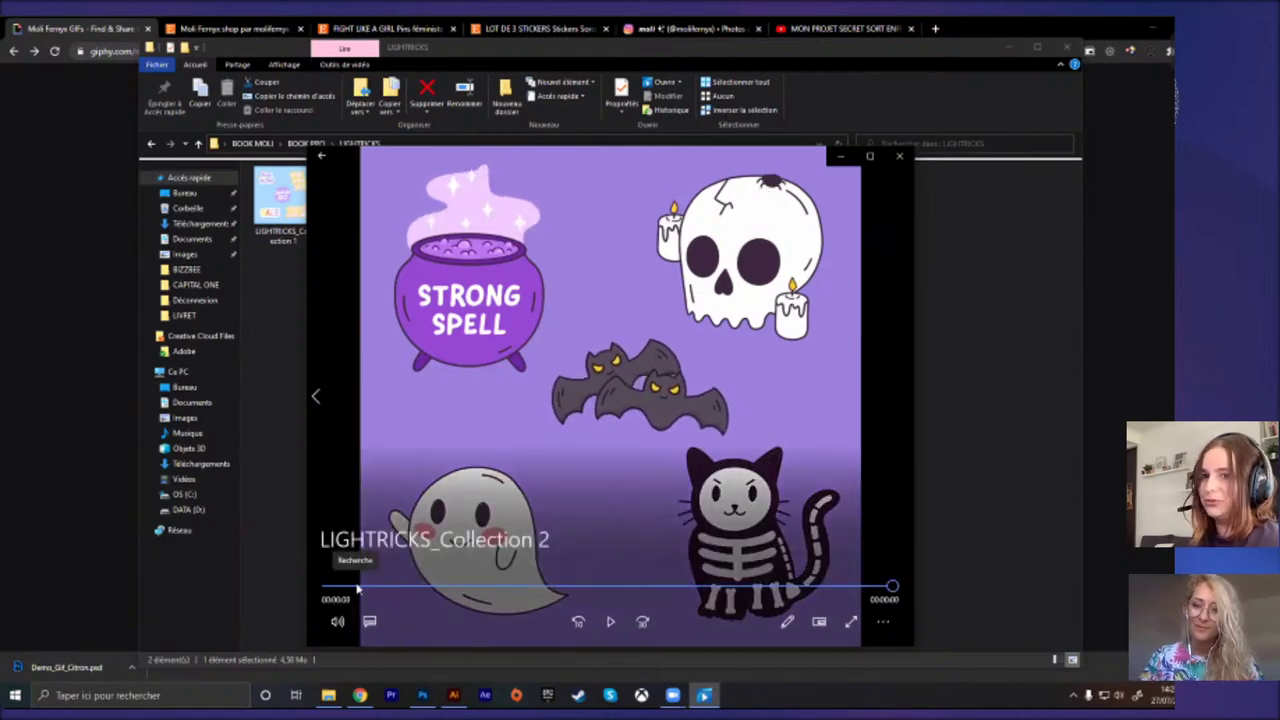
# Step: Scrub through and play the LIGHTRICKS_Collection 2 video, close it, and return to the BOOK PRO folder
pyautogui.click(332, 588)
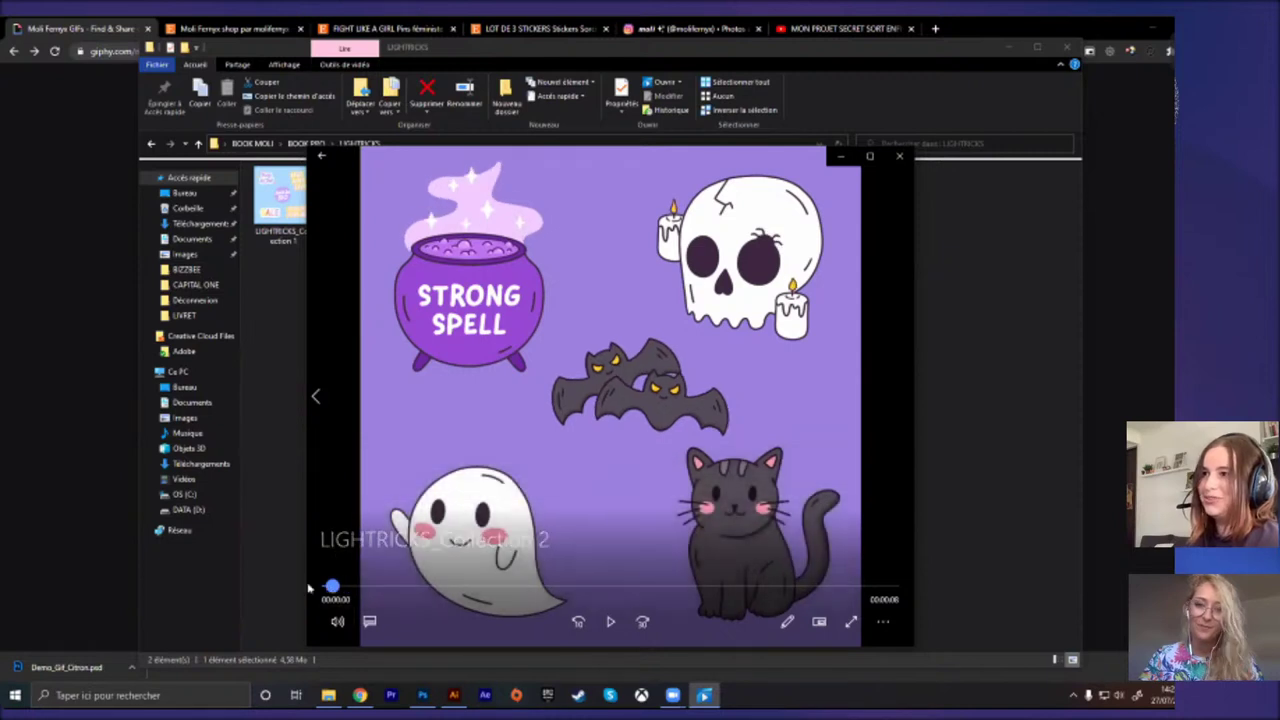
pyautogui.moveTo(314, 588); pyautogui.dragTo(345, 588)
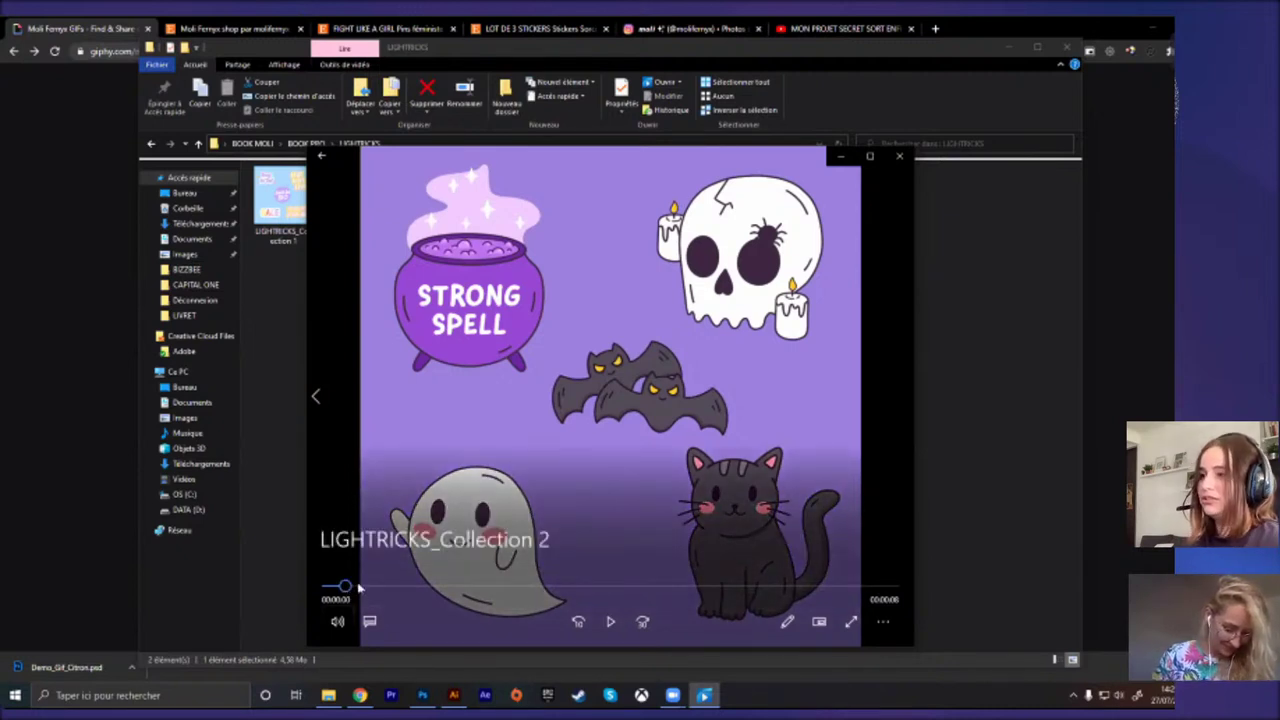
pyautogui.moveTo(358, 588); pyautogui.dragTo(490, 588)
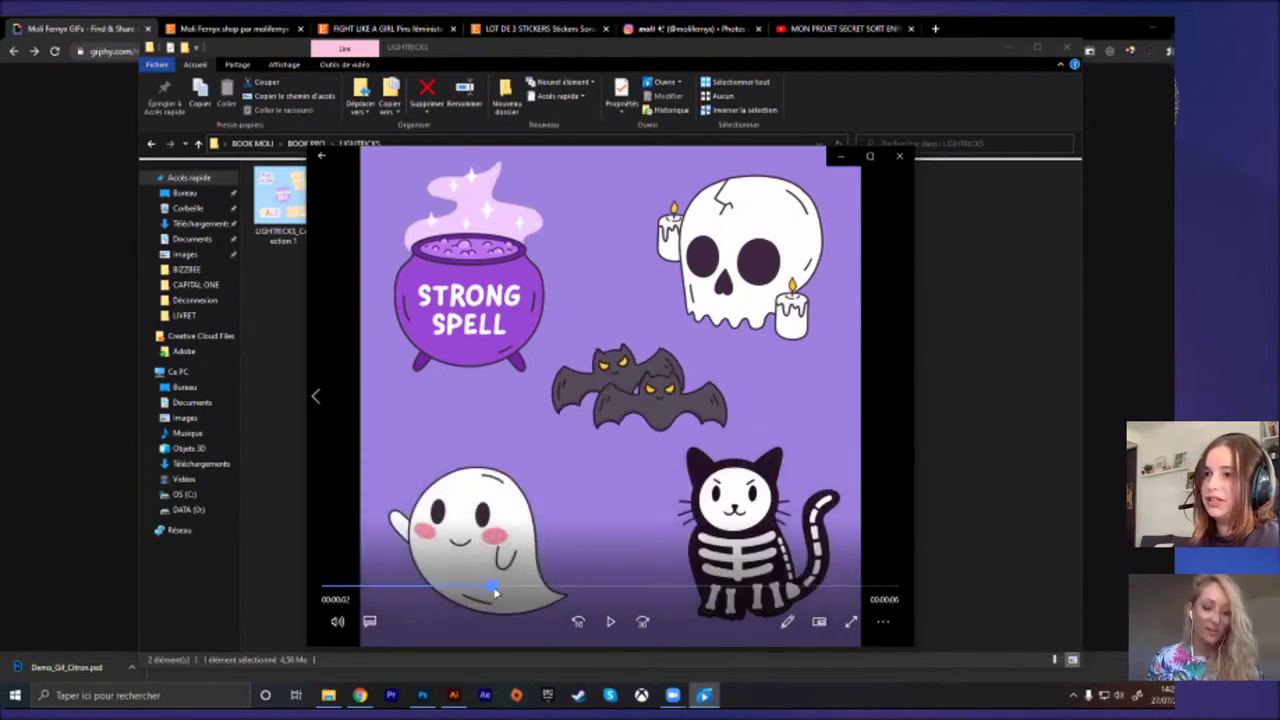
pyautogui.click(611, 621)
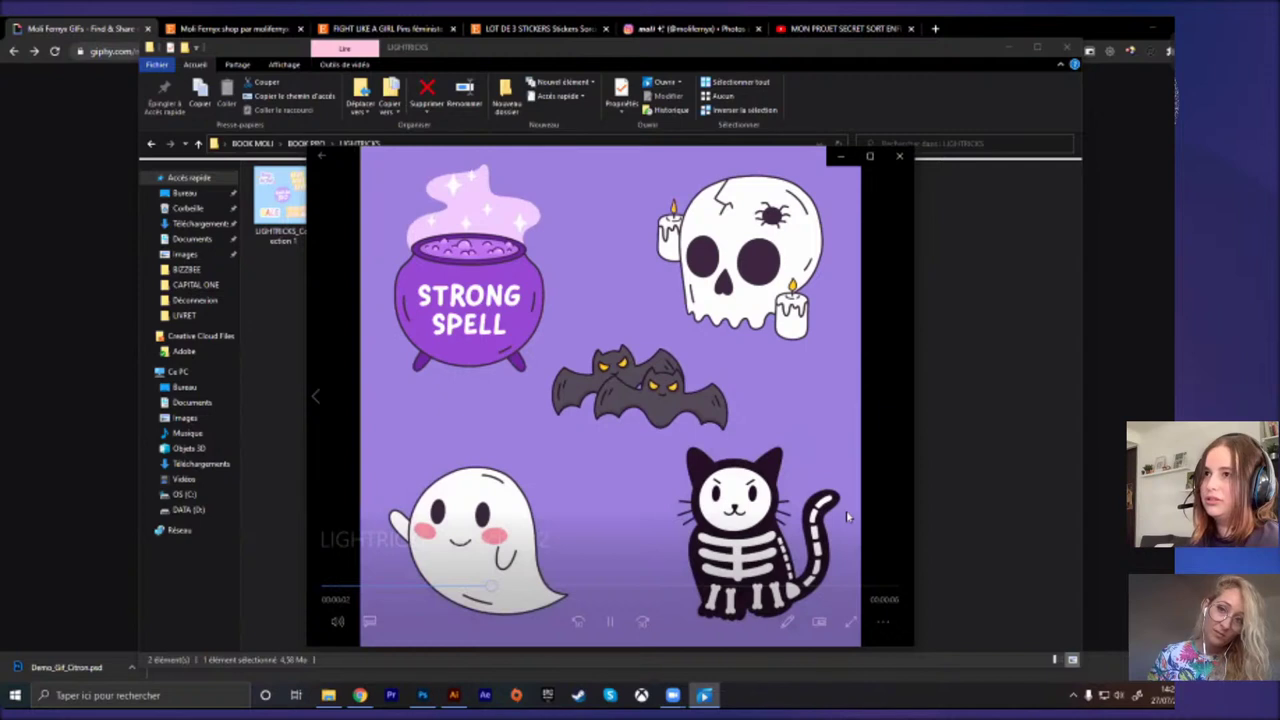
pyautogui.click(899, 156)
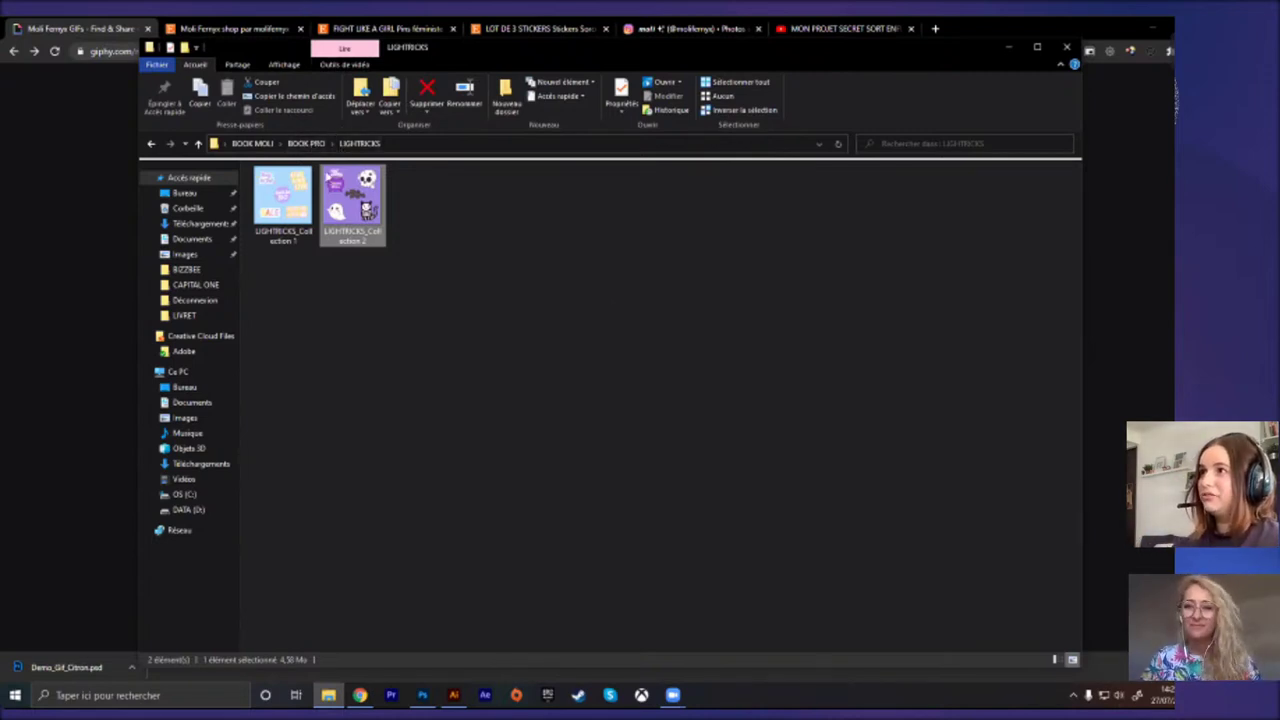
pyautogui.click(306, 144)
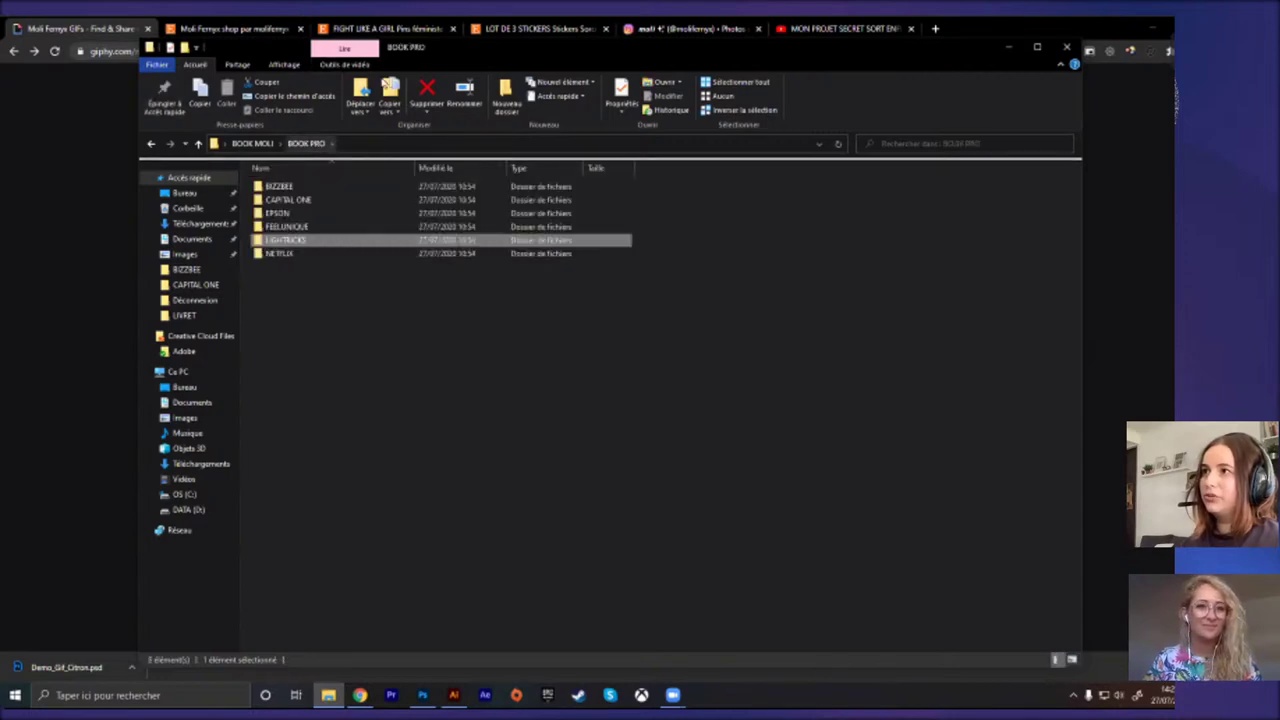
# Step: Switch to Chrome and browse the animated stickers on the artist's GIPHY channel, from the newest uploads down to the older ones
pyautogui.hotkey('alt', 'Tab')
pyautogui.scroll(3, 679, 465)
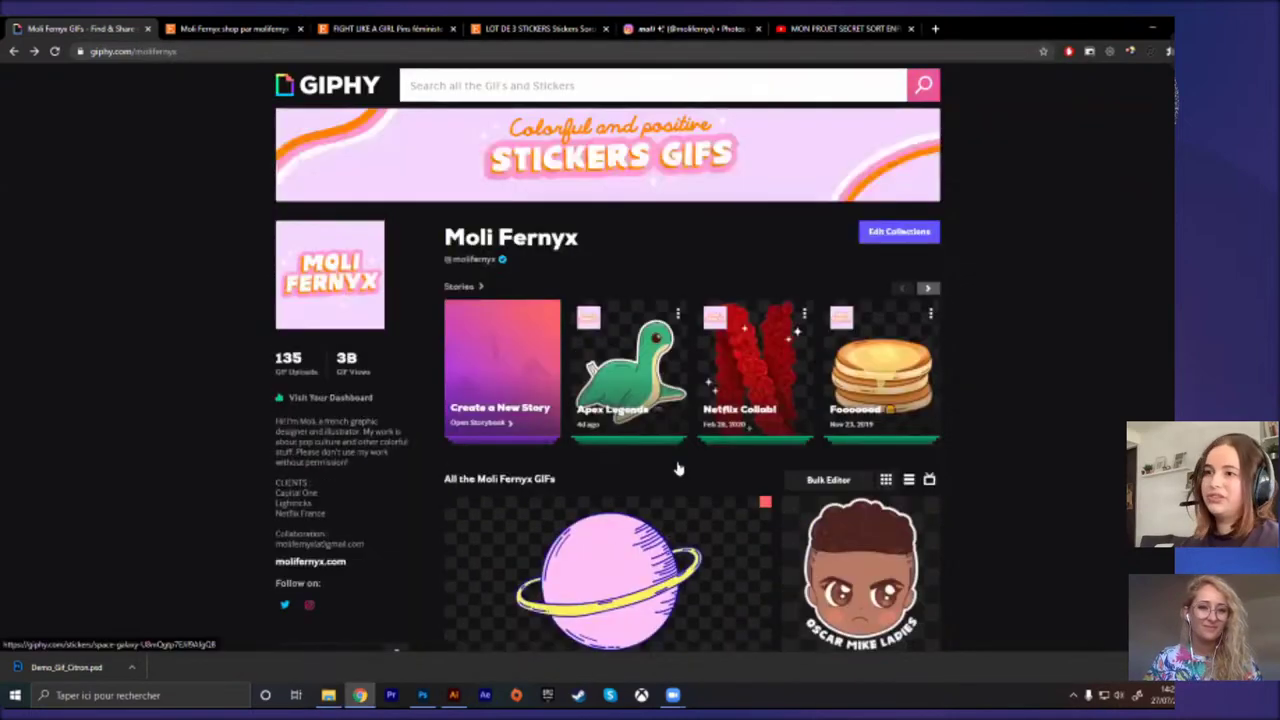
pyautogui.scroll(-8, 679, 465)
pyautogui.scroll(2, 679, 469)
pyautogui.scroll(-2, 679, 465)
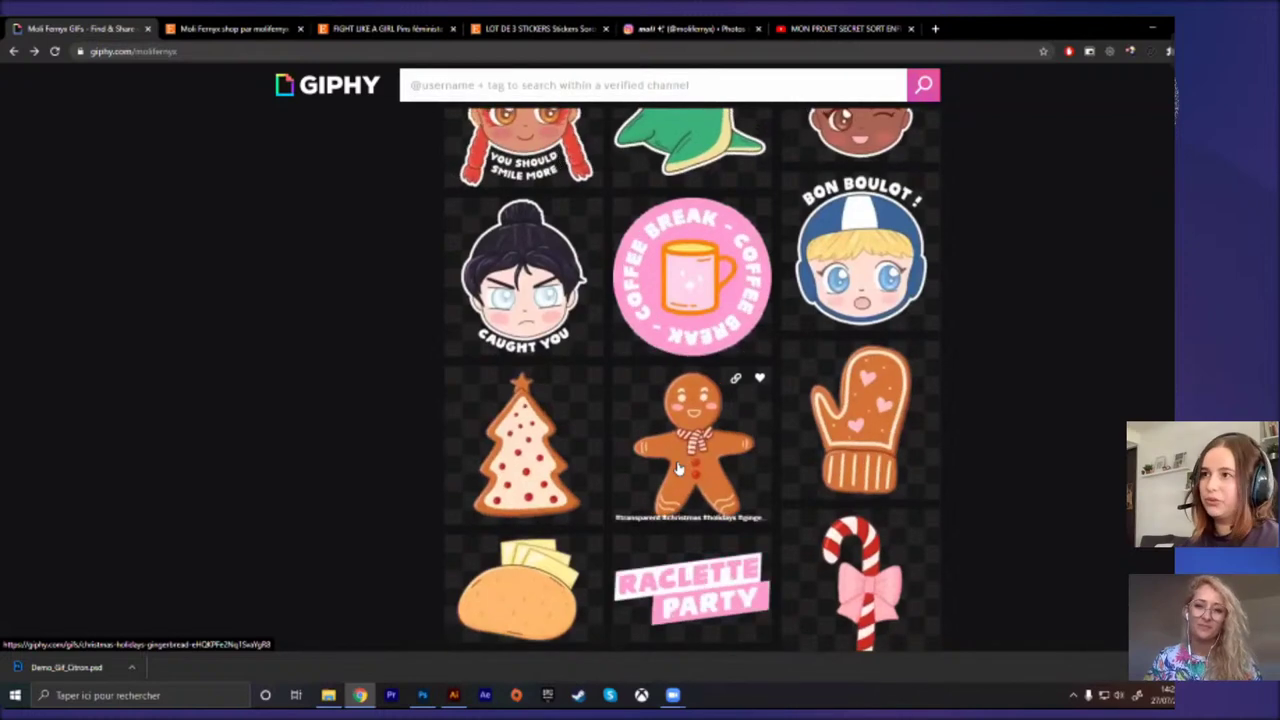
pyautogui.scroll(5, 679, 467)
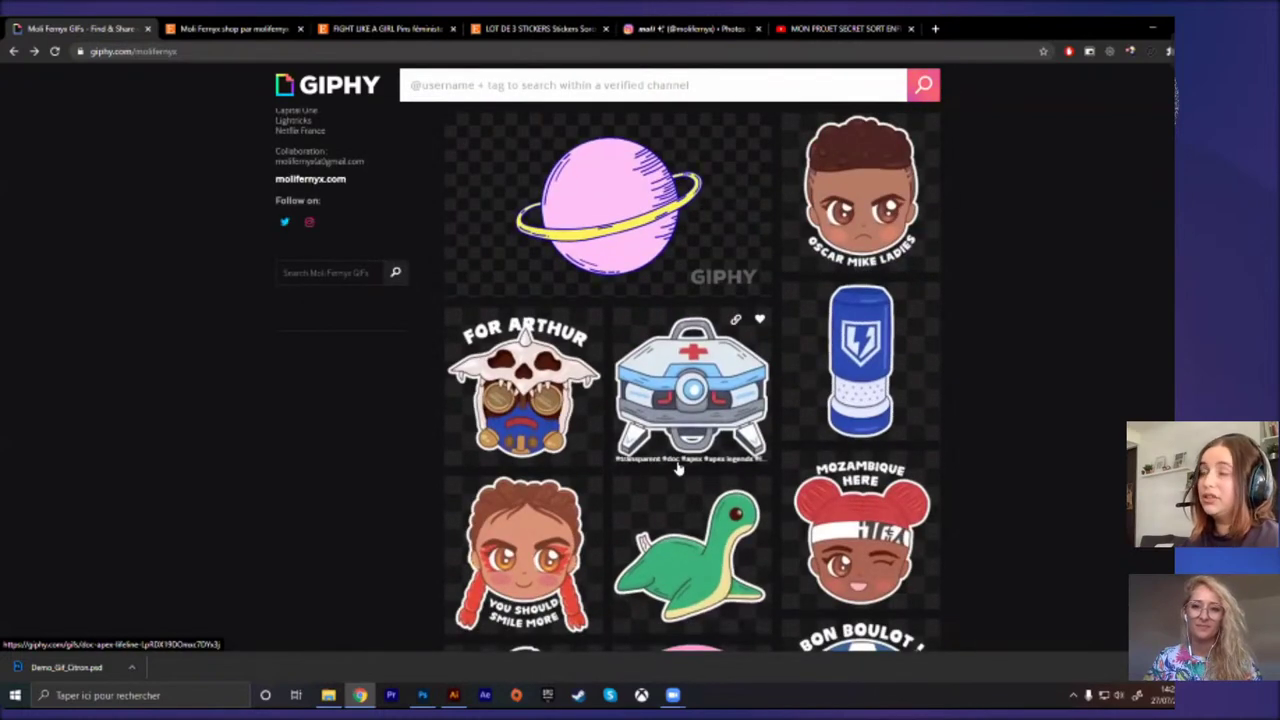
pyautogui.scroll(3, 309, 248)
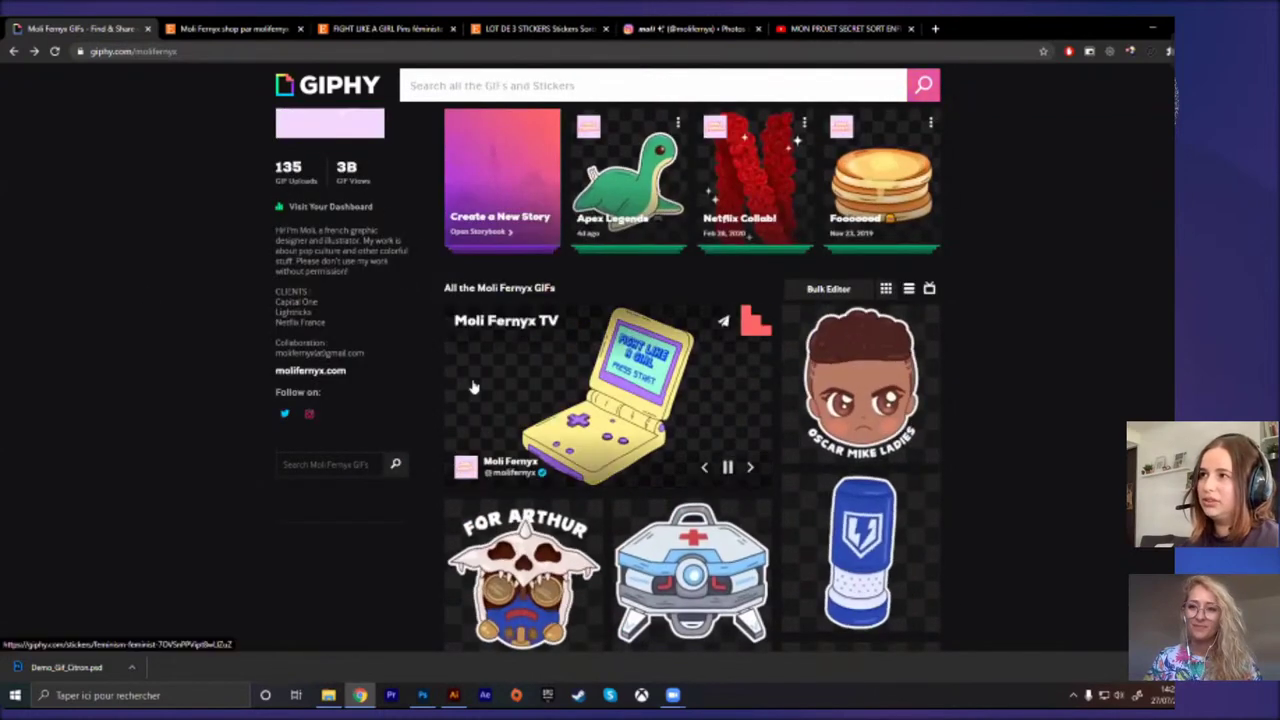
pyautogui.scroll(-8, 474, 388)
pyautogui.scroll(-3, 474, 388)
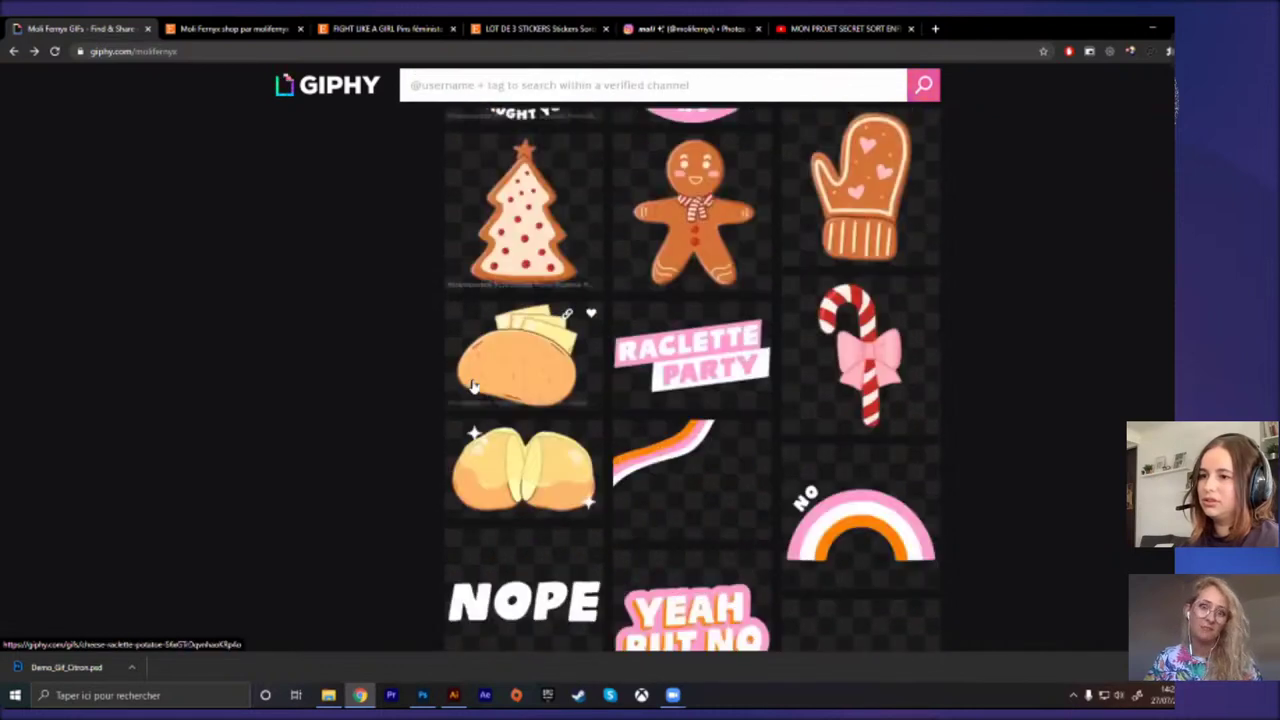
pyautogui.scroll(-10, 474, 388)
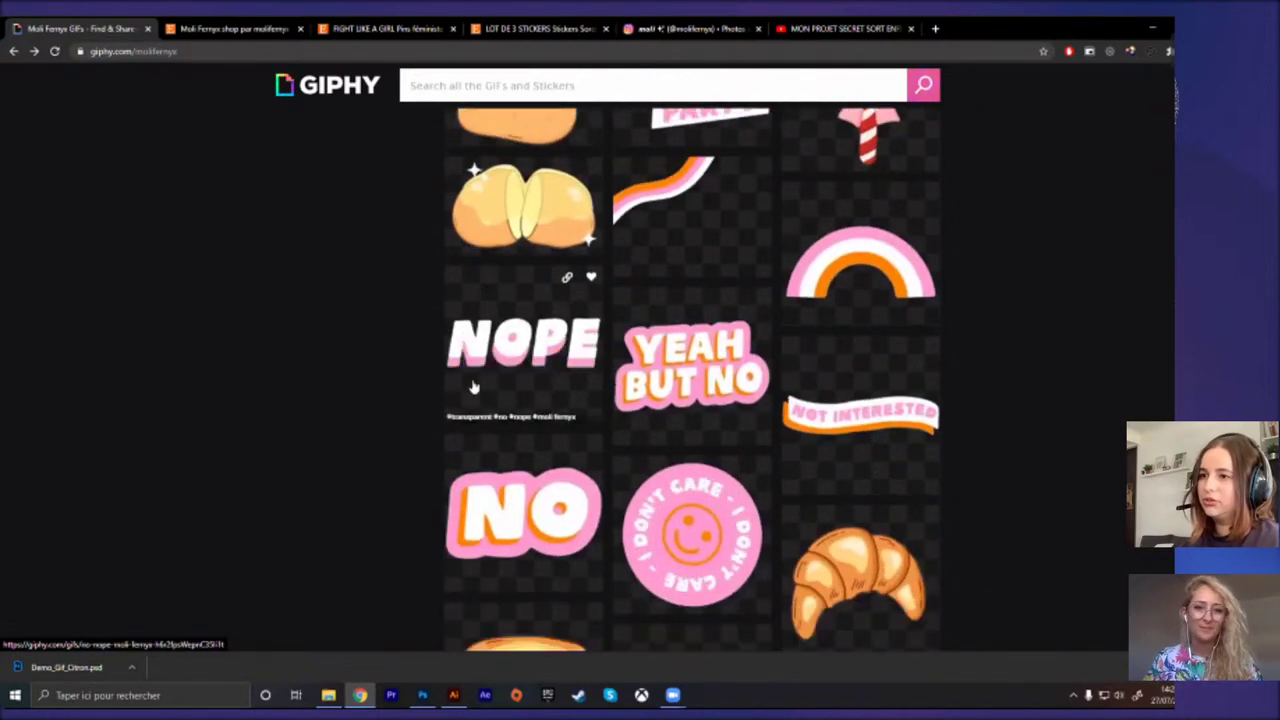
pyautogui.scroll(-15, 474, 388)
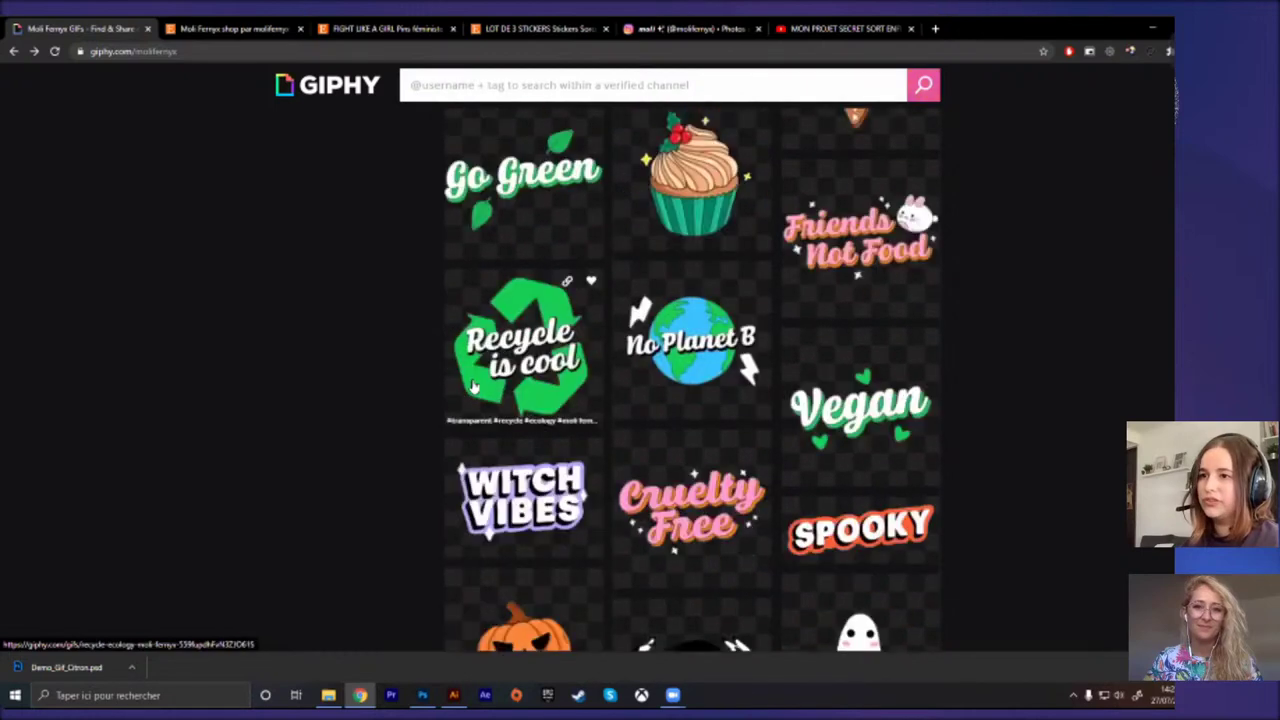
pyautogui.scroll(-10, 474, 388)
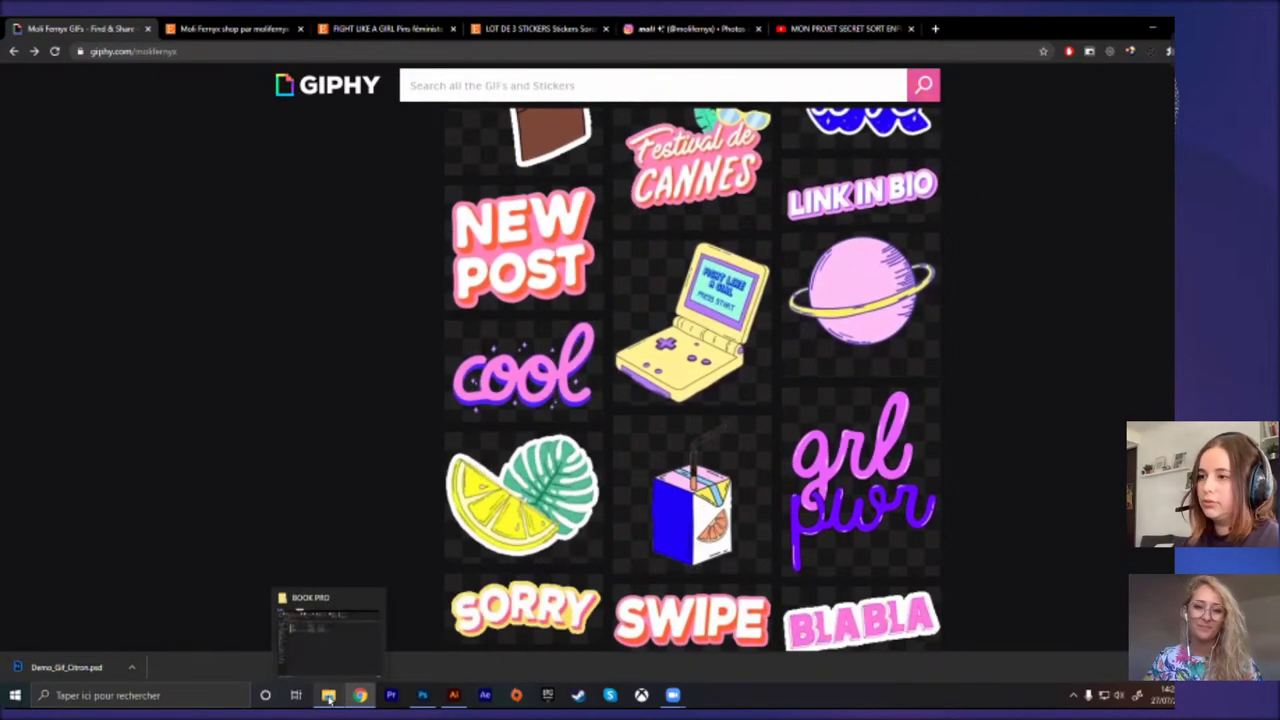
# Step: Switch to File Explorer, open the NETFLIX folder, replay the Netflix Gifs_Rendu complet video, and close it
pyautogui.click(329, 695)
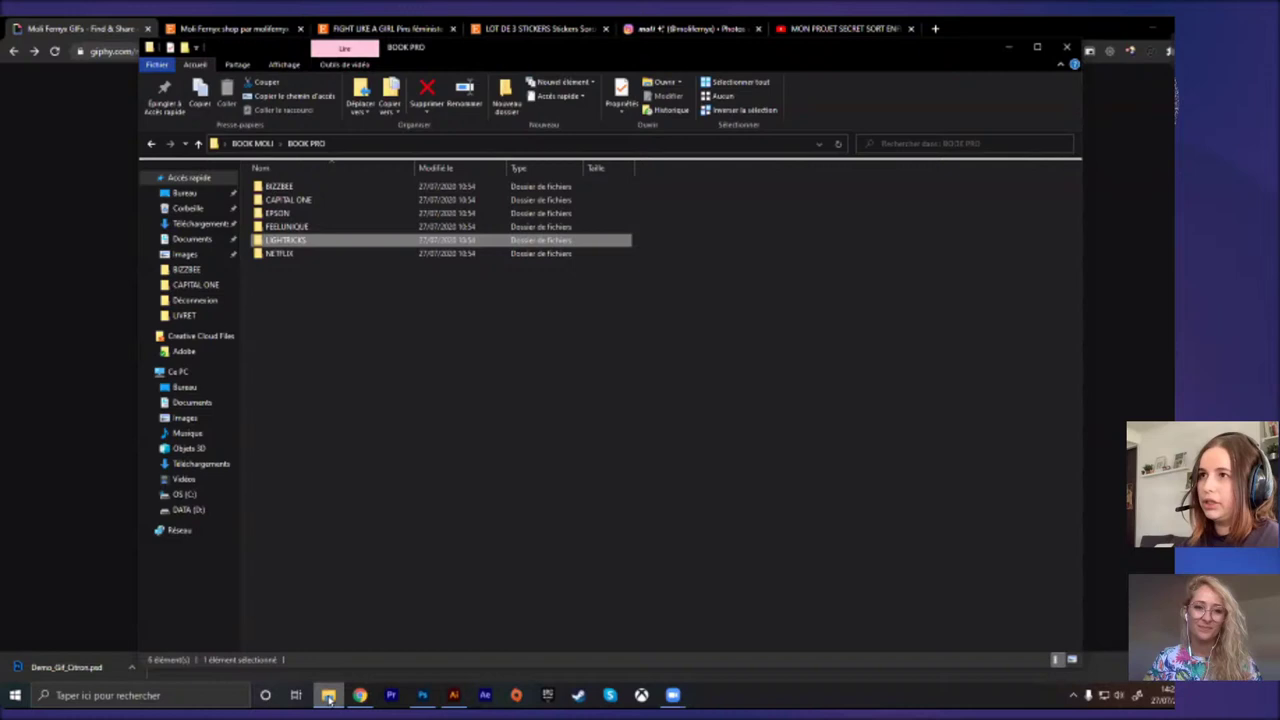
pyautogui.click(290, 256)
pyautogui.doubleClick(295, 256)
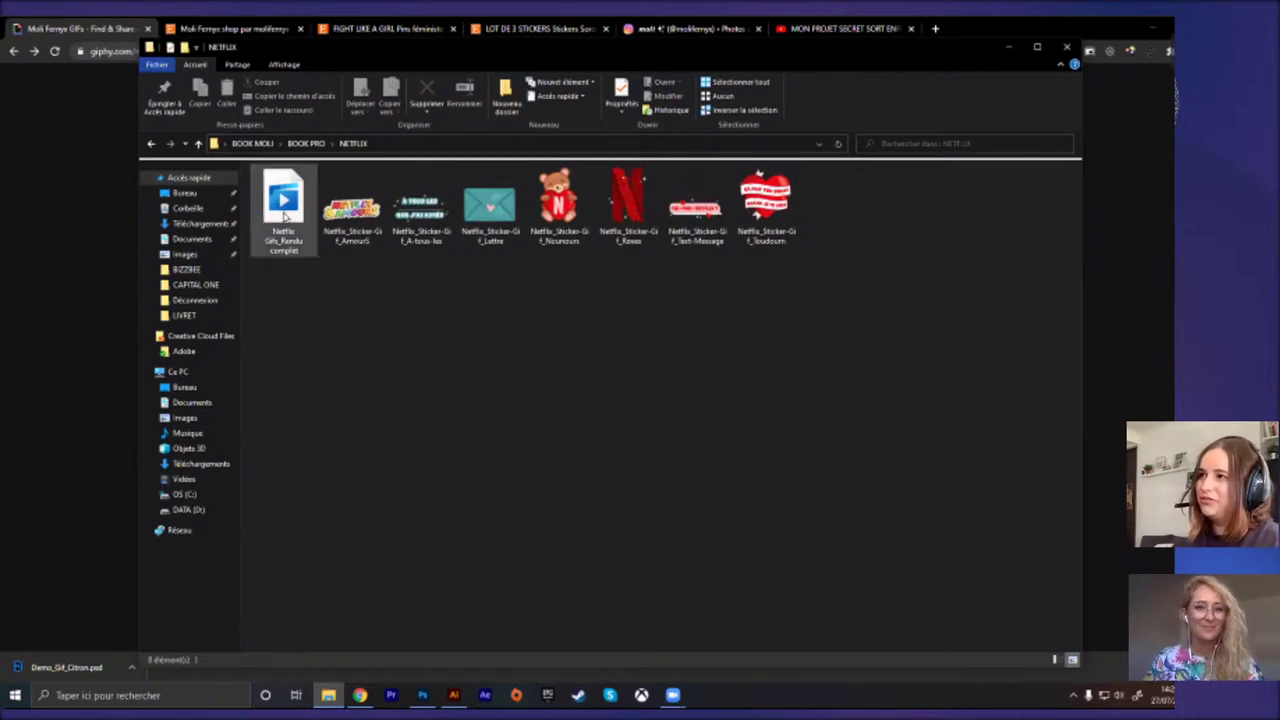
pyautogui.doubleClick(278, 205)
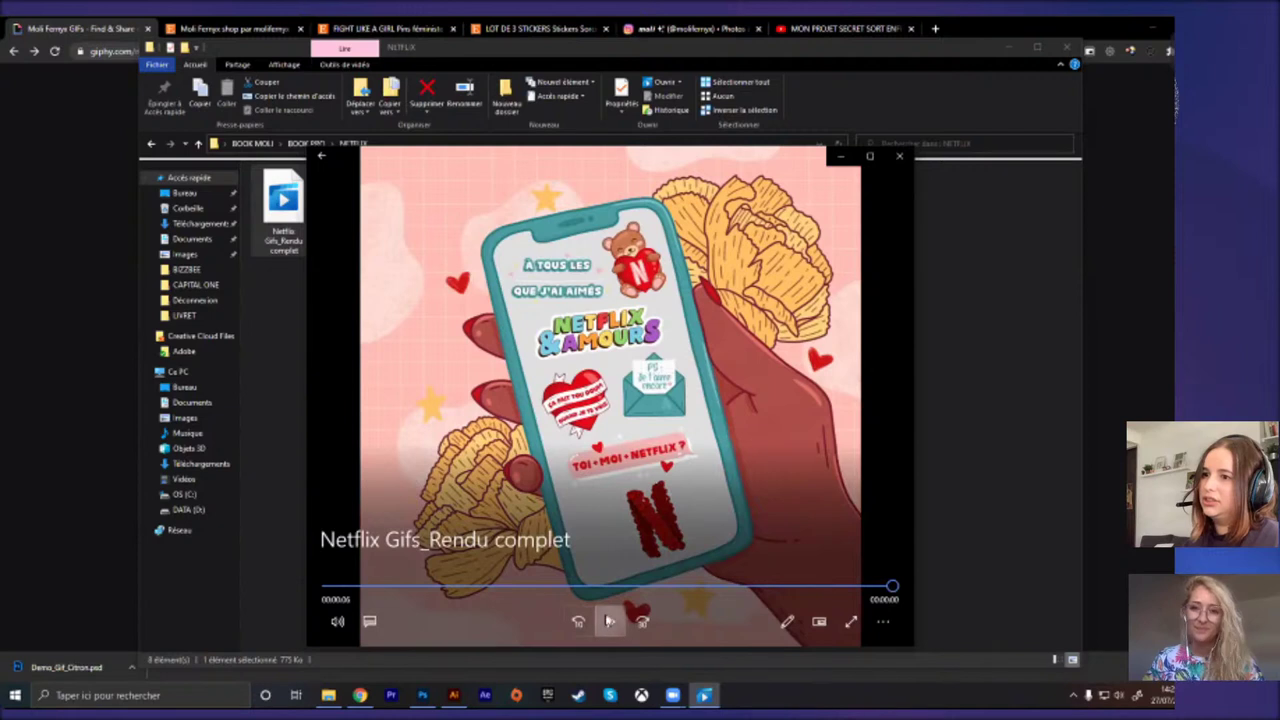
pyautogui.click(608, 621)
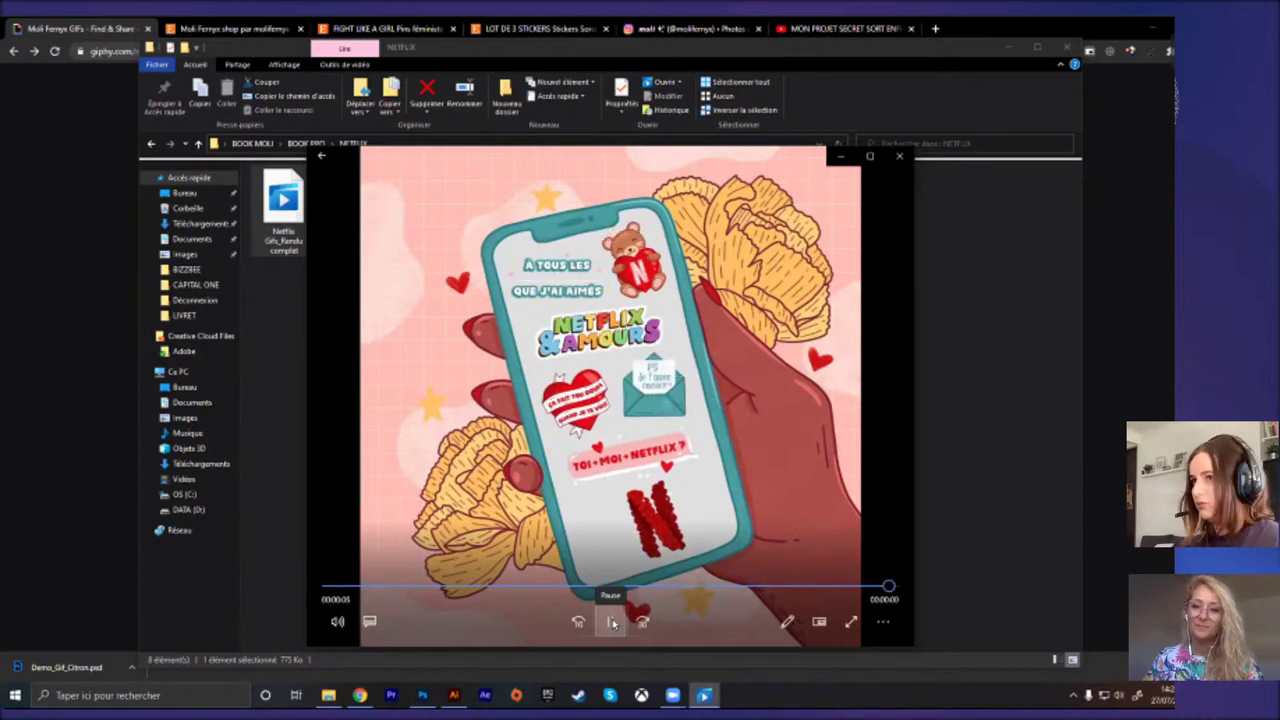
pyautogui.click(613, 622)
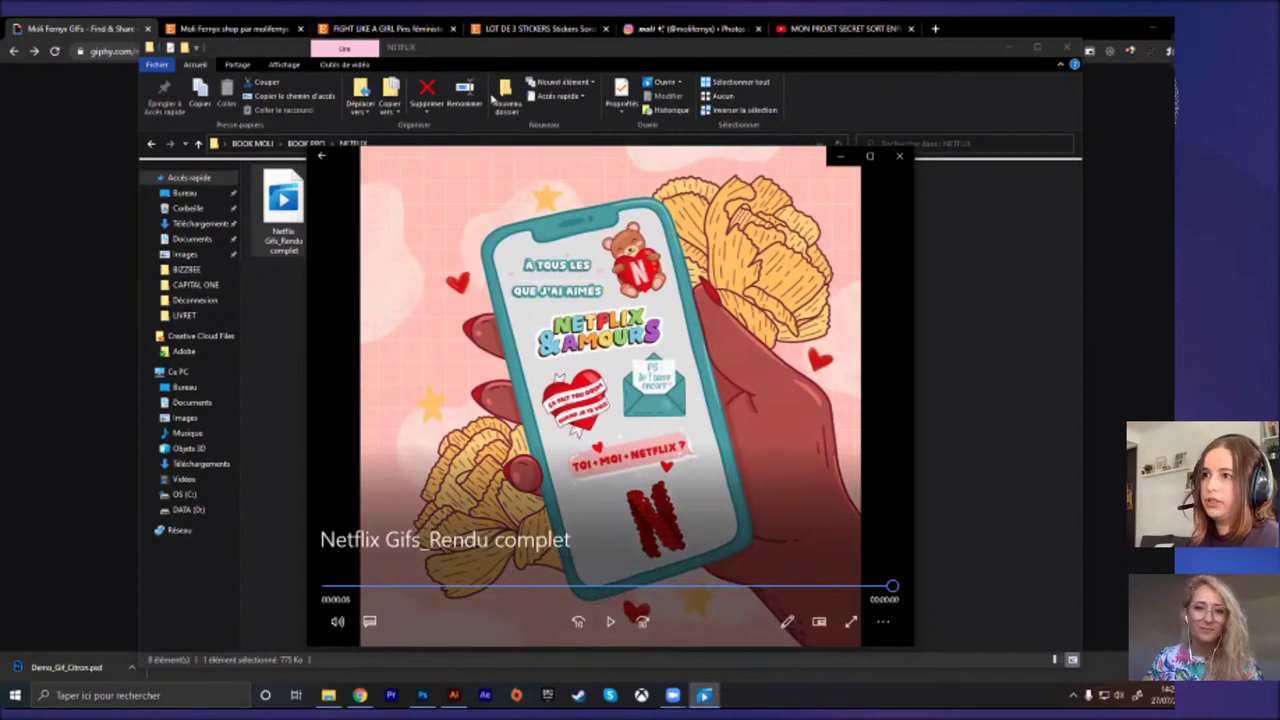
pyautogui.hotkey('alt', 'F4')
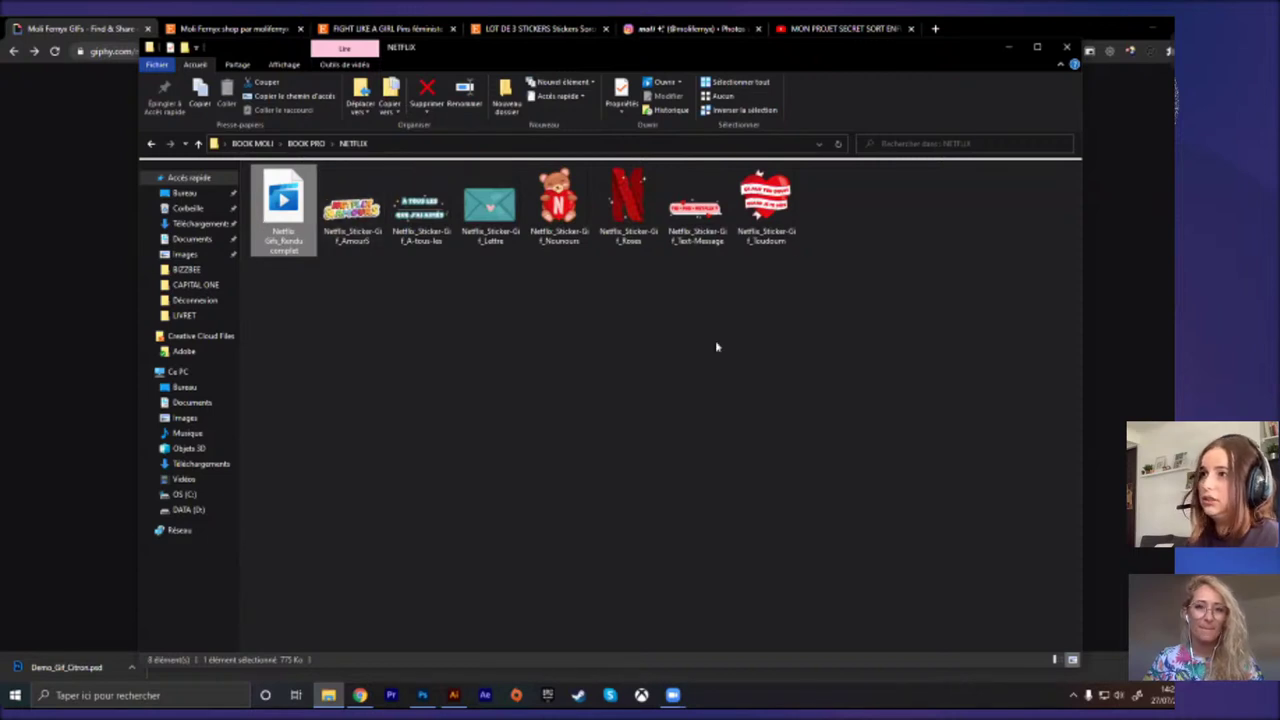
# Step: View the Netflix_Sticker-Gif_AmourS GIF in Photos without making it the default app, and close it
pyautogui.click(350, 205)
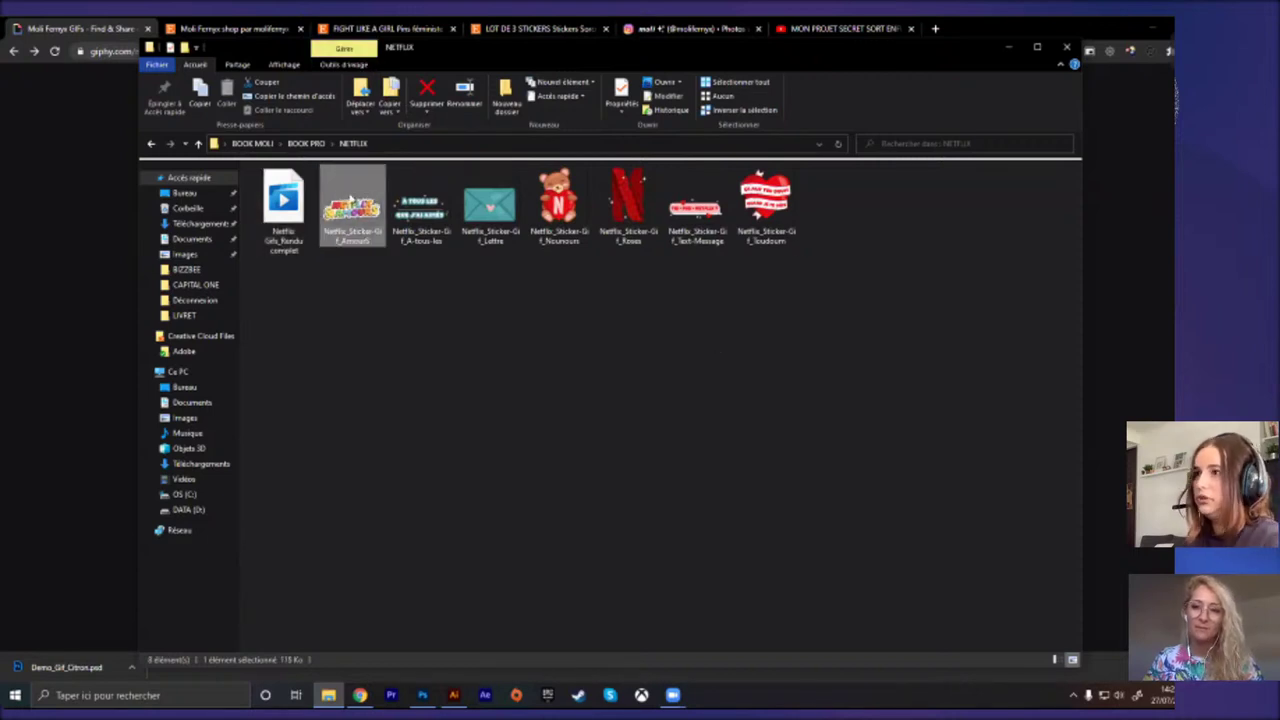
pyautogui.doubleClick(350, 200)
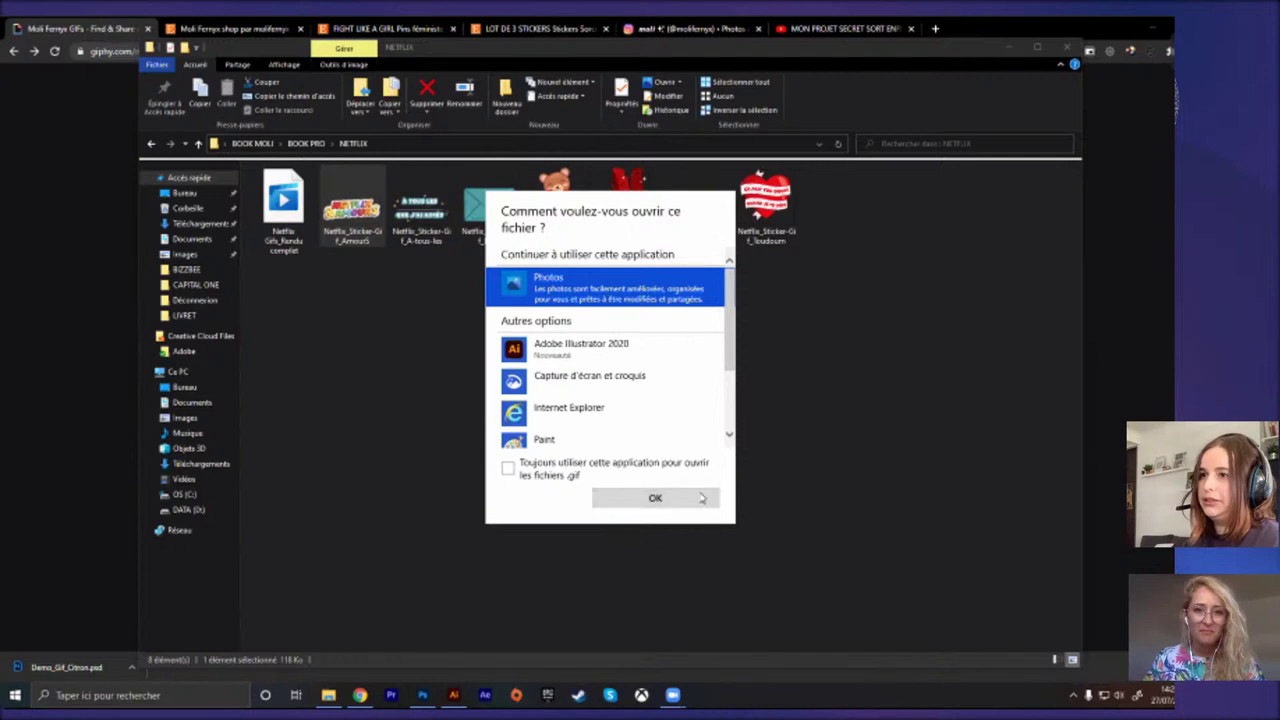
pyautogui.scroll(-3, 588, 390)
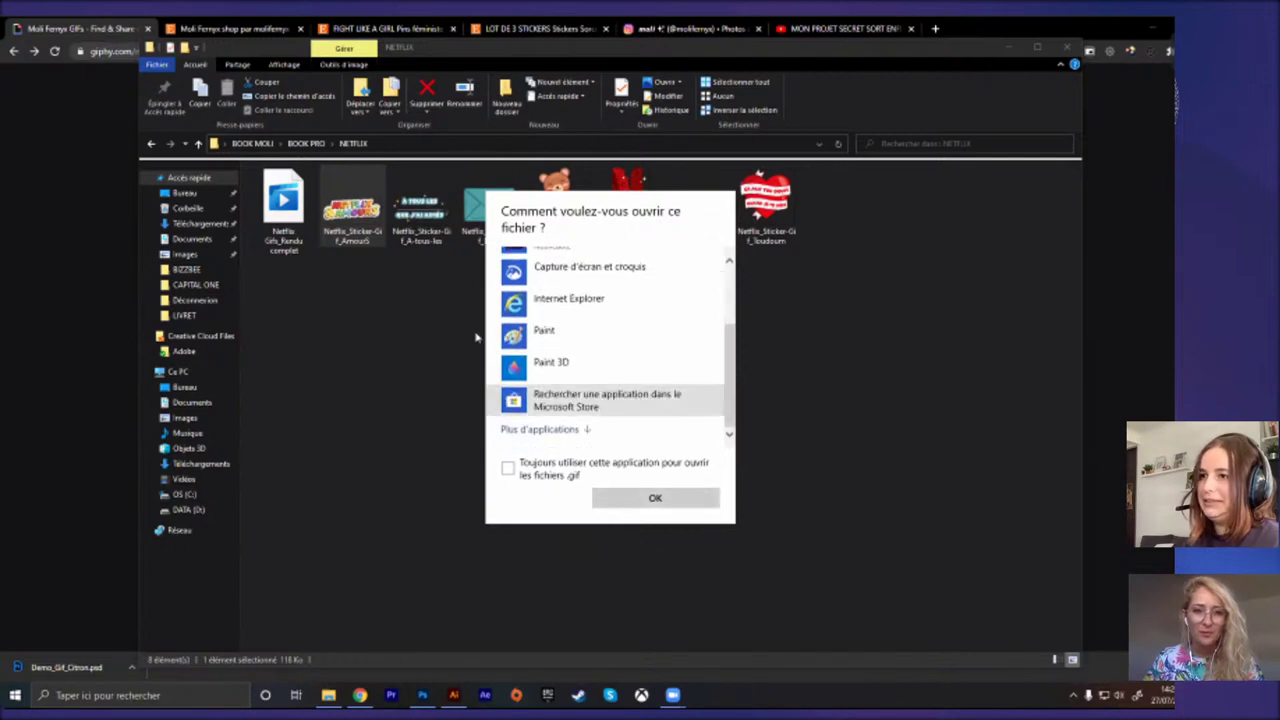
pyautogui.click(655, 498)
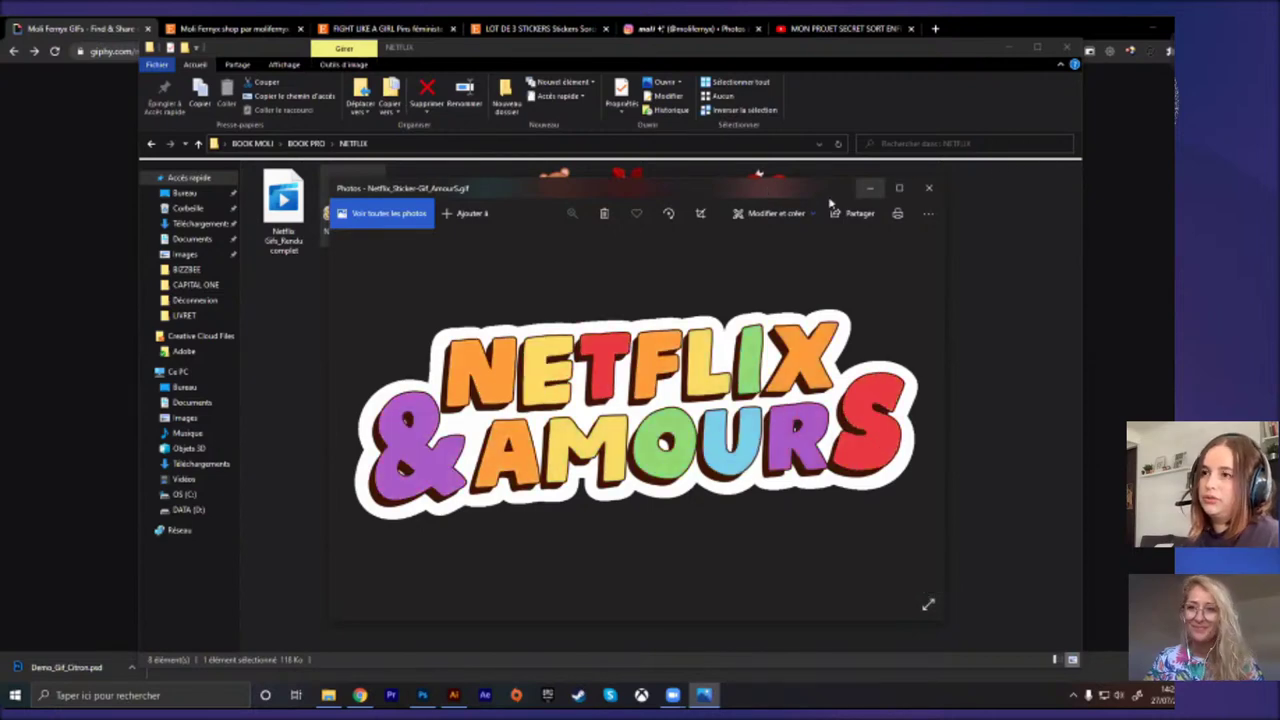
pyautogui.moveTo(725, 168); pyautogui.dragTo(713, 142)
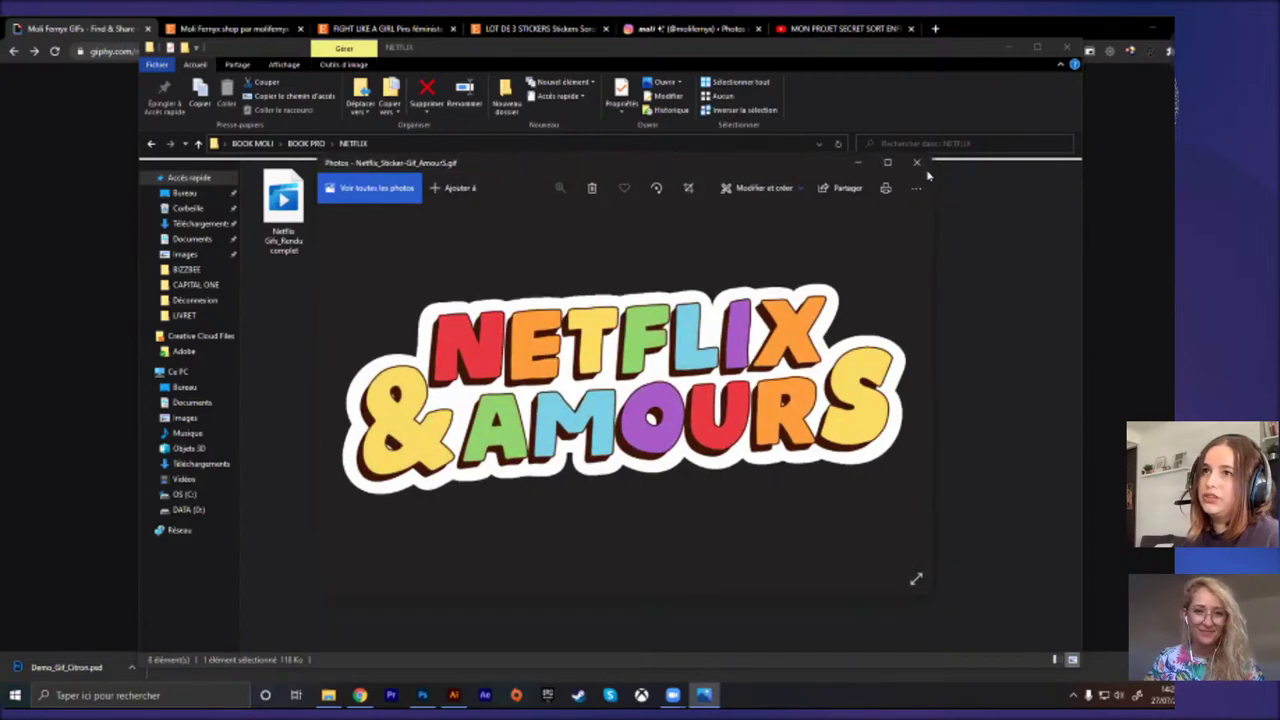
pyautogui.click(915, 162)
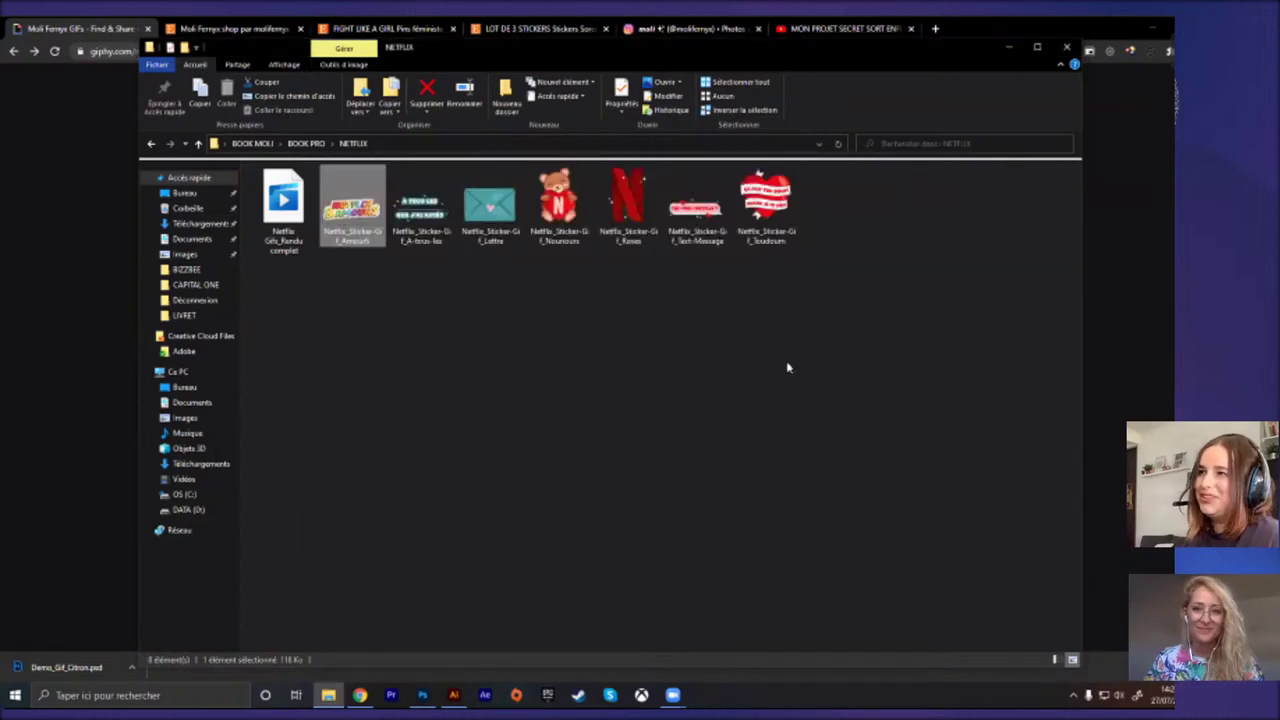
# Step: Reopen the Netflix Gifs_Rendu complet video to show the whole sticker set once more, and close it
pyautogui.doubleClick(283, 205)
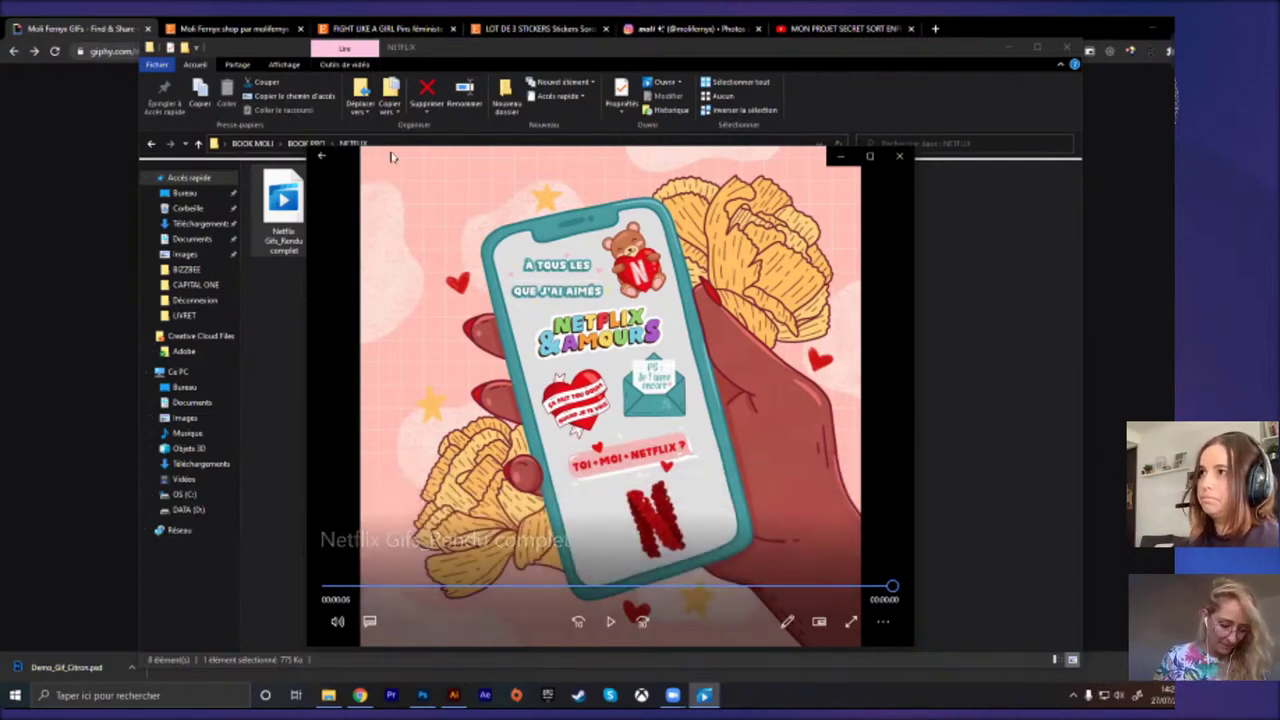
pyautogui.moveTo(391, 157); pyautogui.dragTo(443, 152)
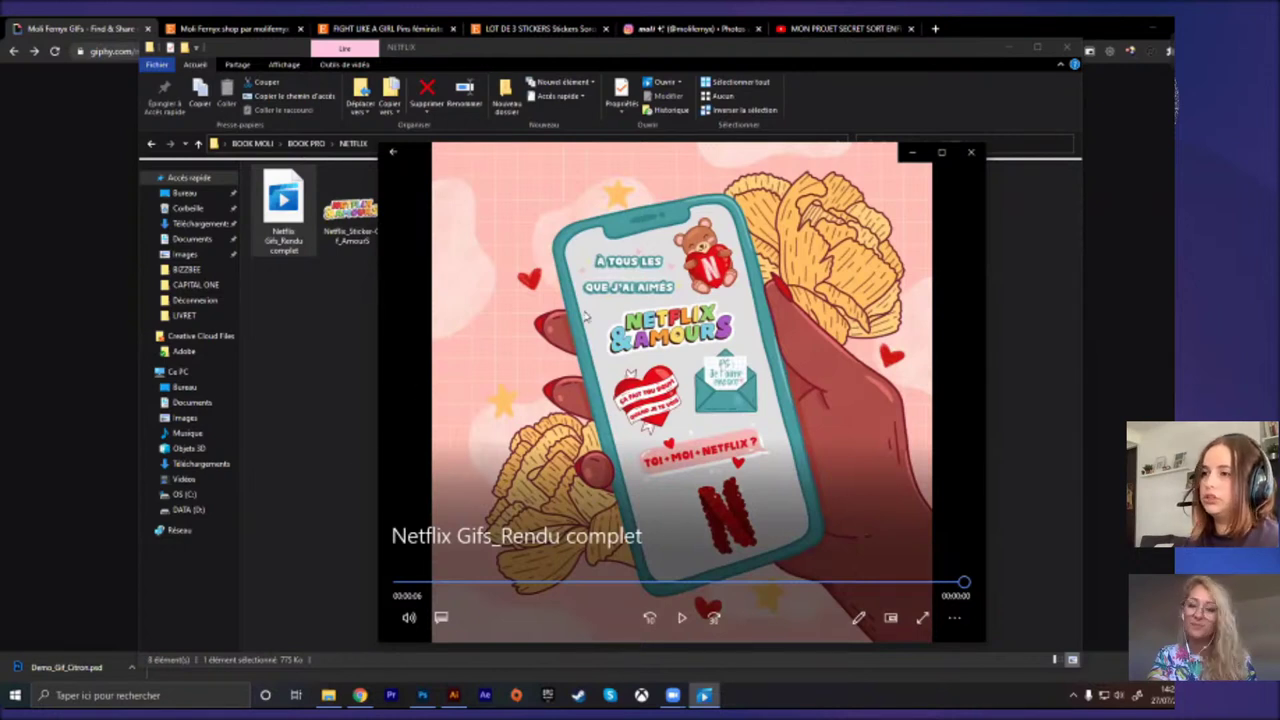
pyautogui.click(975, 153)
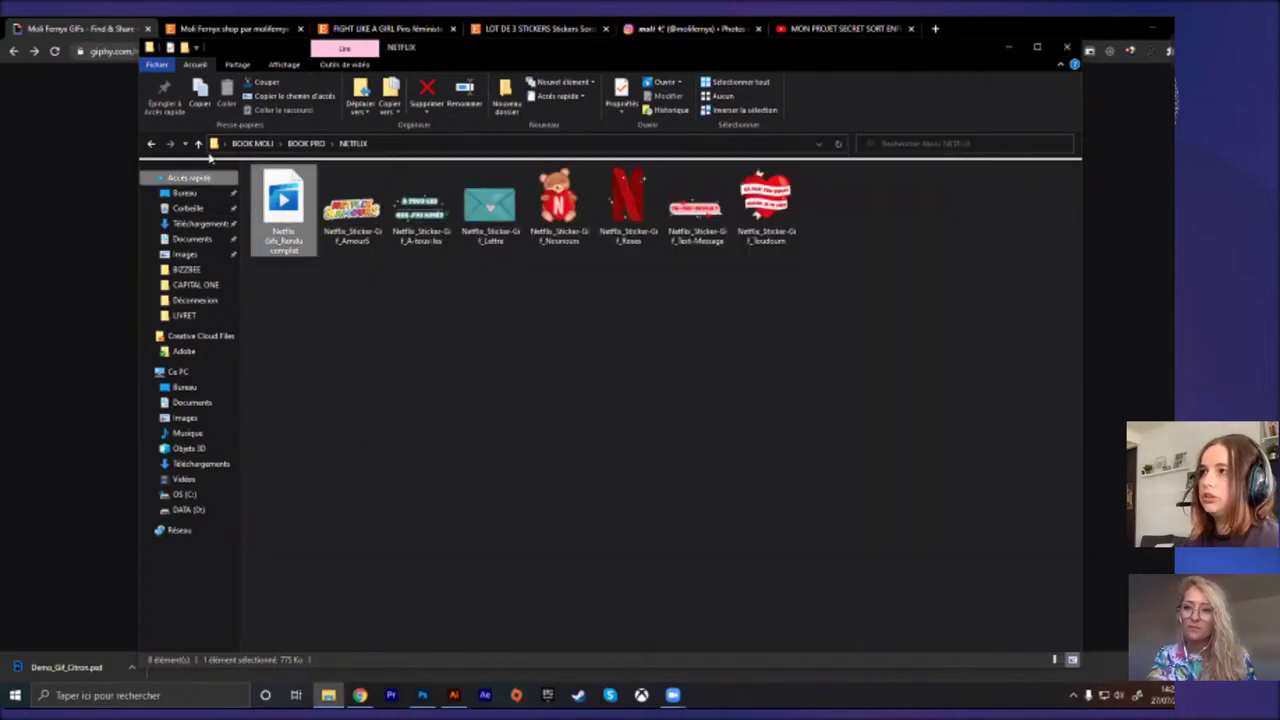
# Step: Go to the SAC folder under BOOK PRO > EPSON, view IMG_3007 in an enlarged Photos window, and close it
pyautogui.click(306, 144)
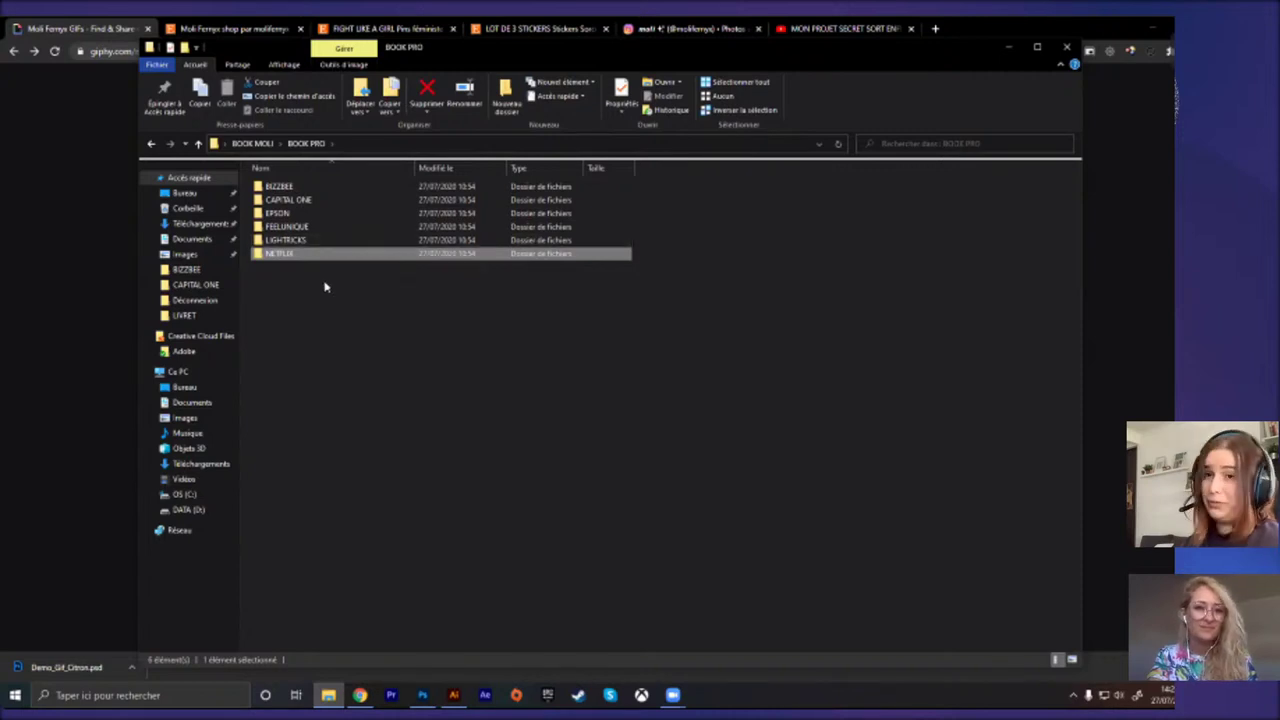
pyautogui.doubleClick(330, 215)
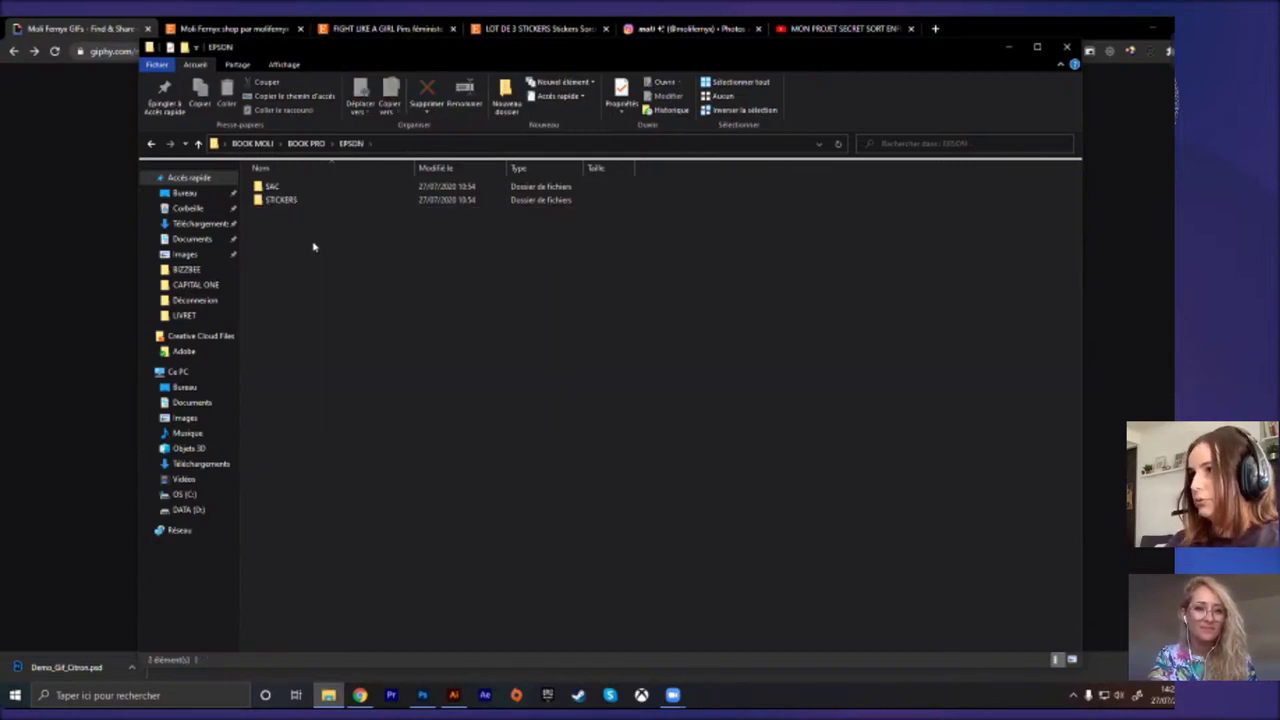
pyautogui.doubleClick(316, 190)
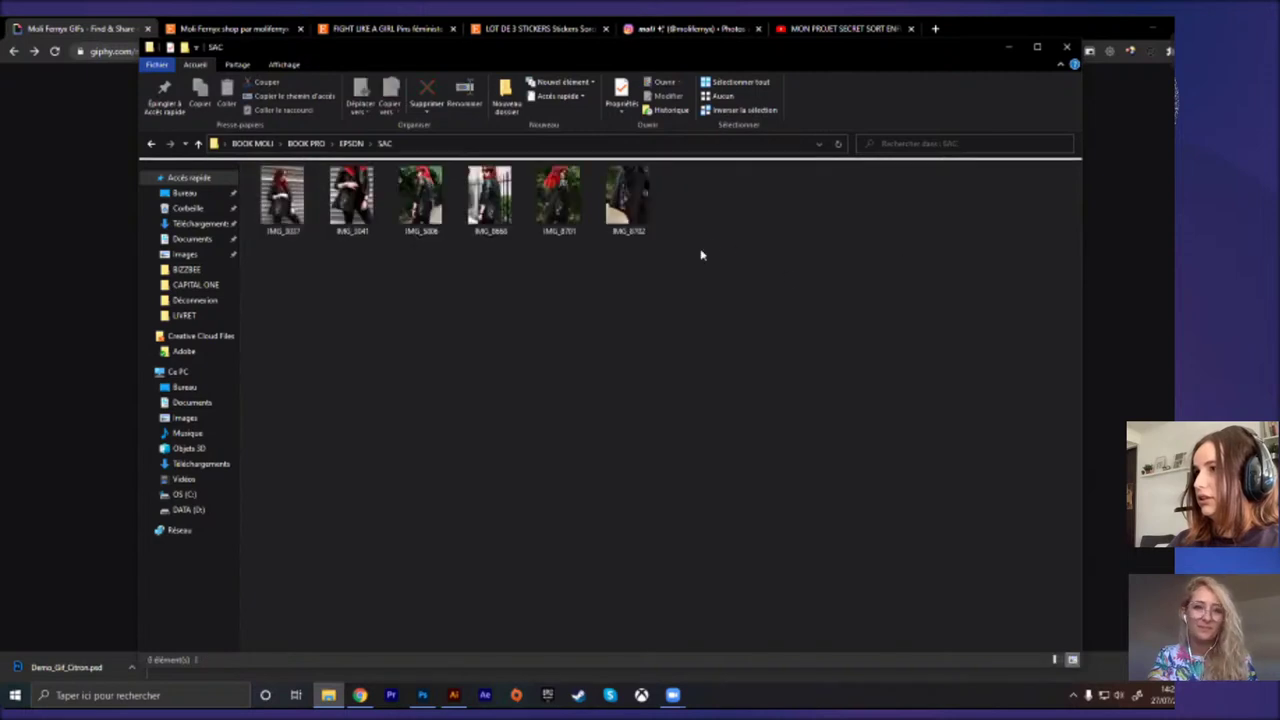
pyautogui.moveTo(708, 246); pyautogui.dragTo(292, 215)
pyautogui.doubleClick(292, 215)
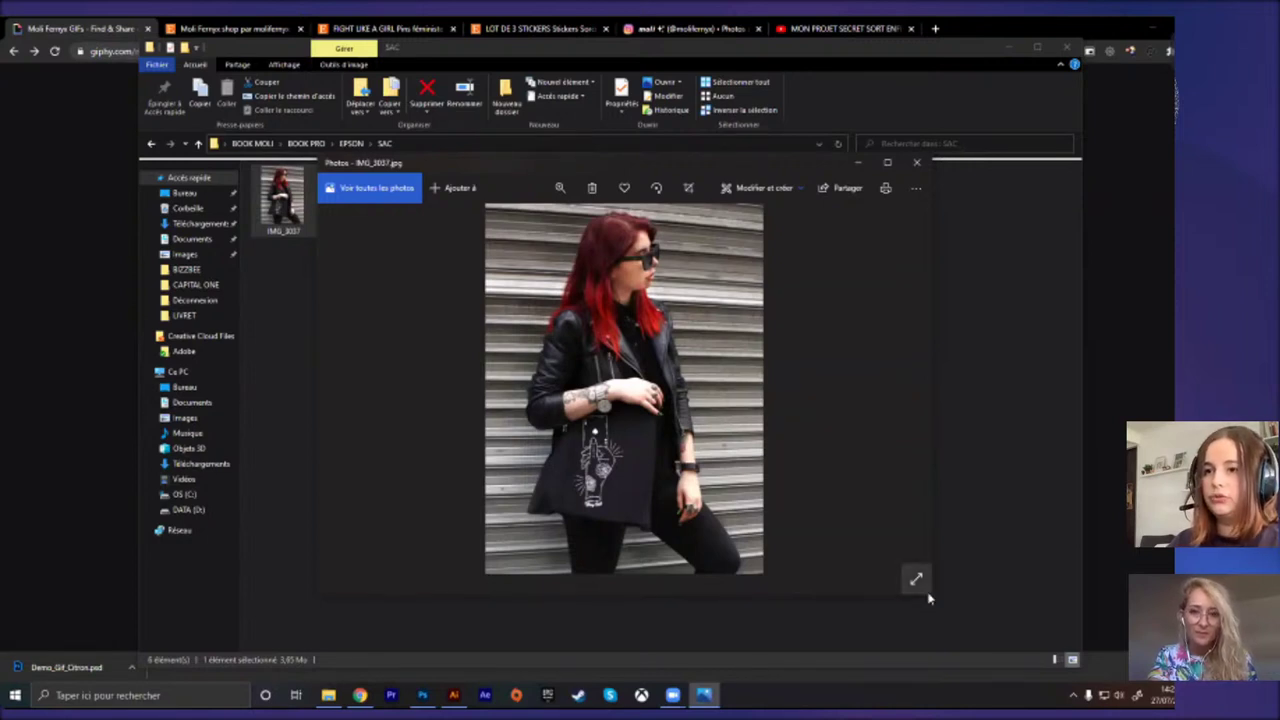
pyautogui.moveTo(931, 595); pyautogui.dragTo(998, 644)
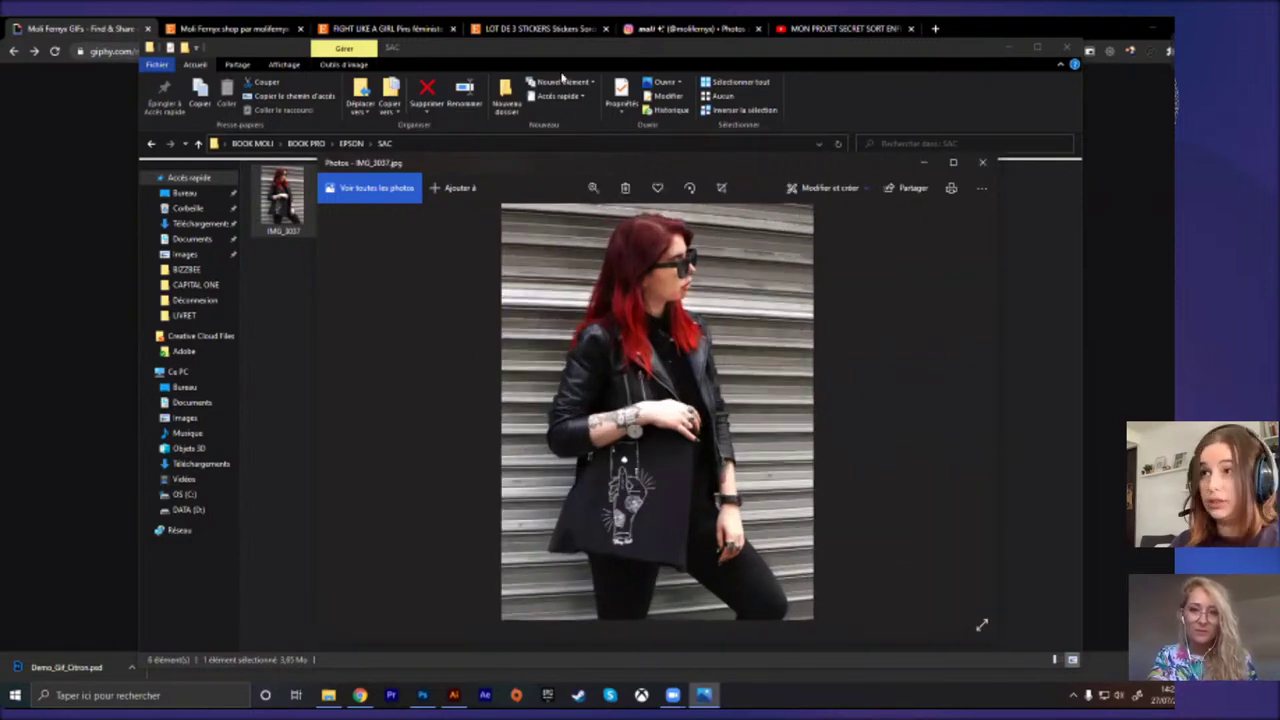
pyautogui.click(736, 153)
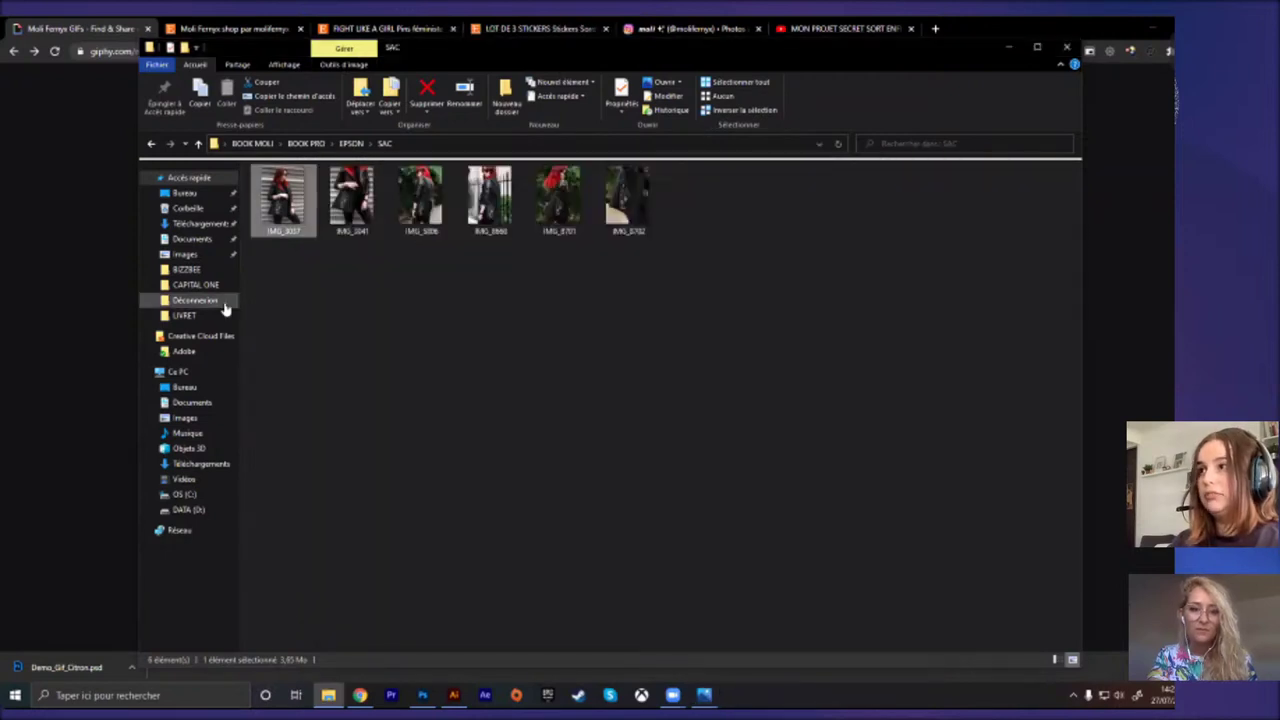
# Step: Open the first tote bag photo in the SAC folder and browse forward through the series to IMG_8702
pyautogui.click(763, 269)
pyautogui.moveTo(763, 269); pyautogui.dragTo(266, 198)
pyautogui.doubleClick(286, 194)
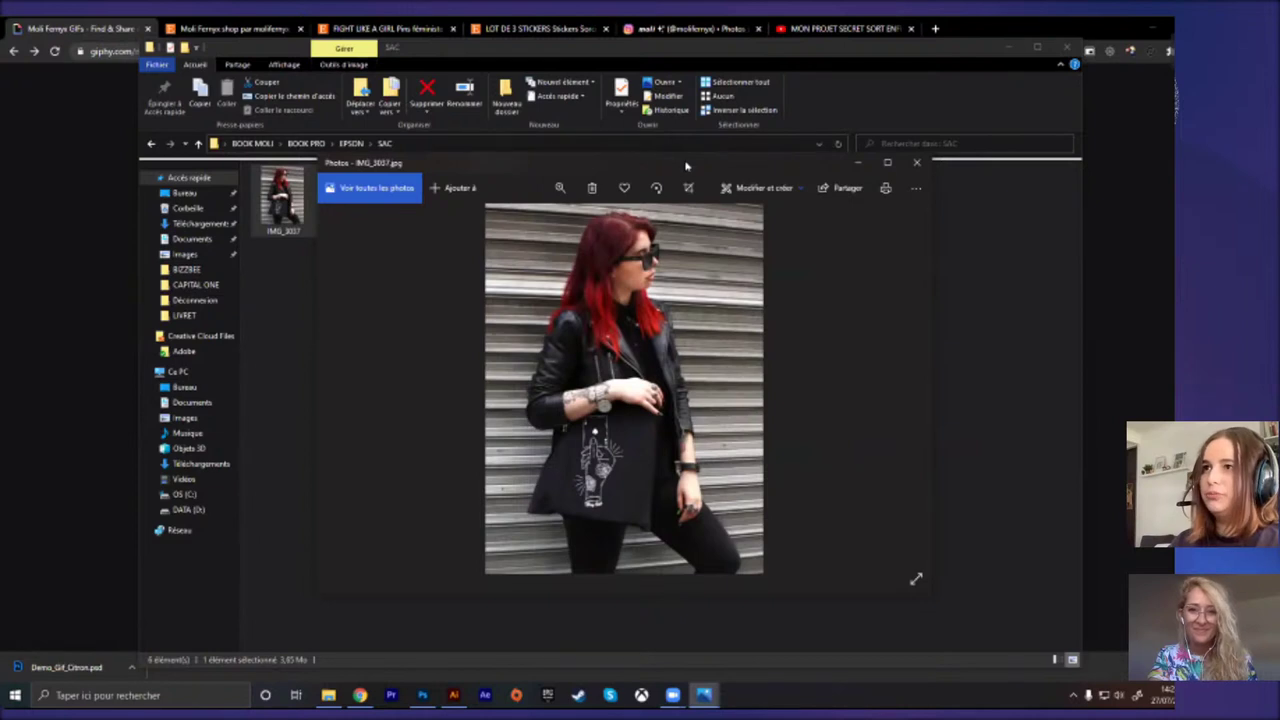
pyautogui.moveTo(686, 165); pyautogui.dragTo(656, 143)
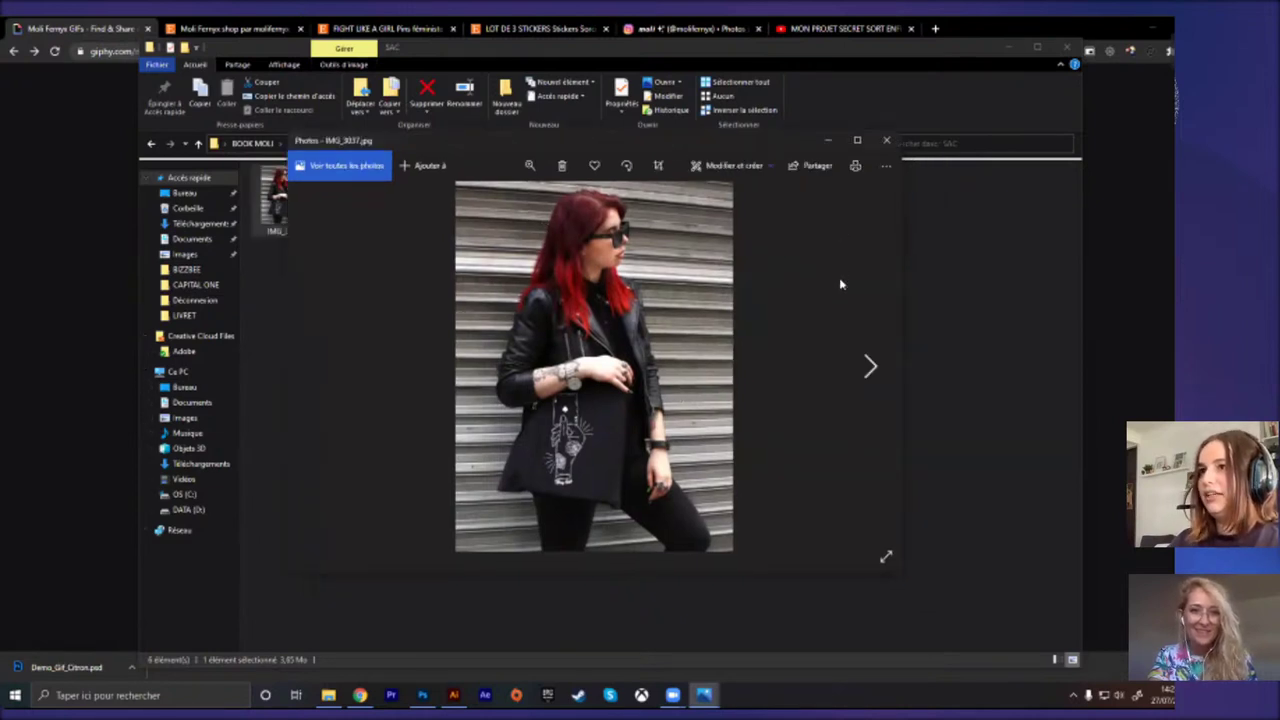
pyautogui.click(869, 366)
pyautogui.click(870, 367)
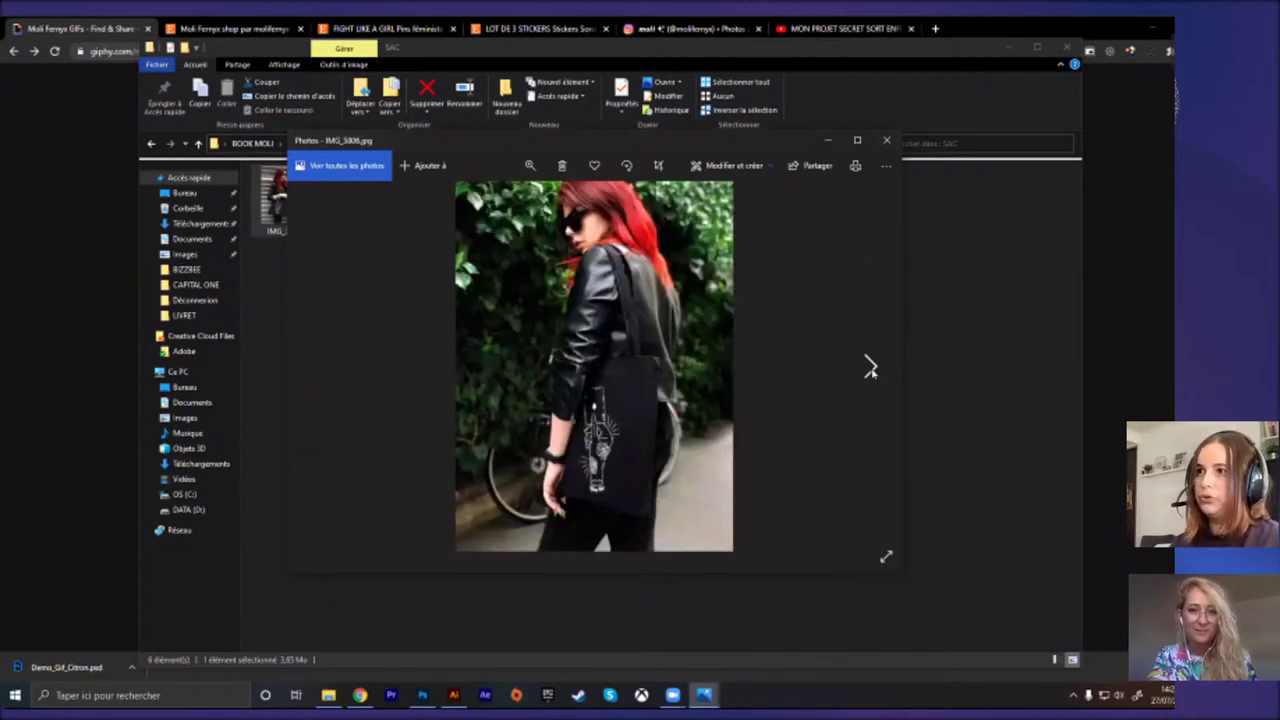
pyautogui.click(870, 367)
pyautogui.click(869, 365)
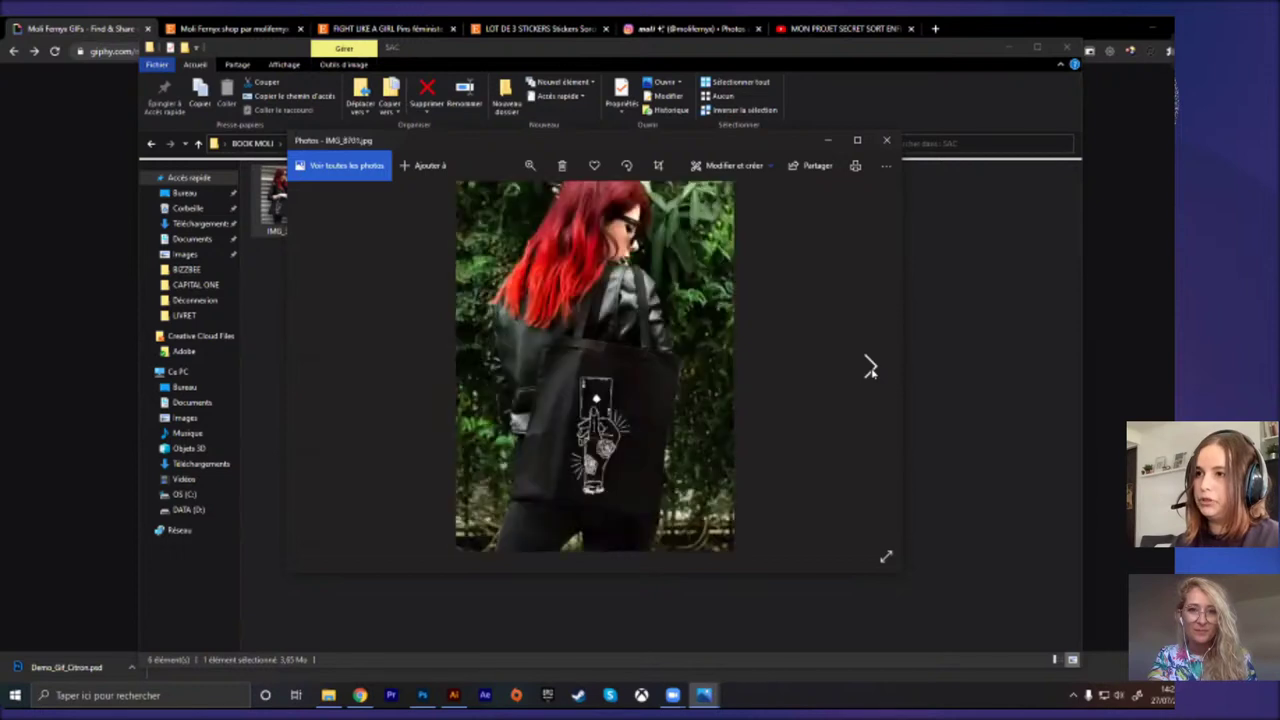
pyautogui.click(870, 366)
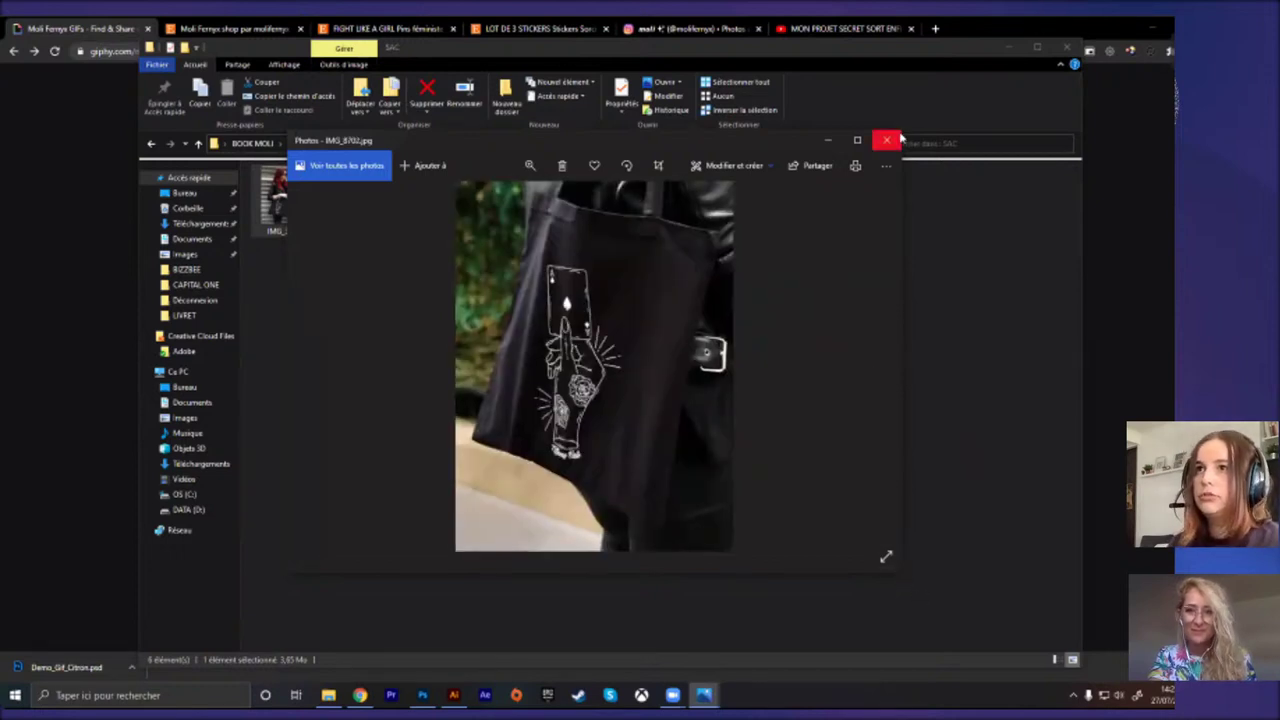
# Step: Enlarge the Photos window, browse back through the tote bag photos to IMG_5806, and close the viewer
pyautogui.click(857, 140)
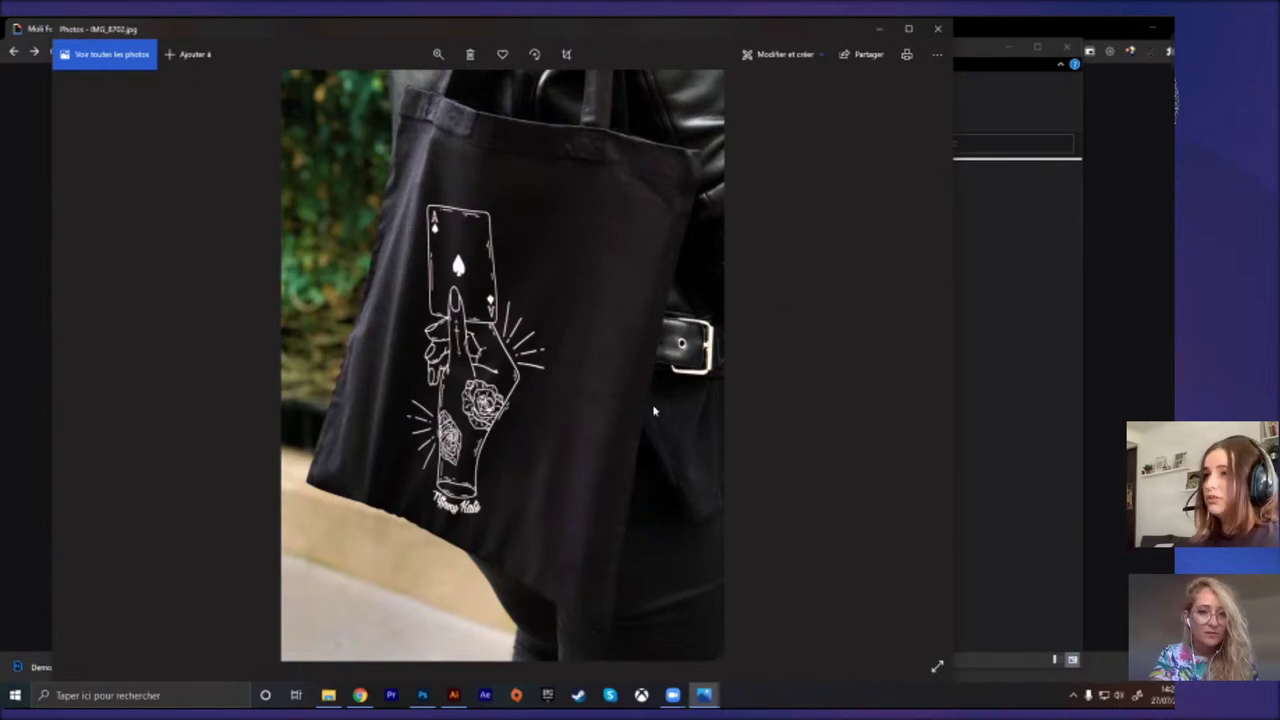
pyautogui.press('Left')
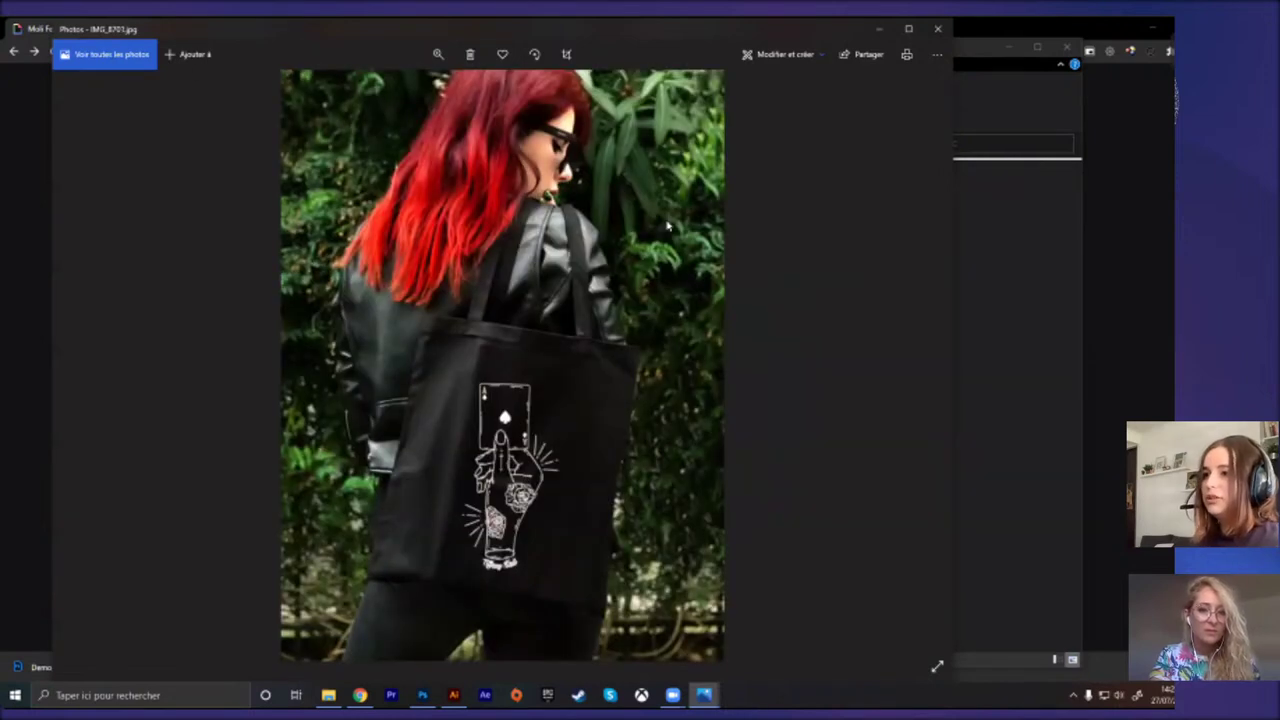
pyautogui.press('Left')
pyautogui.press('Left')
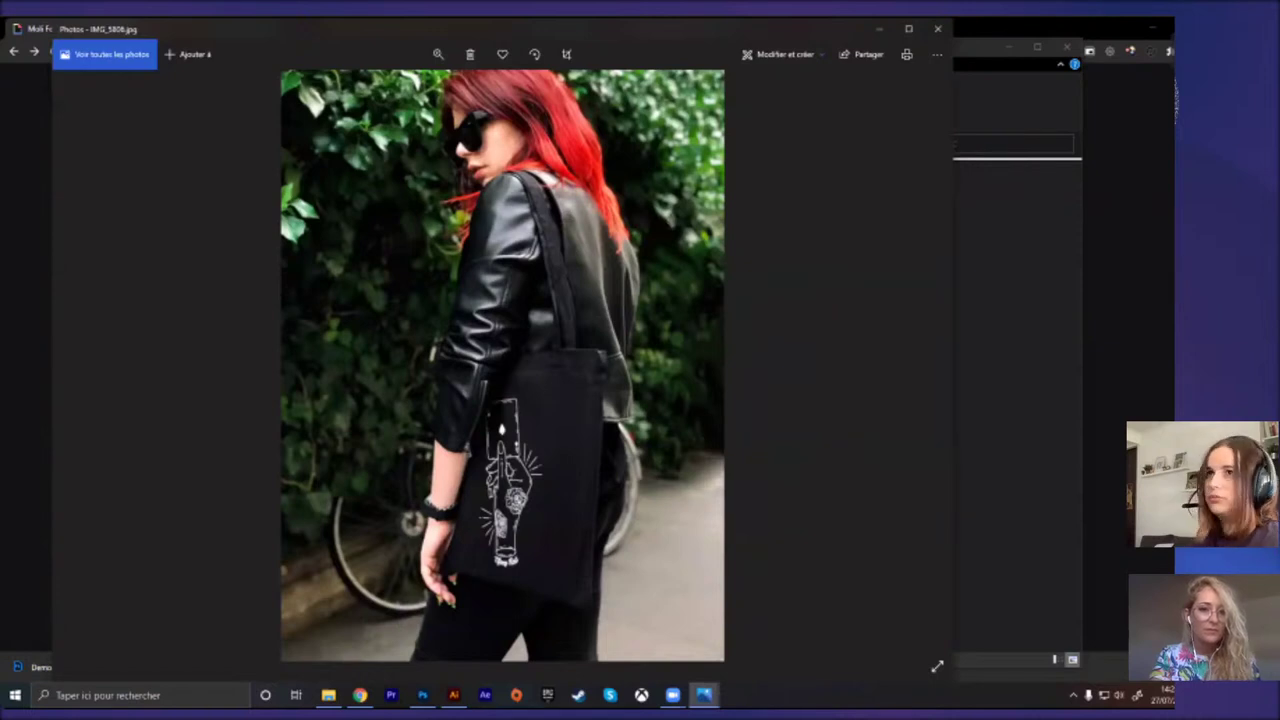
pyautogui.click(936, 29)
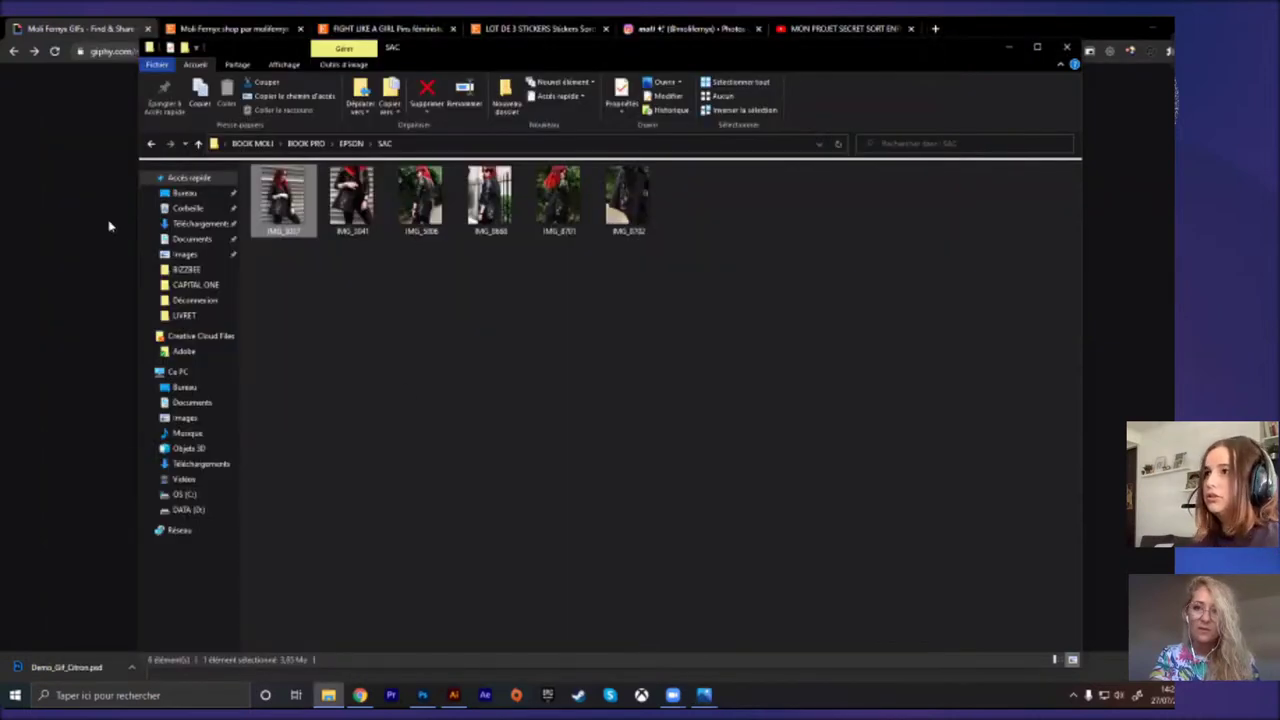
# Step: Switch to the YouTube page in Chrome, play the MON PROJET SECRET SORT ENFIN ! video, and pause it at 1:50
pyautogui.hotkey('alt', 'Tab')
pyautogui.hotkey('ctrl', 'shift', 'Tab')
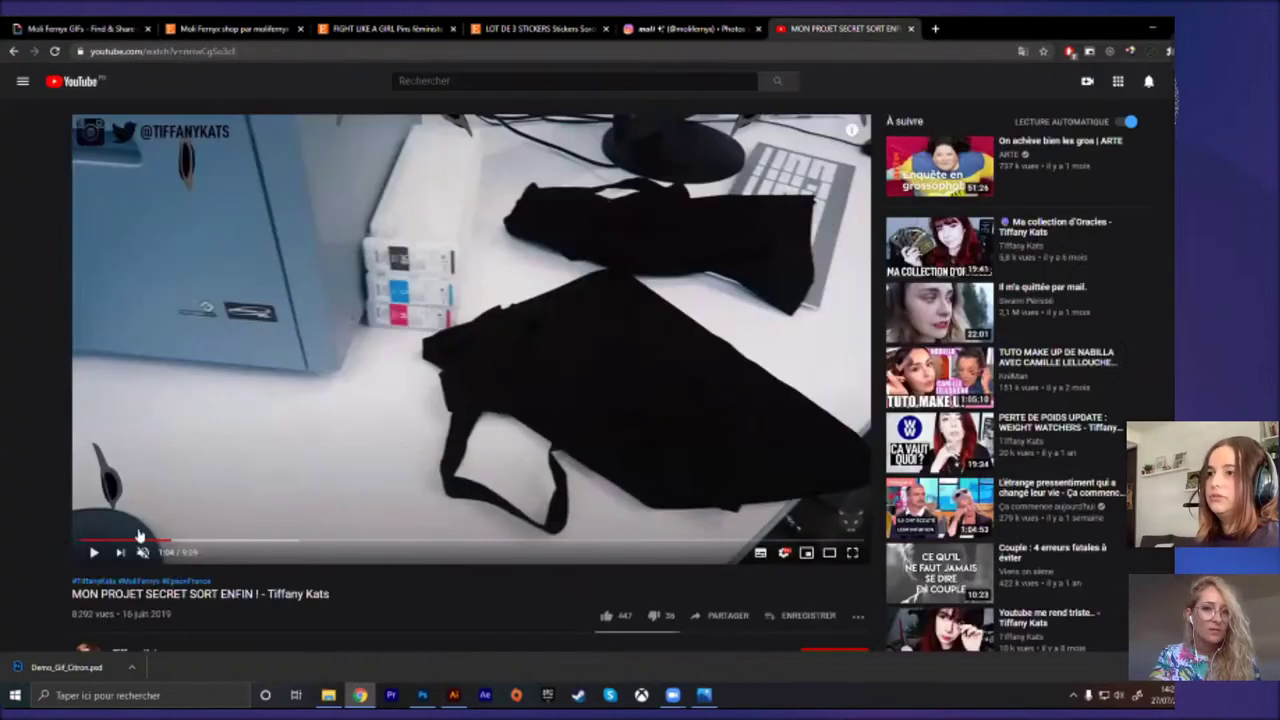
pyautogui.click(230, 430)
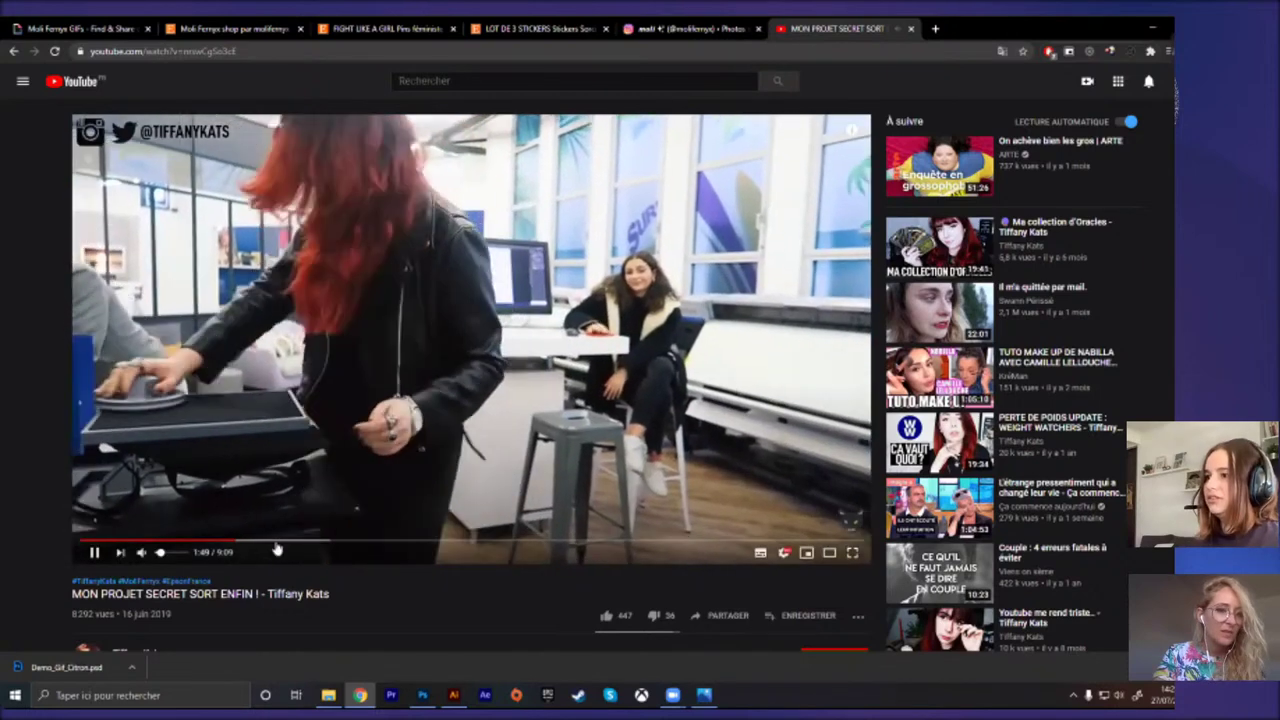
pyautogui.press('space')
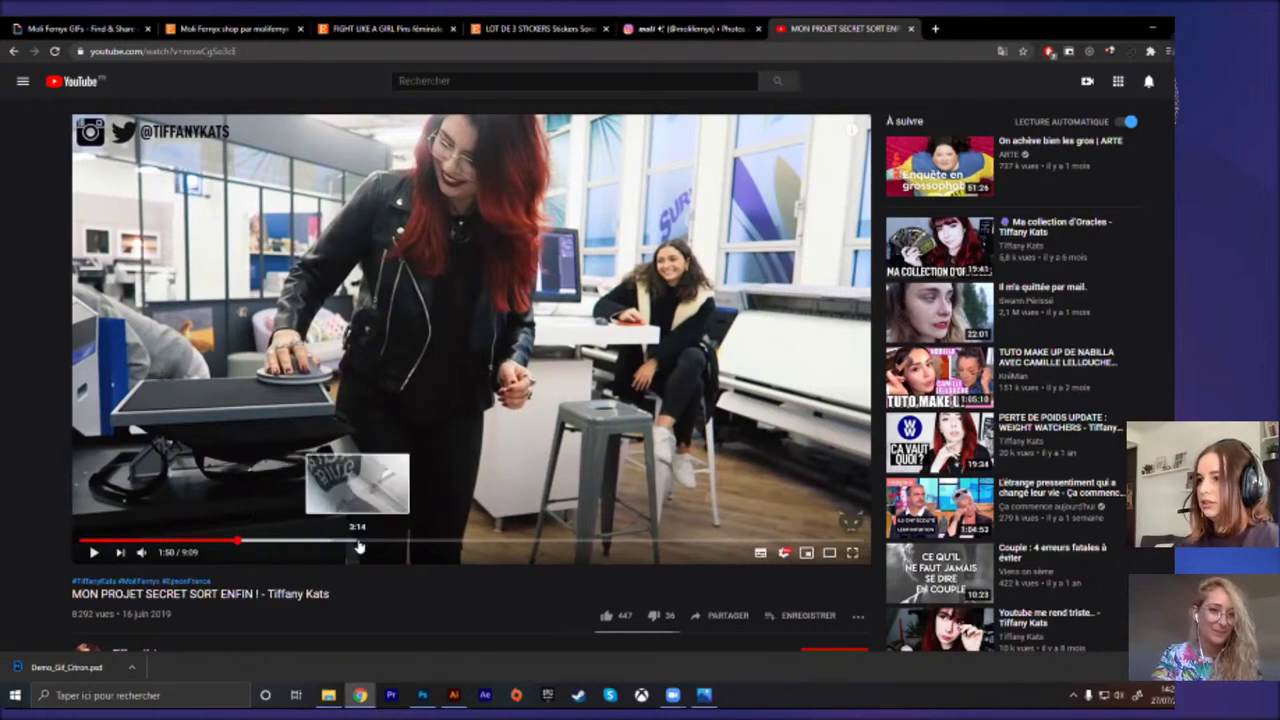
# Step: Skip the YouTube video ahead to 3:09, play the bag printing sequence, and close the page
pyautogui.click(350, 544)
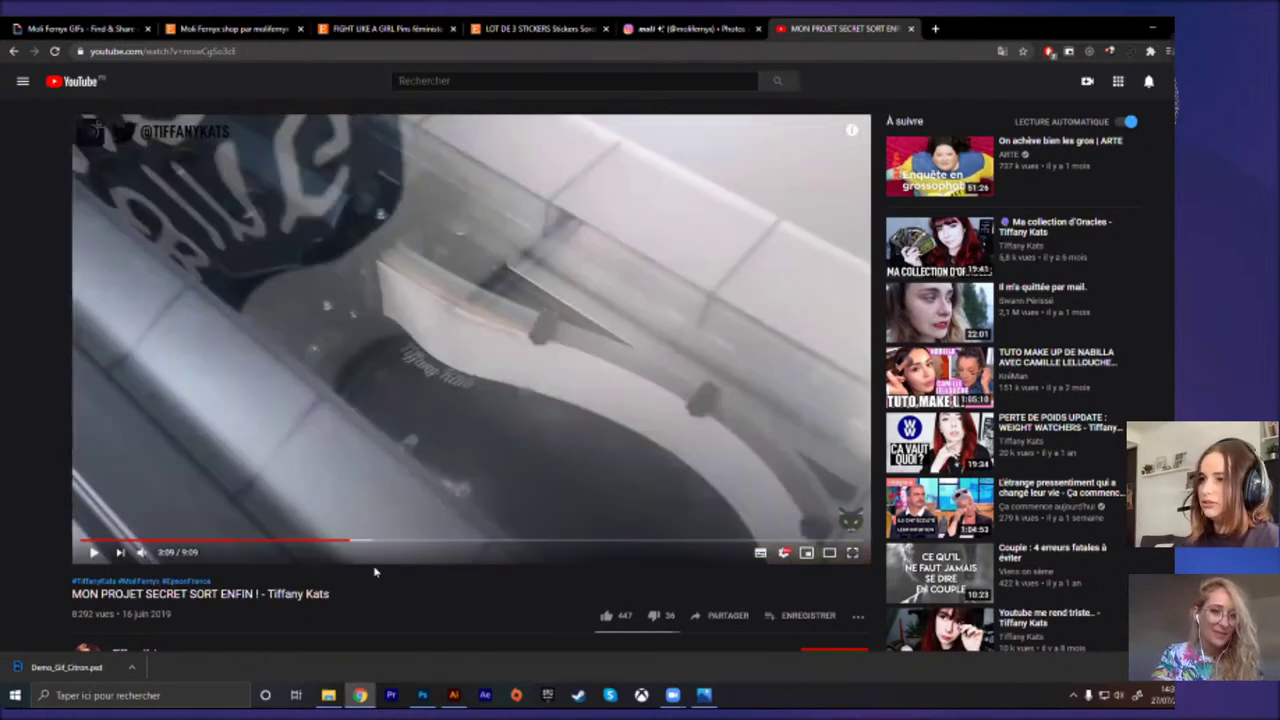
pyautogui.click(445, 474)
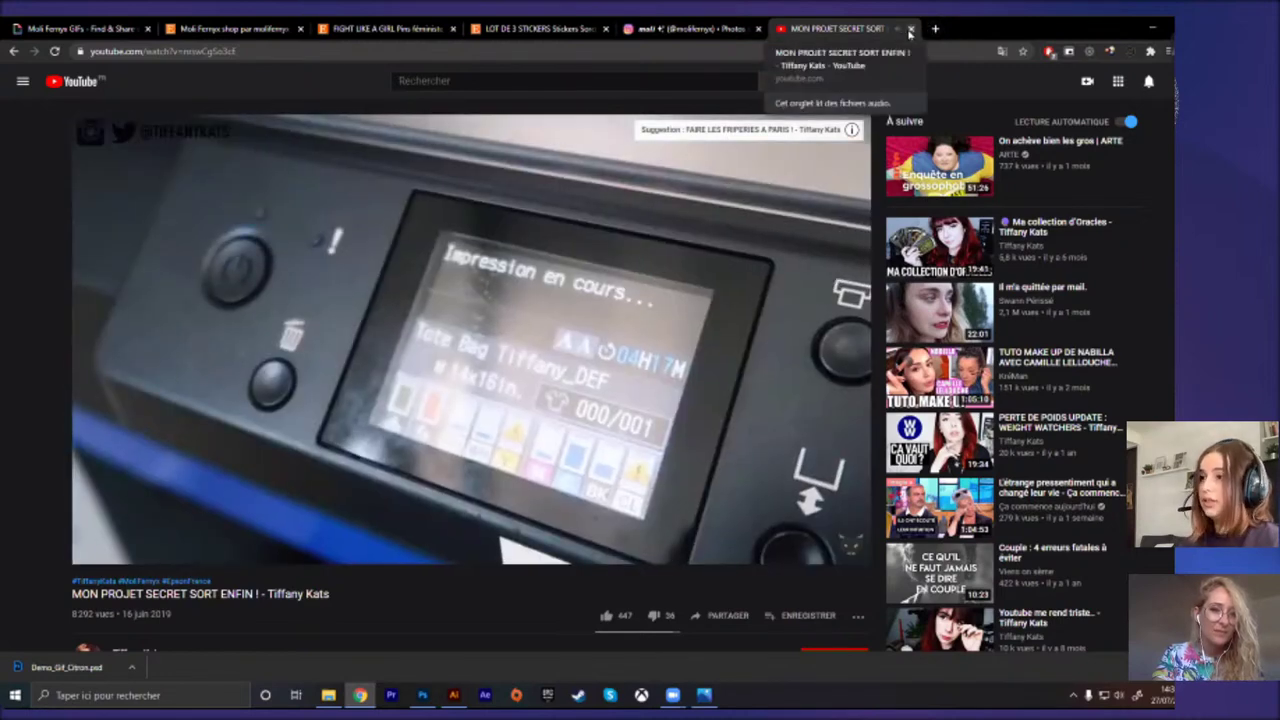
pyautogui.click(910, 30)
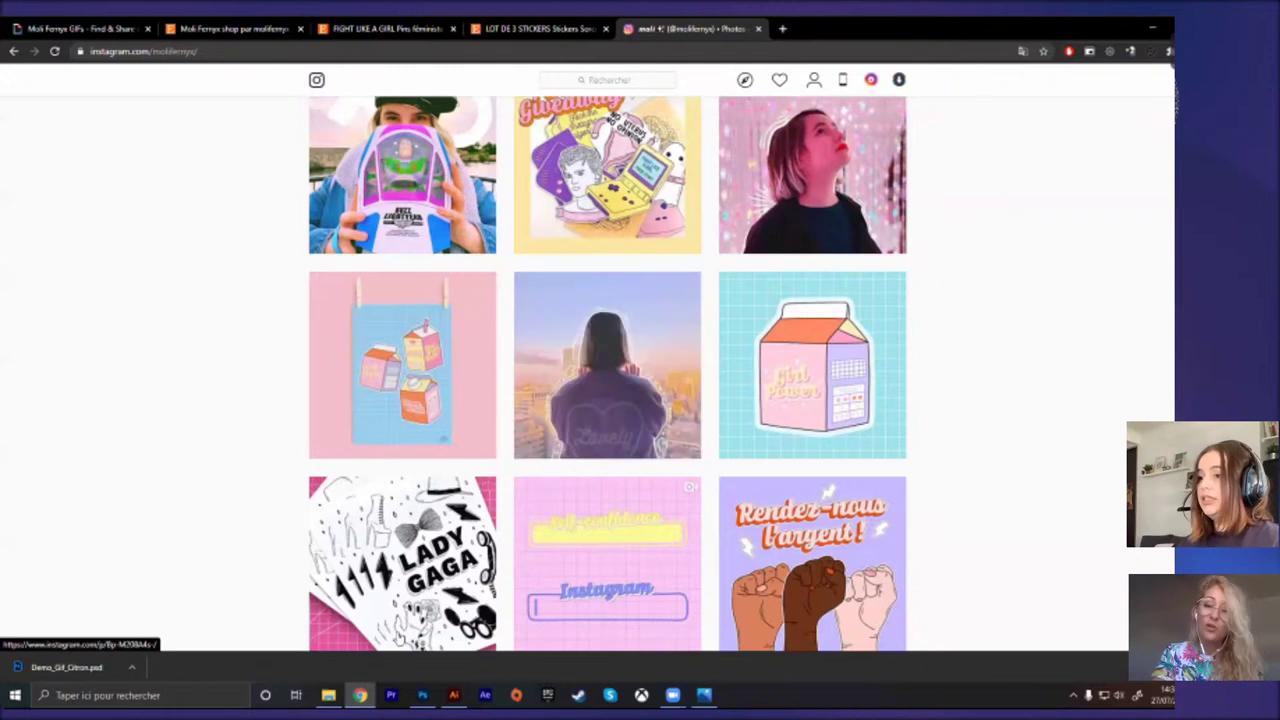
# Step: Switch to File Explorer, go to the STICKERS folder under EPSON, and view IMG_3287 in an enlarged Photos window
pyautogui.click(328, 695)
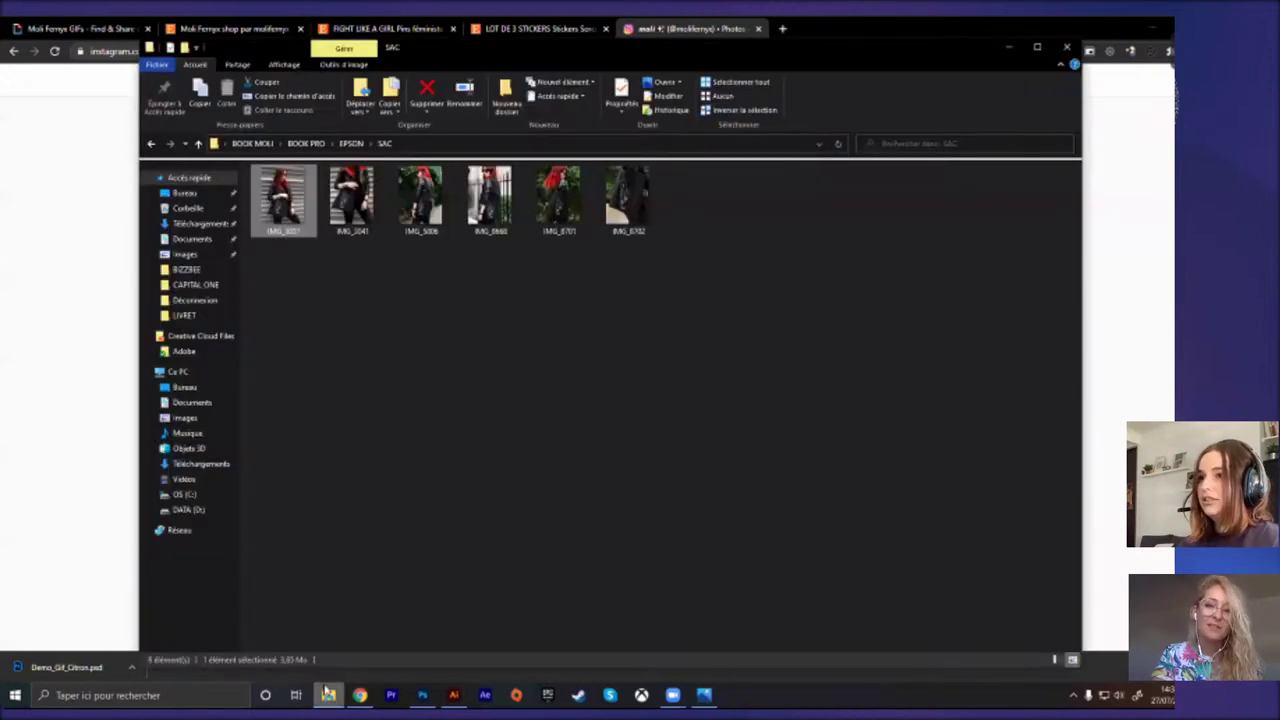
pyautogui.click(350, 143)
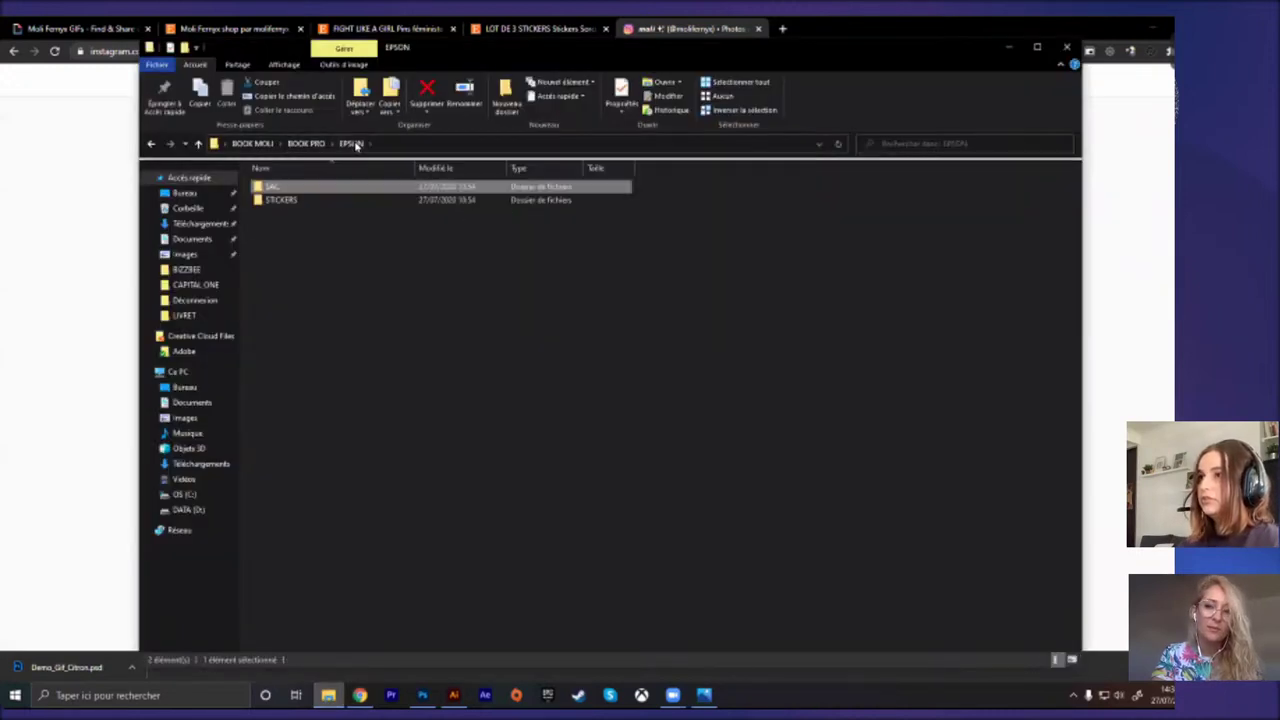
pyautogui.doubleClick(318, 201)
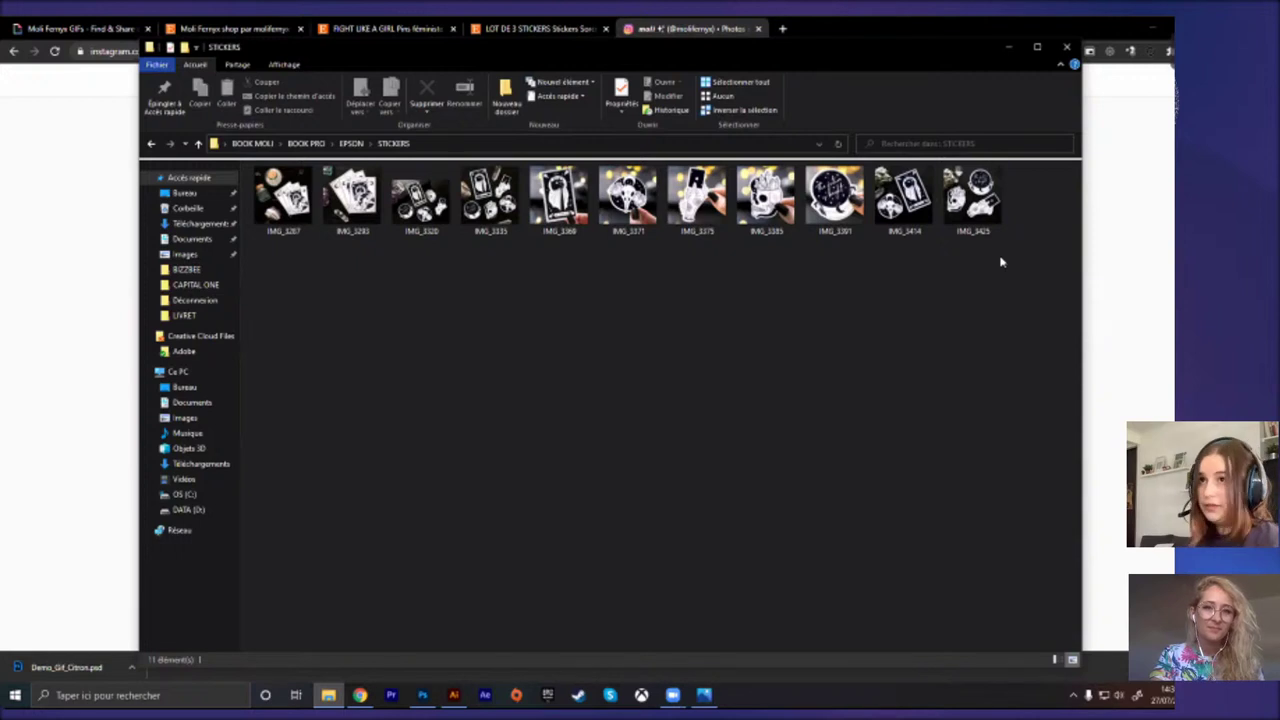
pyautogui.moveTo(996, 257); pyautogui.dragTo(279, 172)
pyautogui.doubleClick(293, 213)
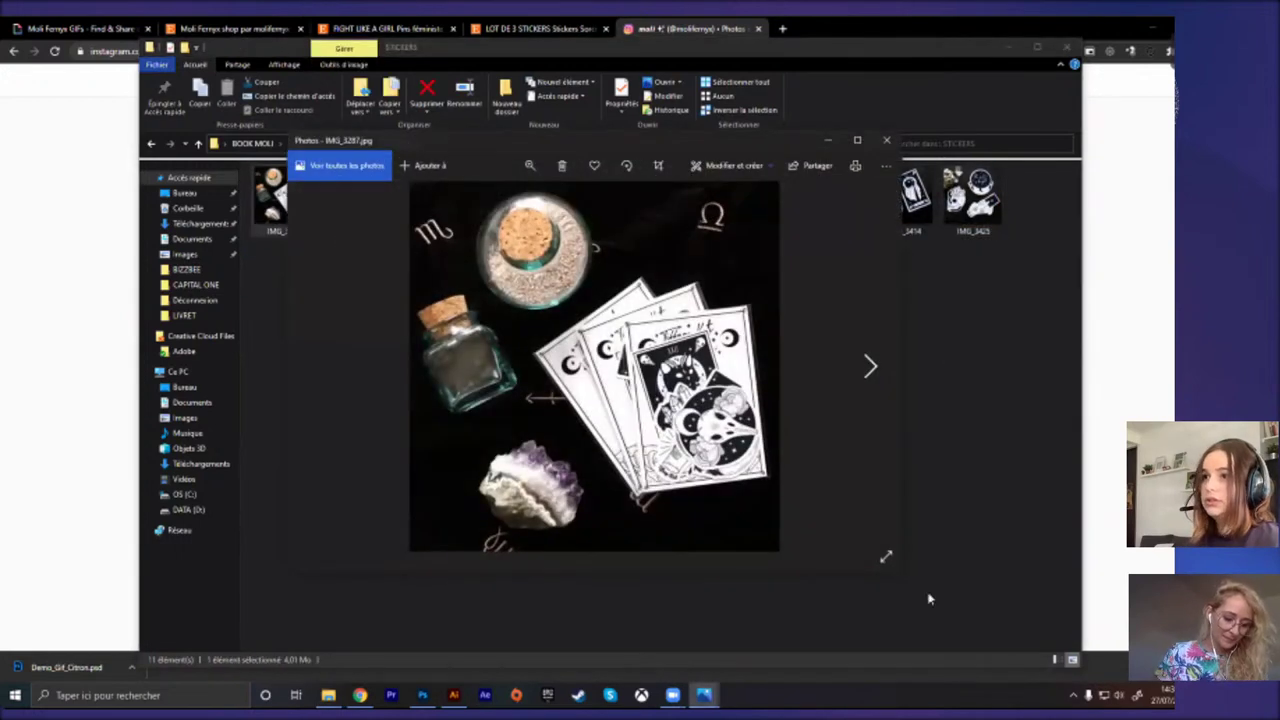
pyautogui.doubleClick(887, 557)
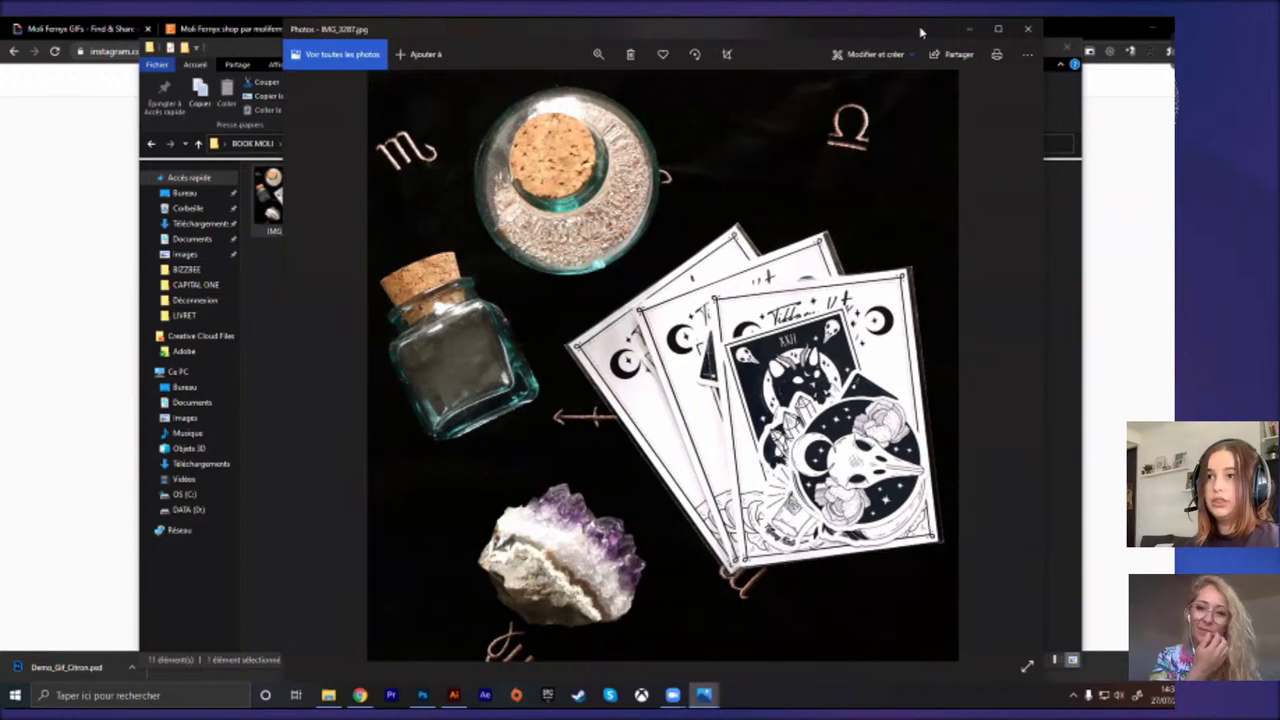
pyautogui.moveTo(940, 34); pyautogui.dragTo(806, 34)
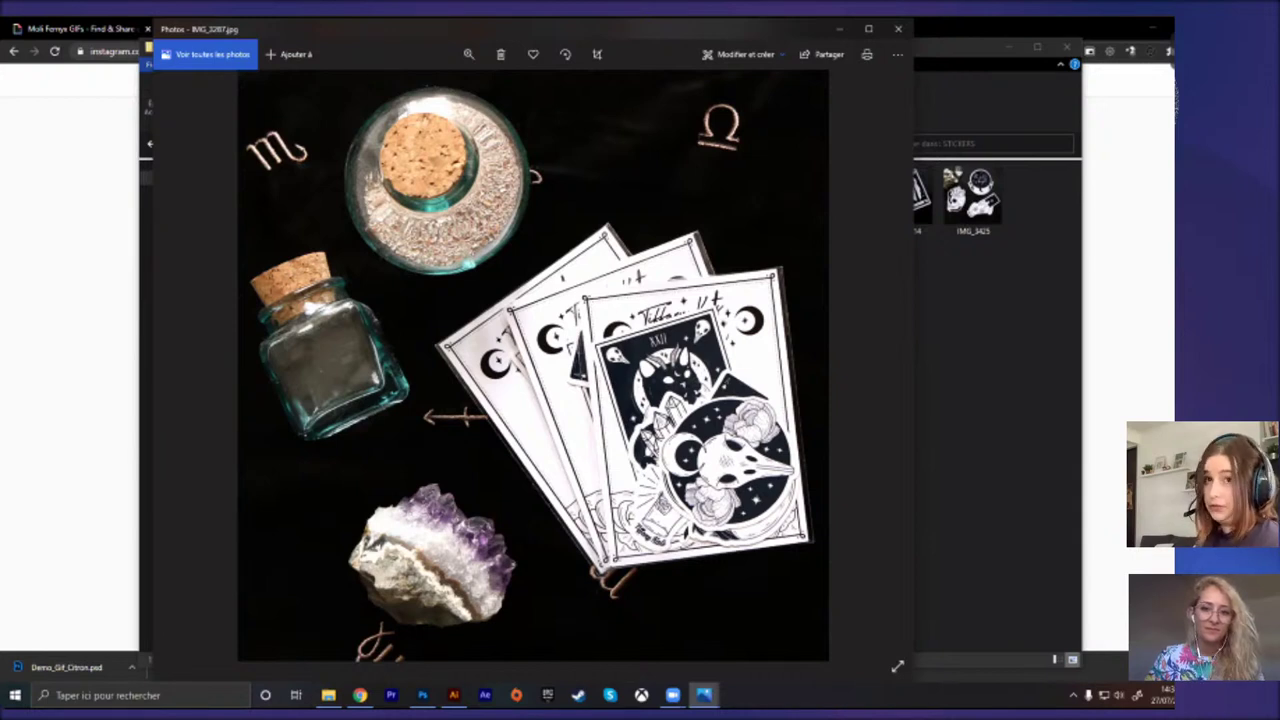
# Step: Browse forward through all the Epson sticker photos, from the card packs to the last image, IMG_3425
pyautogui.press('Right')
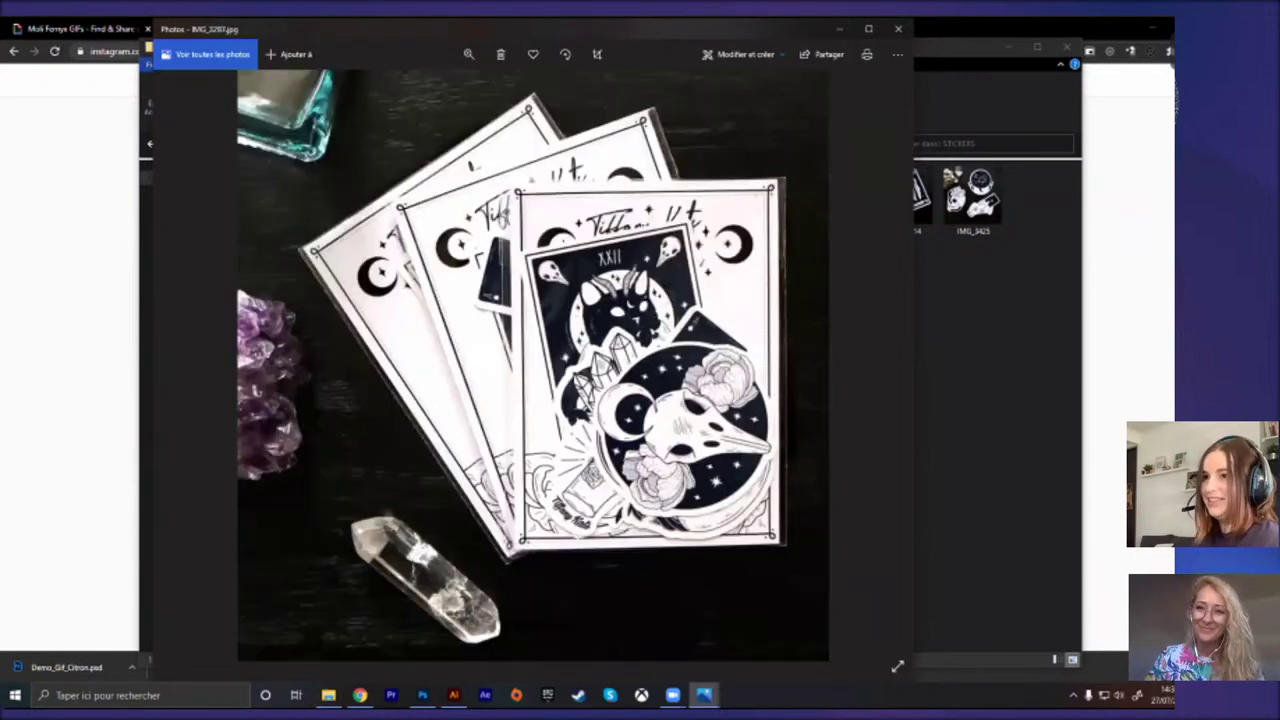
pyautogui.press('Right')
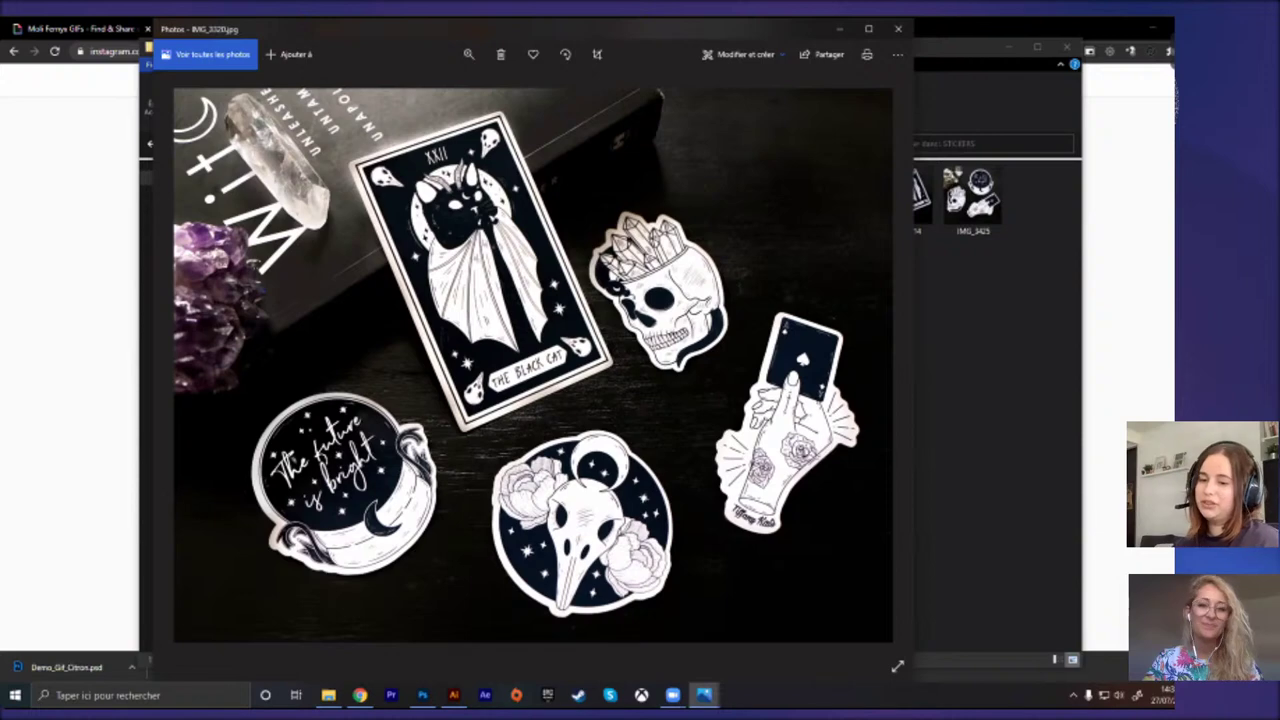
pyautogui.press('Right')
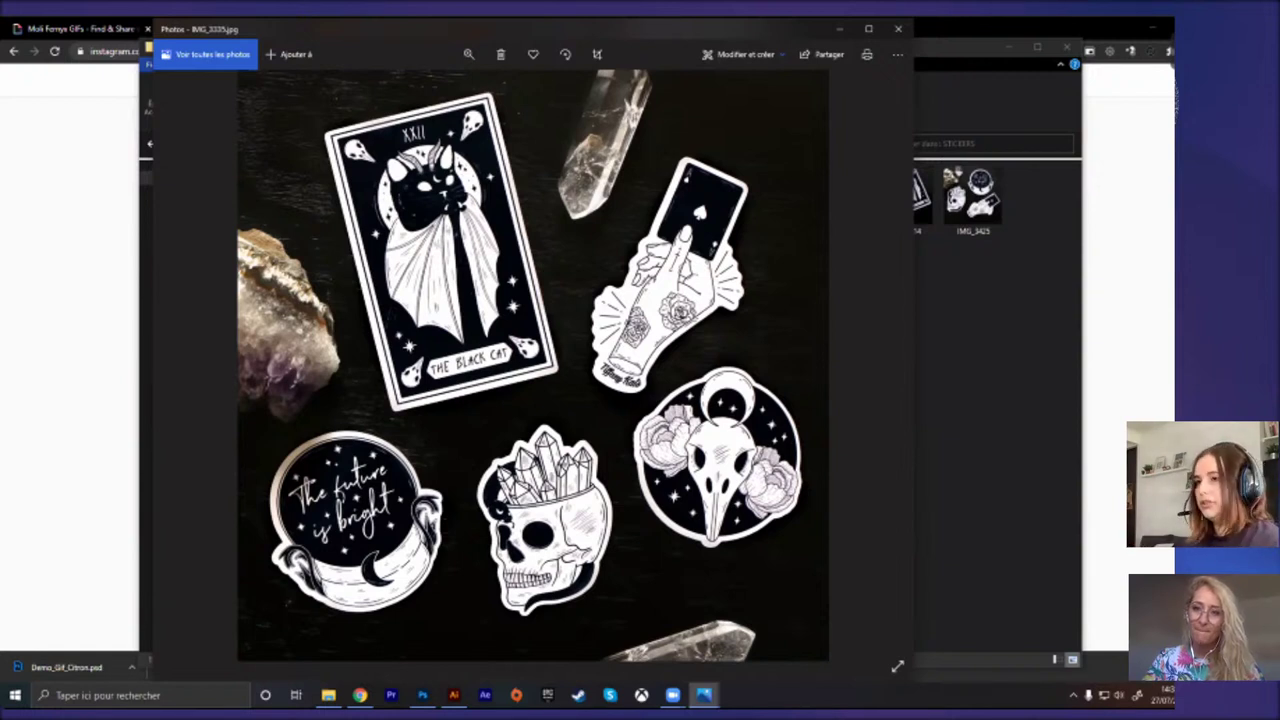
pyautogui.press('Right')
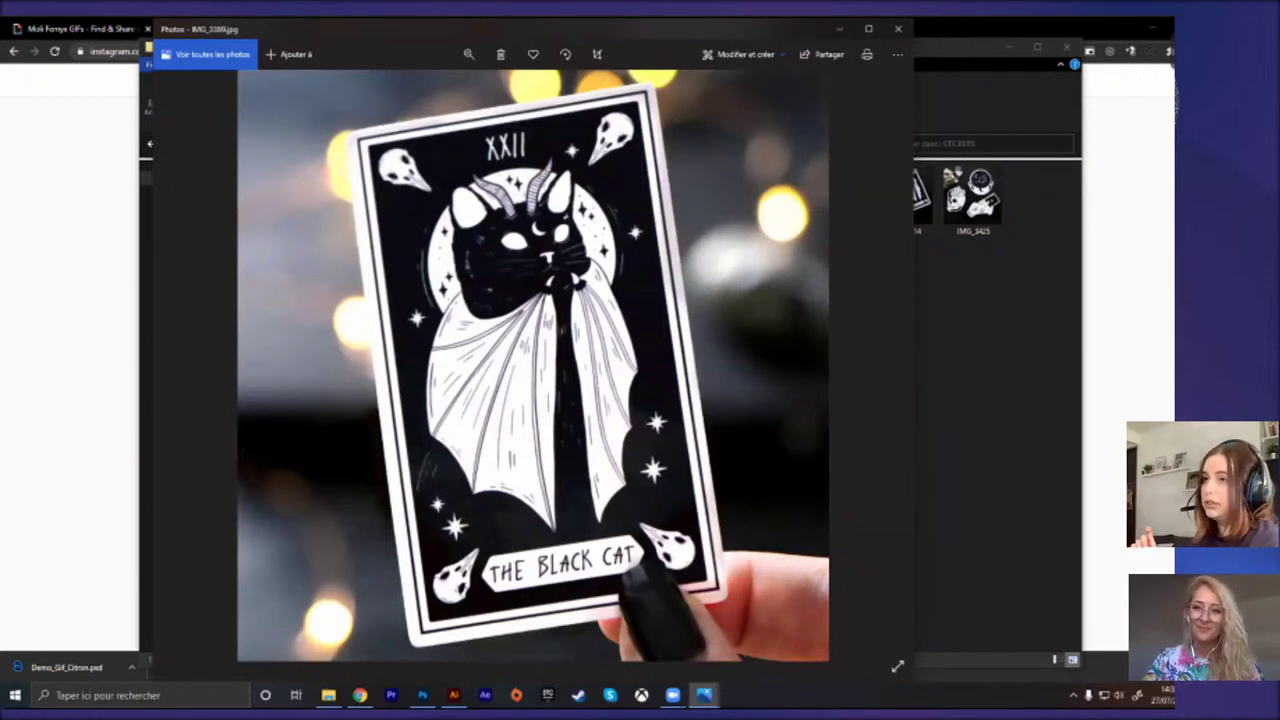
pyautogui.press('Right')
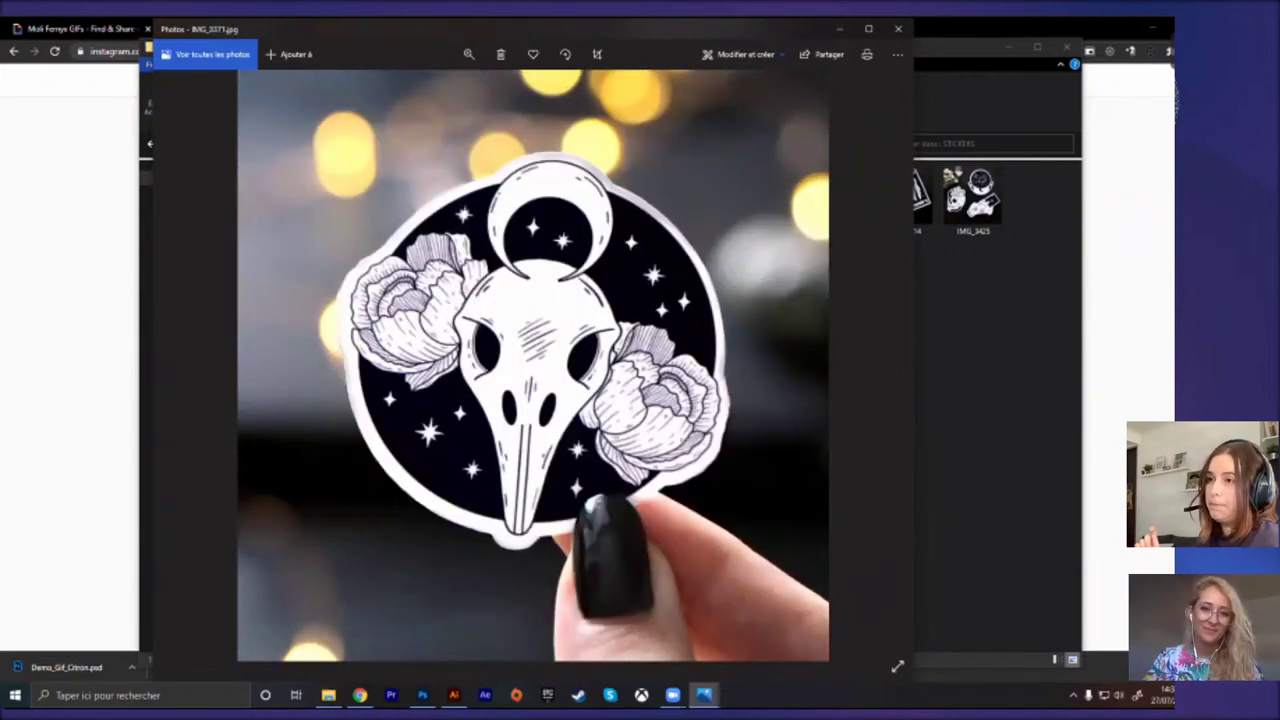
pyautogui.press('Right')
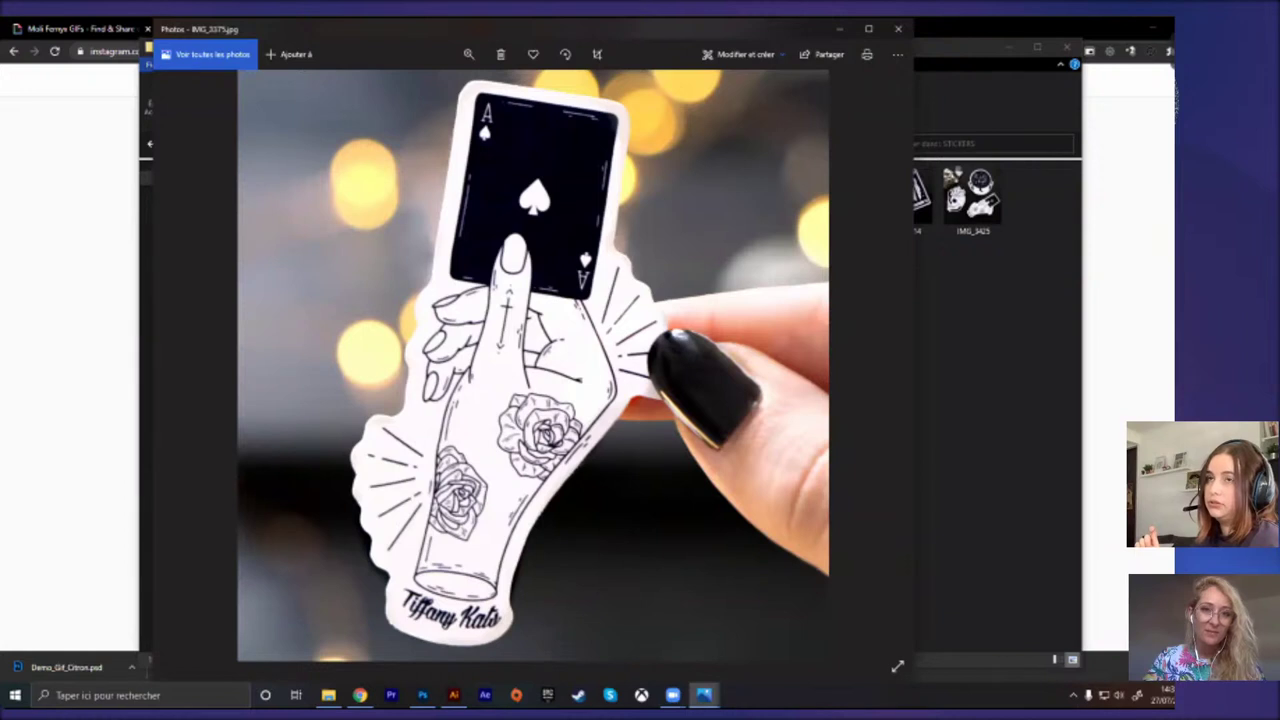
pyautogui.press('Right')
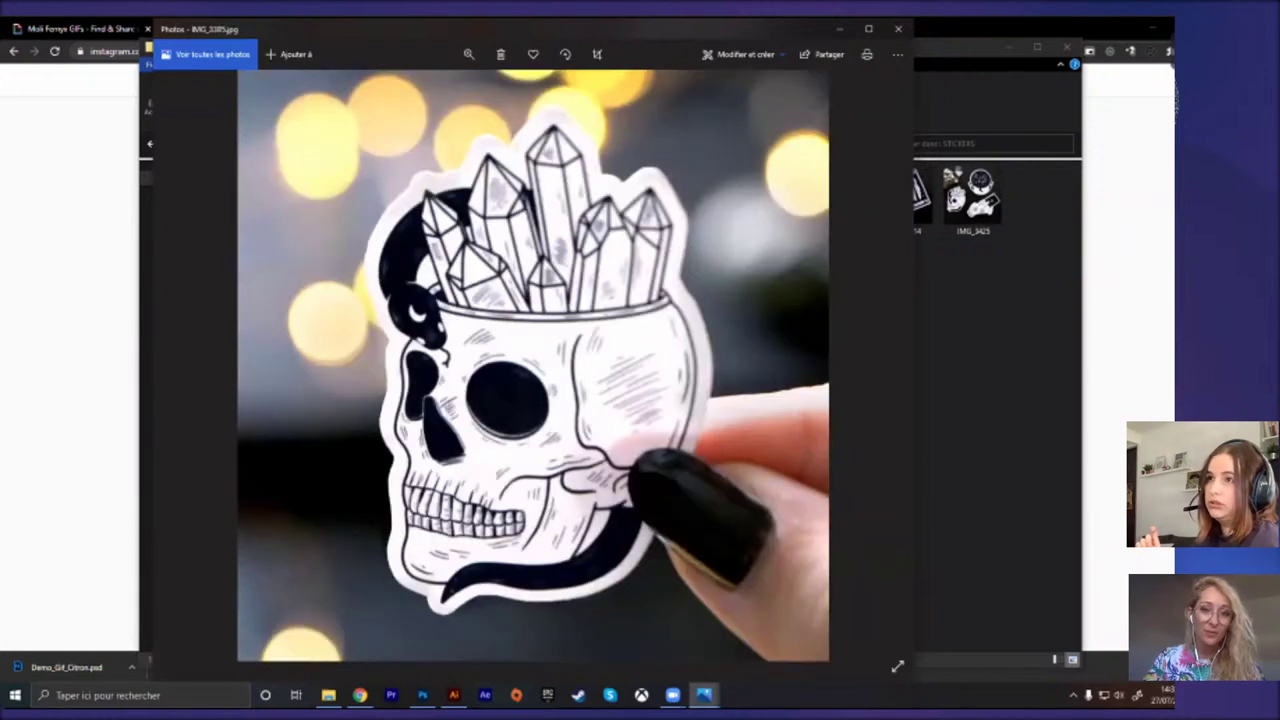
pyautogui.press('Right')
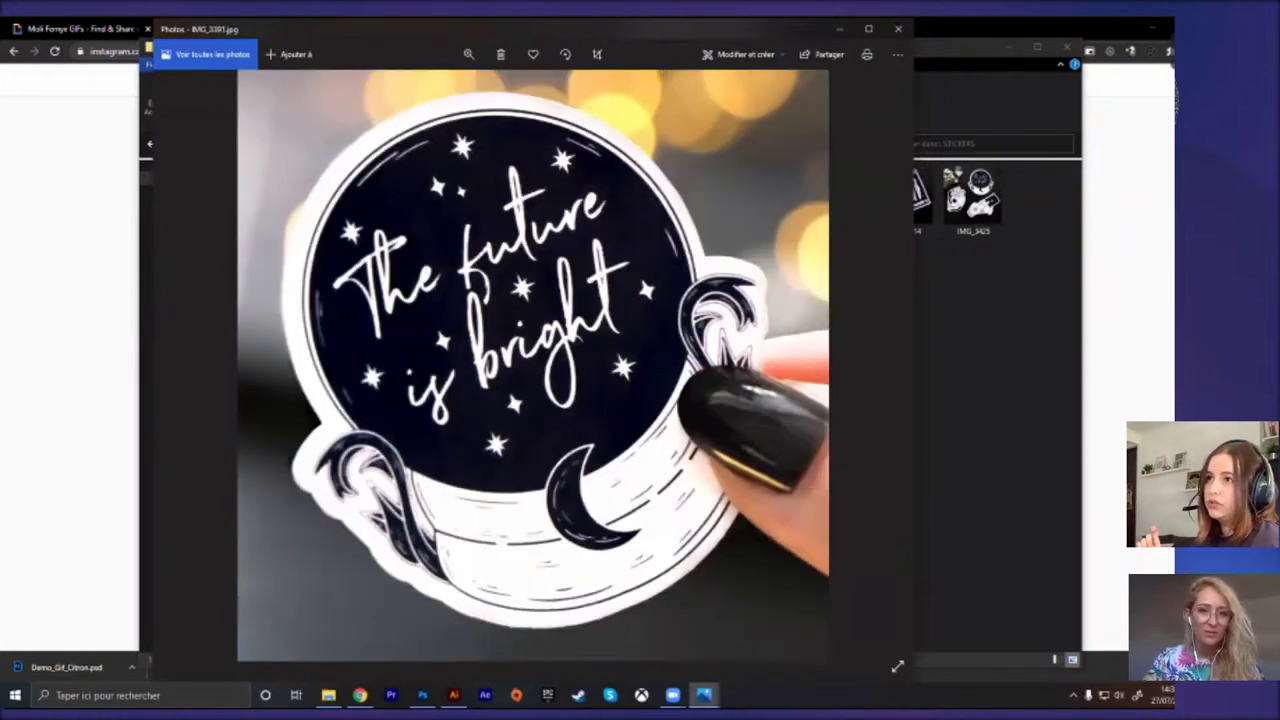
pyautogui.press('Right')
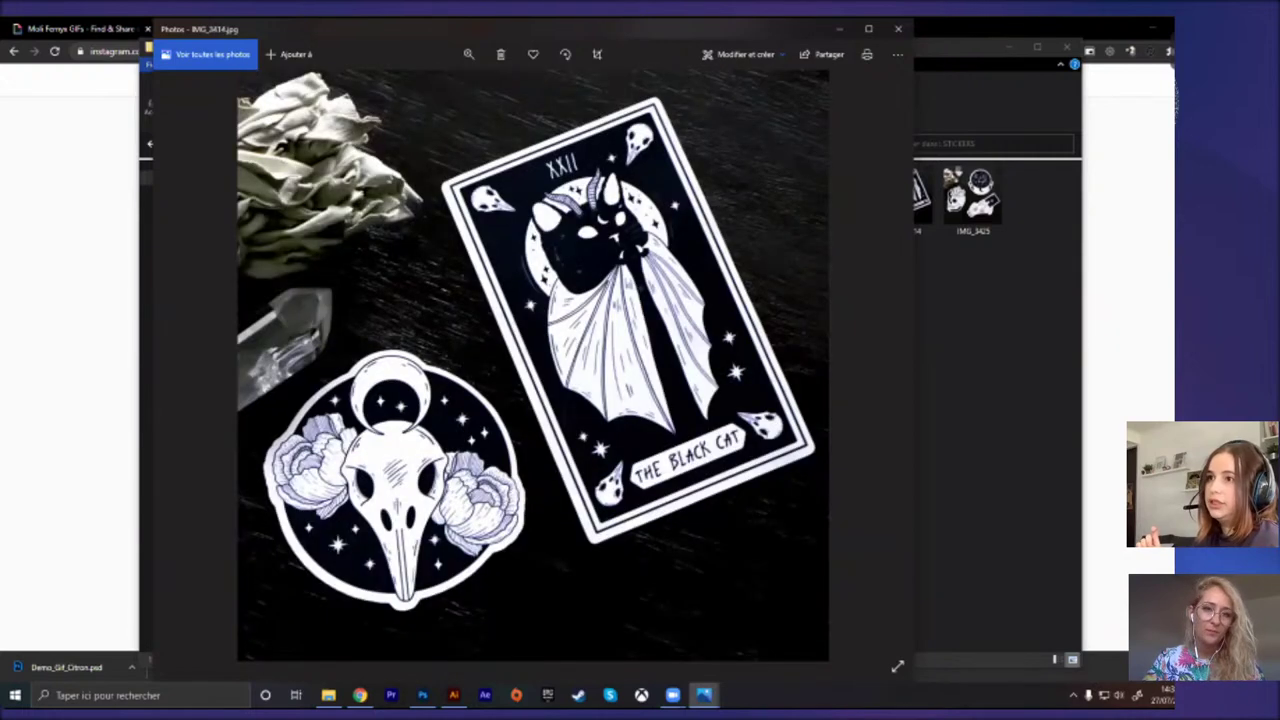
pyautogui.press('Right')
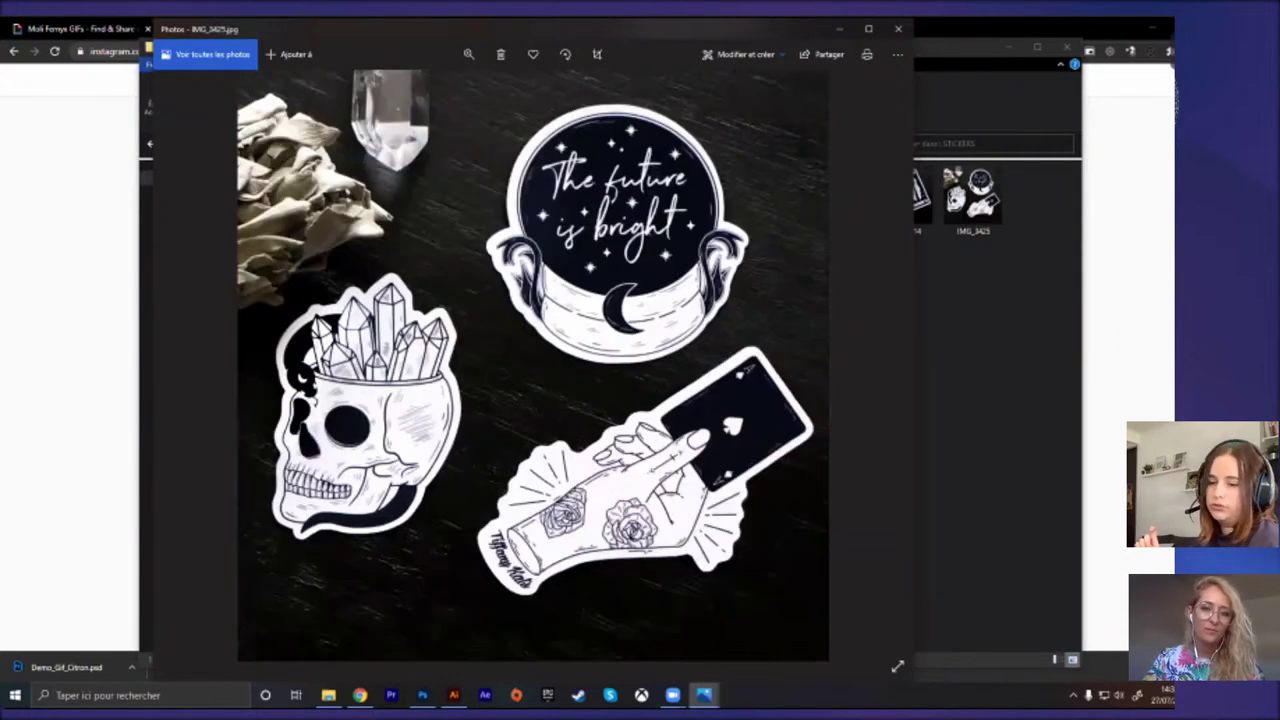
# Step: Browse back through the individual sticker photos to show the THE BLACK CAT tarot card held in hand
pyautogui.press('Left')
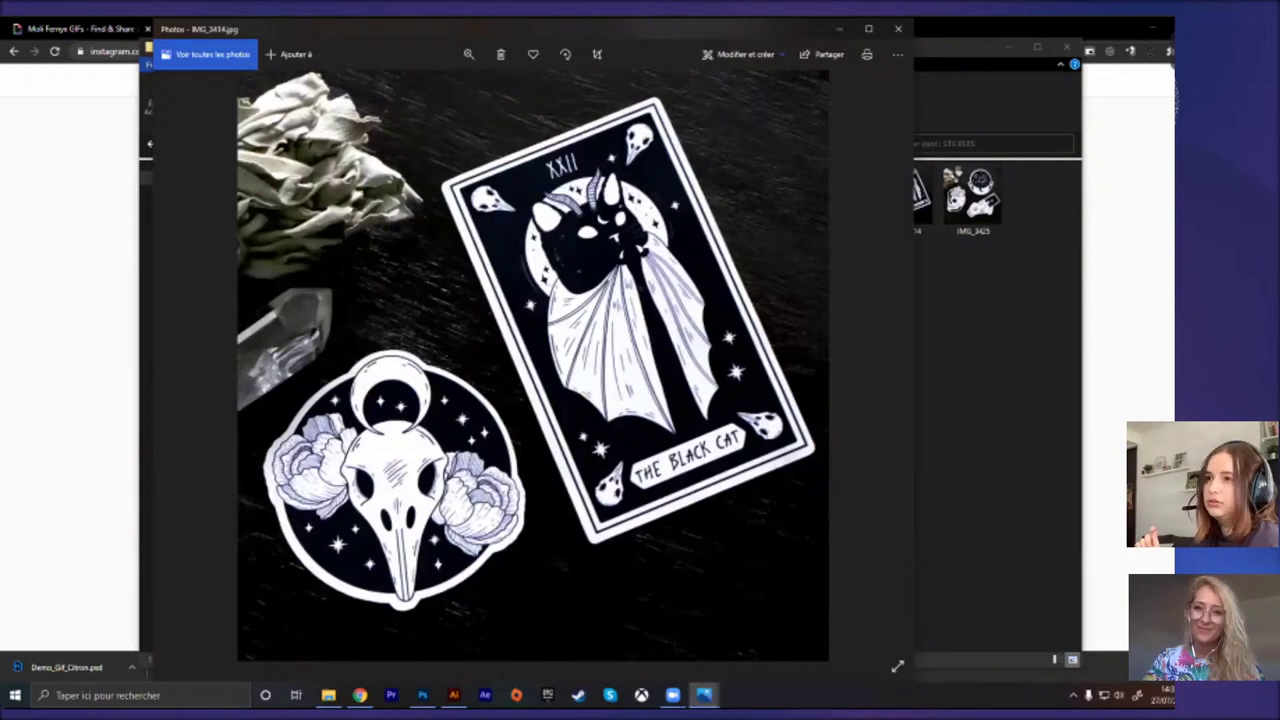
pyautogui.press('Left')
pyautogui.press('Left')
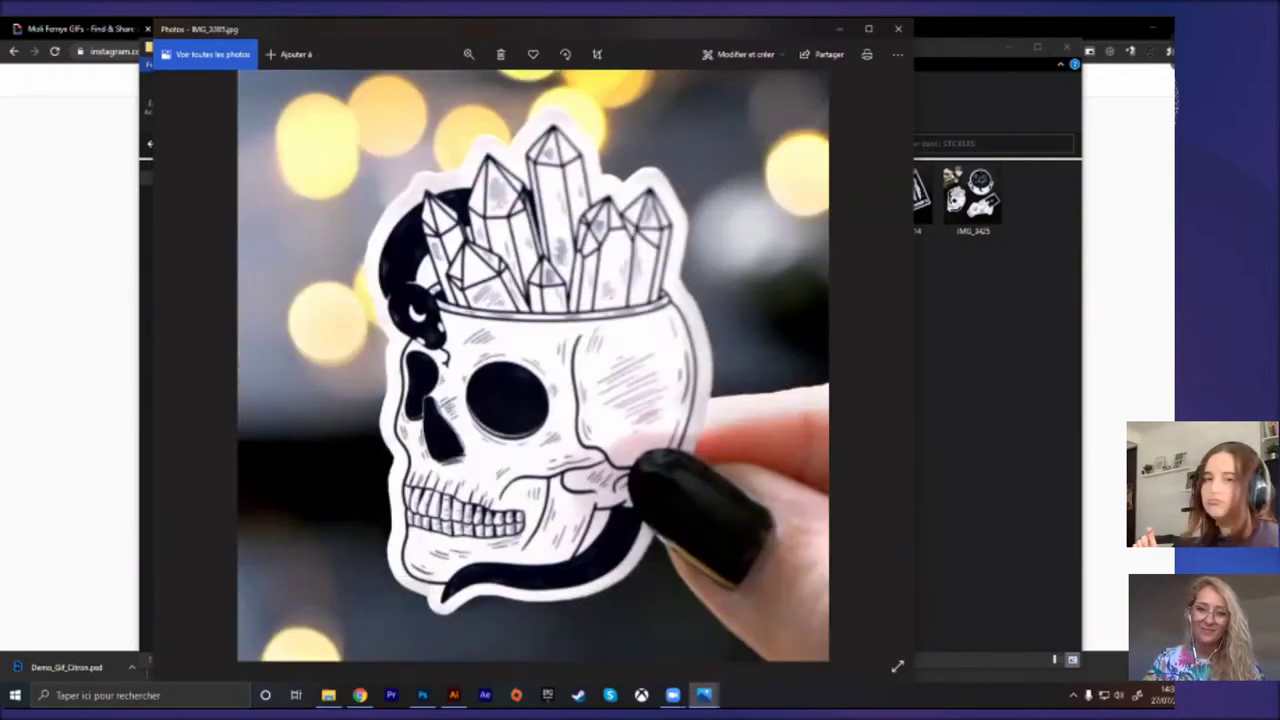
pyautogui.press('Left')
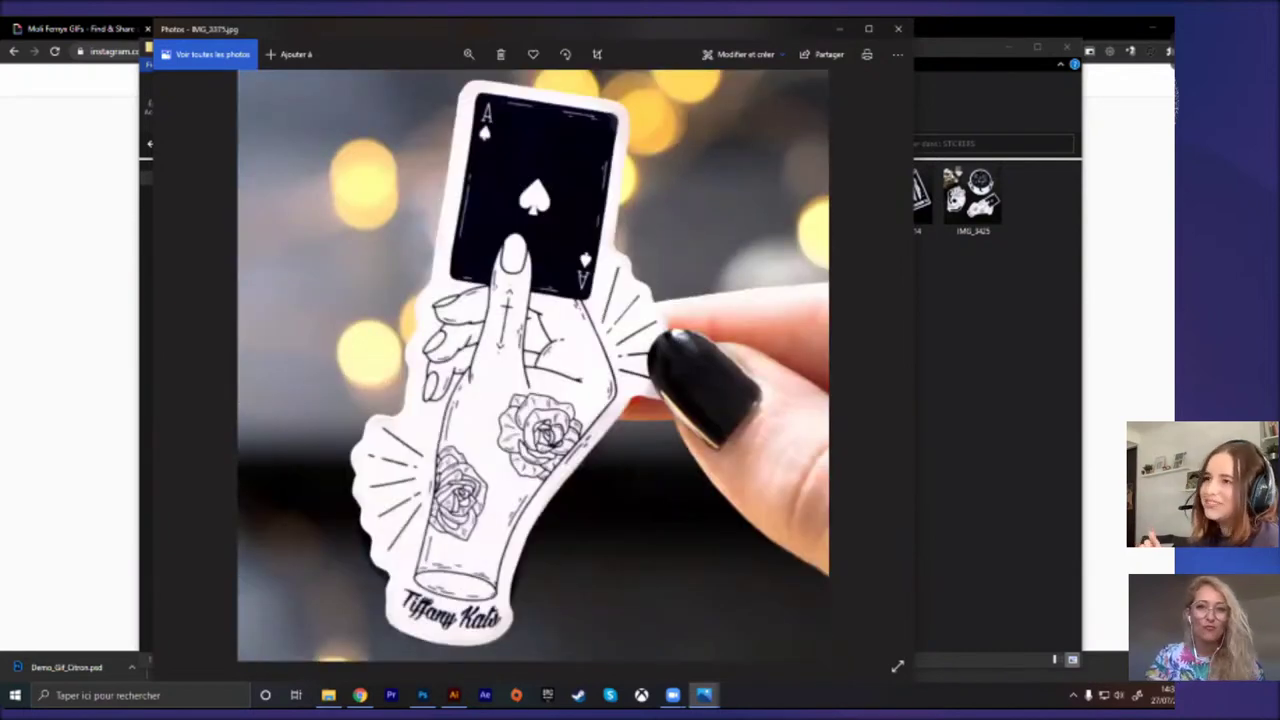
pyautogui.press('Left')
pyautogui.press('Right')
pyautogui.press('Right')
pyautogui.press('Right')
pyautogui.press('Right')
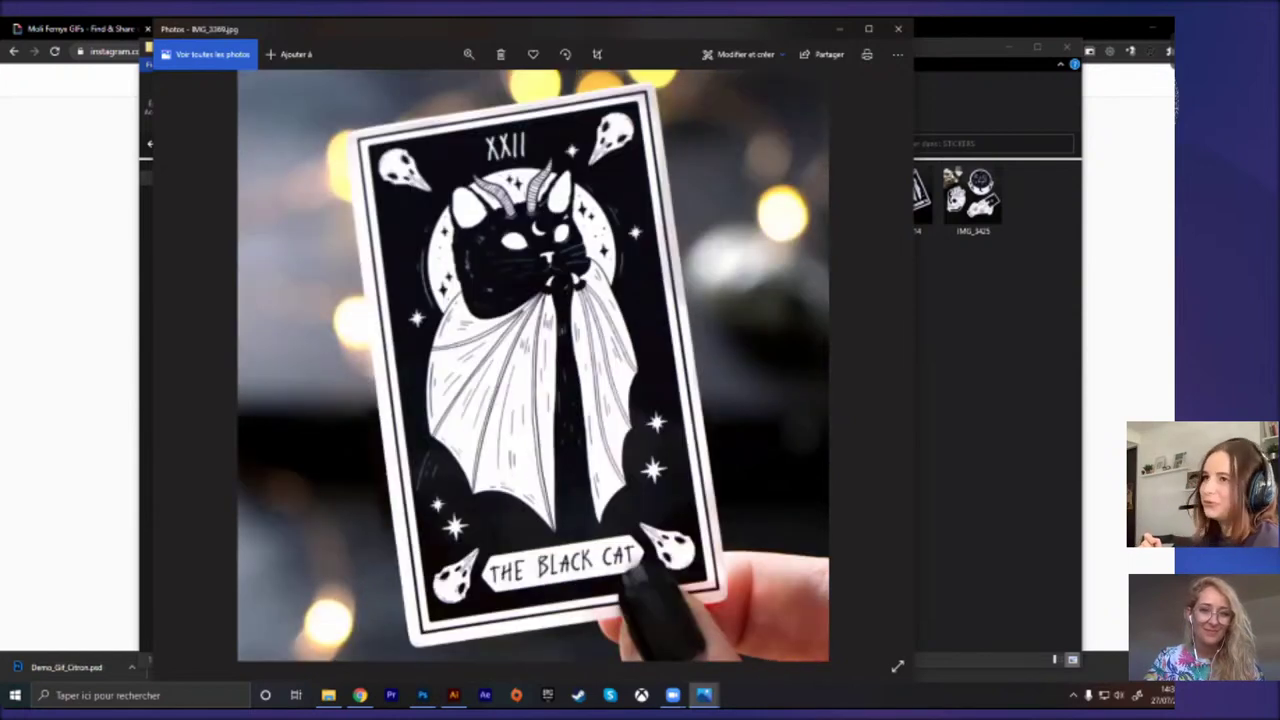
# Step: Go back through the sticker photos to the group shot of five Epson stickers, IMG_3320, and close the photo viewer
pyautogui.press('Left')
pyautogui.press('Left')
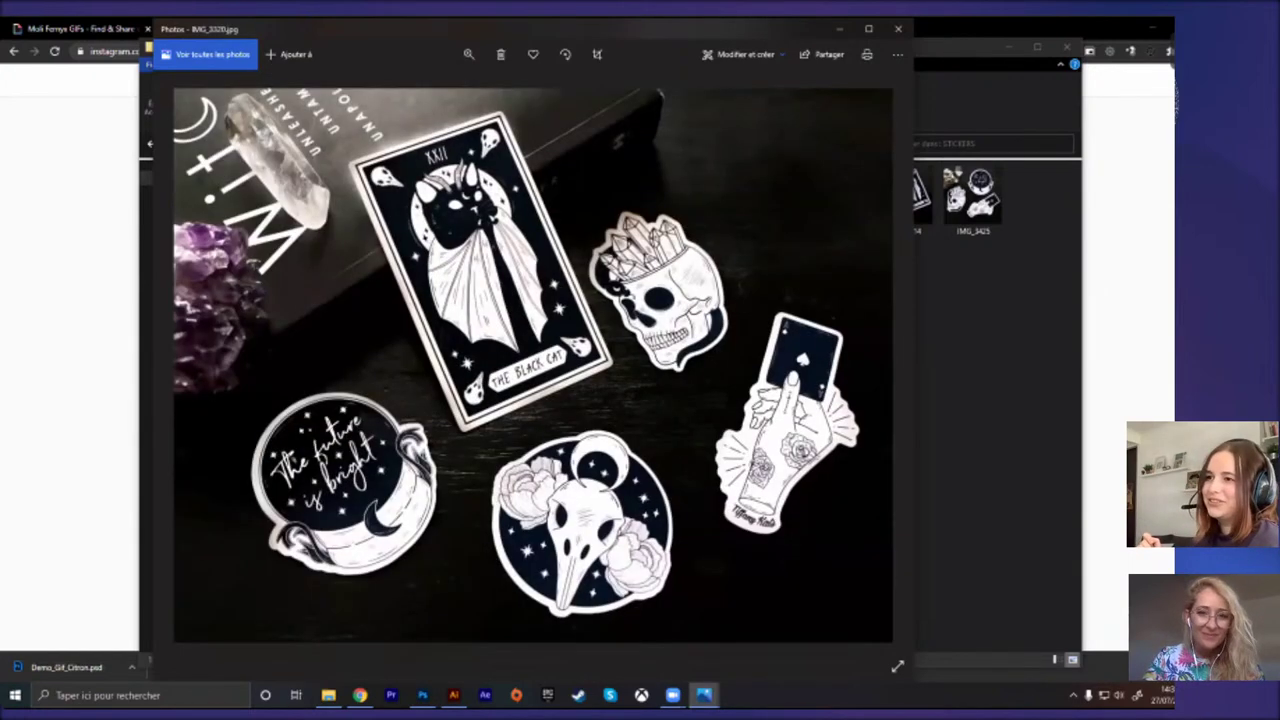
pyautogui.press('Right')
pyautogui.press('Left')
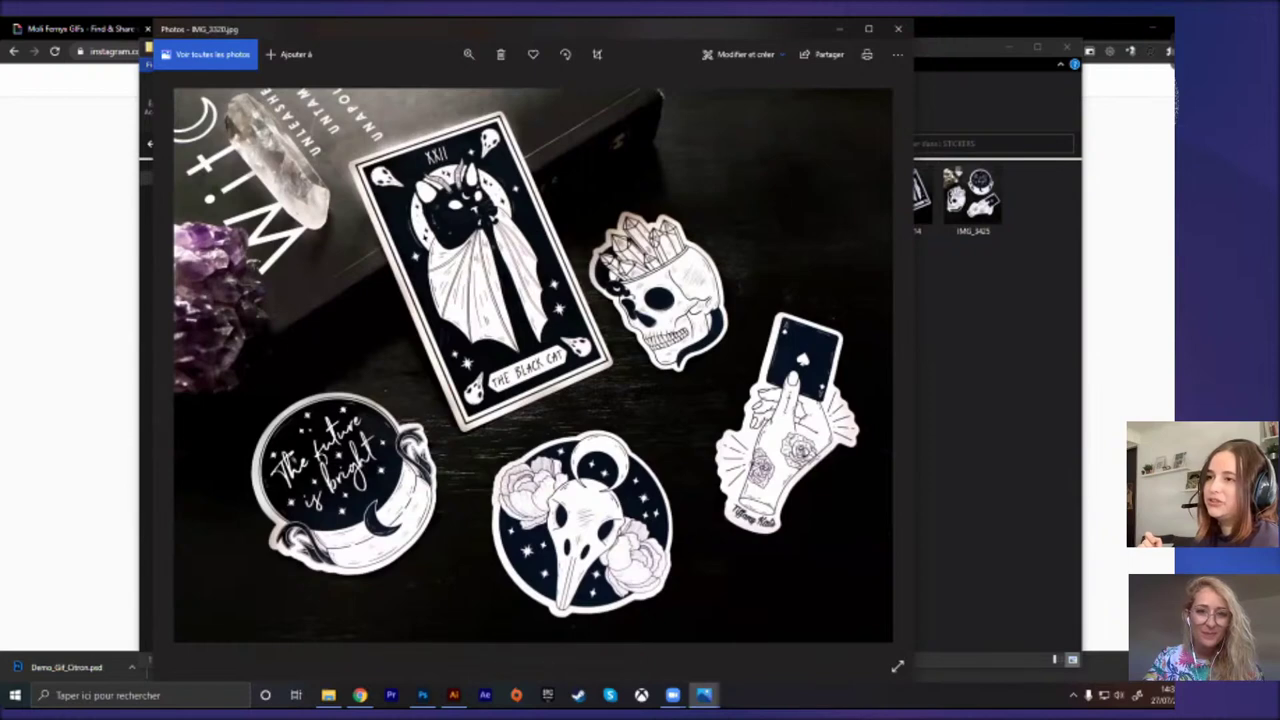
pyautogui.click(901, 31)
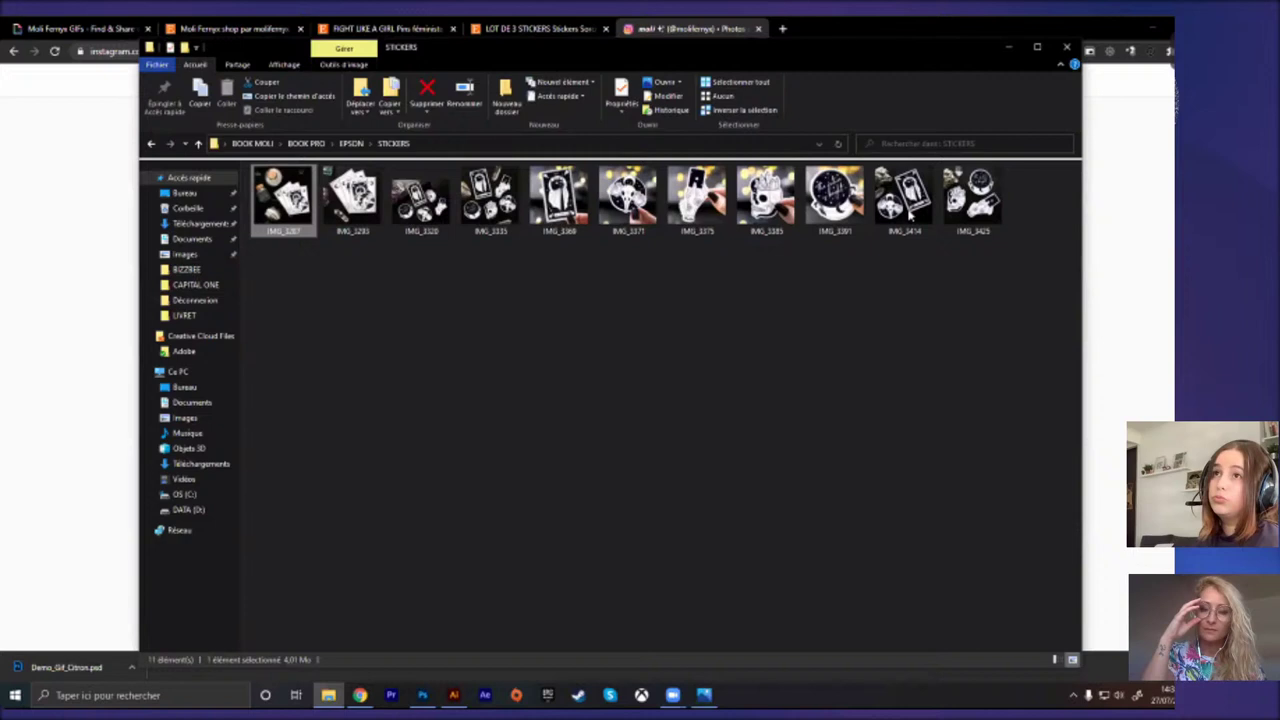
# Step: Return to the BOOK PRO folder and open the FEELUNIQUE project folder
pyautogui.click(305, 144)
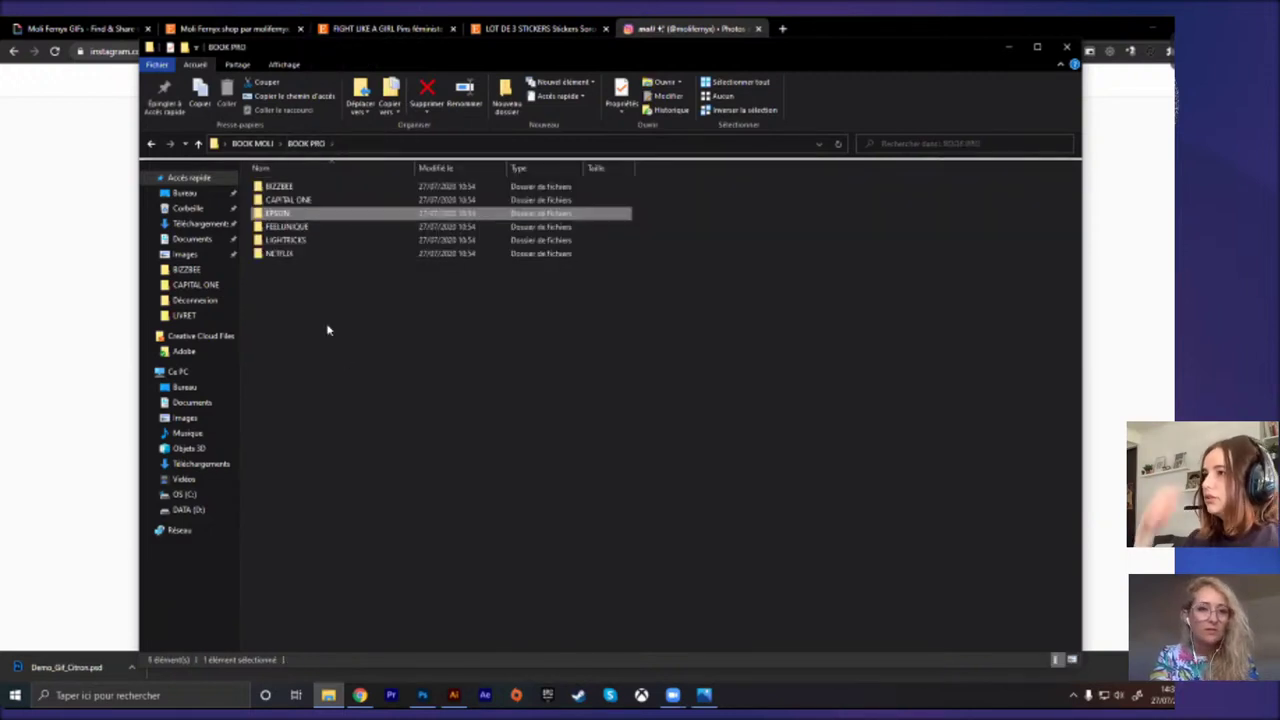
pyautogui.doubleClick(330, 245)
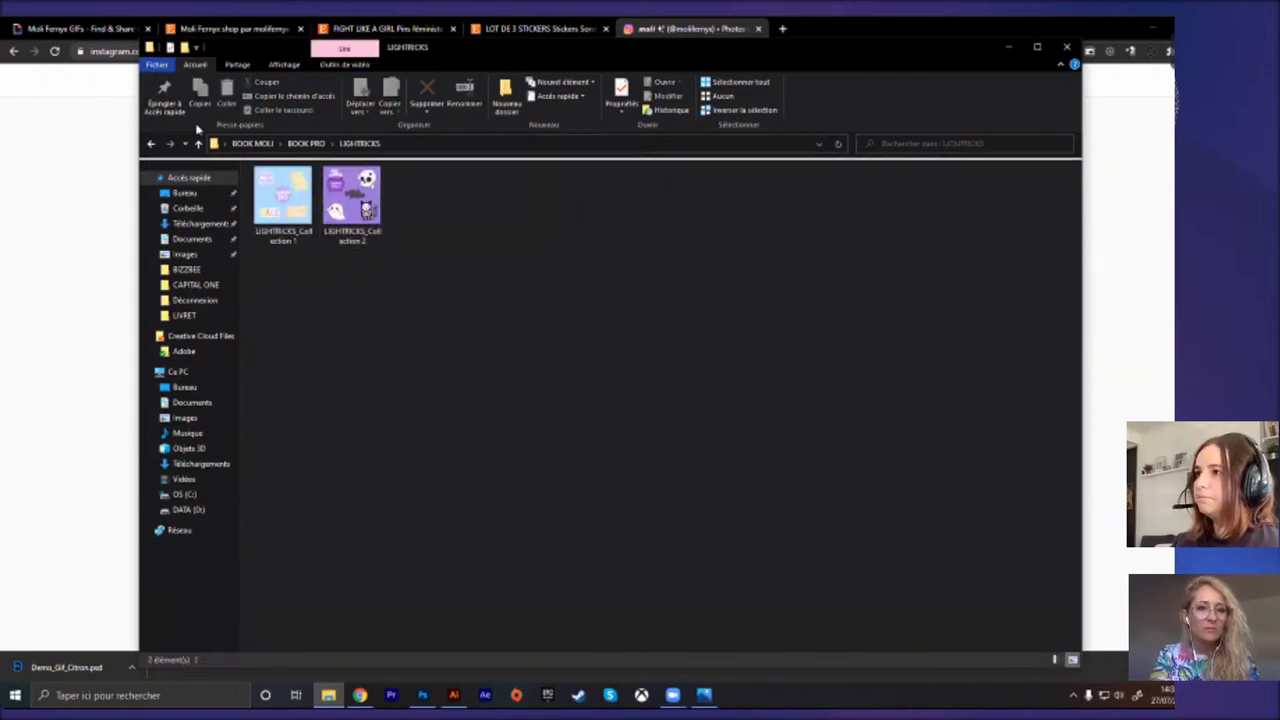
pyautogui.click(313, 146)
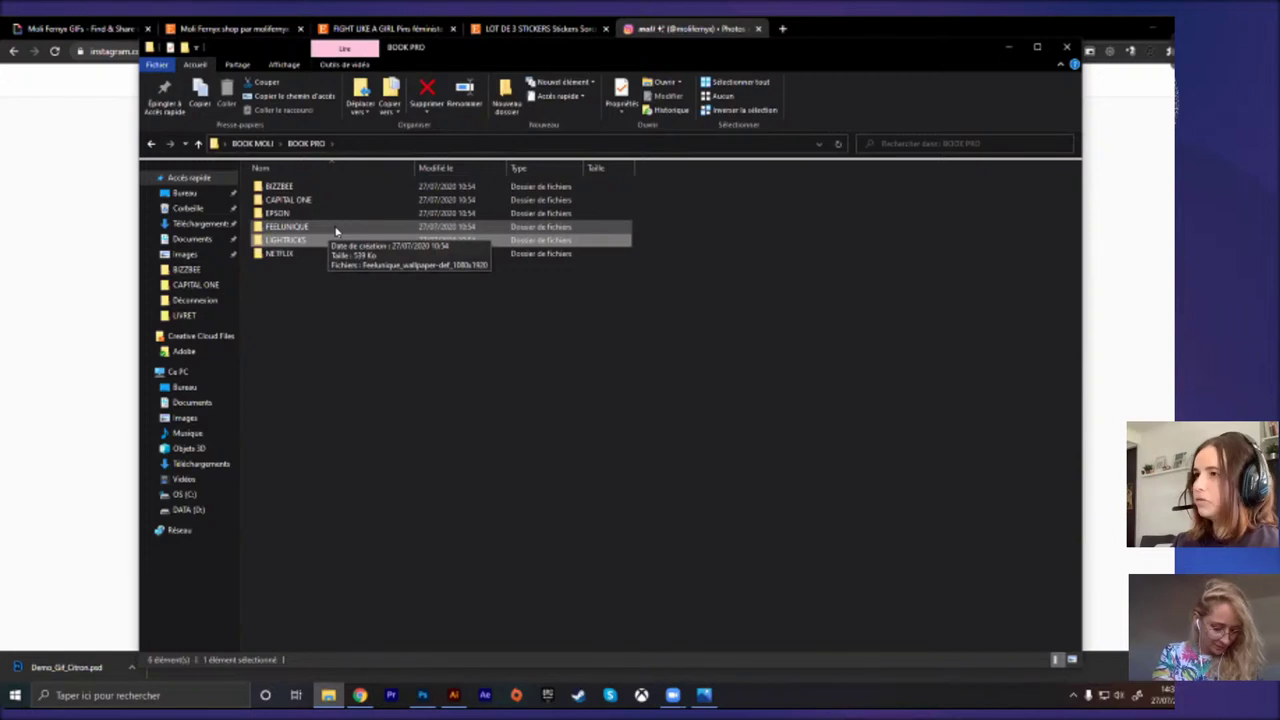
pyautogui.doubleClick(328, 229)
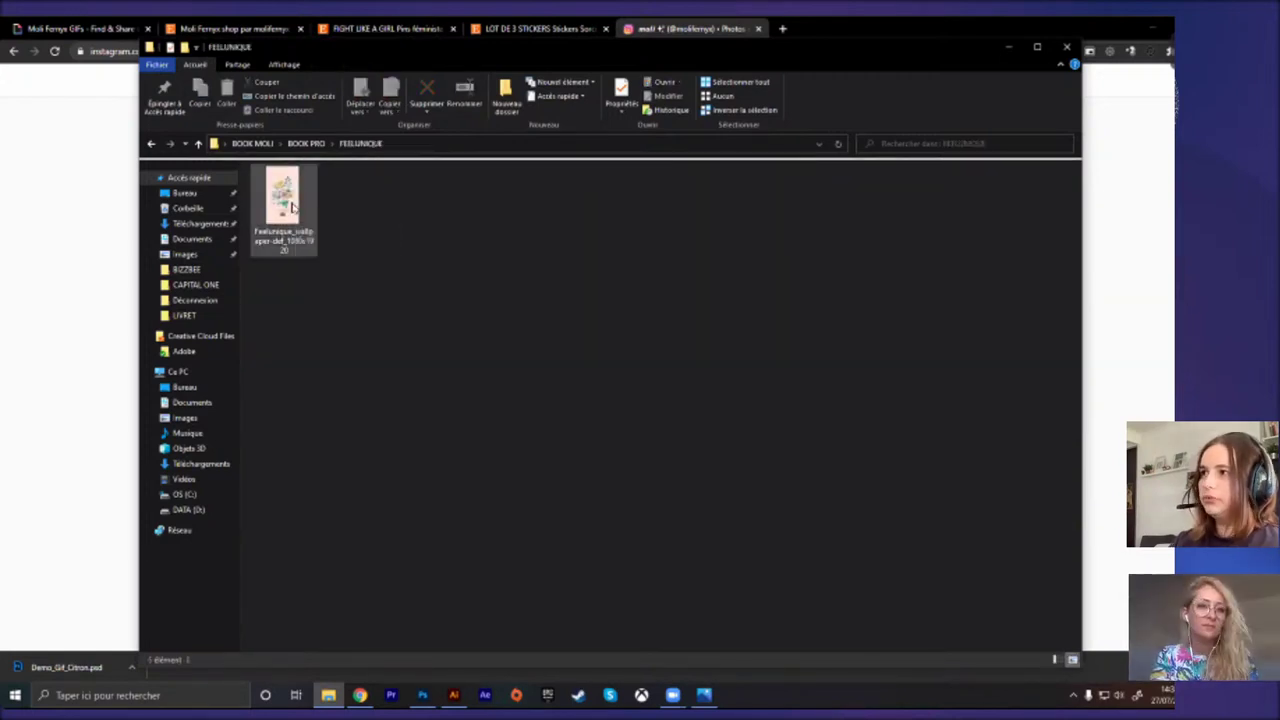
# Step: View the Feelunique_wallpaper-def_1080x1920 image in an enlarged Photos window and close it
pyautogui.doubleClick(290, 205)
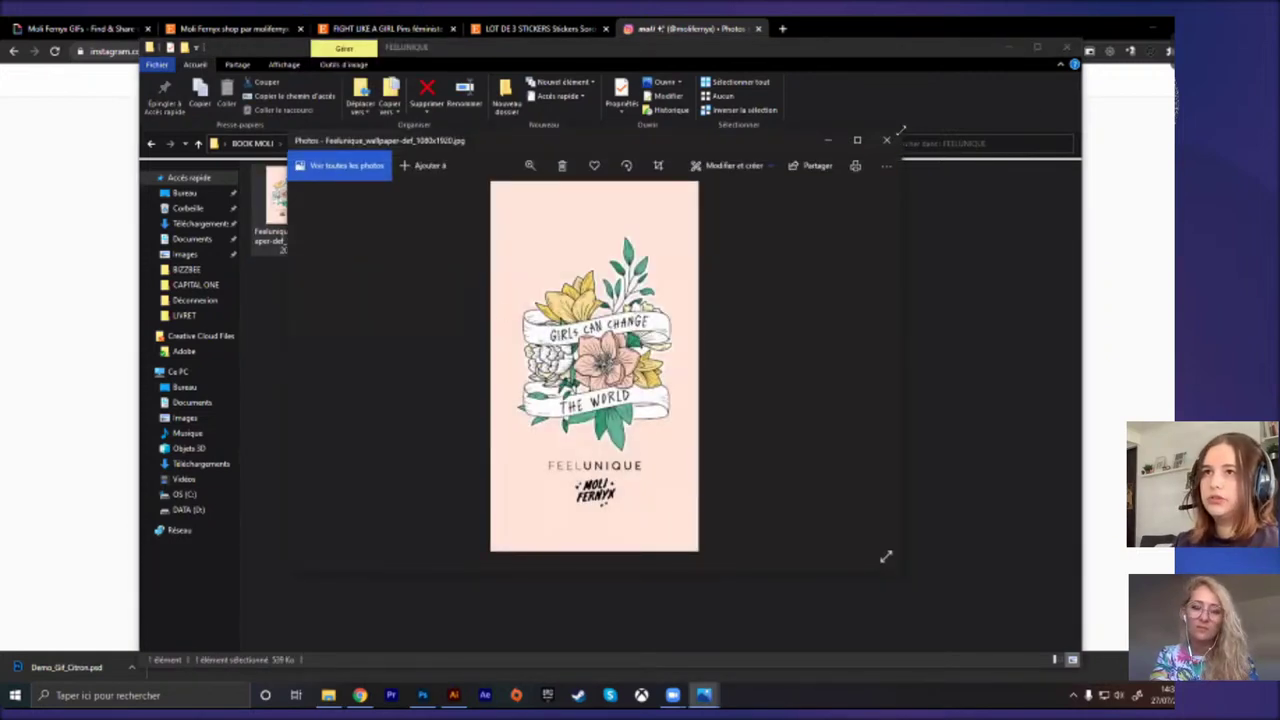
pyautogui.moveTo(901, 130); pyautogui.dragTo(1012, 46)
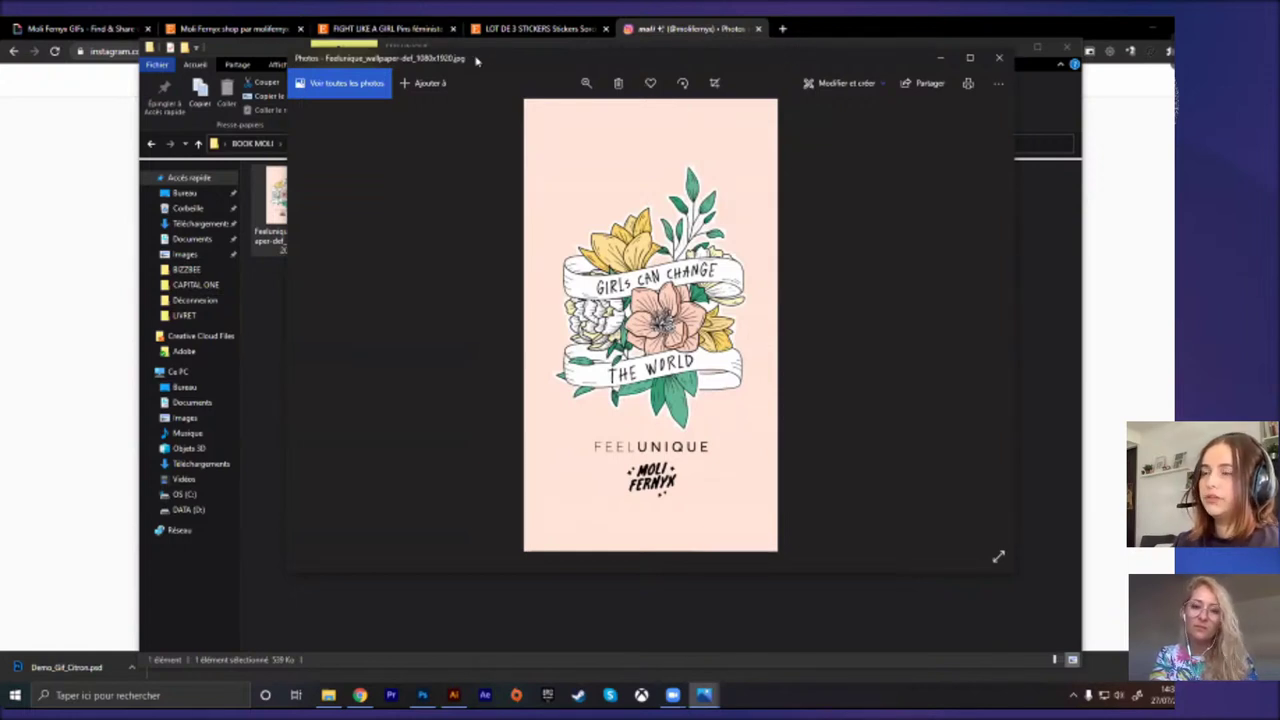
pyautogui.moveTo(477, 61); pyautogui.dragTo(437, 91)
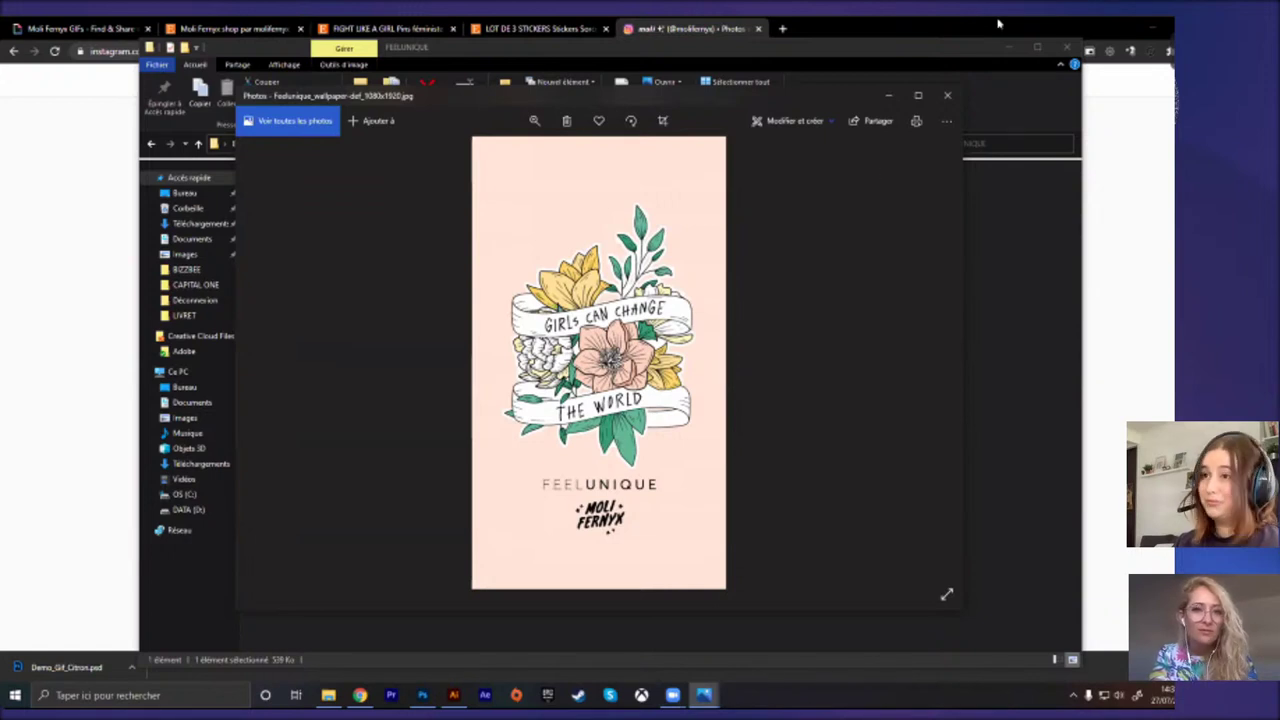
pyautogui.moveTo(827, 97); pyautogui.dragTo(834, 107)
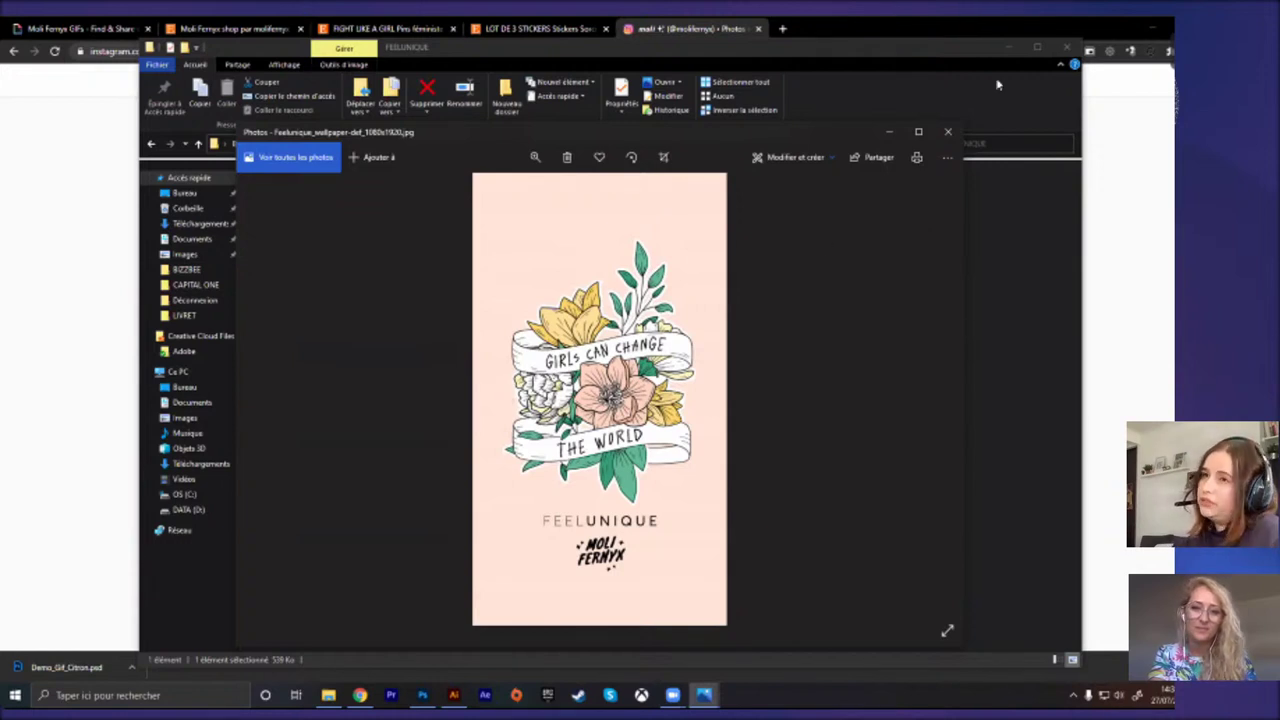
pyautogui.click(948, 136)
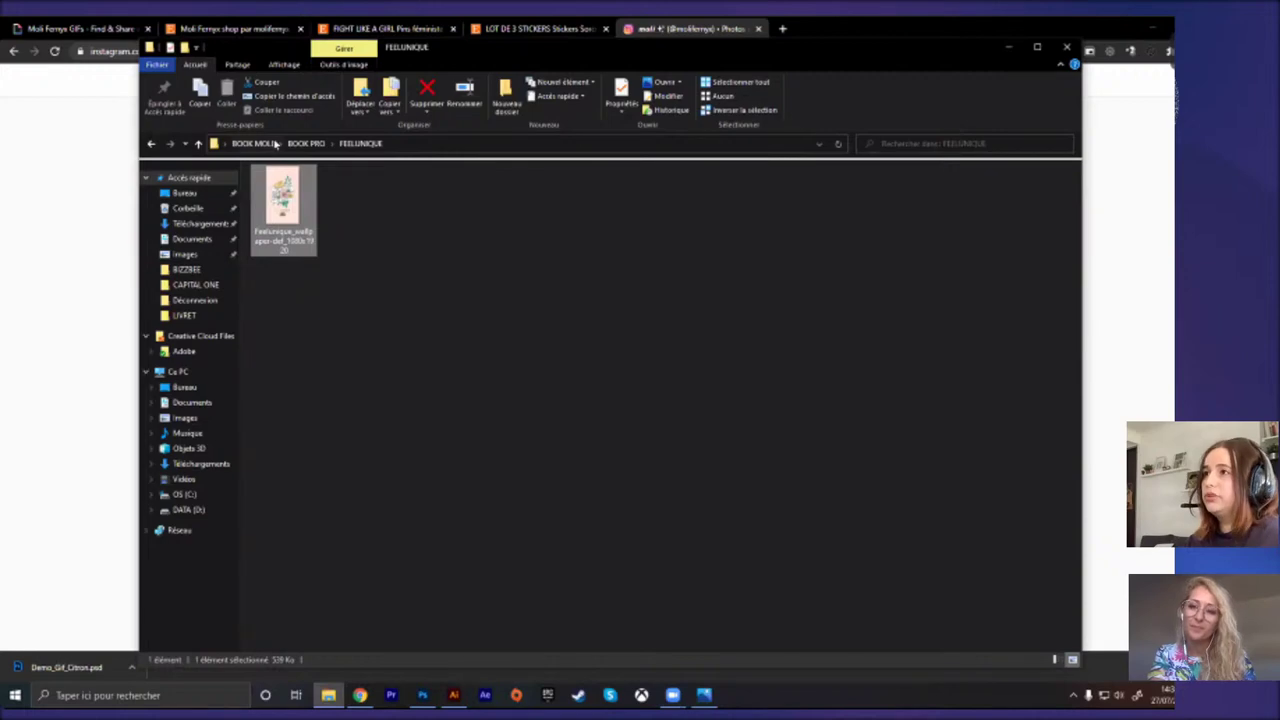
# Step: Switch to the illustrator's Instagram profile in Chrome, view the END PERIOD POVERTY sticker post, and close it
pyautogui.hotkey('alt', 'Tab')
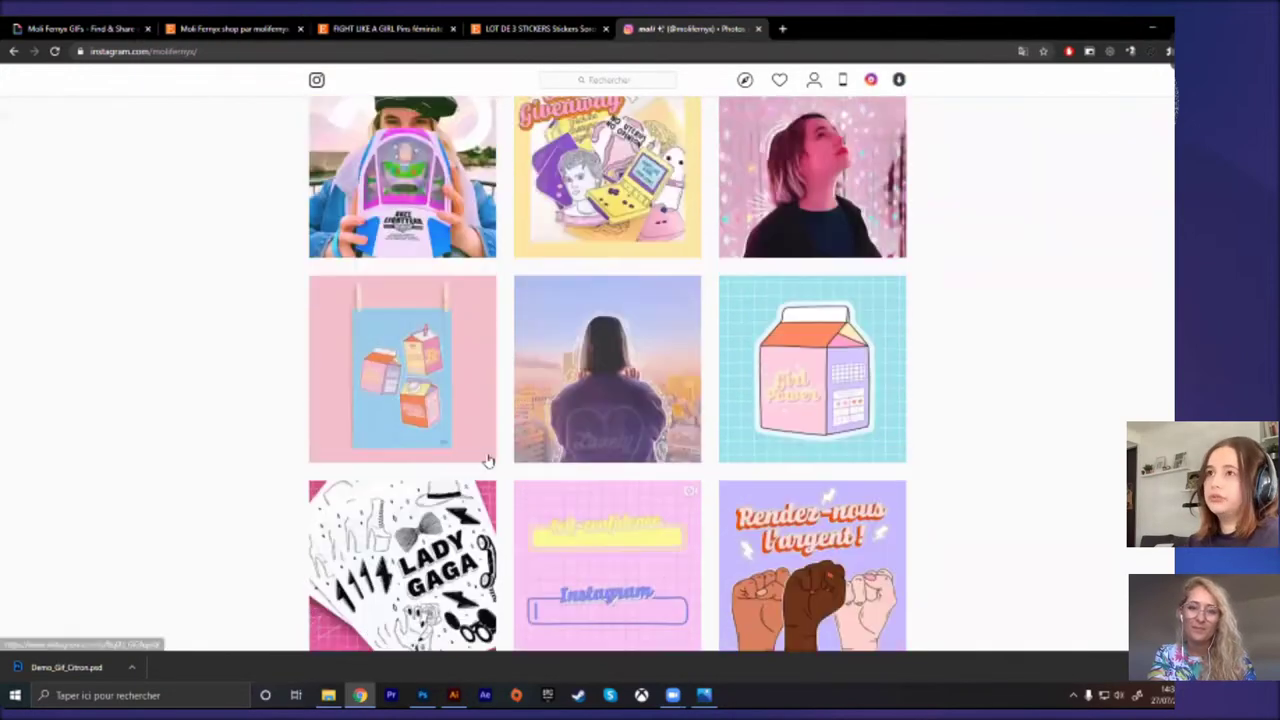
pyautogui.scroll(8, 487, 455)
pyautogui.scroll(10, 487, 455)
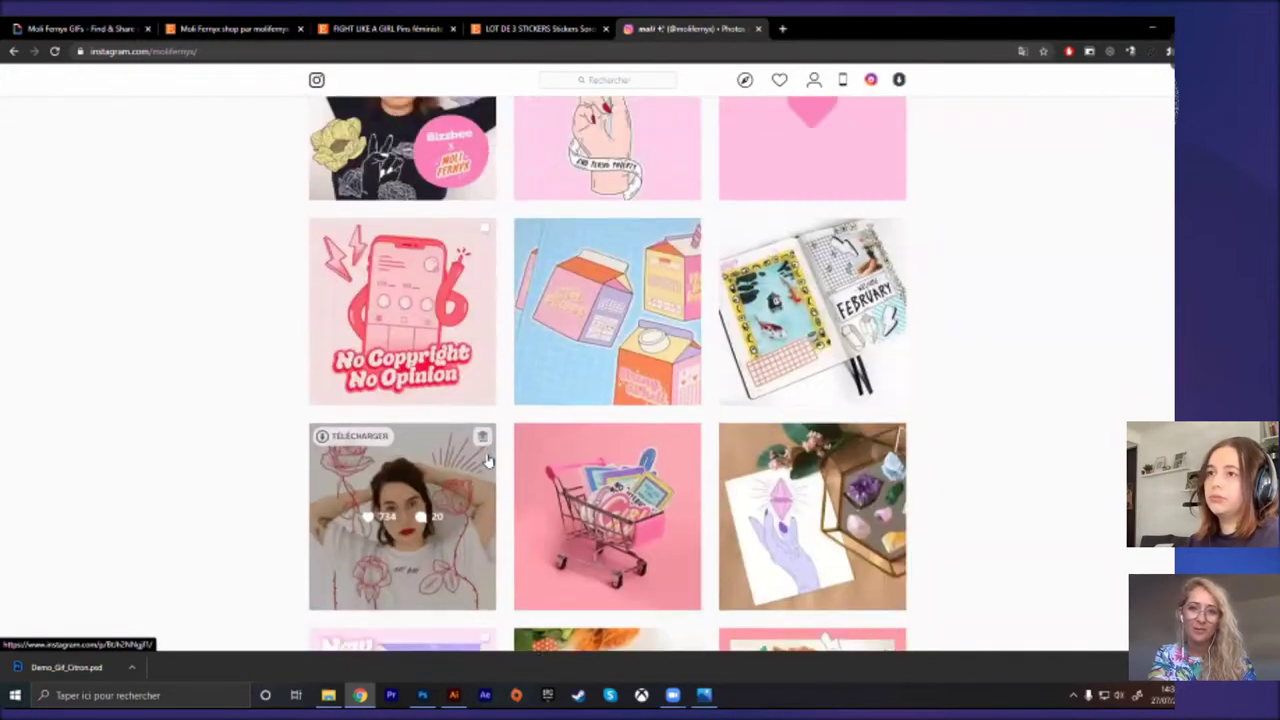
pyautogui.scroll(10, 487, 458)
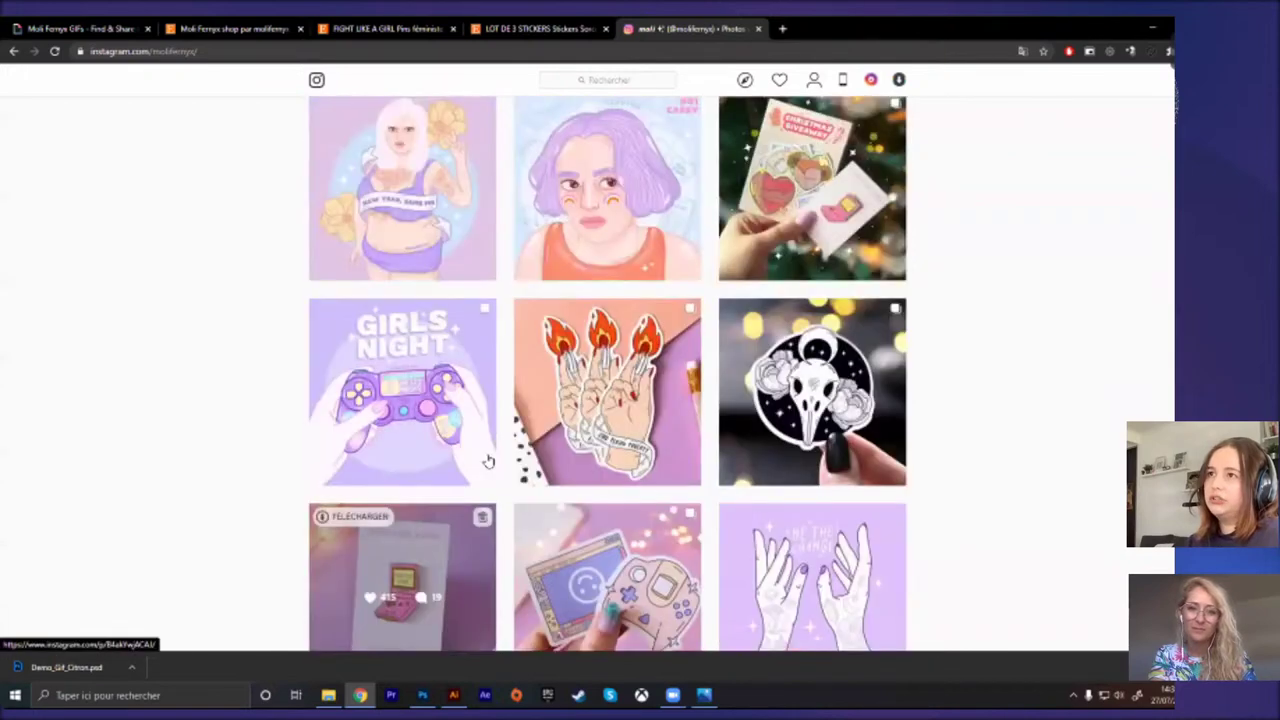
pyautogui.click(613, 468)
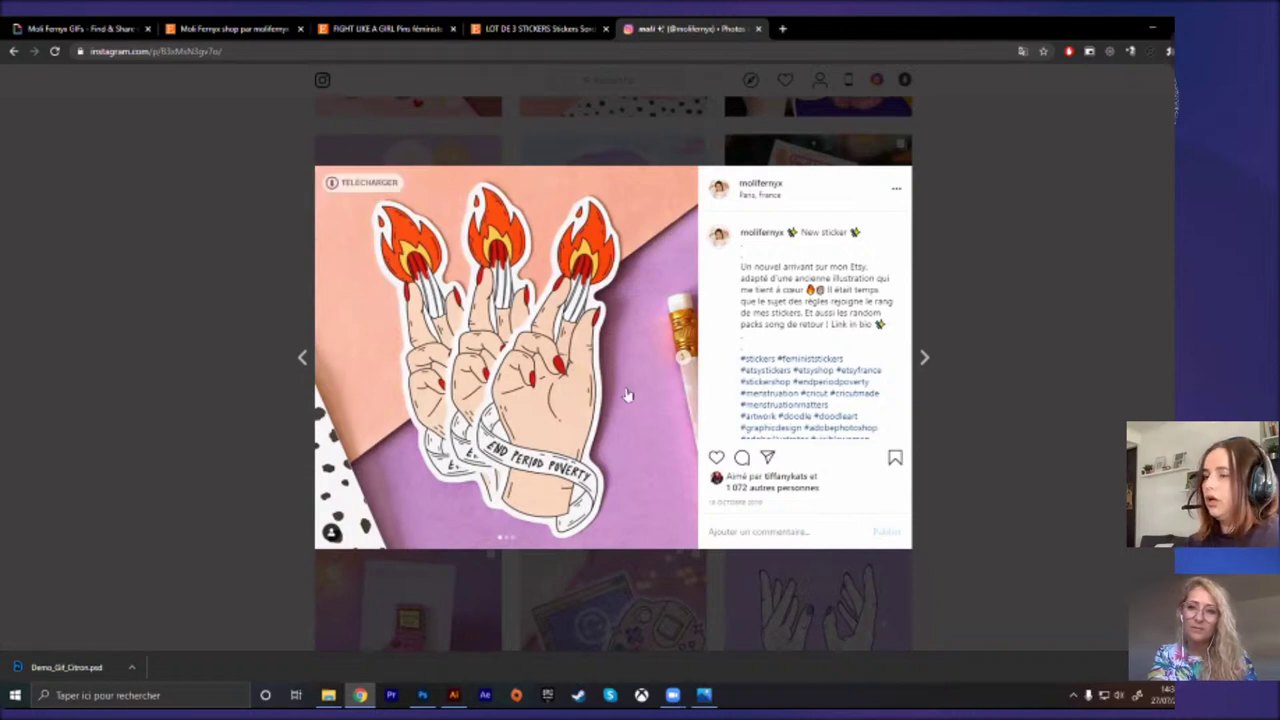
pyautogui.click(1013, 544)
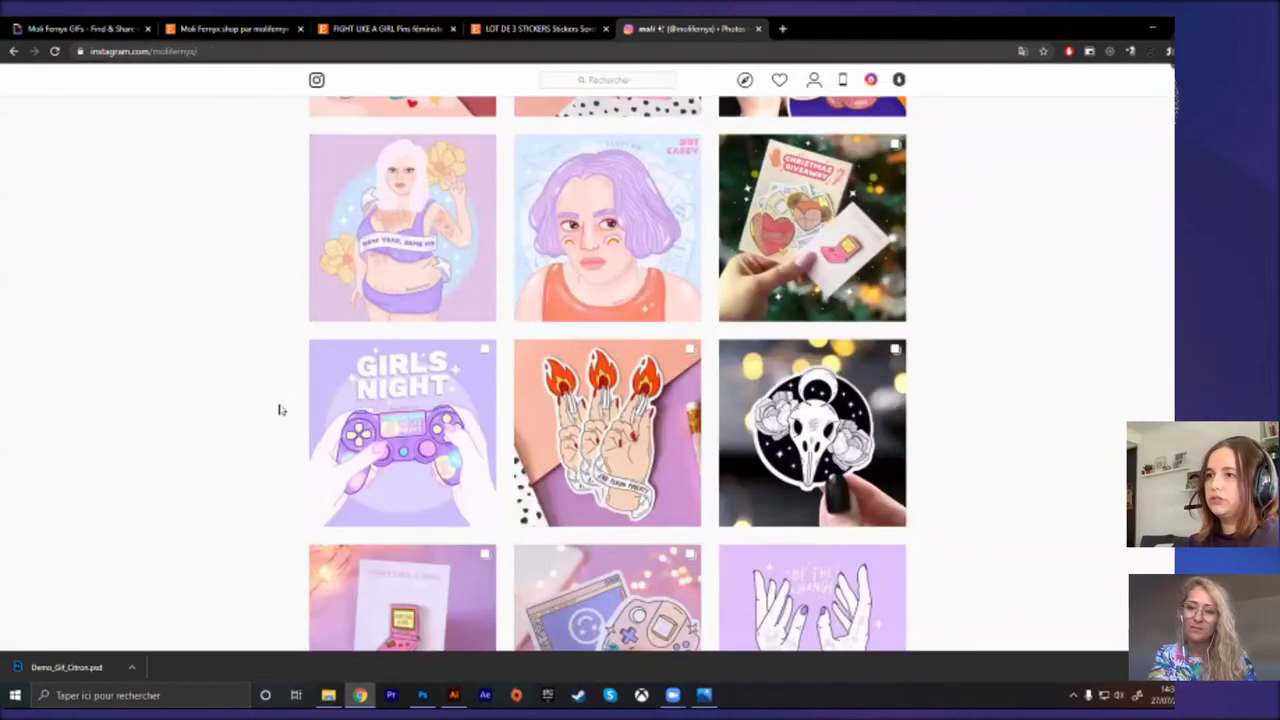
# Step: View the NEW YEAR, SAME ME illustration post, read through its caption, and close the post
pyautogui.scroll(1, 480, 410)
pyautogui.click(448, 341)
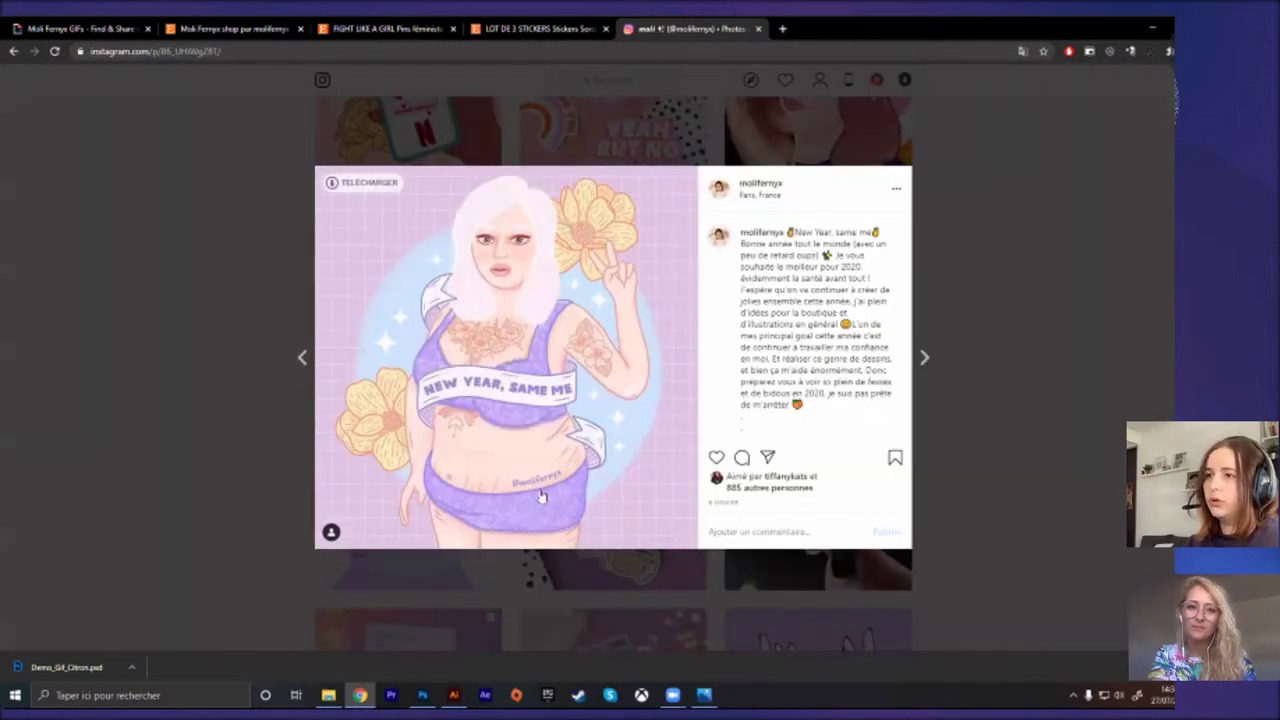
pyautogui.scroll(-1, 861, 394)
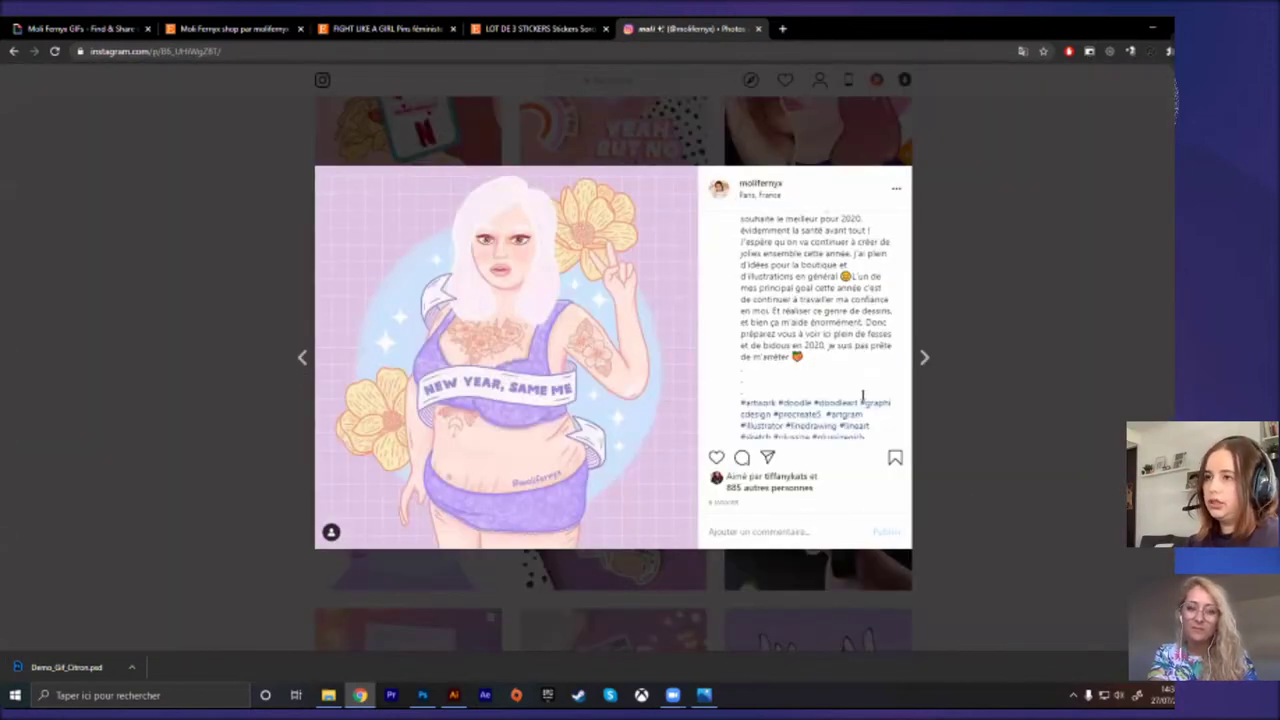
pyautogui.scroll(1, 861, 394)
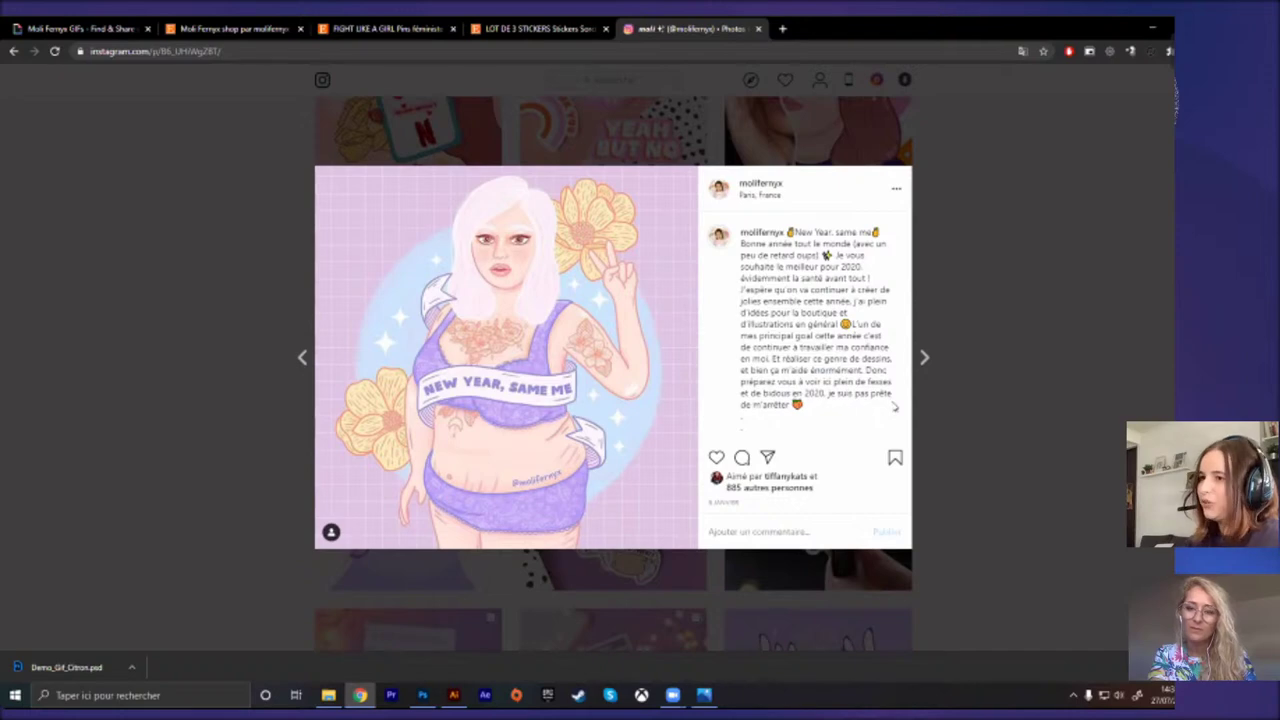
pyautogui.click(1114, 585)
# Step: Find the GIRLS CAN CHANGE THE WORLD post made for Feelunique, check its caption, and close the post
pyautogui.scroll(-2, 743, 498)
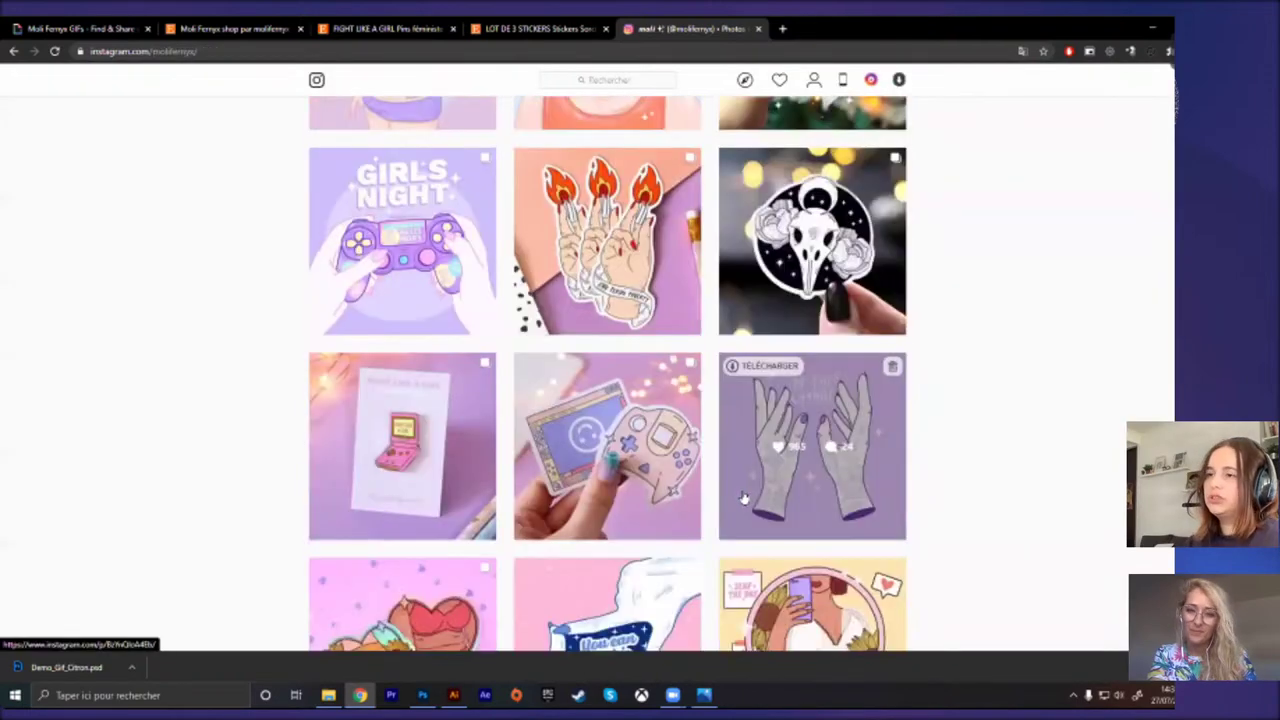
pyautogui.scroll(-4, 743, 498)
pyautogui.scroll(-2, 991, 514)
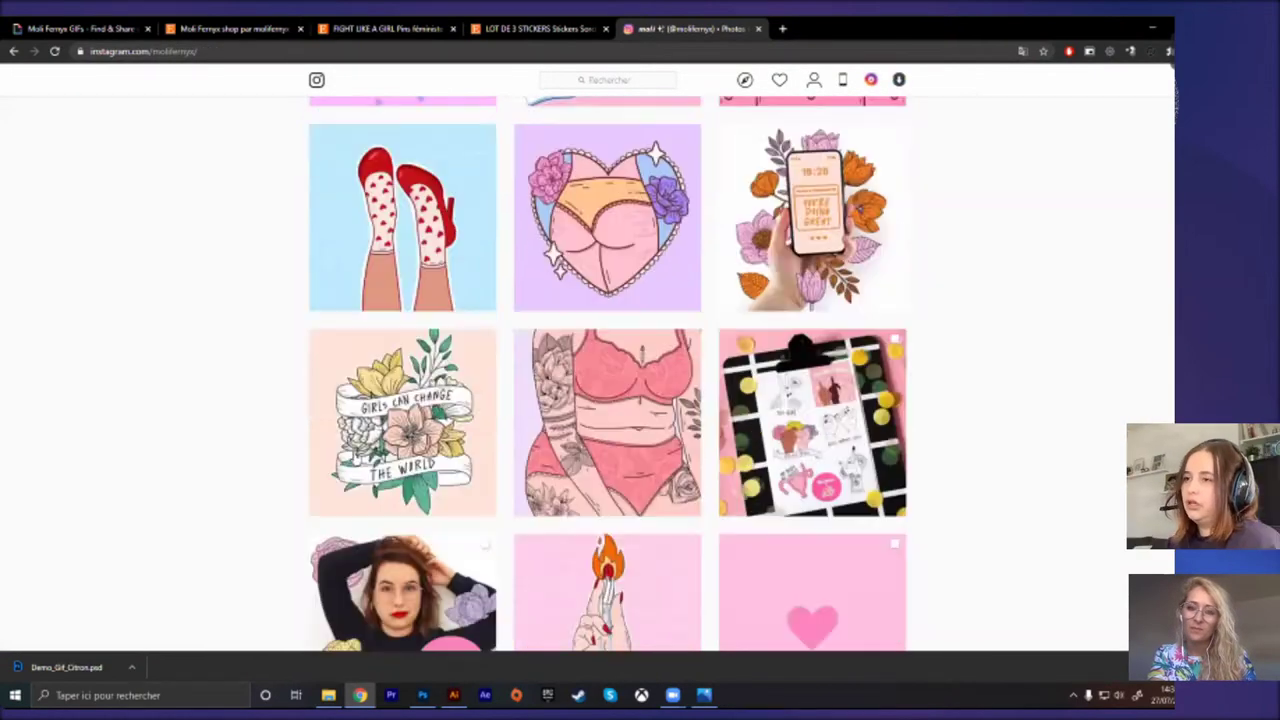
pyautogui.click(402, 422)
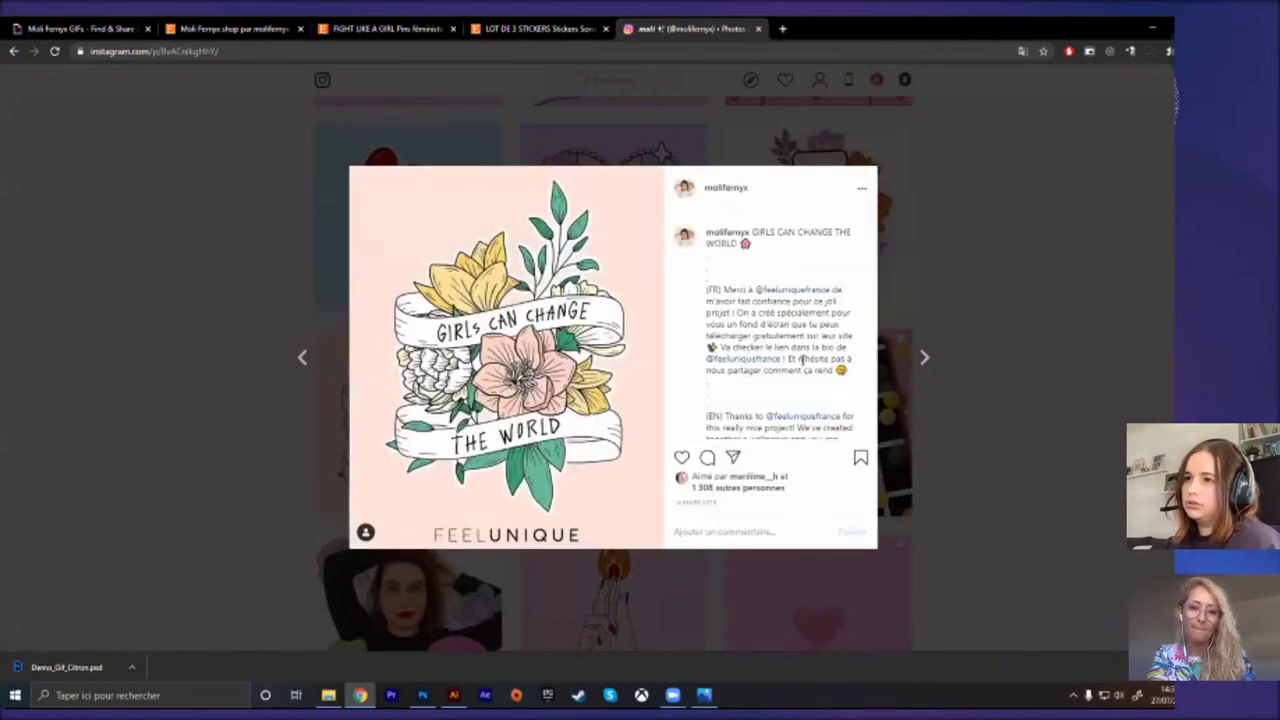
pyautogui.scroll(-1, 800, 362)
pyautogui.scroll(1, 800, 362)
pyautogui.click(1003, 500)
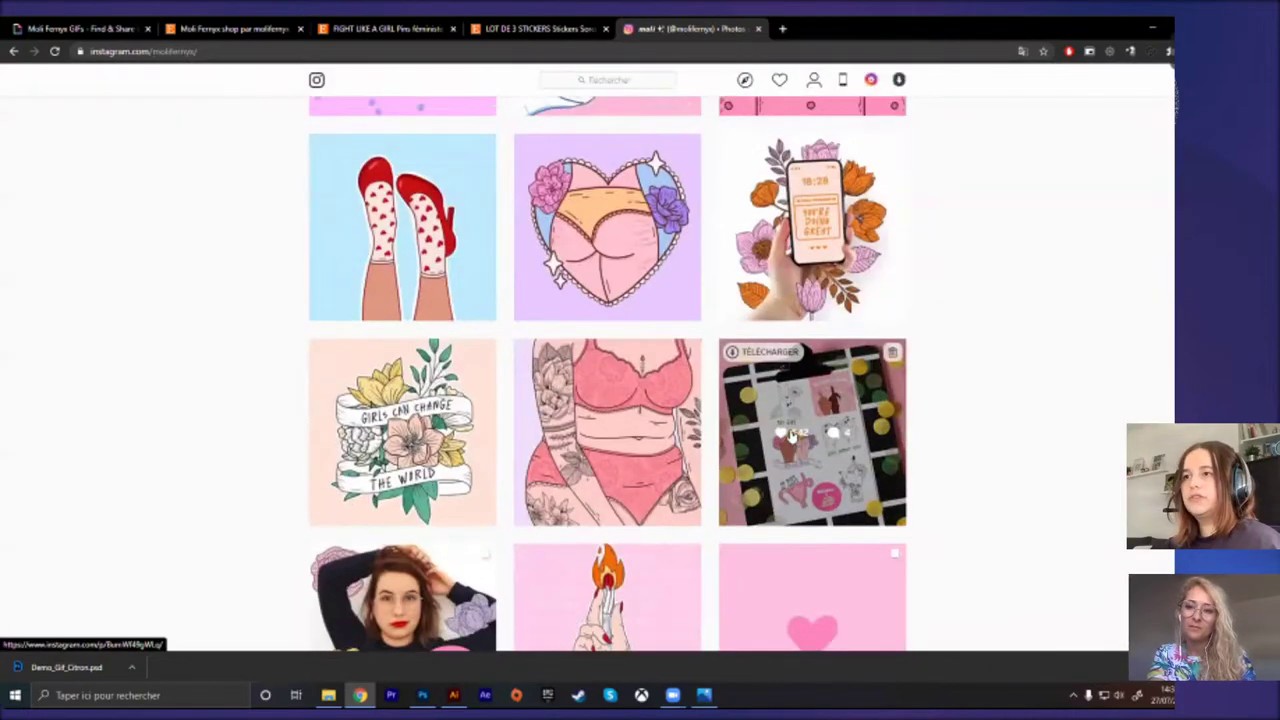
# Step: Look through the profile's post grid up to the newest publications and back down to the NEW YEAR, SAME ME illustration
pyautogui.scroll(-6, 790, 435)
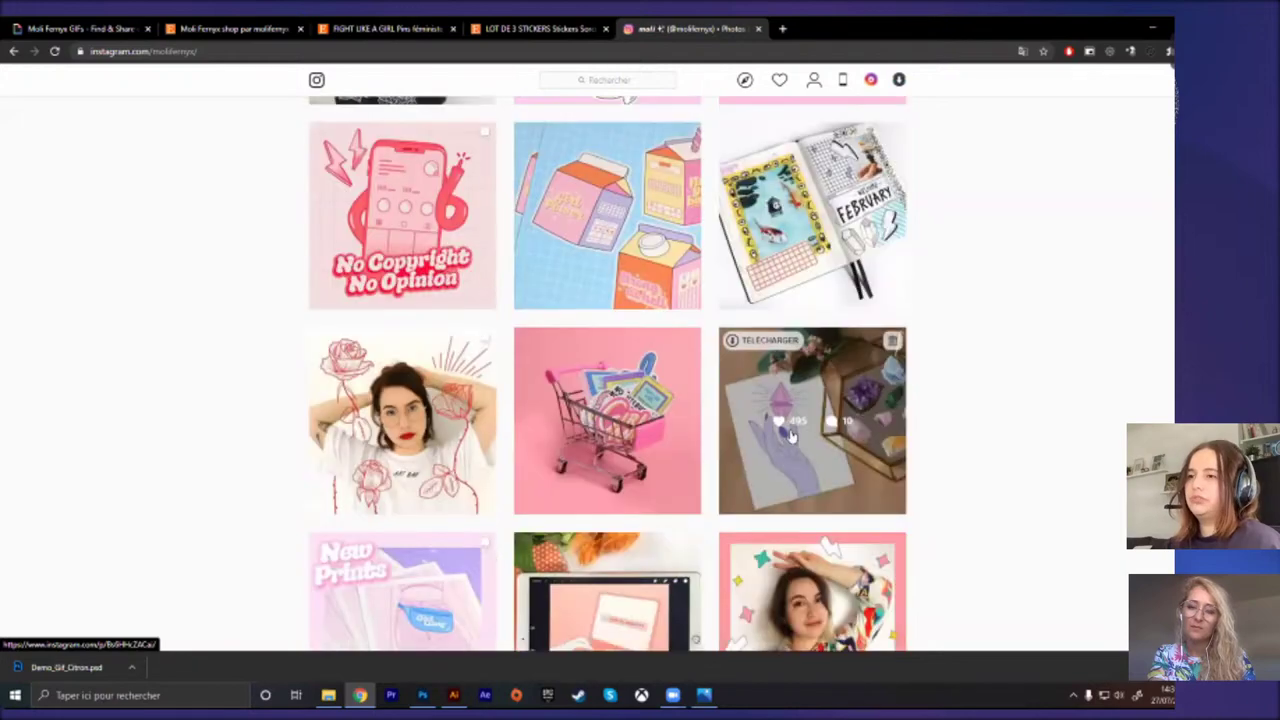
pyautogui.scroll(10, 790, 435)
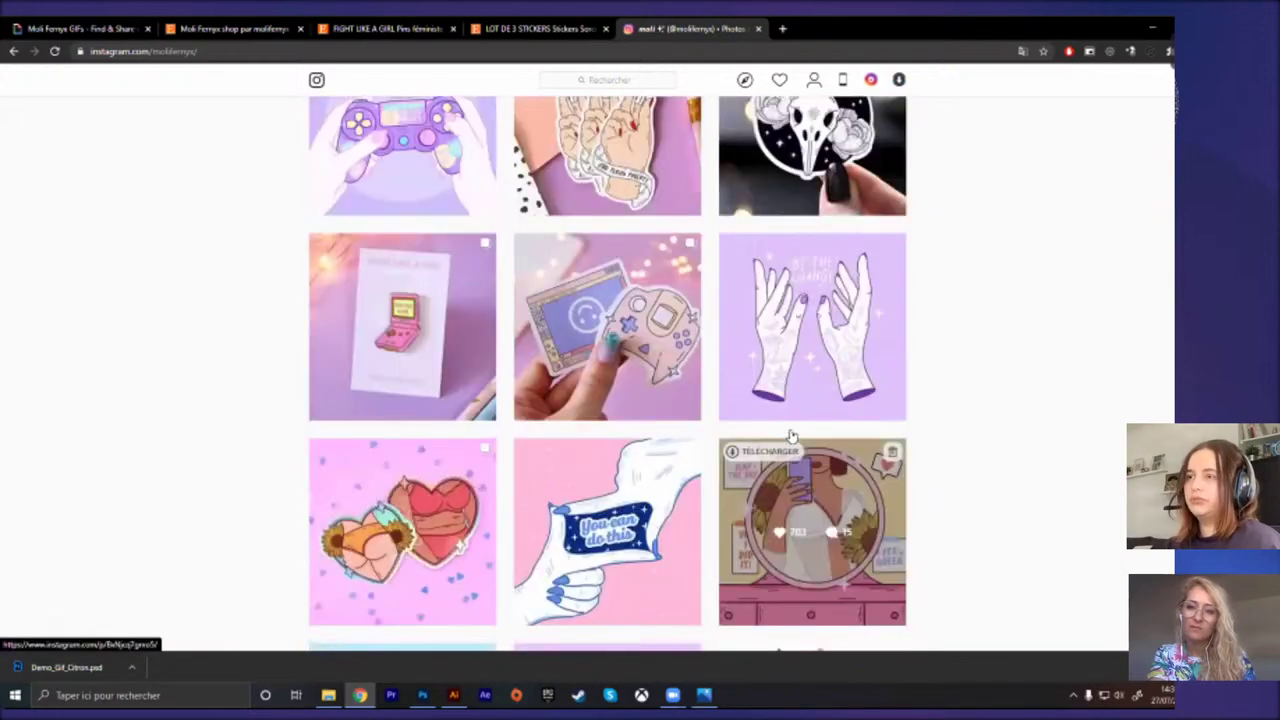
pyautogui.scroll(6, 790, 435)
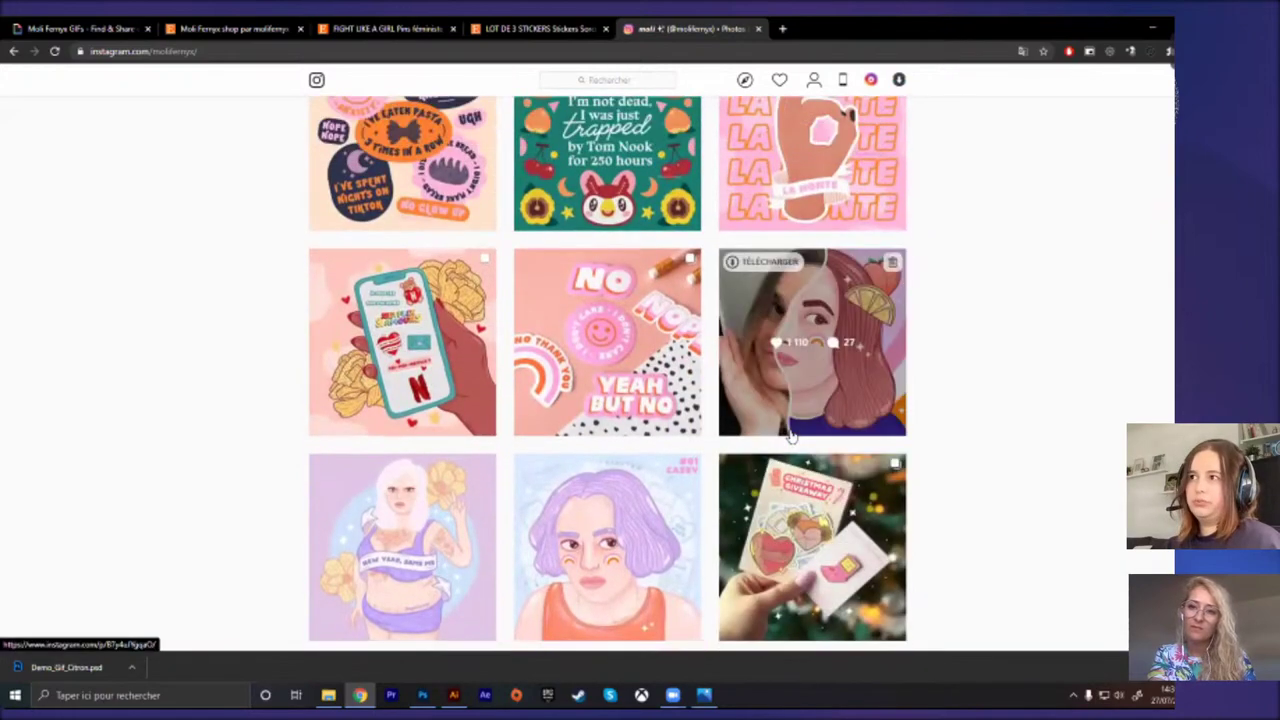
pyautogui.scroll(2, 790, 435)
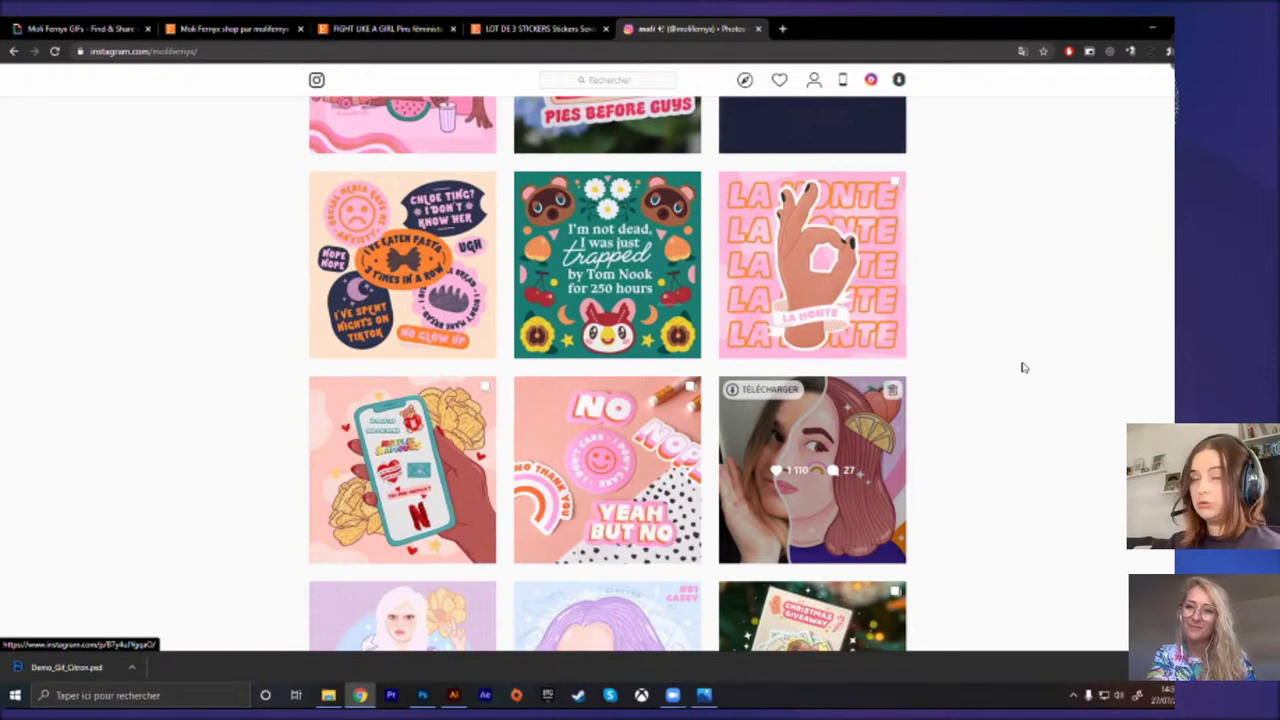
pyautogui.scroll(2, 935, 345)
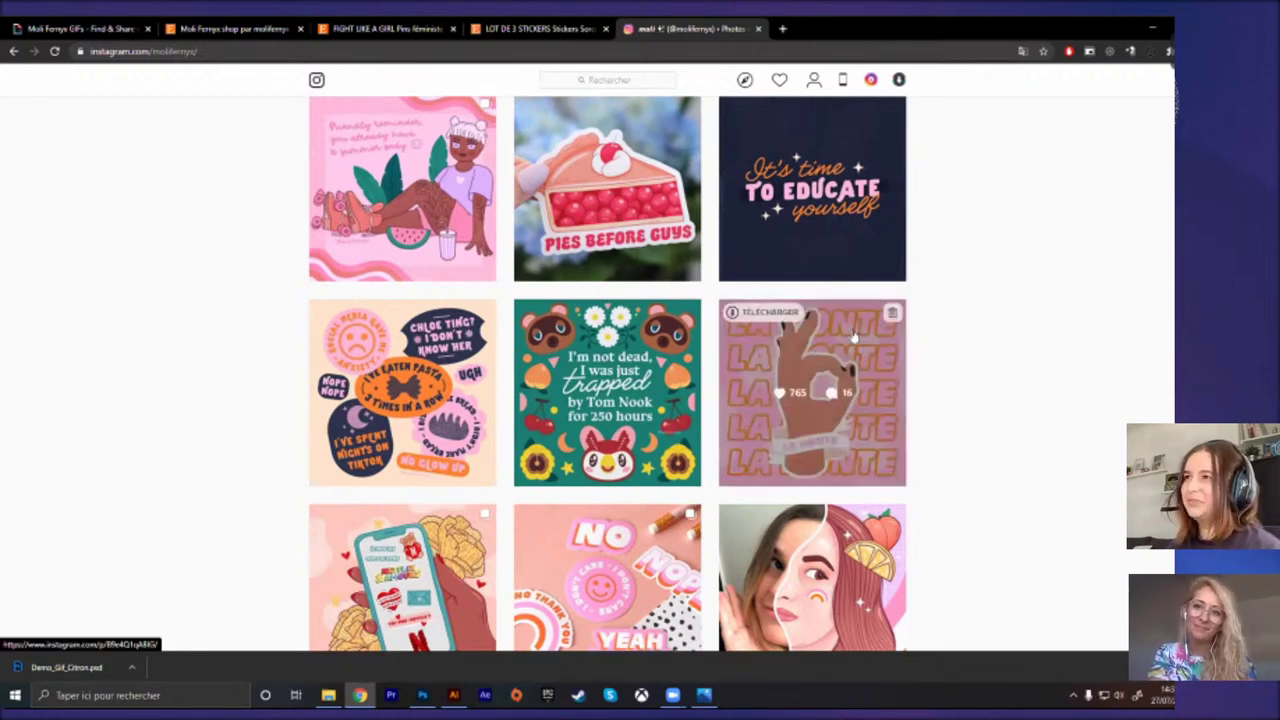
pyautogui.scroll(1, 814, 358)
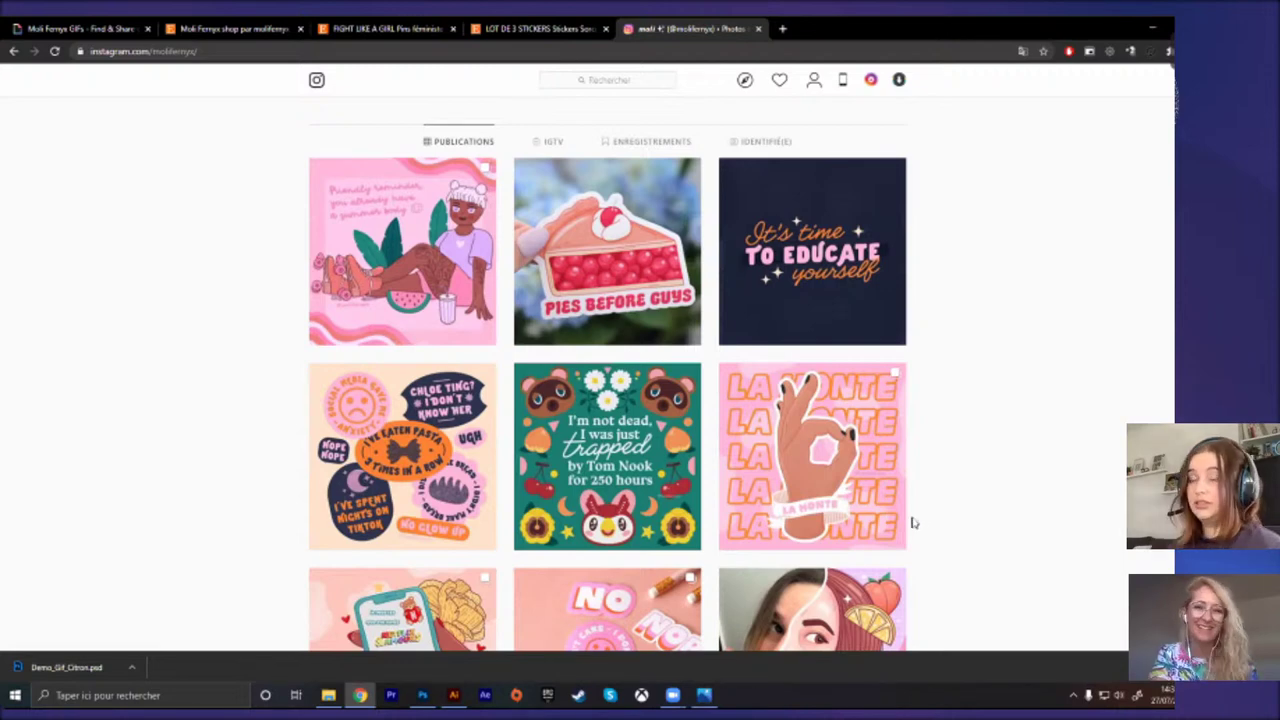
pyautogui.scroll(1, 918, 522)
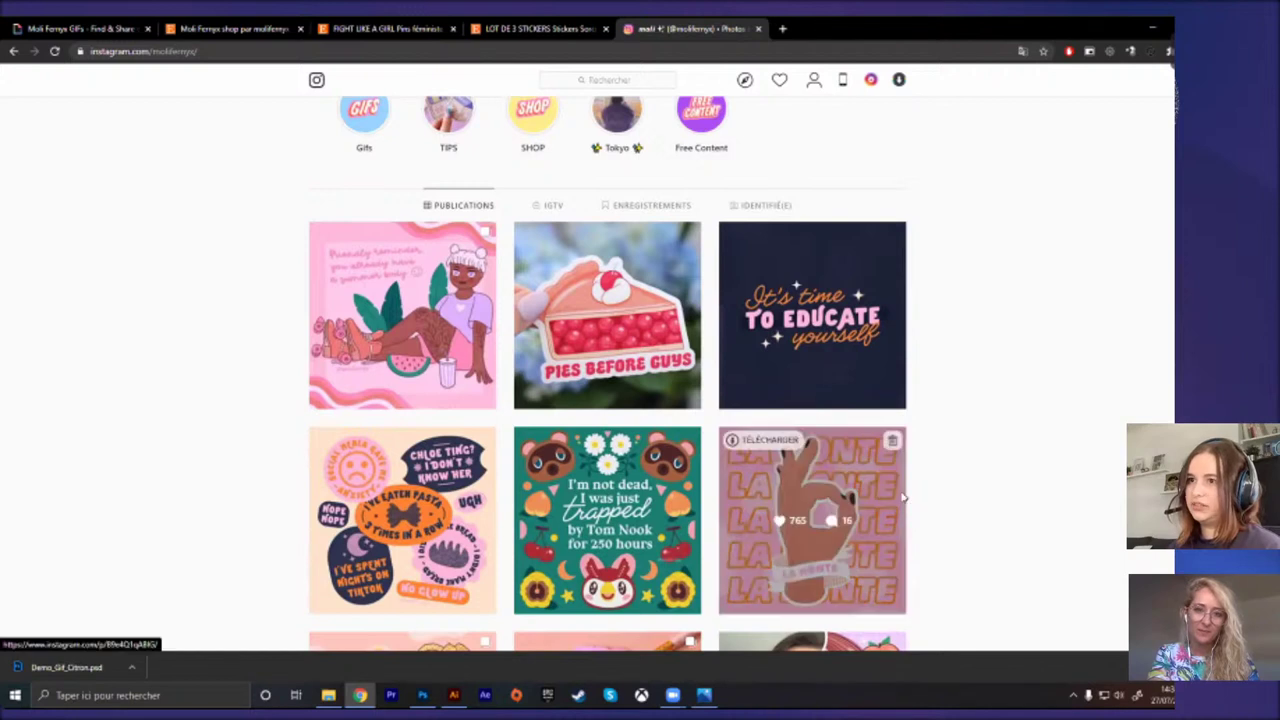
pyautogui.scroll(-1, 1023, 481)
pyautogui.scroll(-1, 1023, 481)
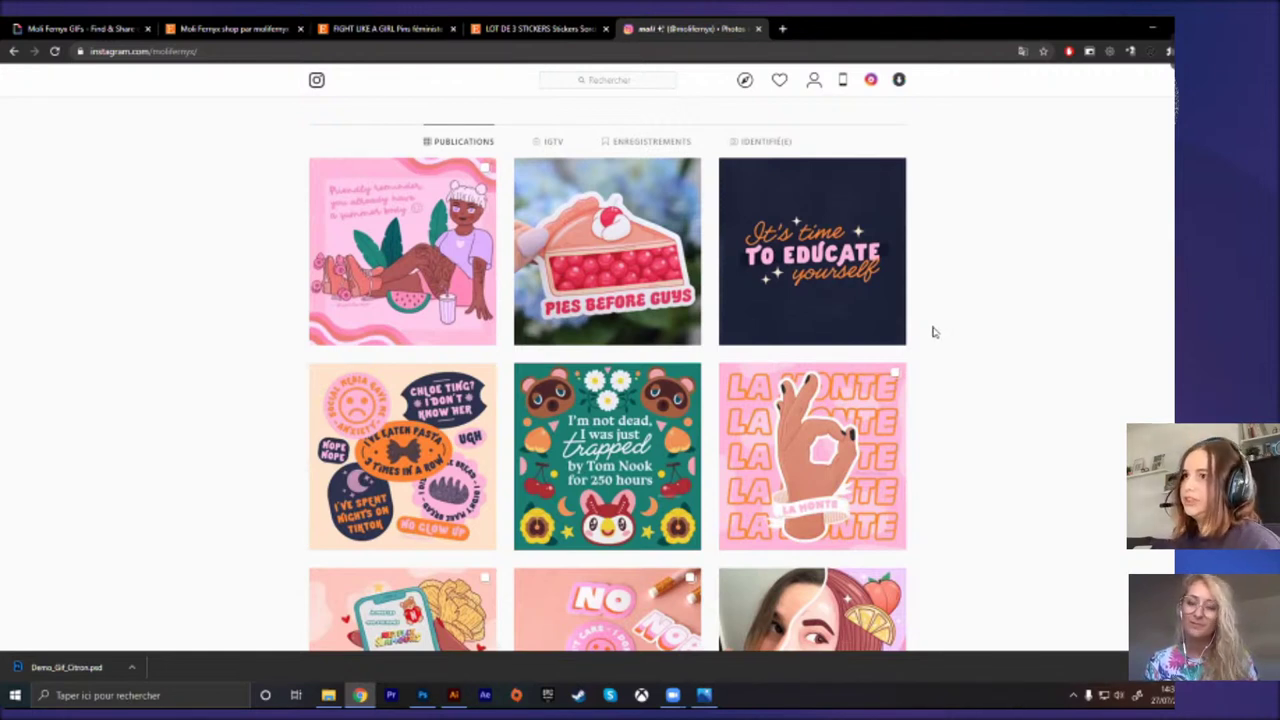
pyautogui.scroll(-2, 958, 423)
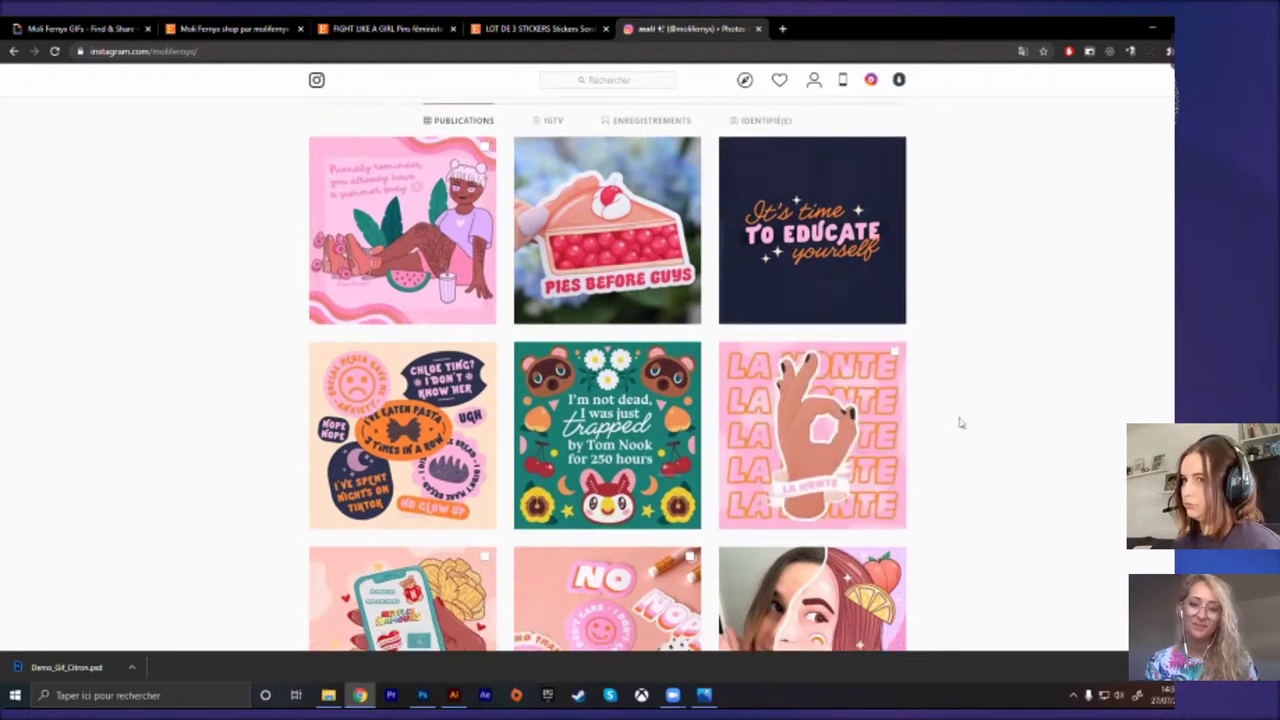
pyautogui.scroll(-3, 958, 423)
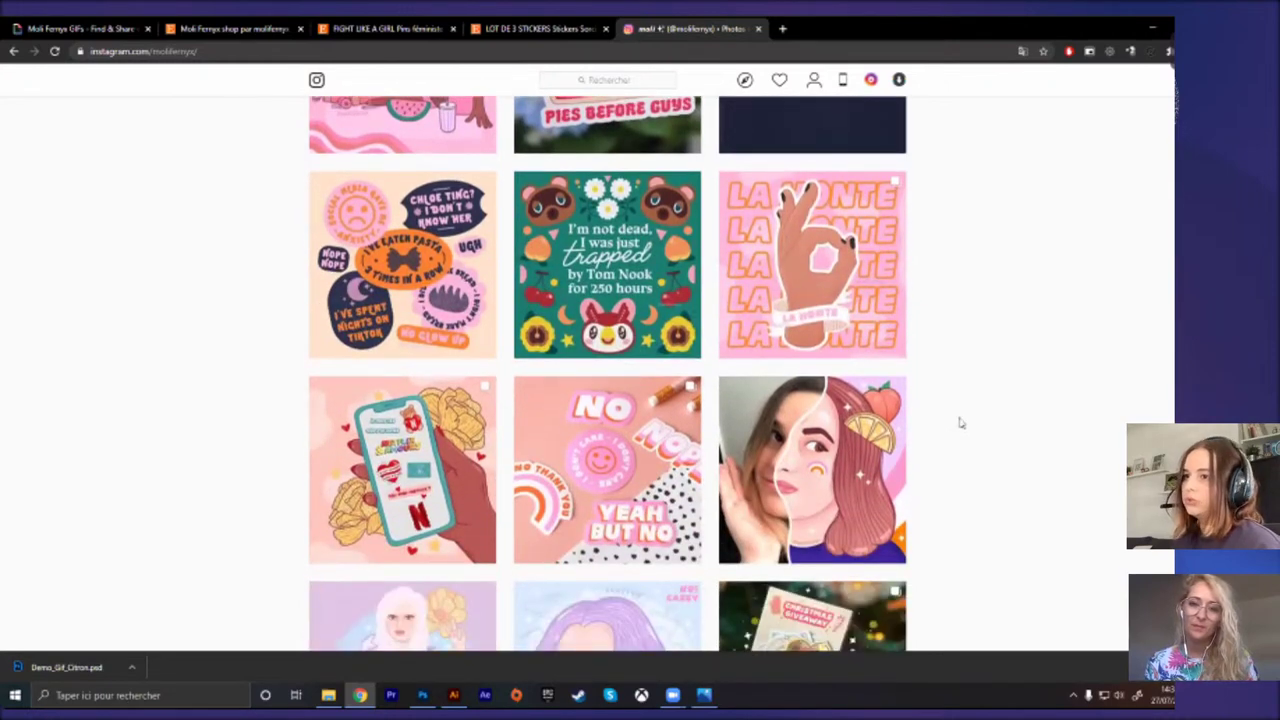
pyautogui.scroll(-3, 950, 428)
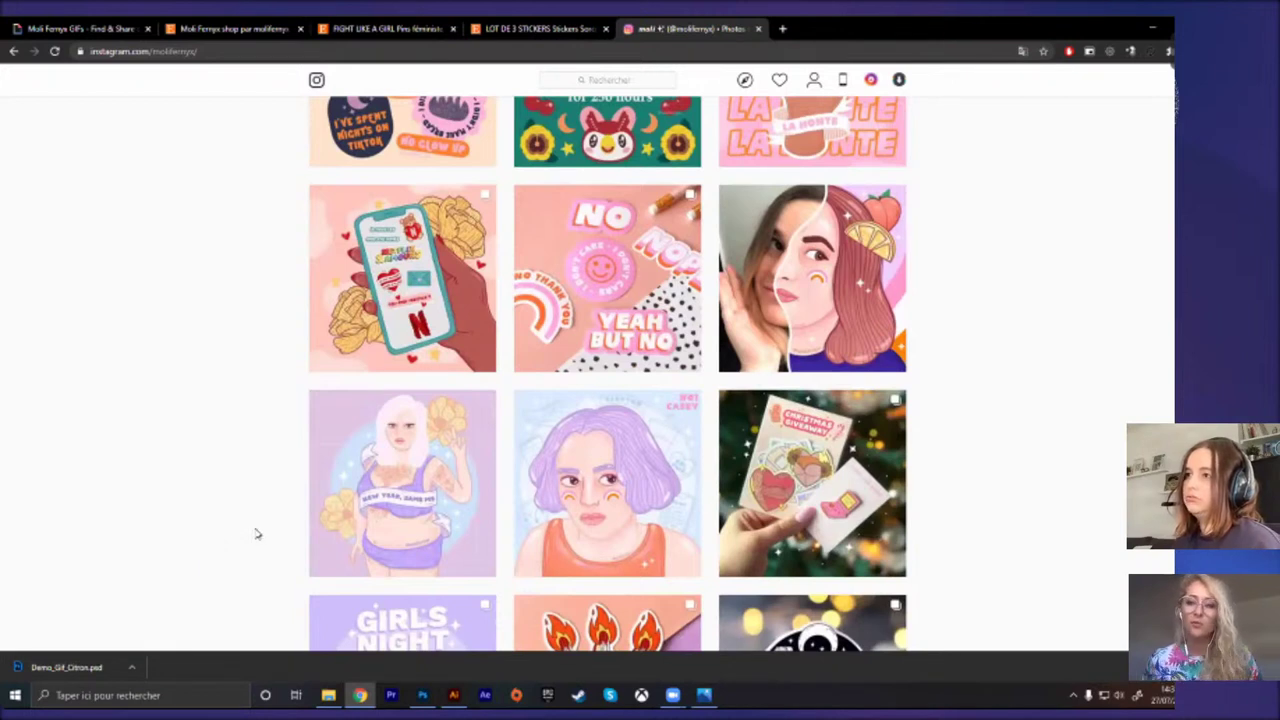
# Step: Look over the profile's most recent publications, from the NEW YEAR, SAME ME illustration up to the first row of posts
pyautogui.scroll(3, 257, 534)
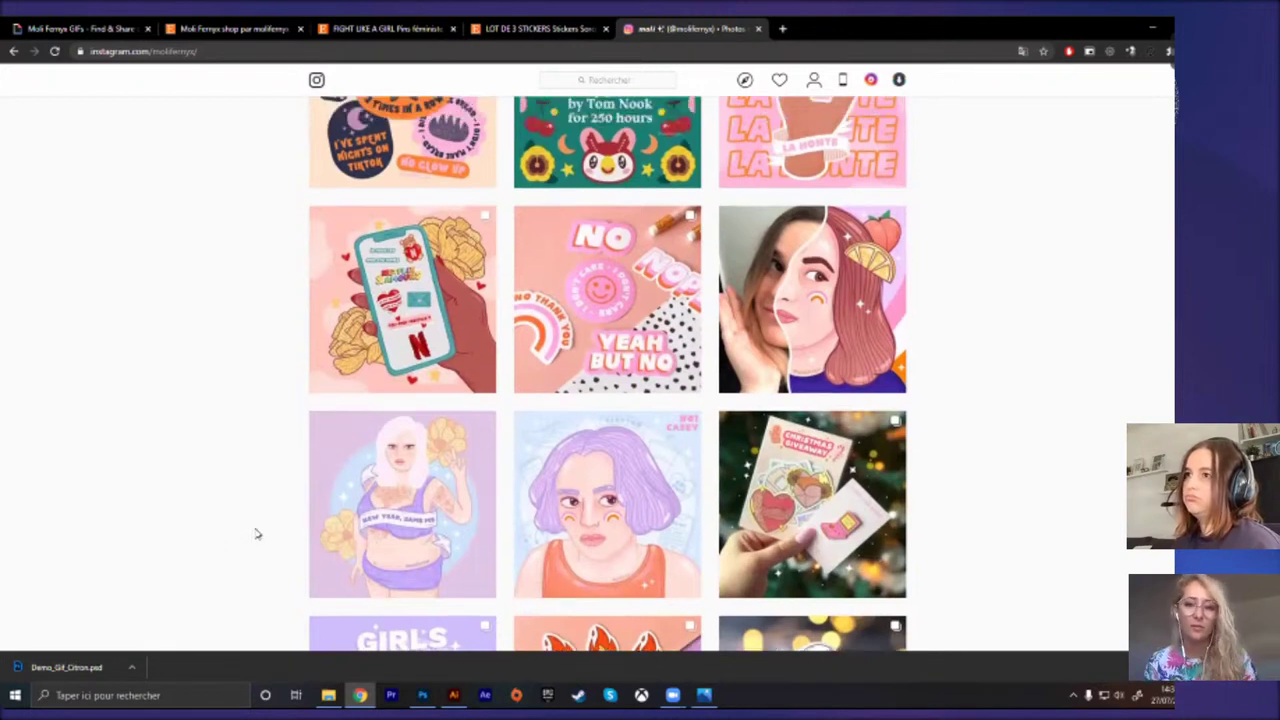
pyautogui.scroll(3, 257, 534)
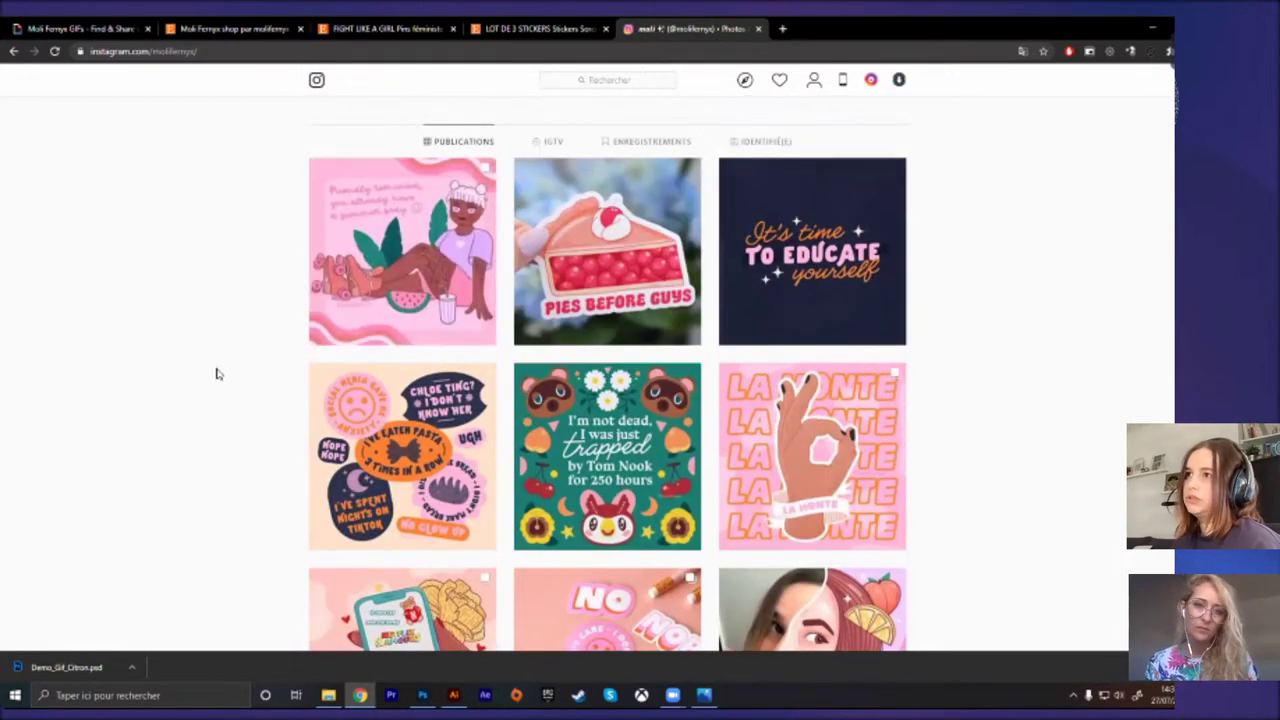
pyautogui.scroll(-5, 215, 372)
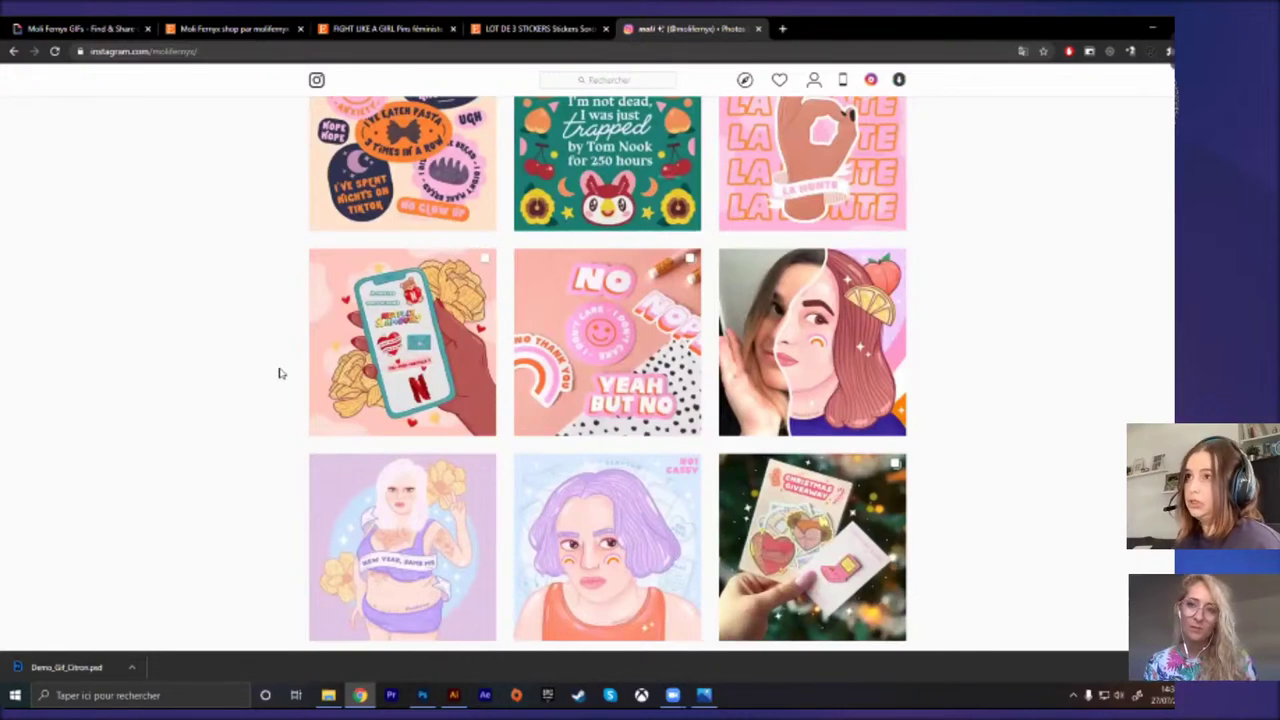
pyautogui.scroll(1, 280, 373)
pyautogui.scroll(1, 280, 373)
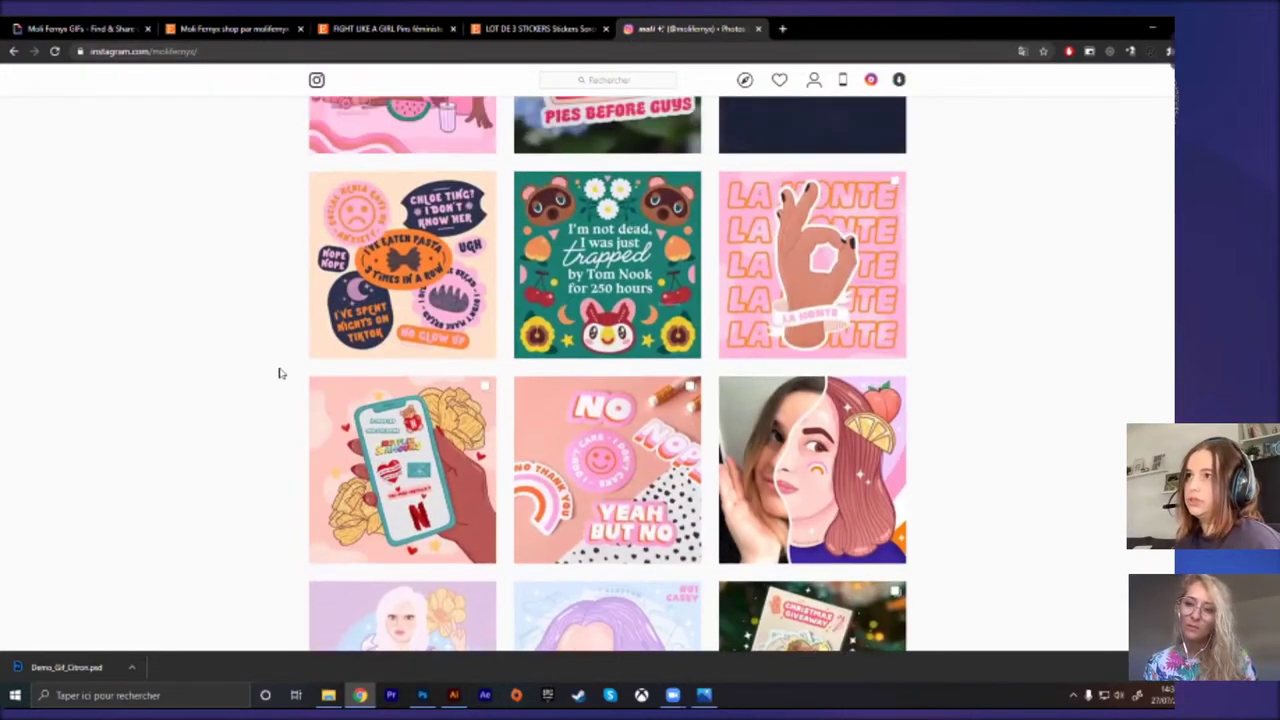
pyautogui.scroll(1, 280, 373)
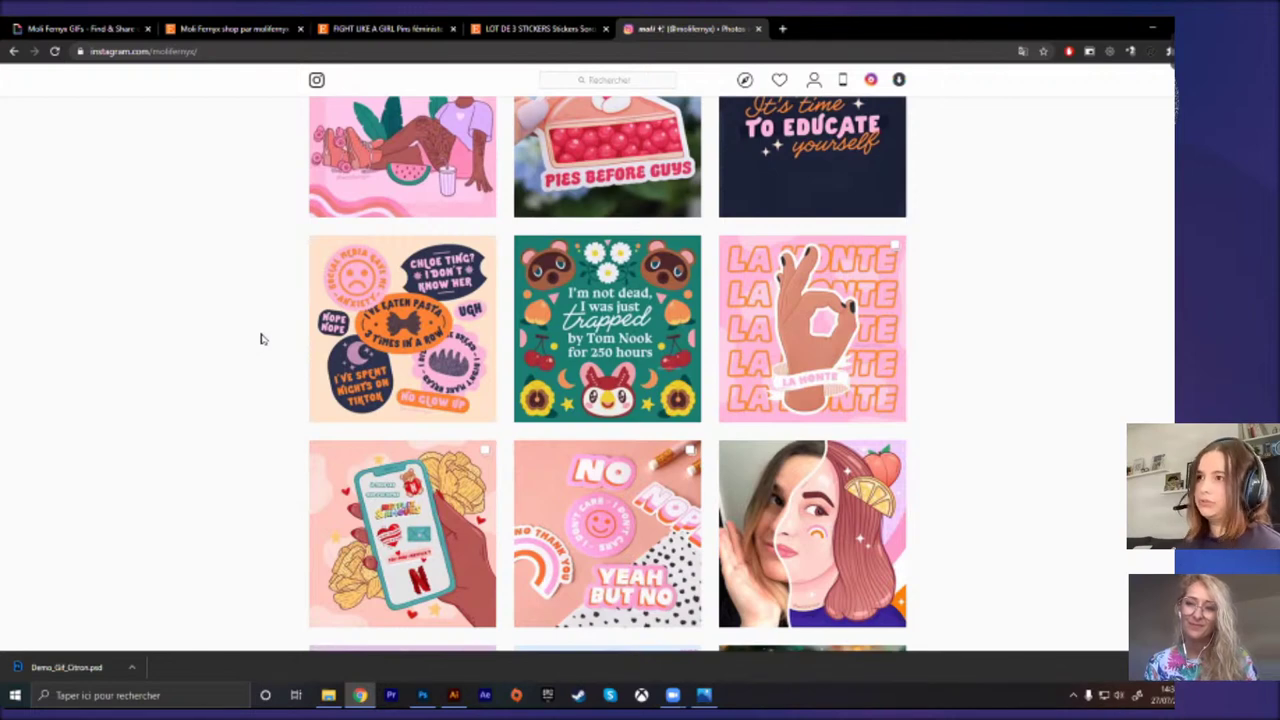
pyautogui.scroll(1, 260, 339)
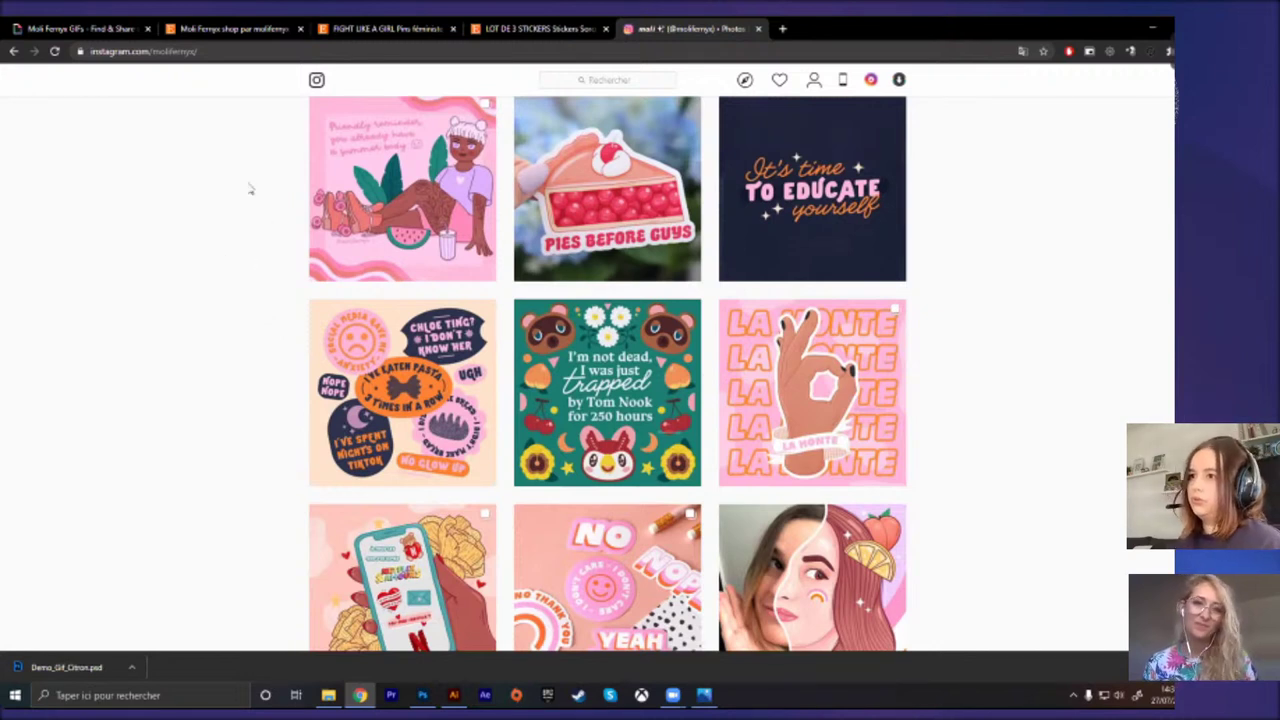
pyautogui.scroll(1, 251, 189)
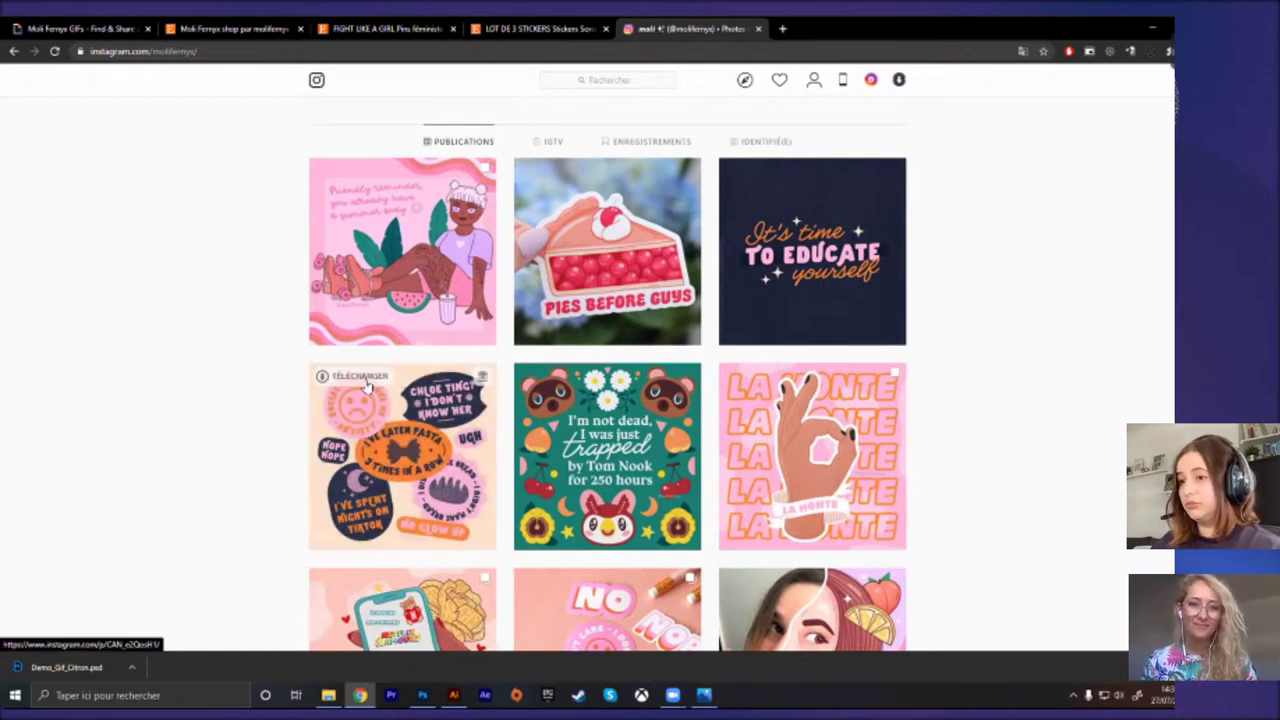
pyautogui.scroll(-1, 330, 390)
pyautogui.scroll(1, 340, 500)
# Step: Switch to File Explorer, go back up to BOOK MOLI, and open the Love Yourself folder inside DEMO
pyautogui.click(328, 695)
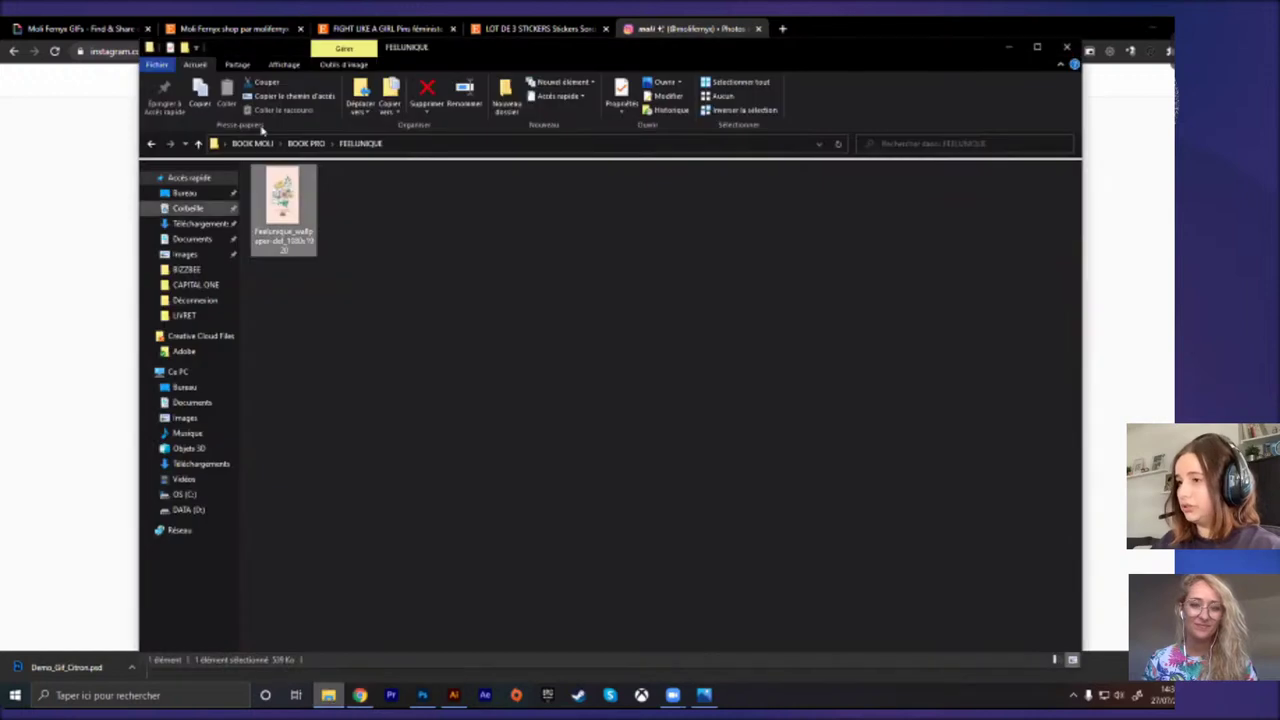
pyautogui.click(306, 144)
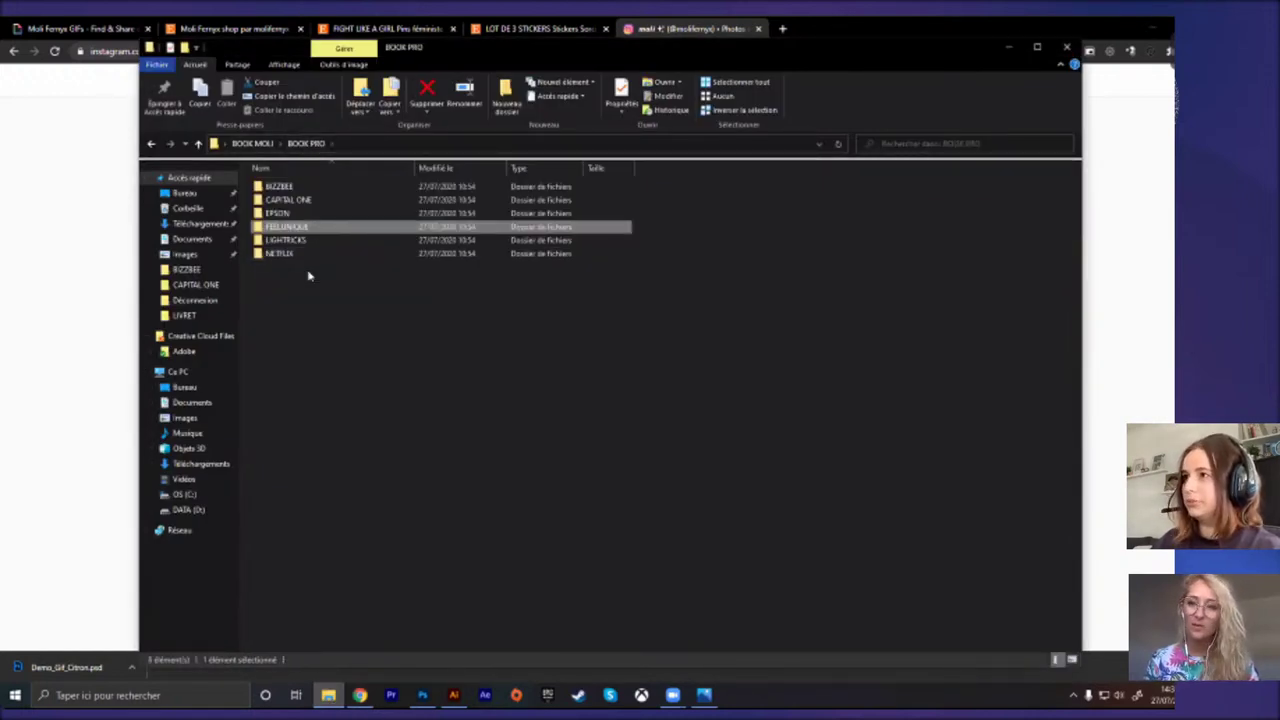
pyautogui.moveTo(947, 56); pyautogui.dragTo(901, 60)
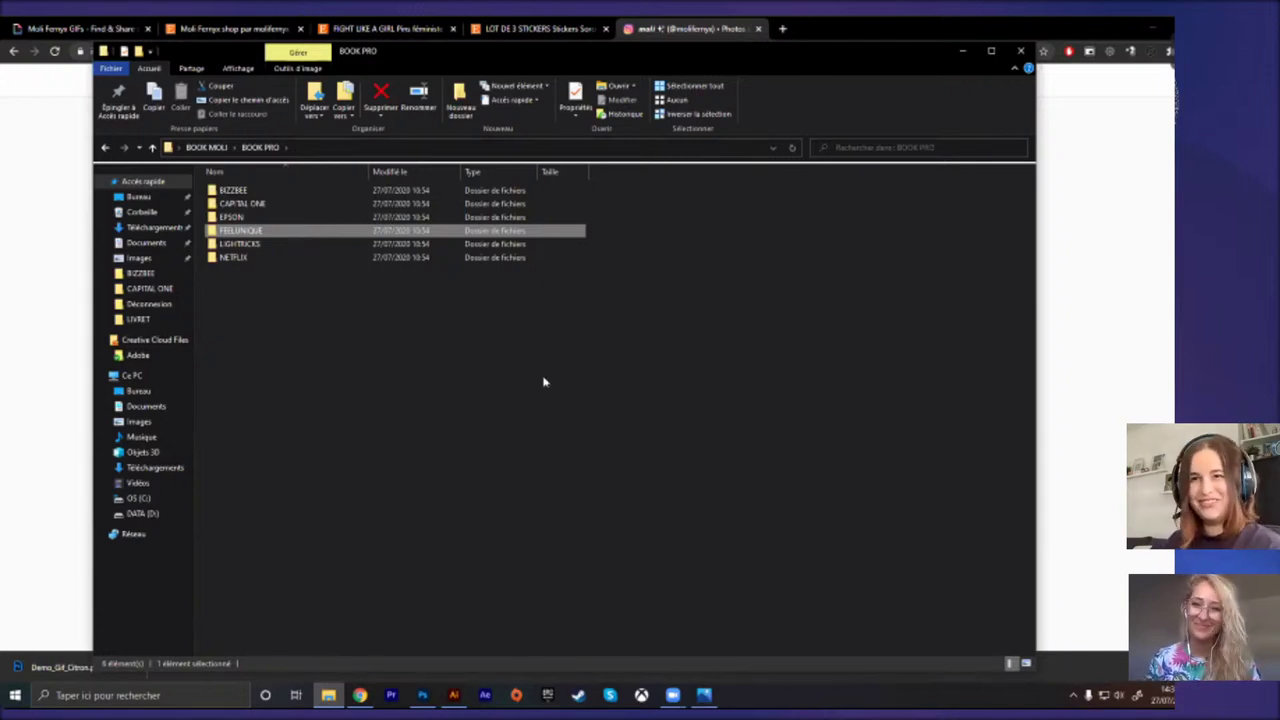
pyautogui.click(105, 148)
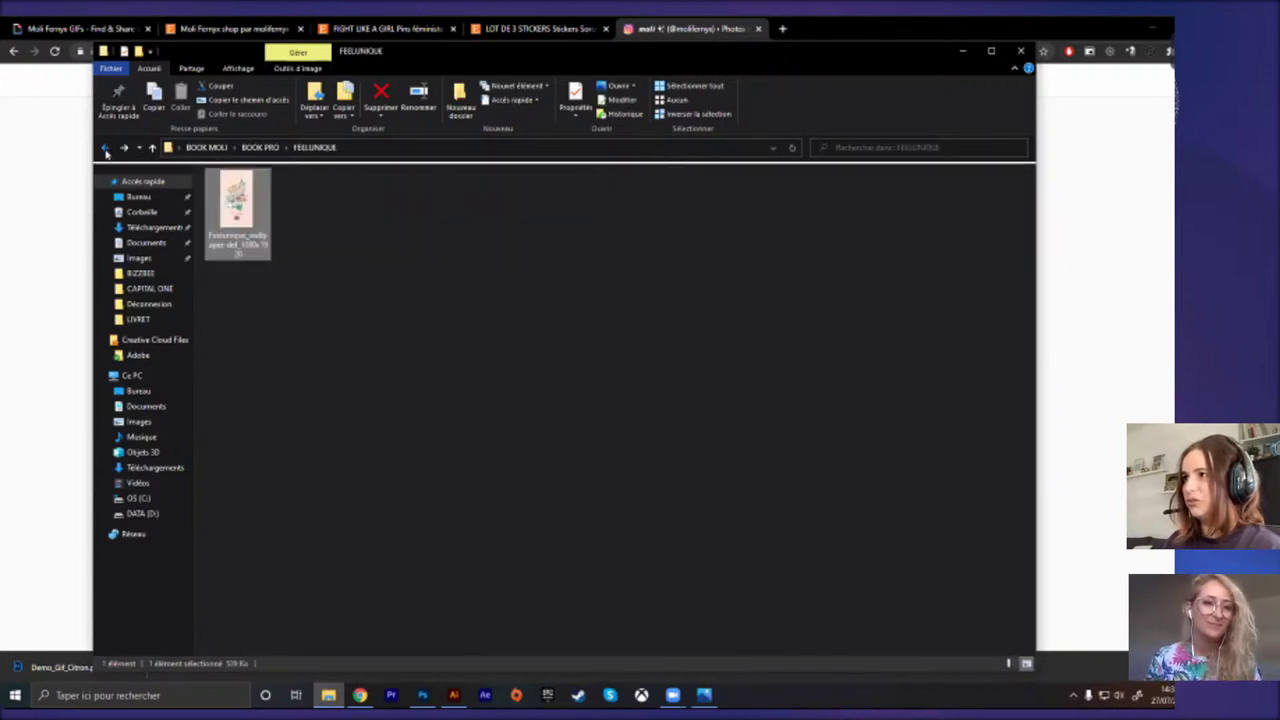
pyautogui.click(207, 148)
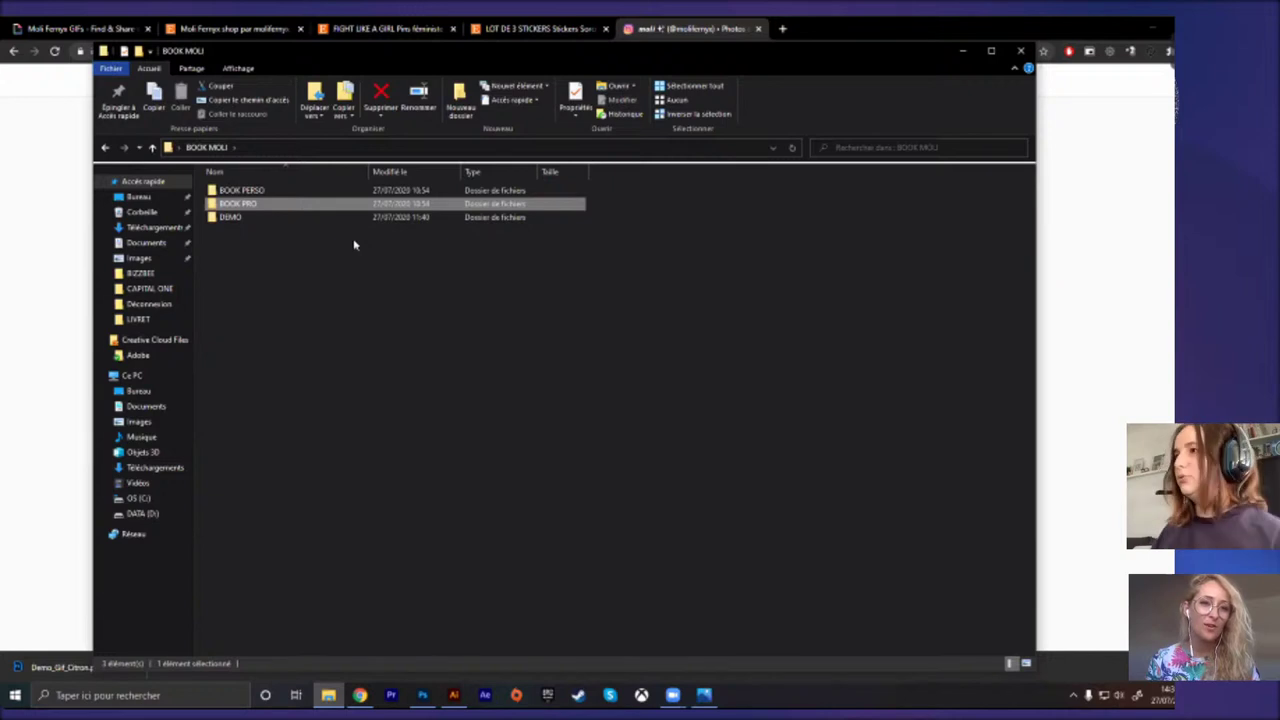
pyautogui.doubleClick(274, 217)
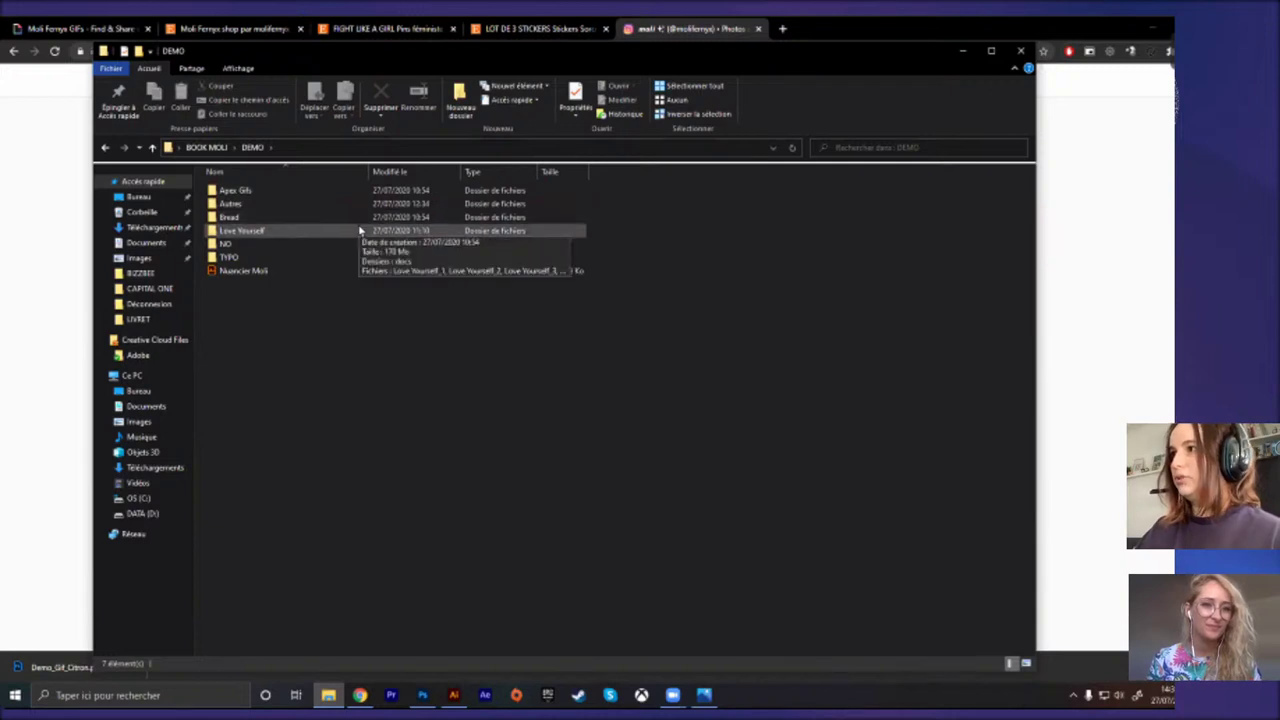
pyautogui.doubleClick(294, 233)
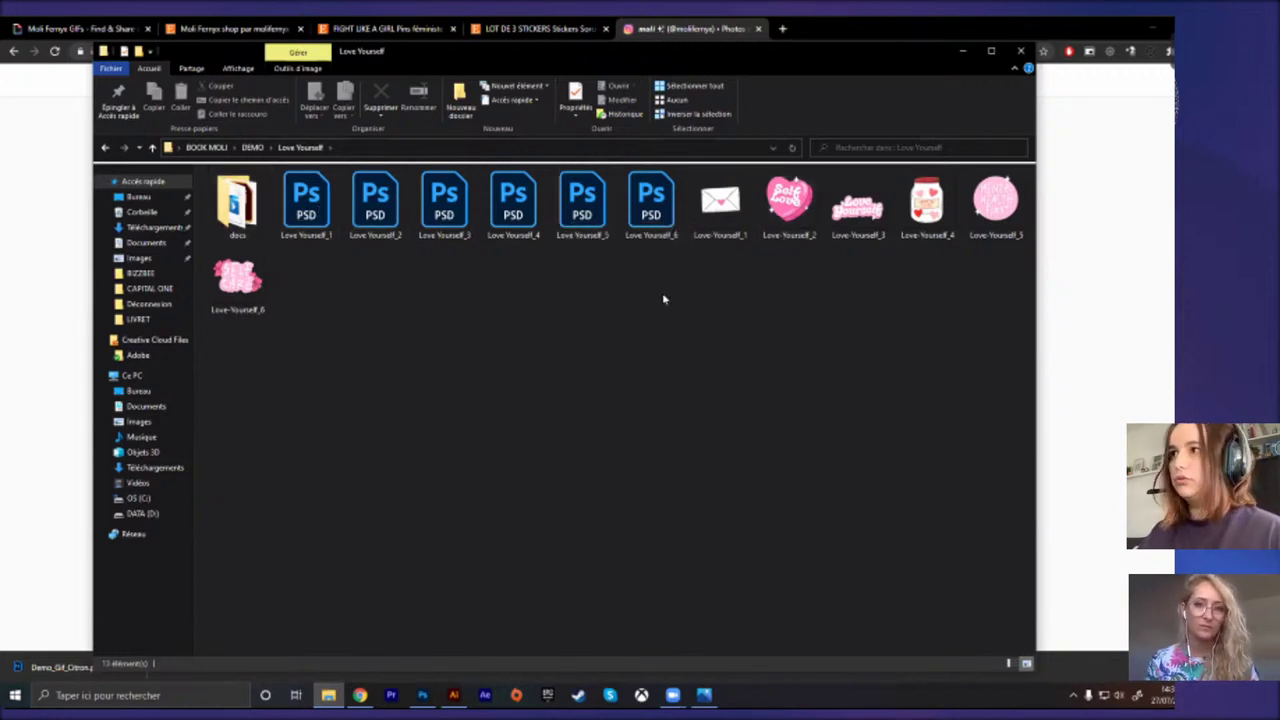
# Step: Open the Love Yourself_1 PSD in Photoshop and play its envelope and hearts animation in the Montage timeline
pyautogui.moveTo(663, 299); pyautogui.dragTo(278, 170)
pyautogui.doubleClick(314, 210)
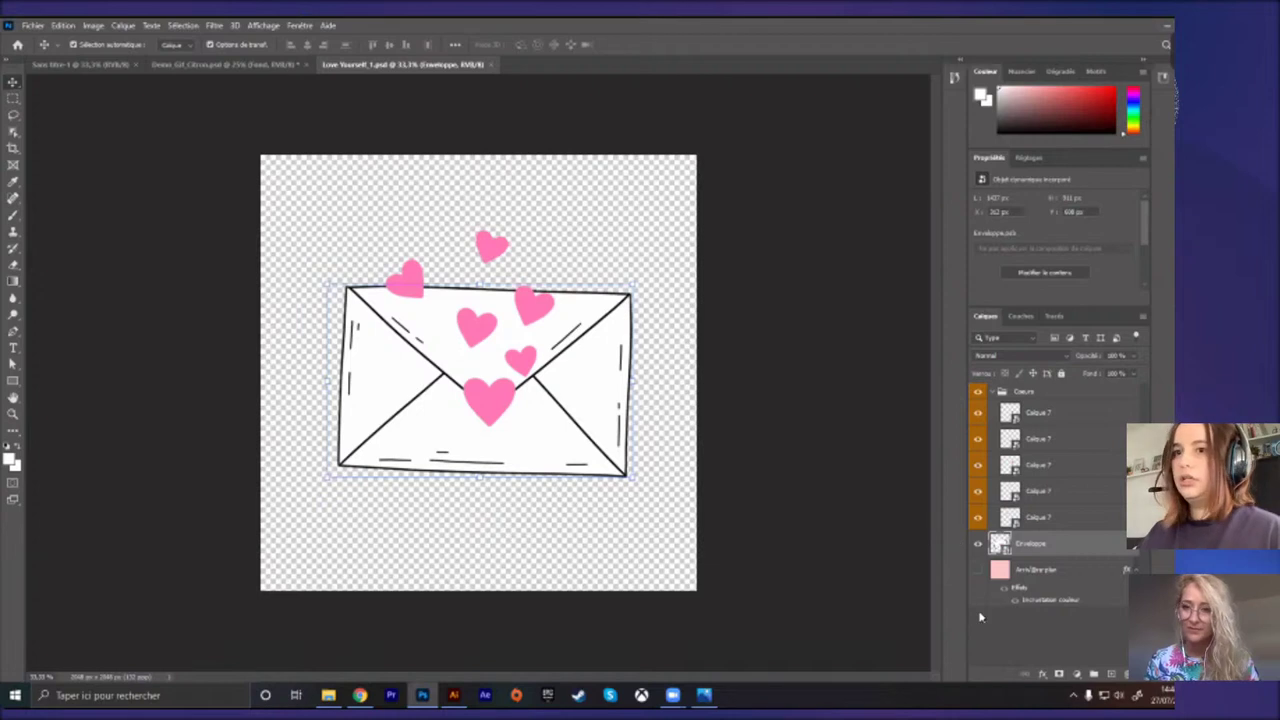
pyautogui.click(299, 25)
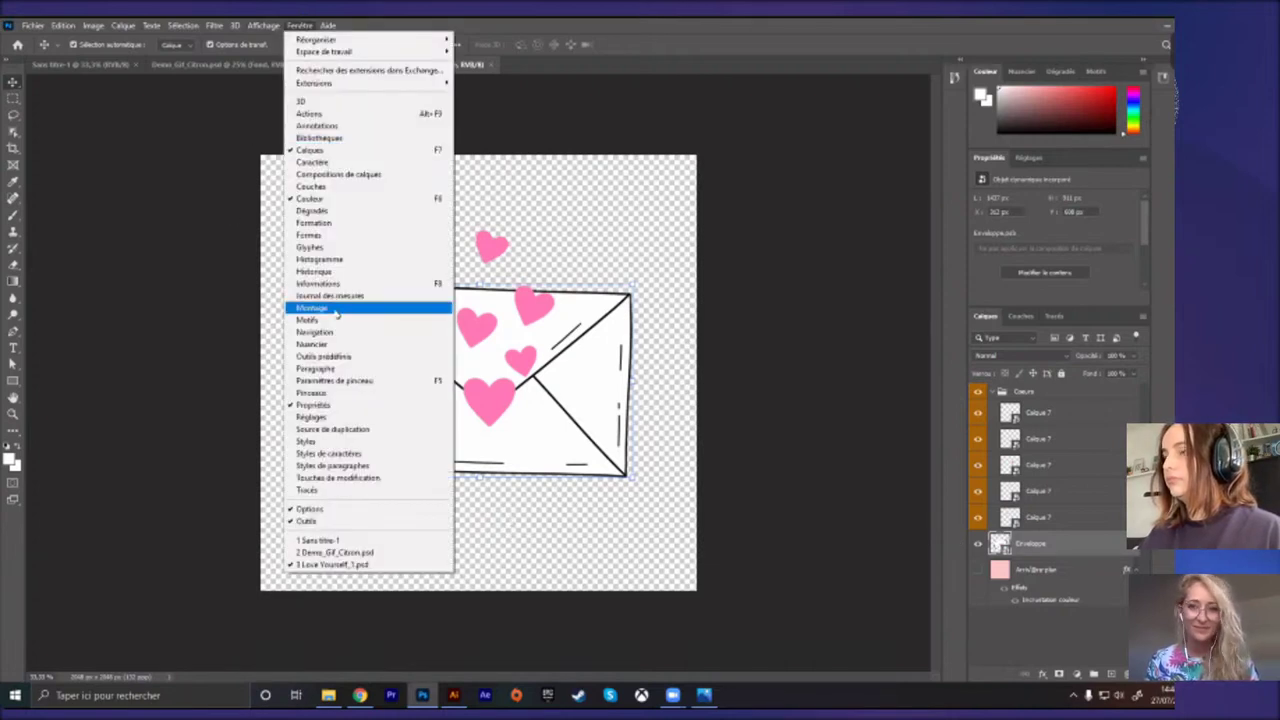
pyautogui.press('Return')
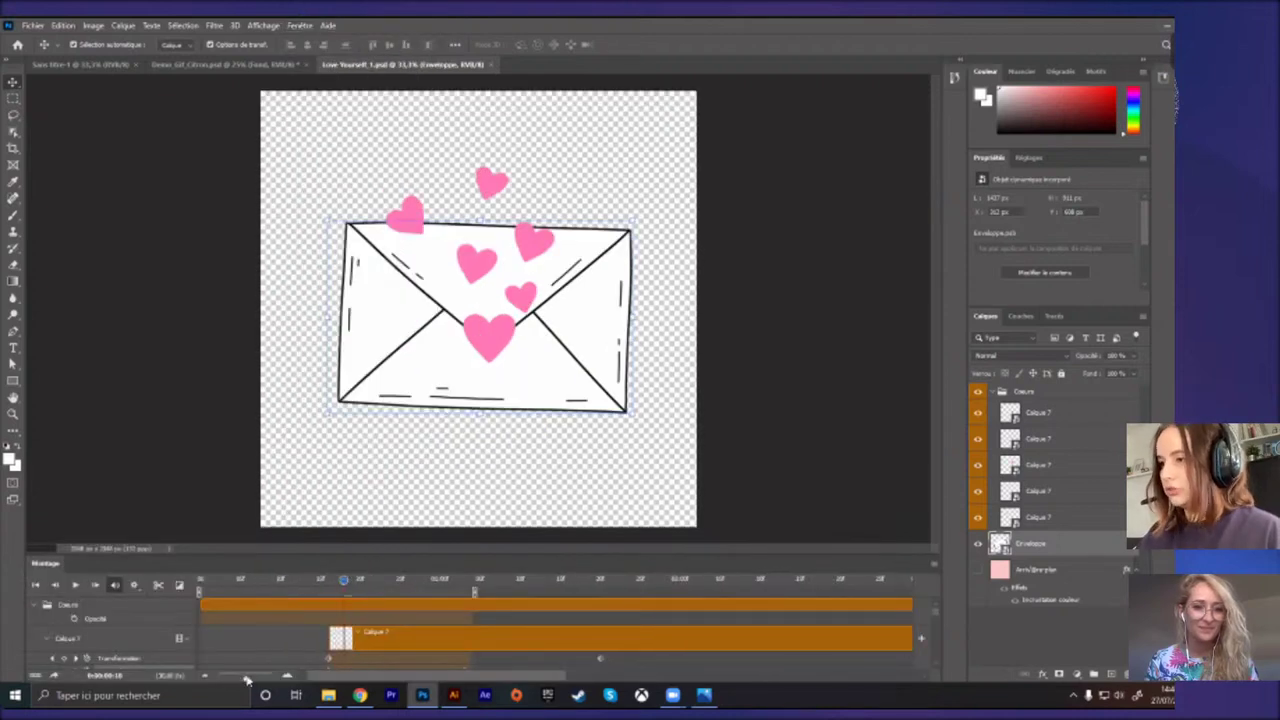
pyautogui.press('space')
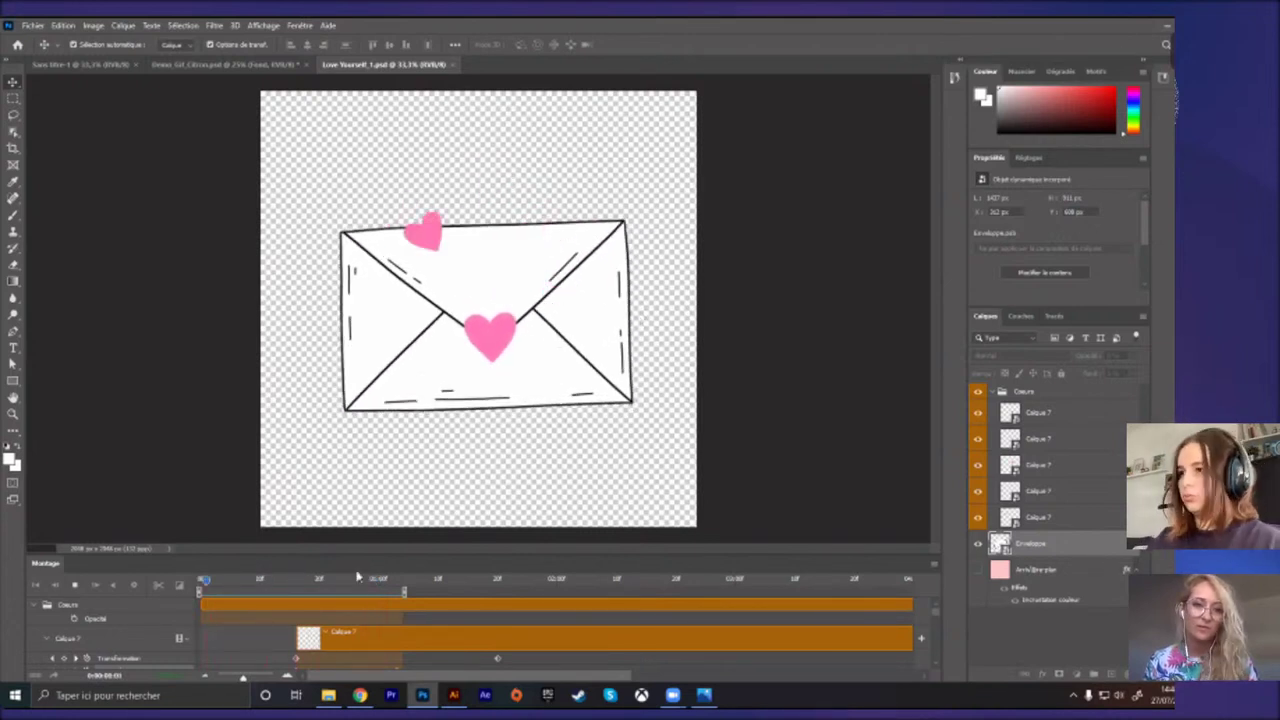
pyautogui.click(395, 540)
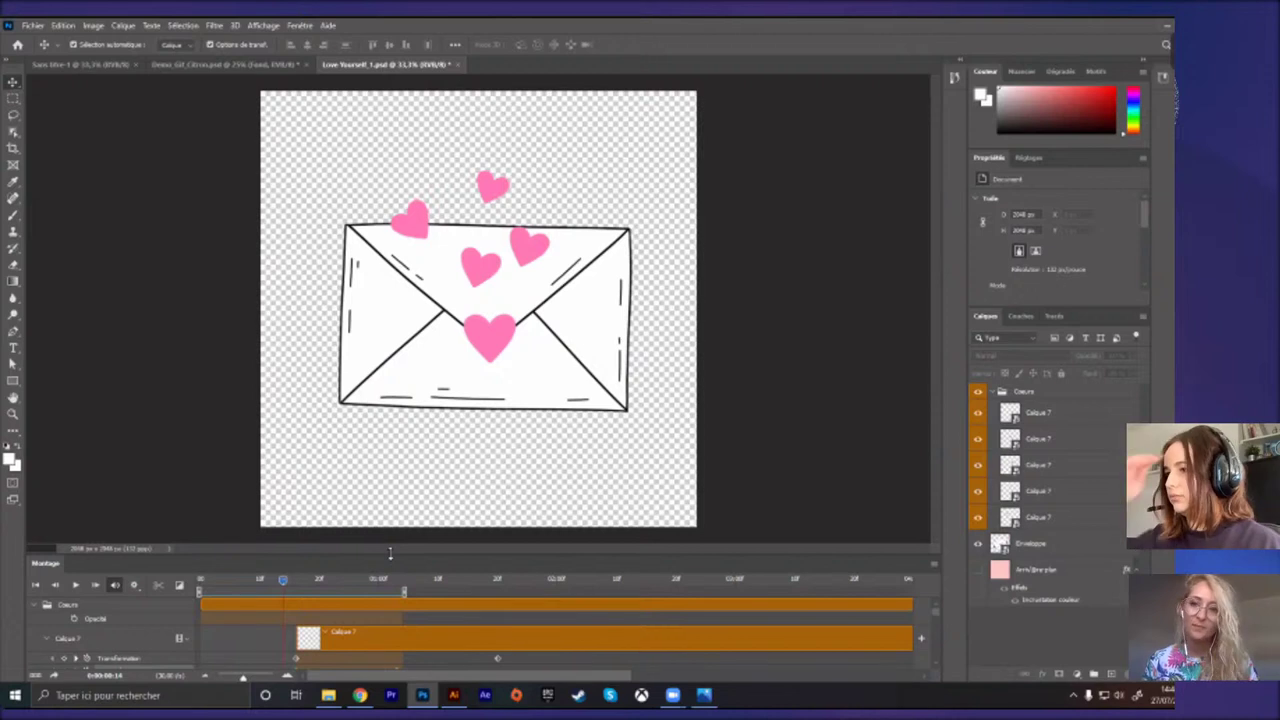
# Step: Enlarge the timeline area, fit the envelope above it, and examine the keyframes of the heart and Enveloppe layers
pyautogui.moveTo(390, 553); pyautogui.dragTo(469, 380)
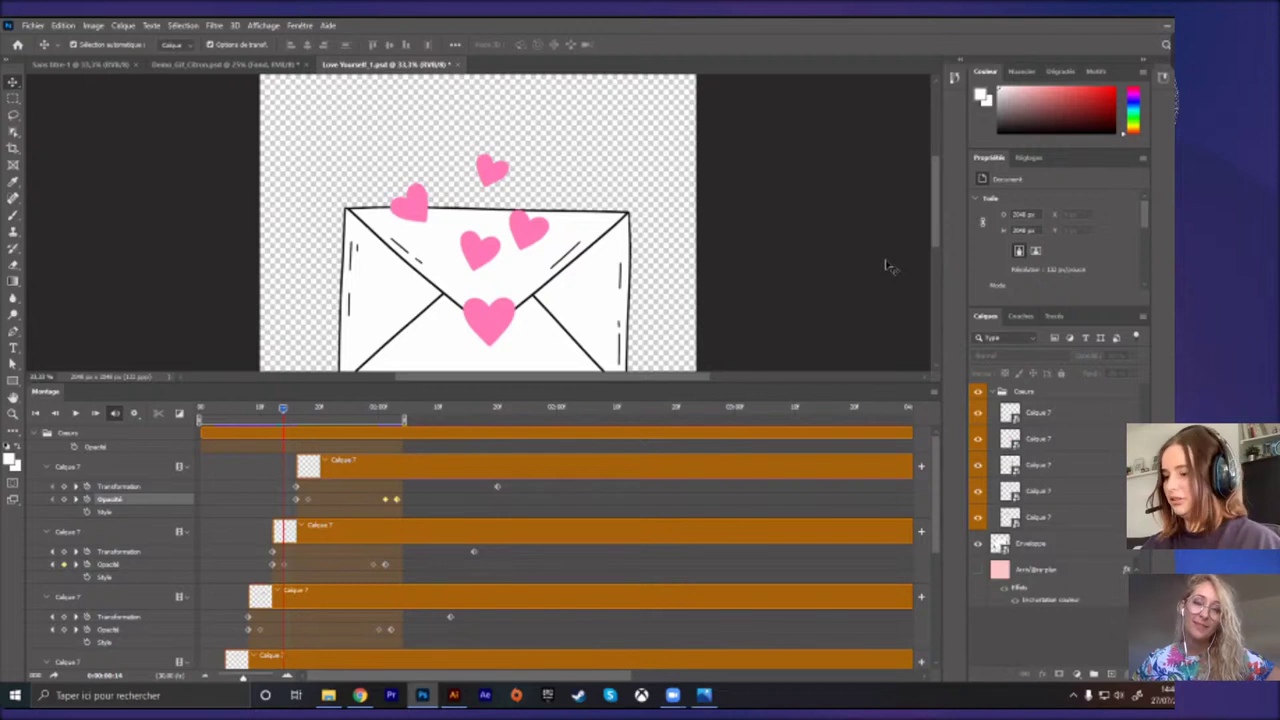
pyautogui.hotkey('ctrl', '-')
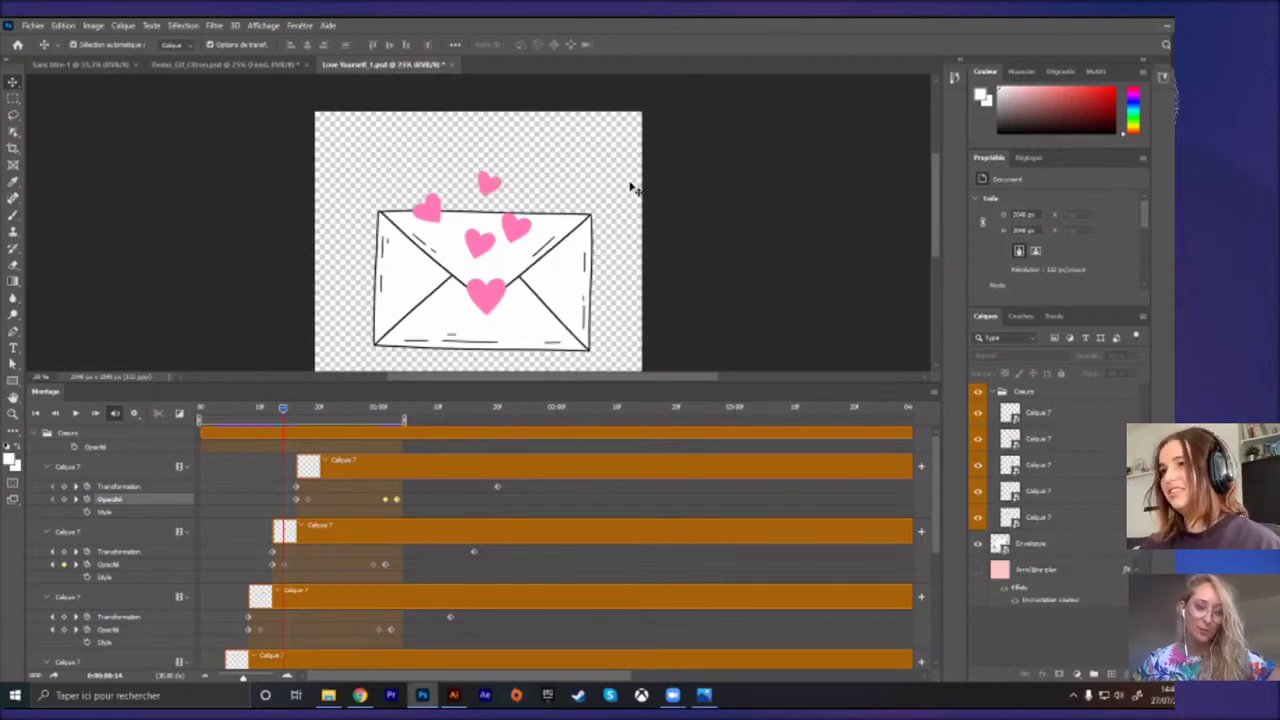
pyautogui.press('h')
pyautogui.moveTo(675, 242); pyautogui.dragTo(677, 196)
pyautogui.press('v')
pyautogui.scroll(-5, 485, 539)
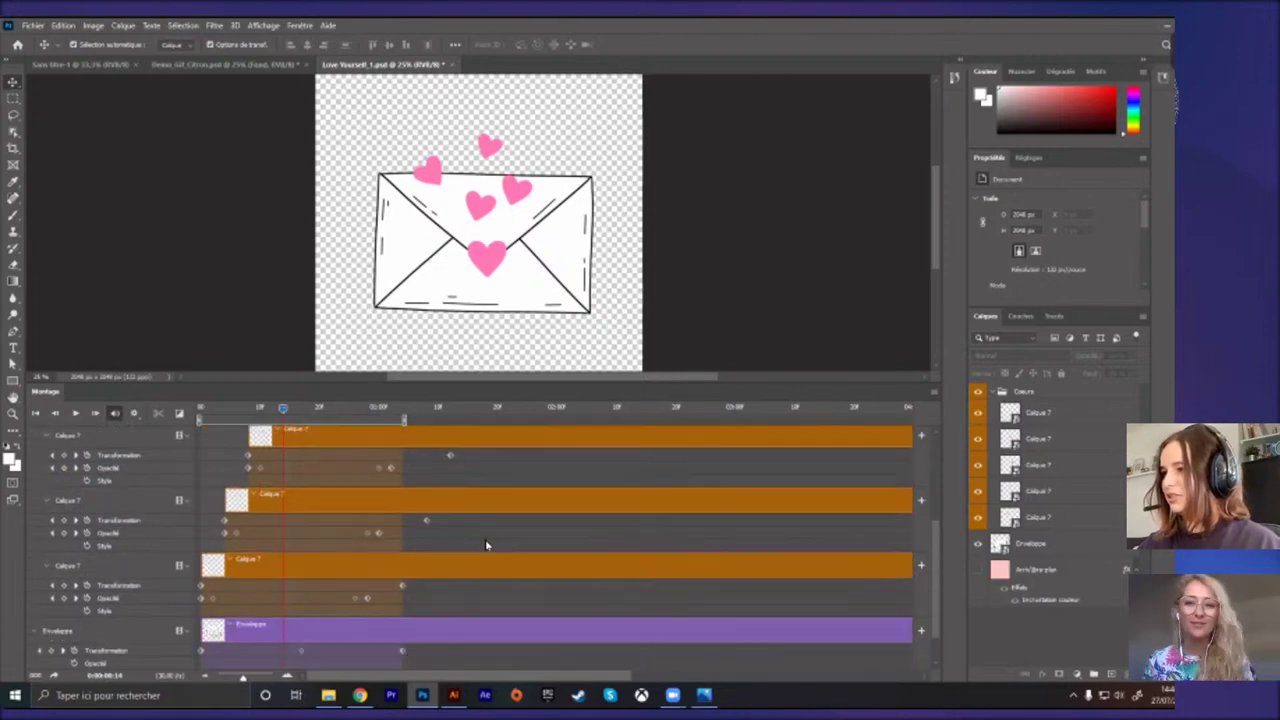
pyautogui.scroll(-2, 486, 543)
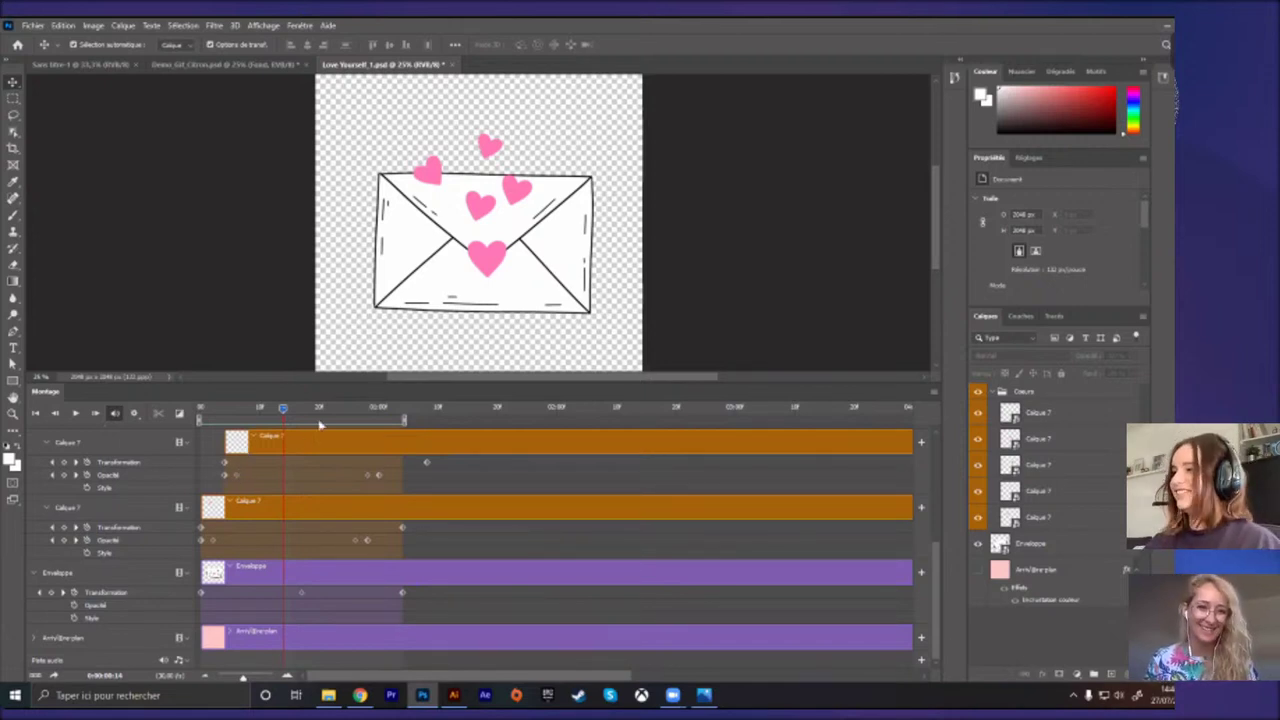
# Step: Switch to the Demo_Gif_Citron.psd document, reduce the timeline area's height, and make the Citron layer visible
pyautogui.click(220, 65)
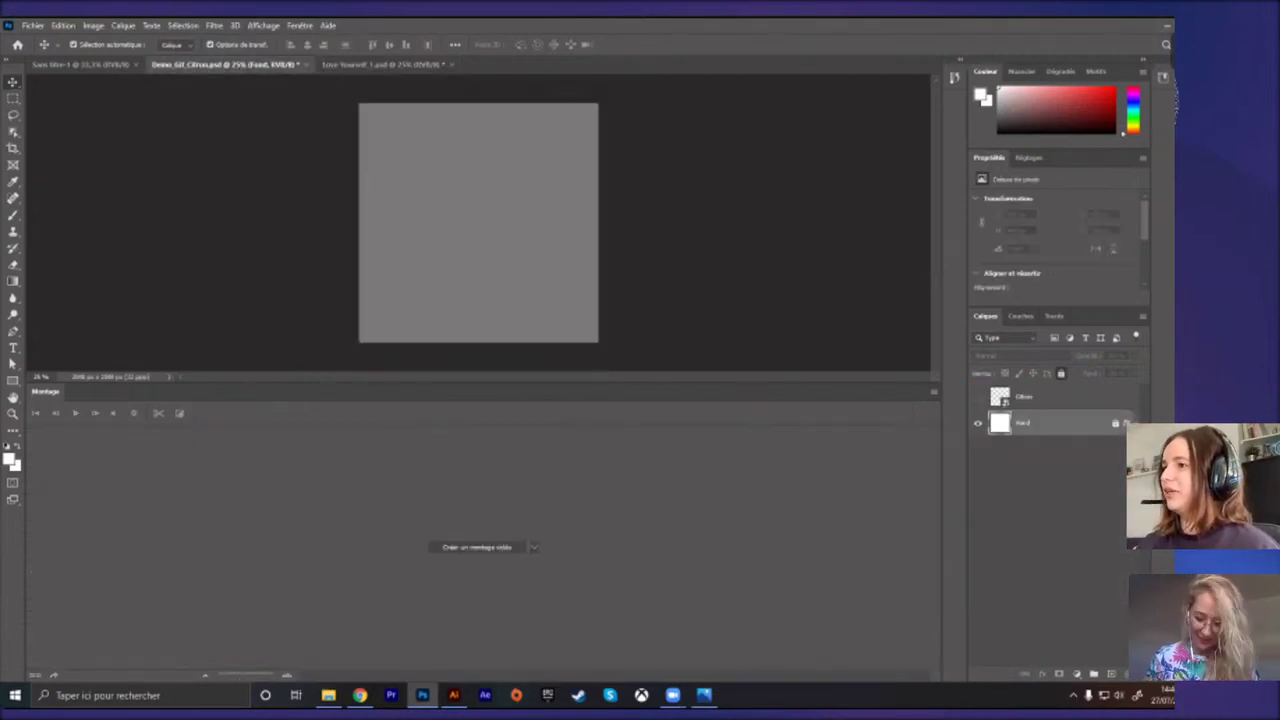
pyautogui.moveTo(610, 381); pyautogui.dragTo(633, 505)
pyautogui.click(979, 397)
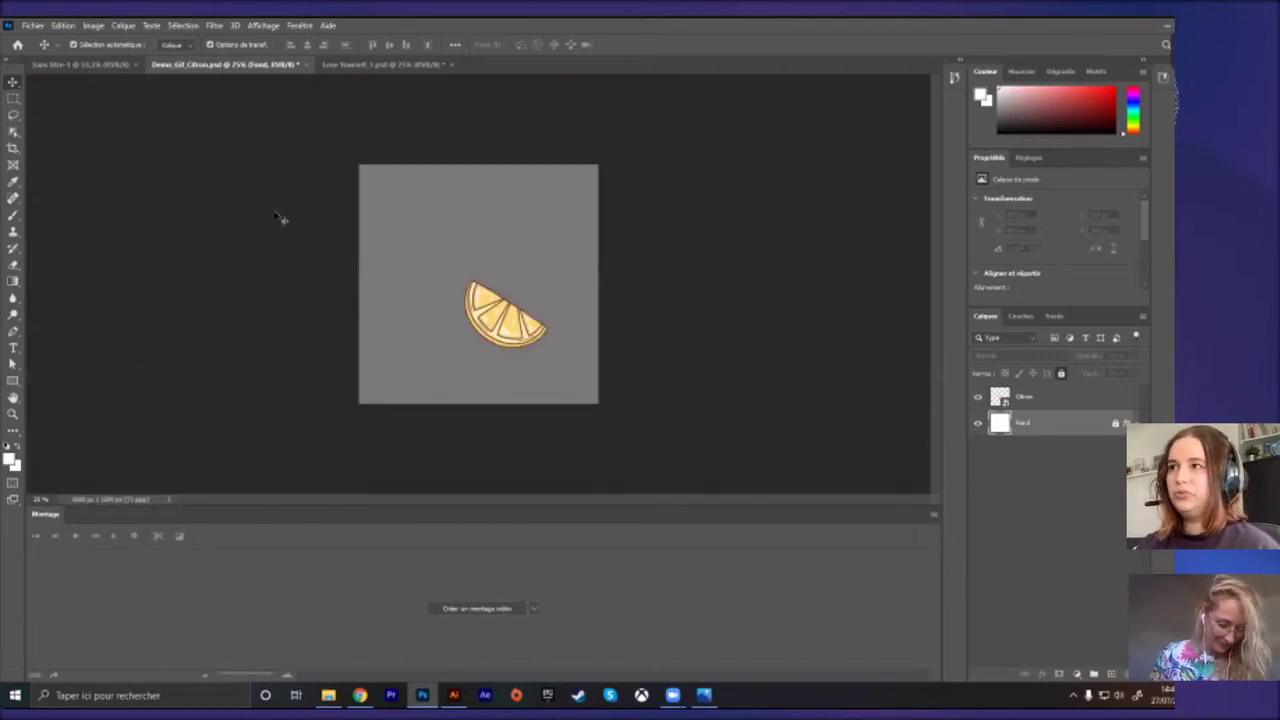
# Step: Center the lemon slice on the canvas and enlarge it to about 974 by 803 px
pyautogui.moveTo(522, 336); pyautogui.dragTo(497, 300)
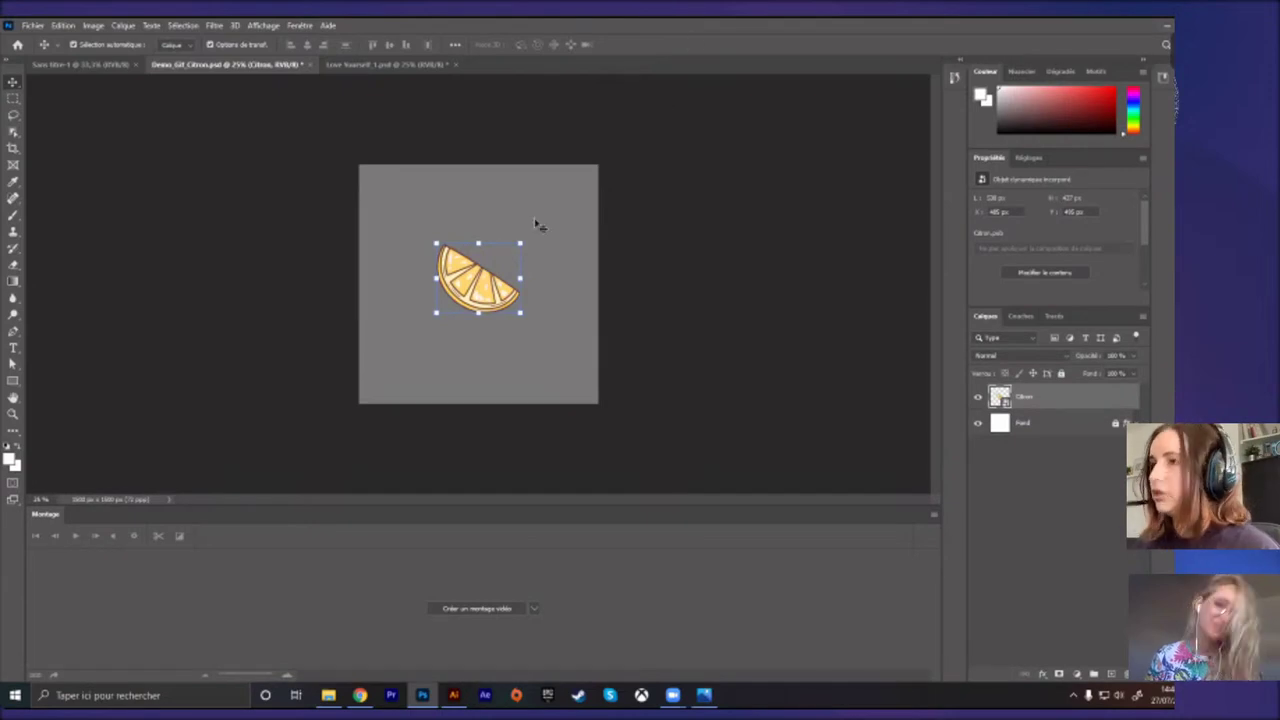
pyautogui.moveTo(520, 244); pyautogui.dragTo(594, 180)
pyautogui.moveTo(528, 308); pyautogui.dragTo(491, 346)
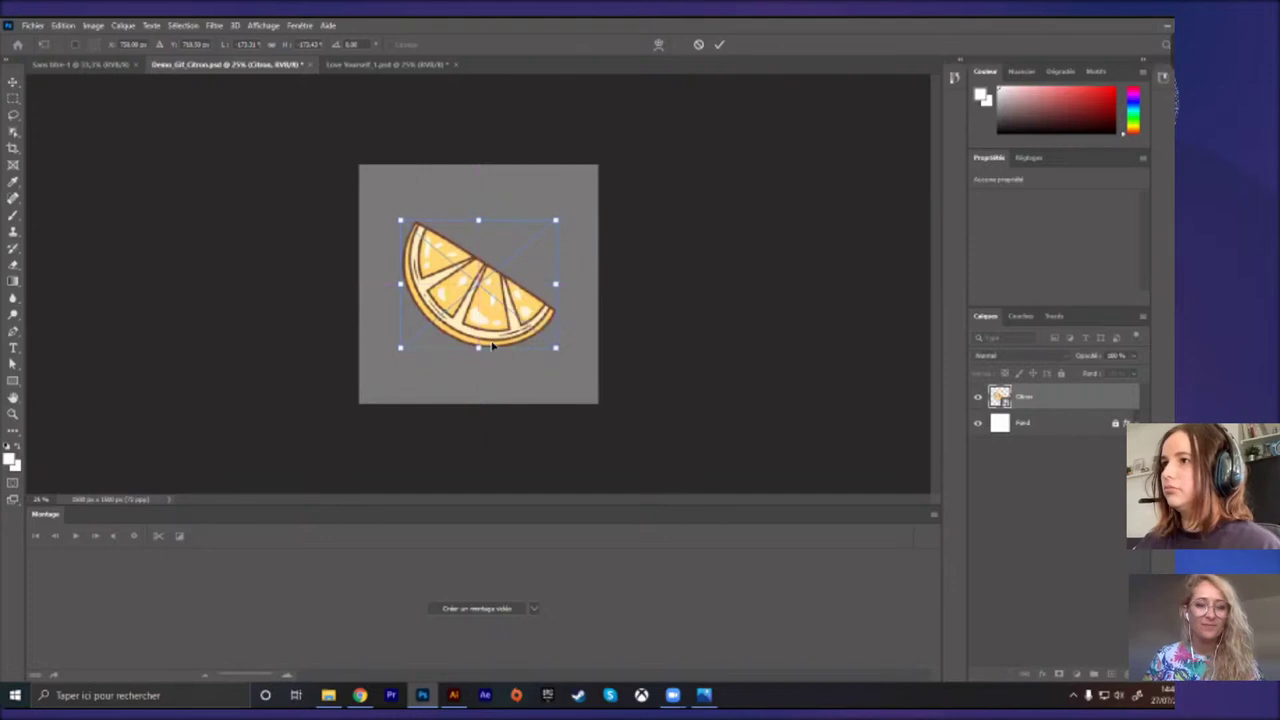
pyautogui.press('Return')
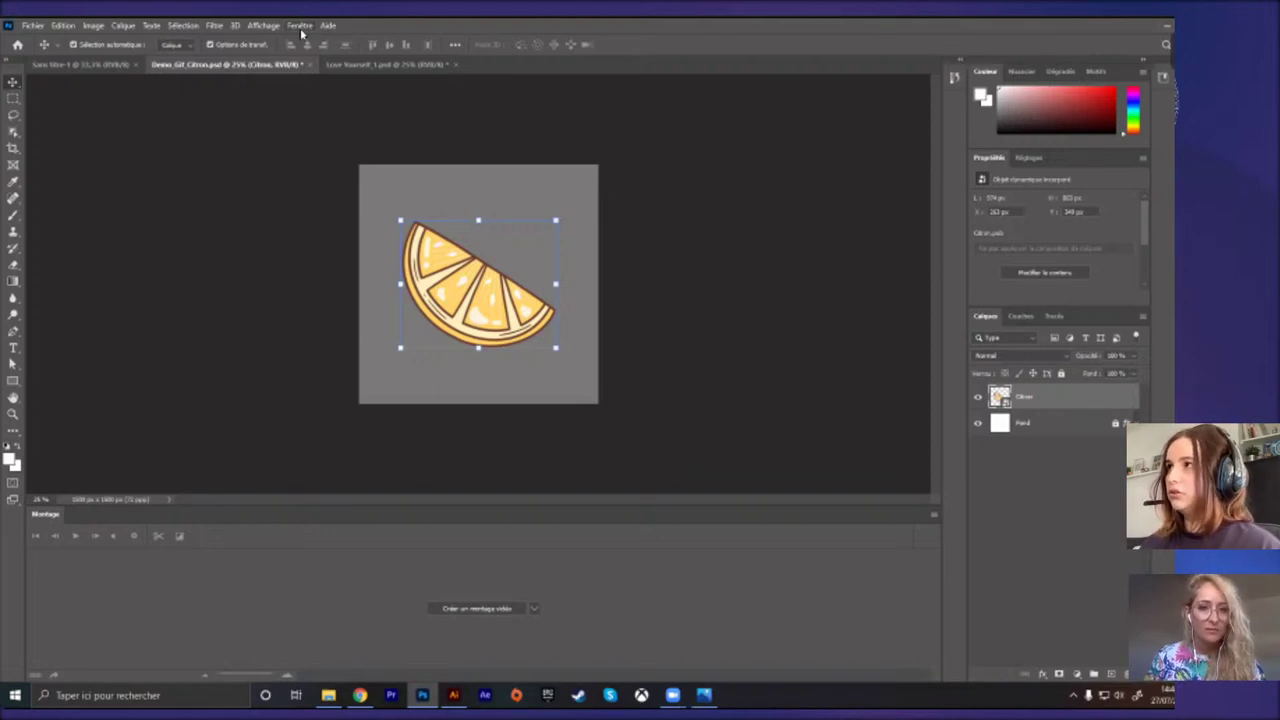
# Step: With the Citron layer selected, hide and redisplay the Montage timeline, and create a video timeline for the document
pyautogui.click(863, 407)
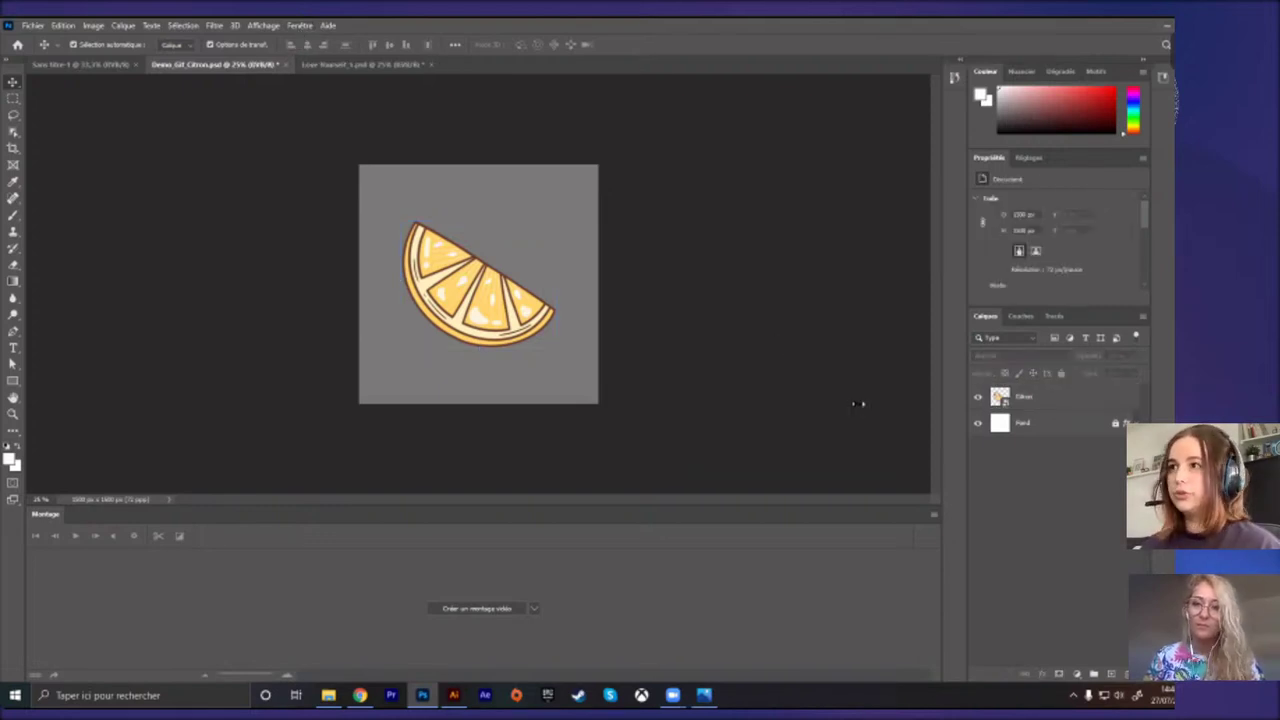
pyautogui.click(1045, 401)
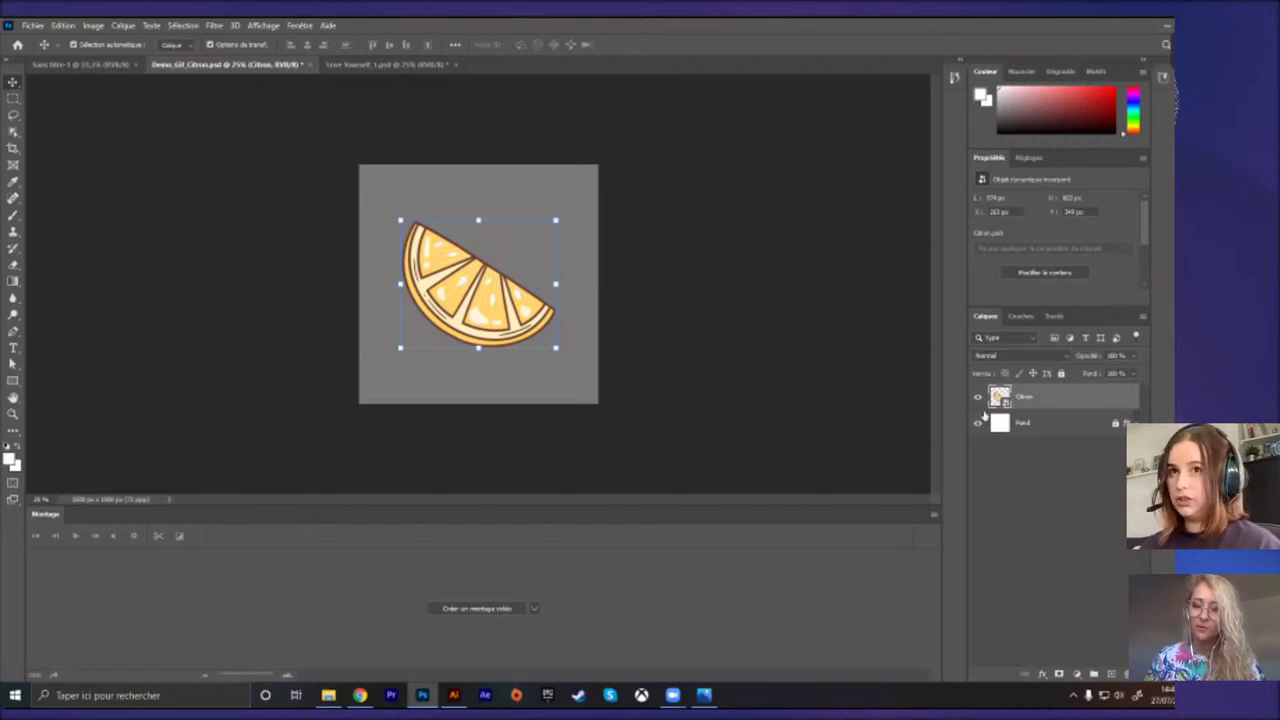
pyautogui.click(299, 25)
pyautogui.click(350, 309)
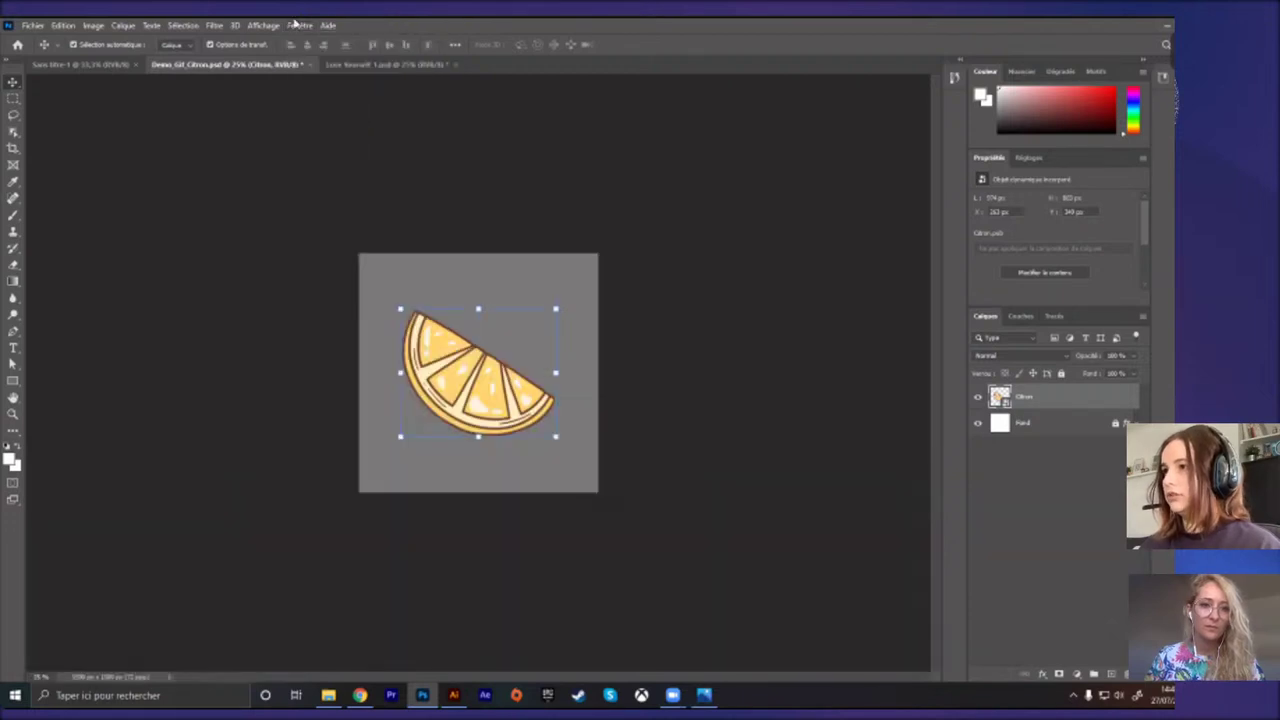
pyautogui.click(299, 25)
pyautogui.click(366, 308)
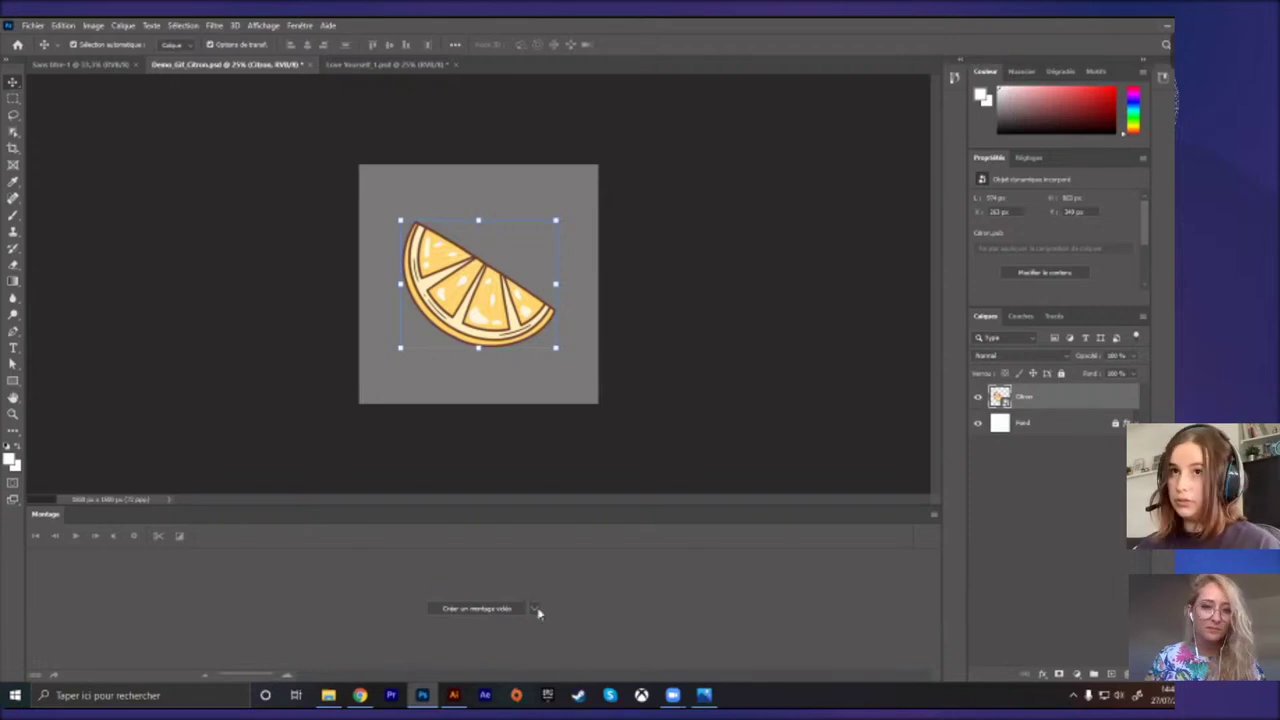
pyautogui.click(481, 609)
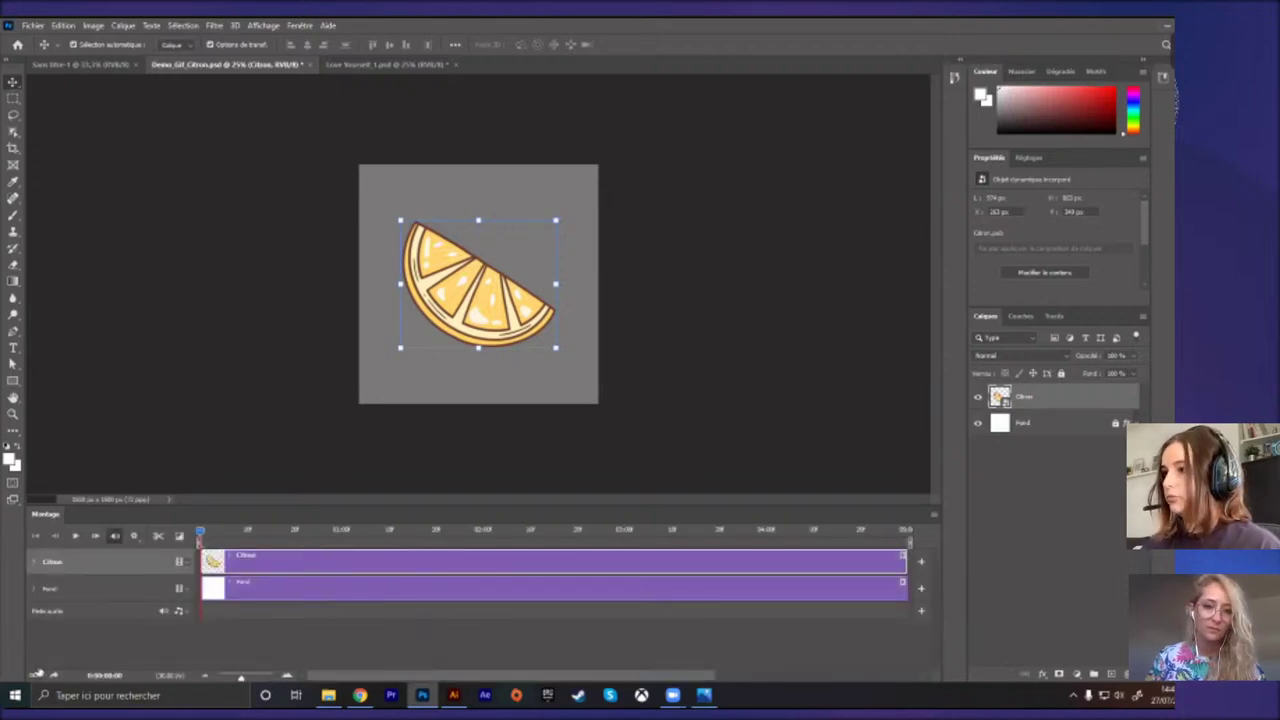
# Step: Expand the Citron track's animation properties and shorten the work area so it ends at 02:00
pyautogui.click(34, 563)
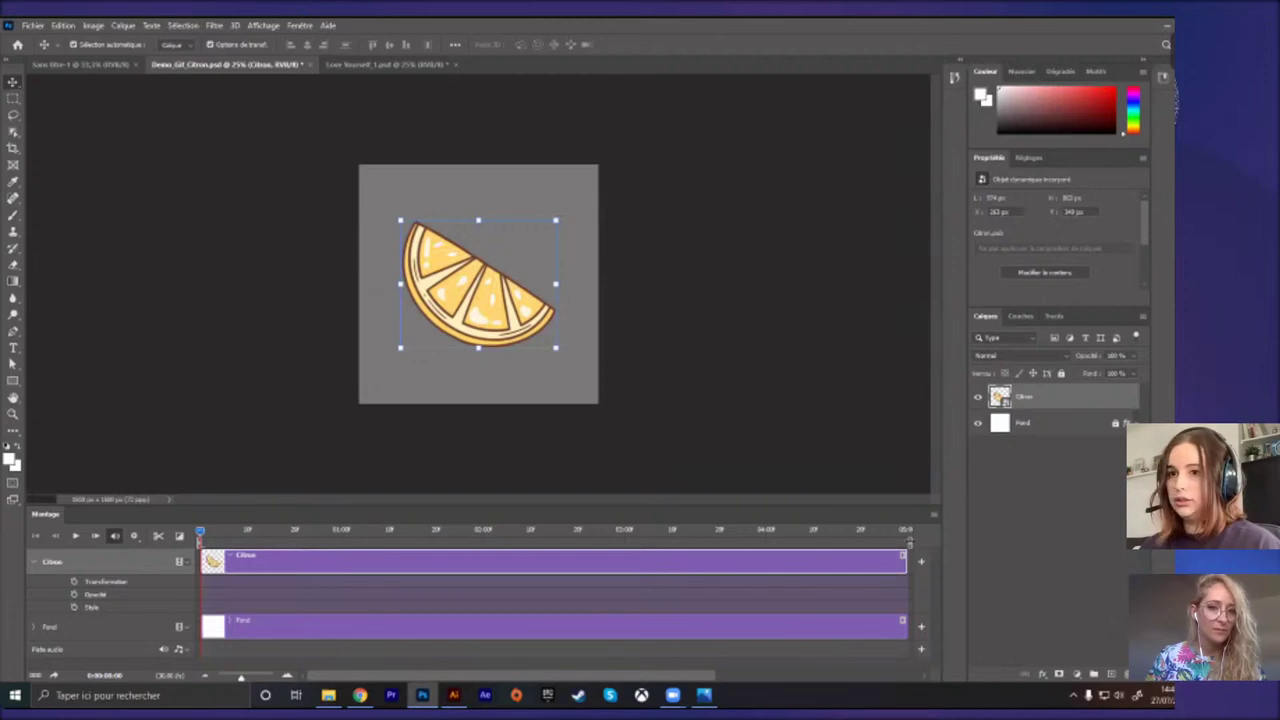
pyautogui.moveTo(906, 540); pyautogui.dragTo(485, 541)
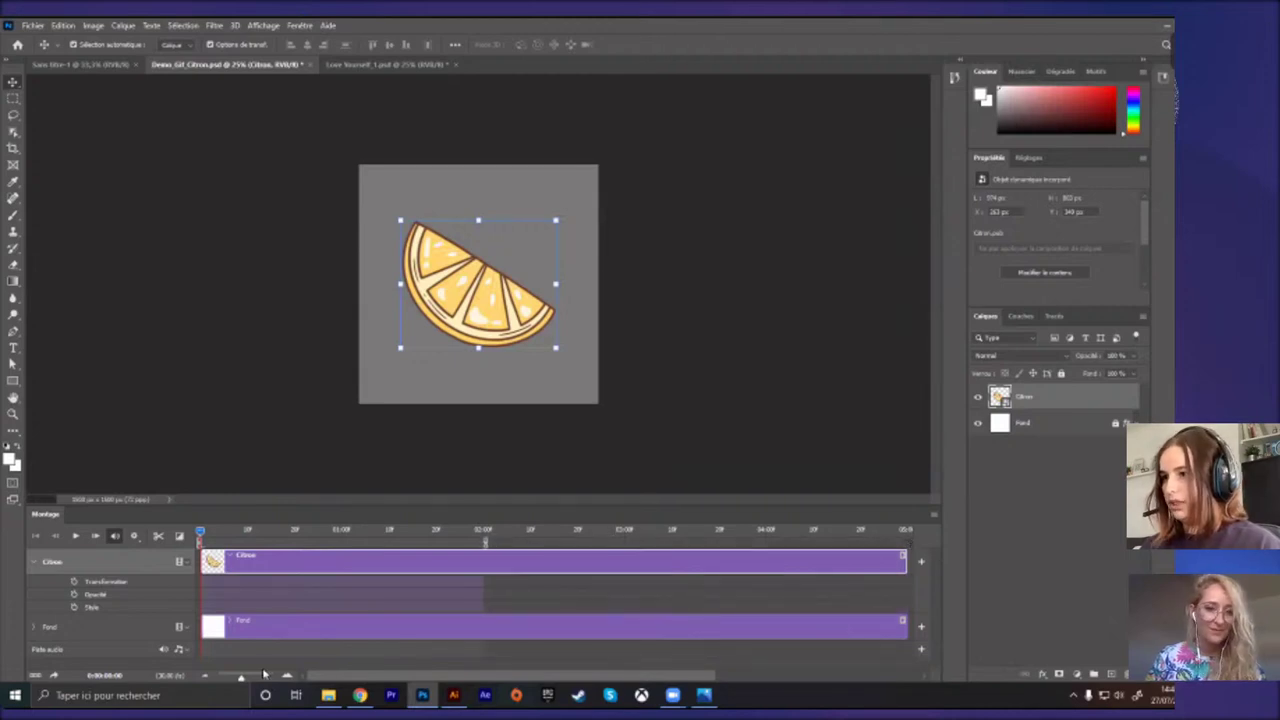
# Step: Add Transformation keyframes to the Citron track at the start and at 01:10, and end the work area at 01:10
pyautogui.moveTo(241, 677); pyautogui.dragTo(247, 677)
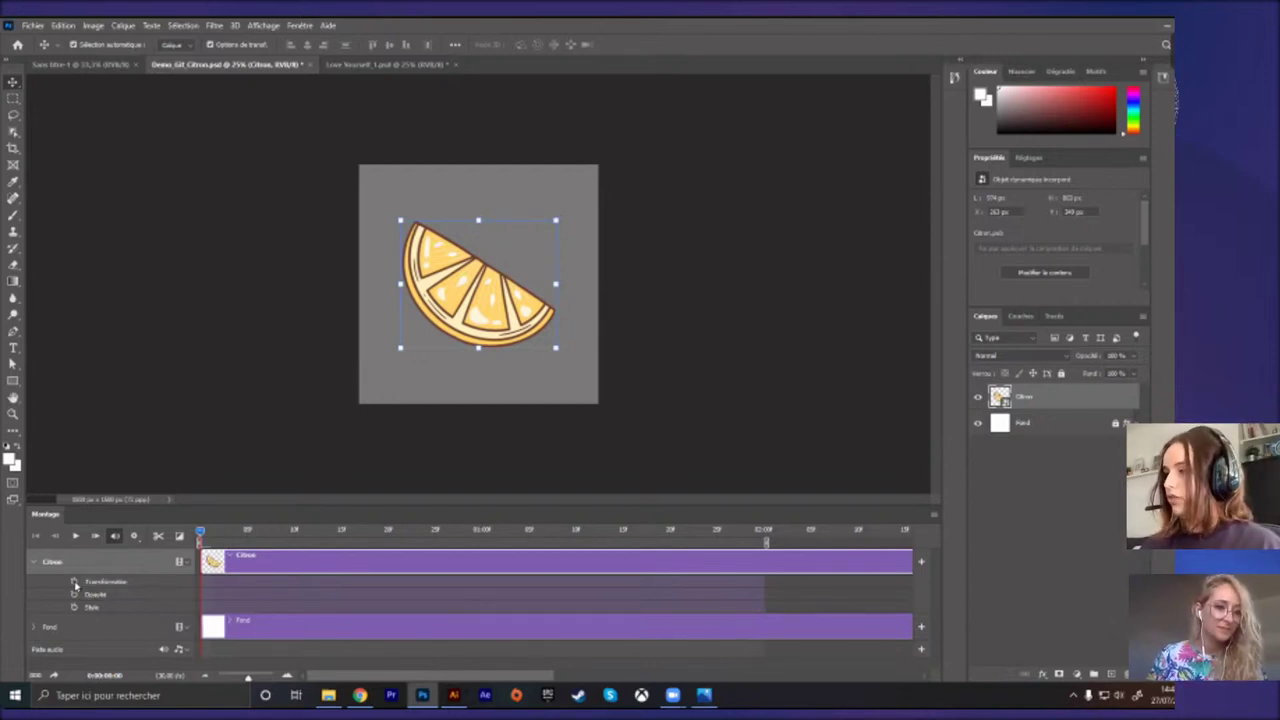
pyautogui.click(777, 333)
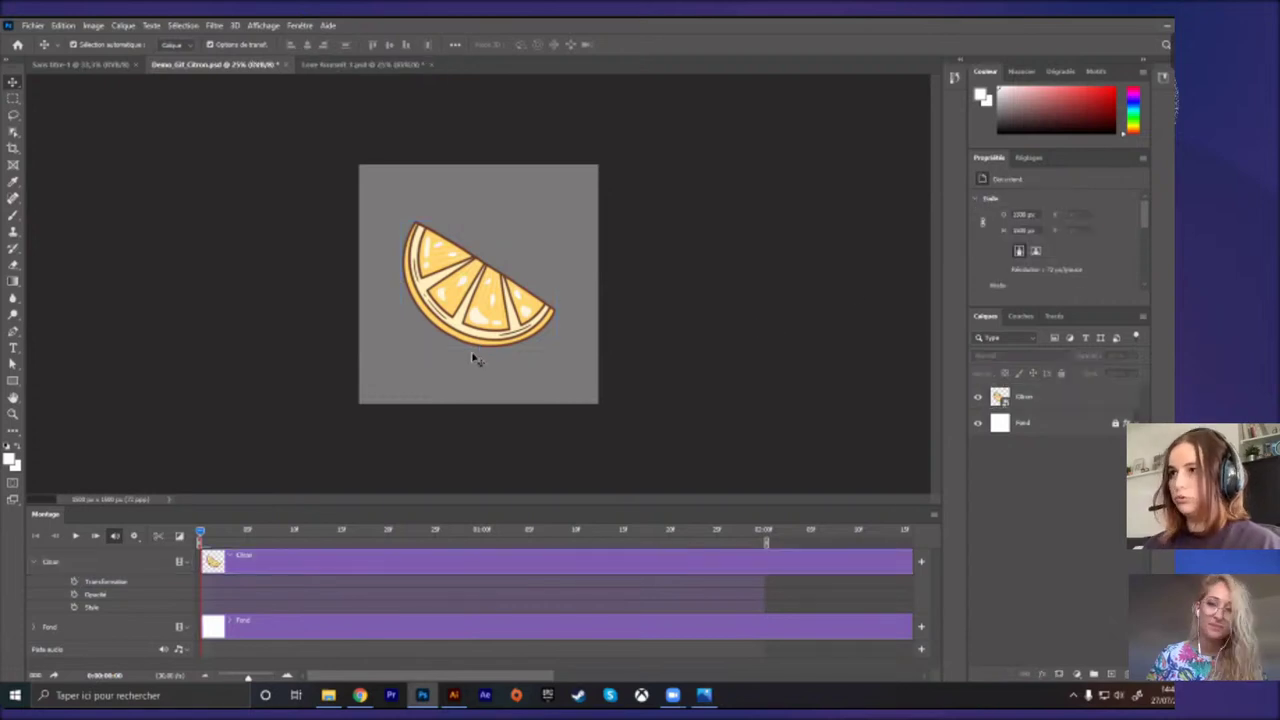
pyautogui.click(74, 582)
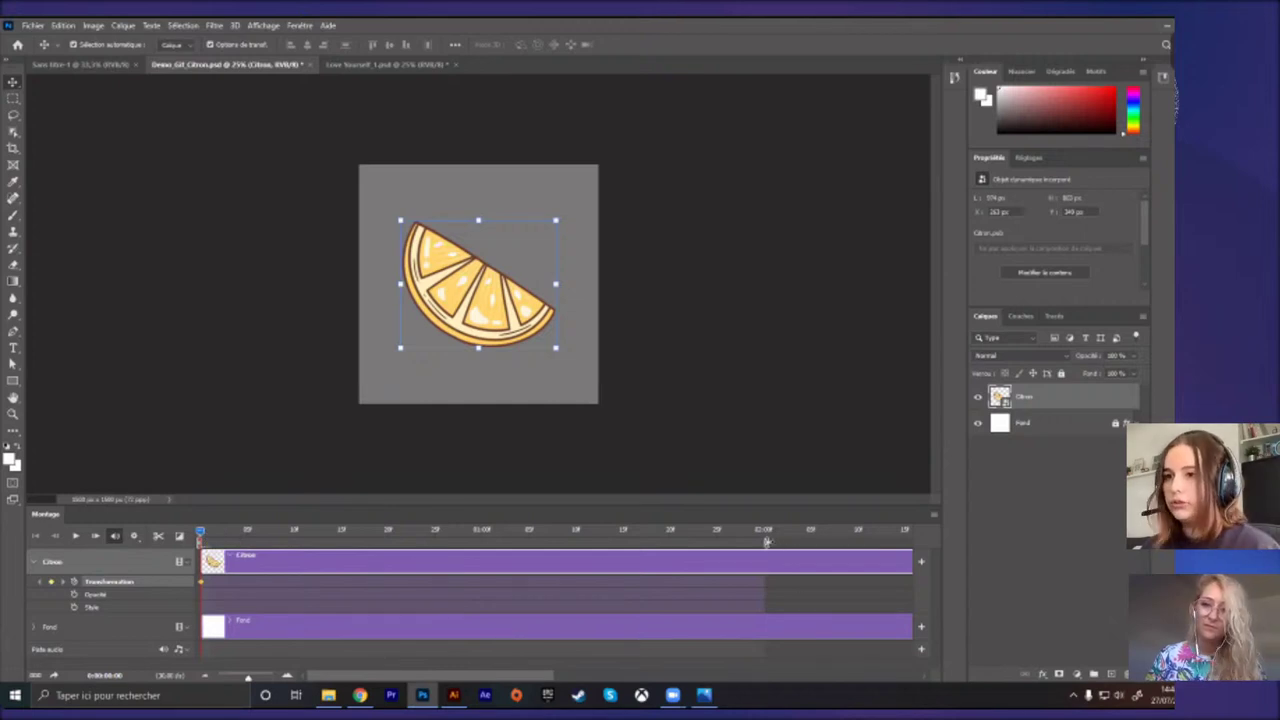
pyautogui.moveTo(766, 542)
pyautogui.mouseDown()
pyautogui.moveTo(578, 538)
pyautogui.moveTo(577, 554)
pyautogui.mouseUp()
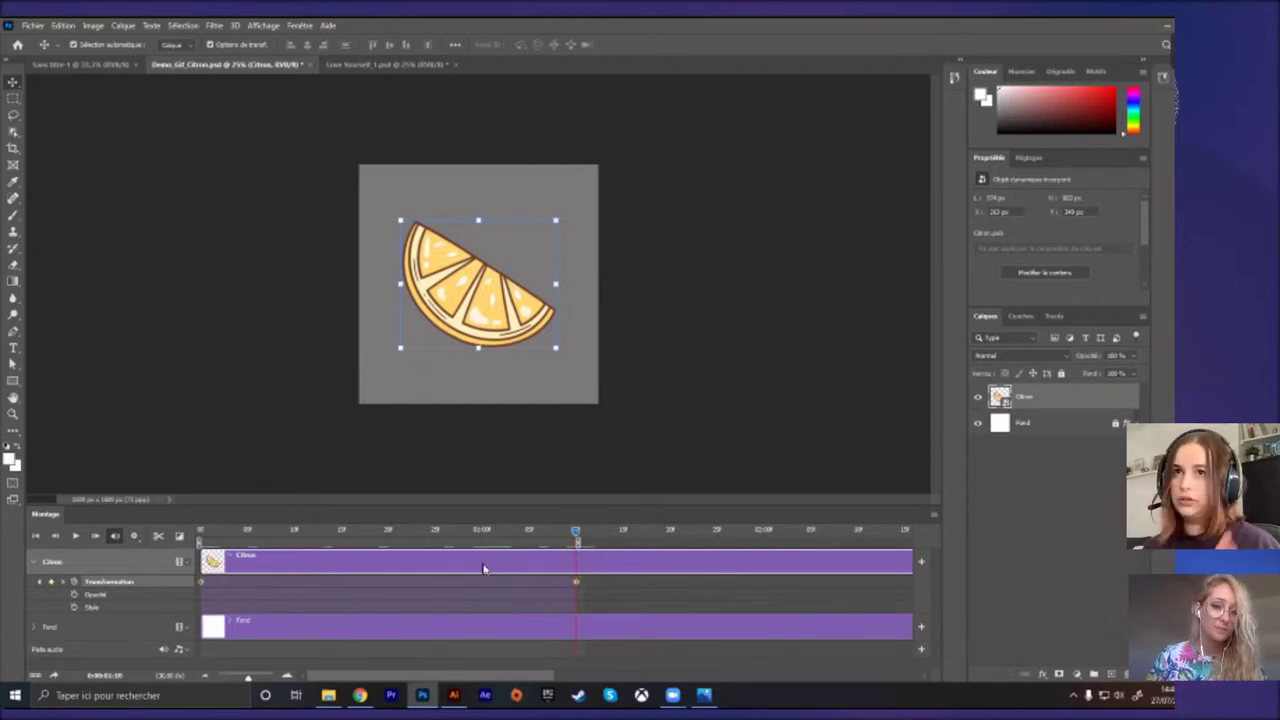
pyautogui.click(570, 532)
# Step: At frame 20 of the timeline, rotate the lemon slice slightly counterclockwise to record a middle Transformation keyframe
pyautogui.moveTo(572, 535); pyautogui.dragTo(390, 545)
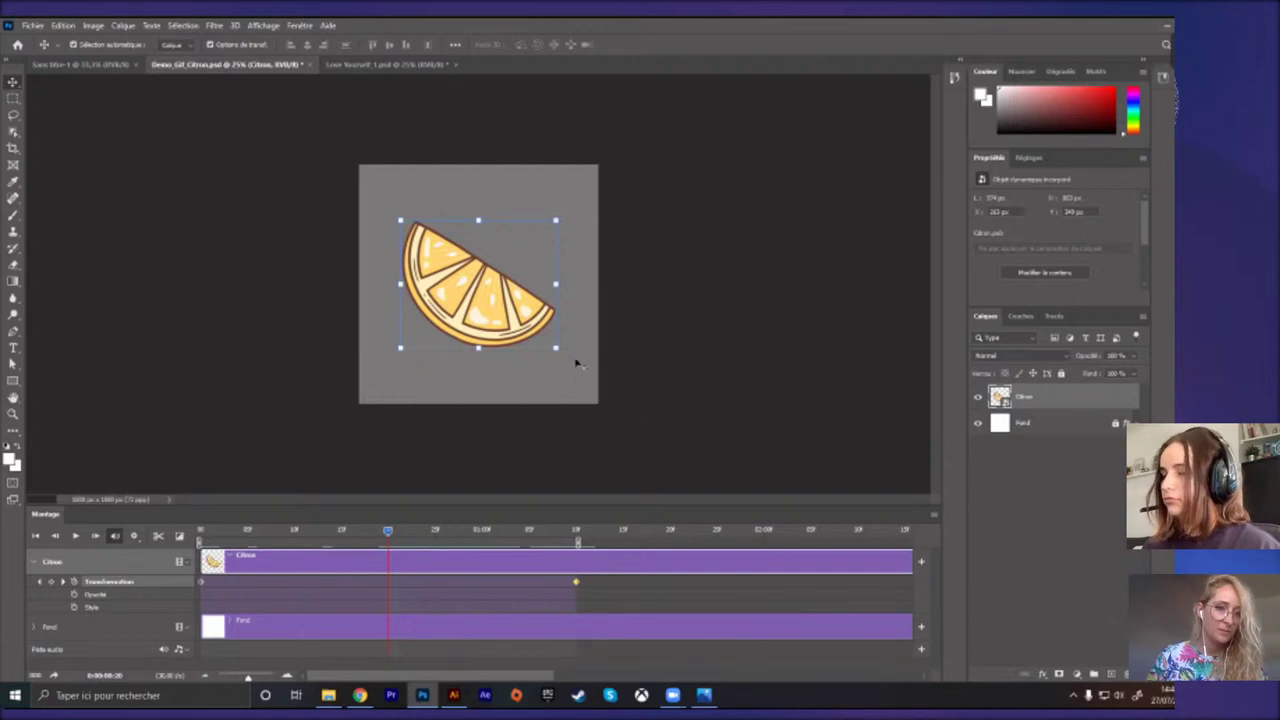
pyautogui.moveTo(565, 360); pyautogui.dragTo(590, 332)
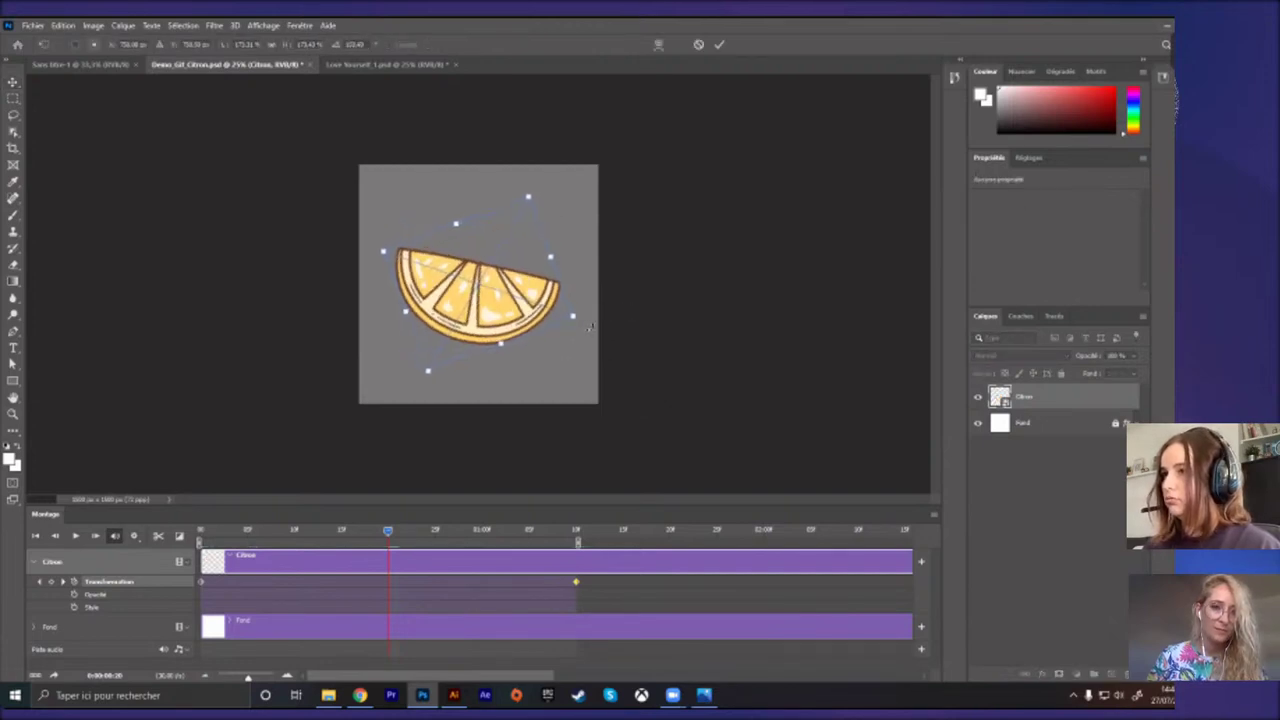
pyautogui.press('Return')
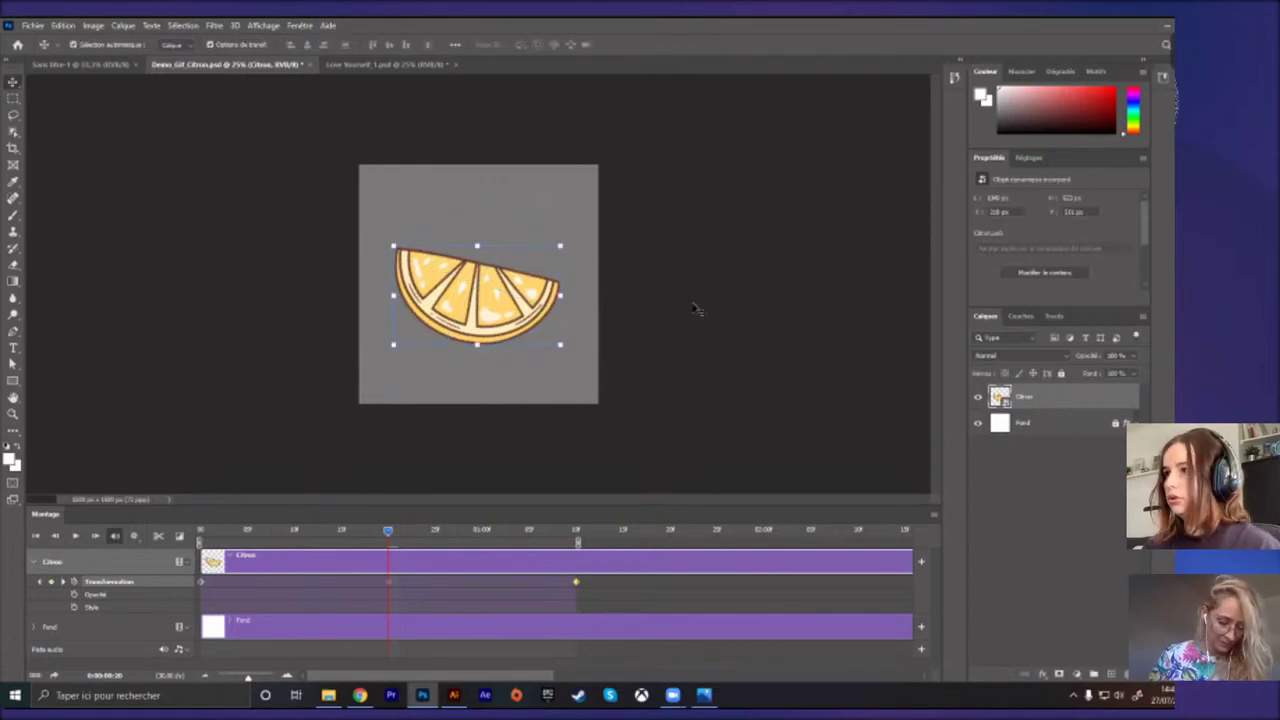
# Step: Play back the lemon slice's swinging animation, check it around the middle keyframe, and return to the first frame
pyautogui.press('space')
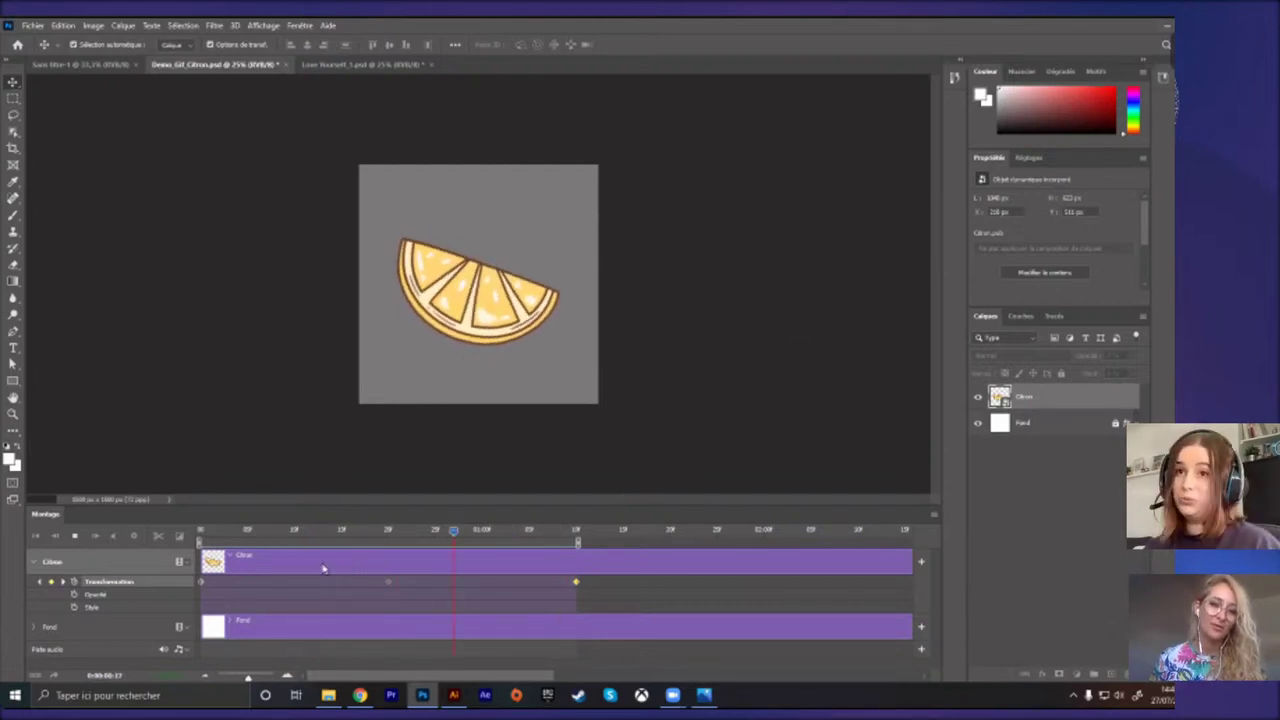
pyautogui.click(420, 528)
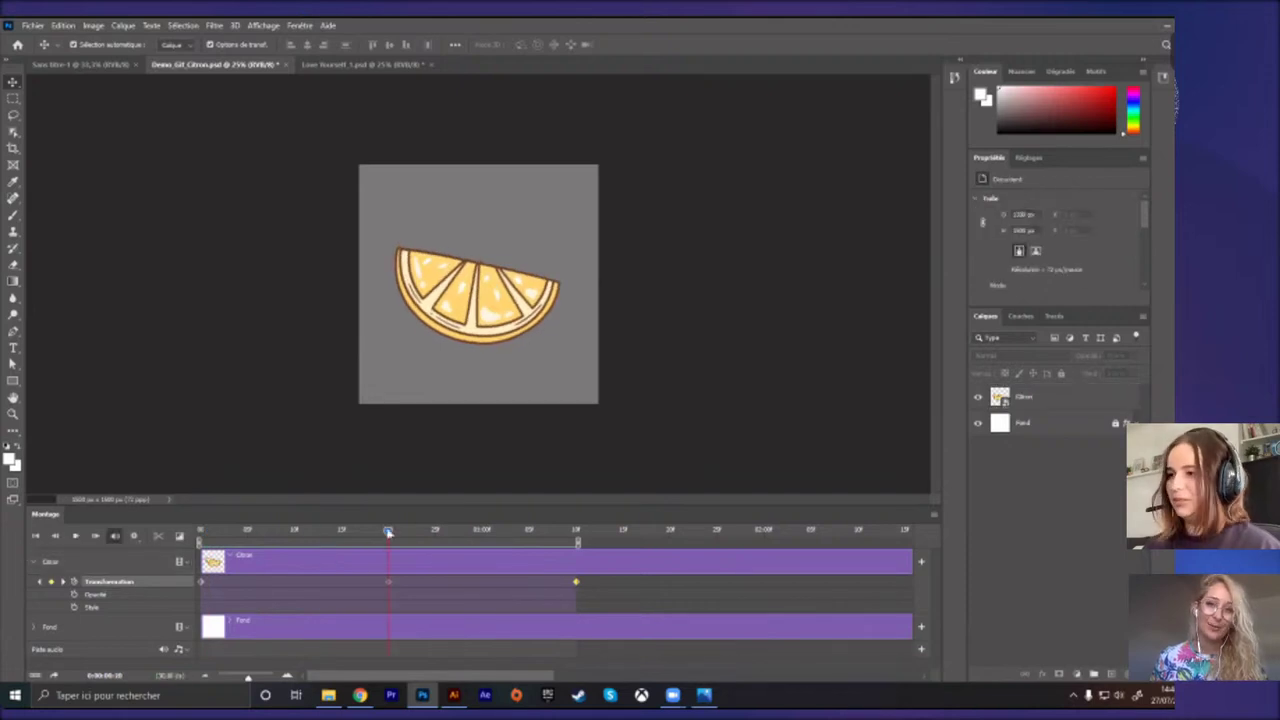
pyautogui.moveTo(390, 515); pyautogui.dragTo(365, 523)
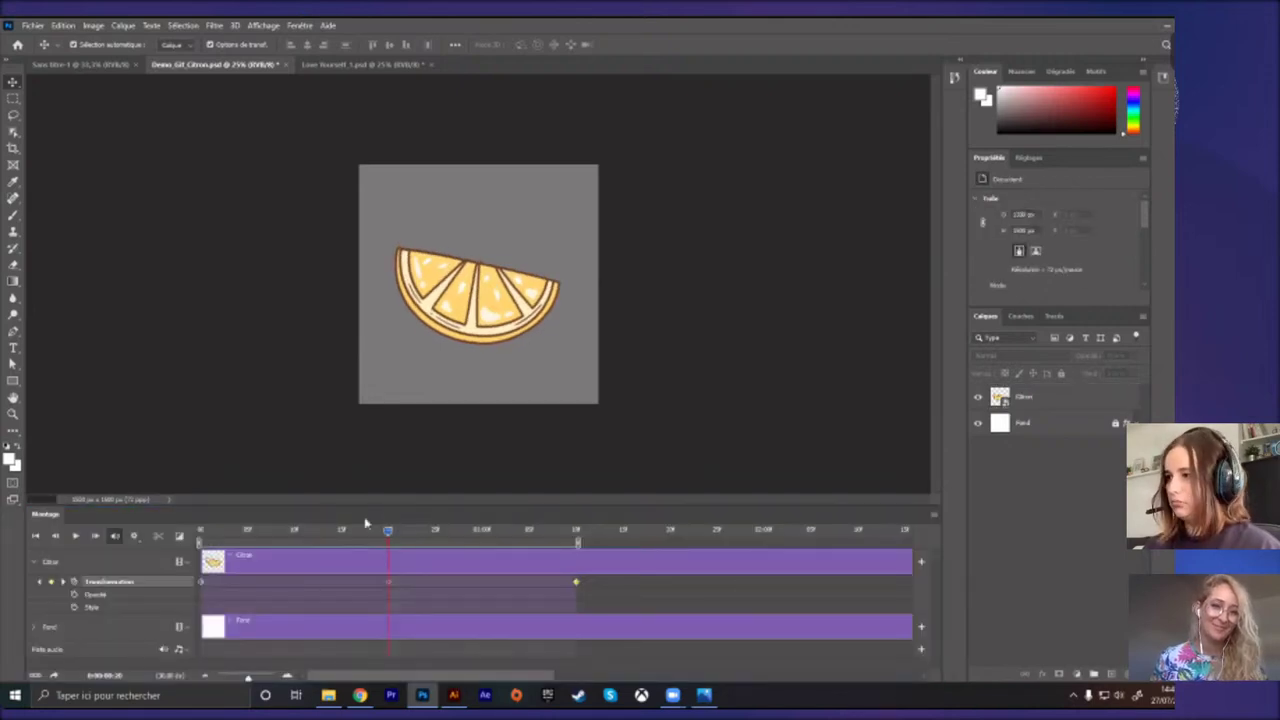
pyautogui.press('space')
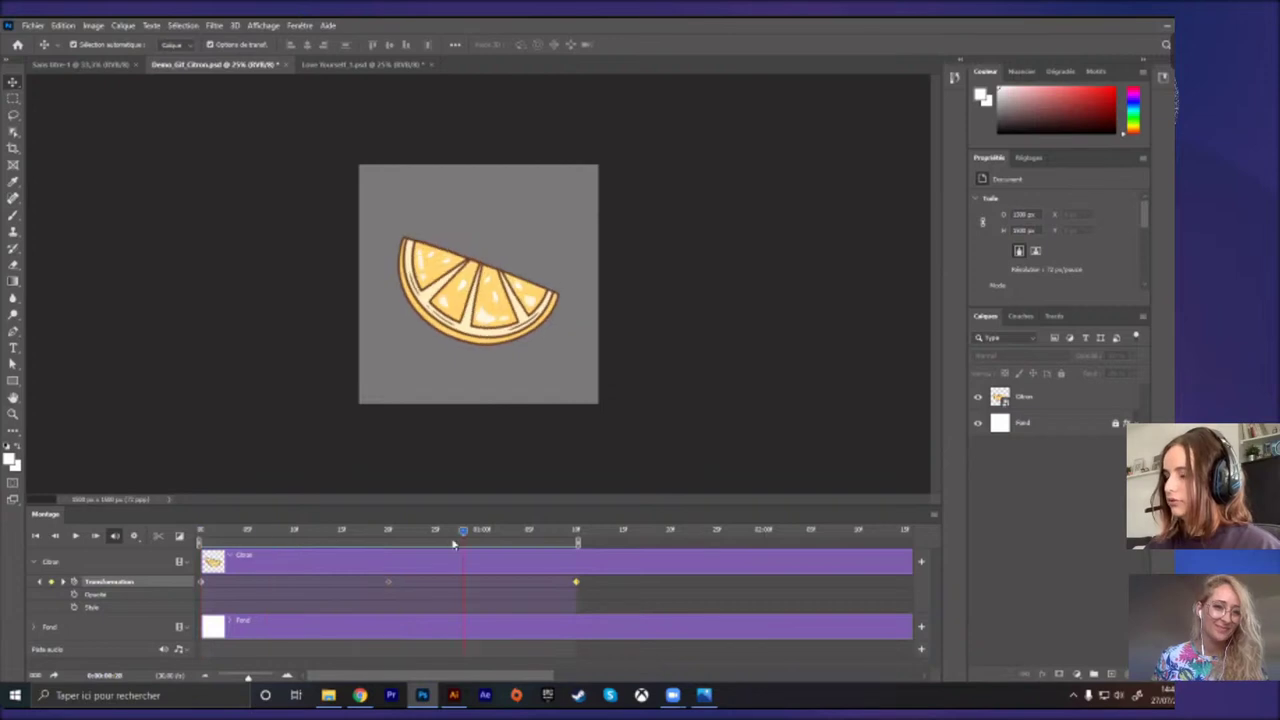
pyautogui.click(35, 540)
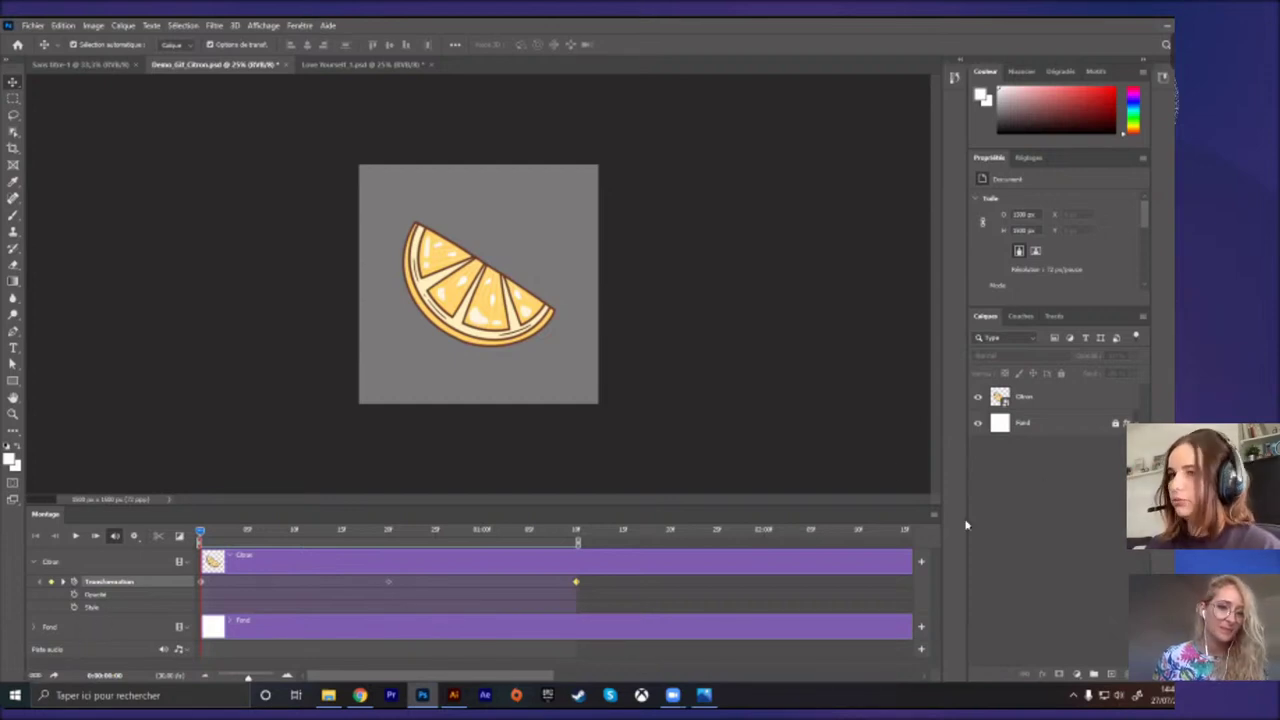
# Step: Delete the document's current timeline and create a new video timeline
pyautogui.click(935, 518)
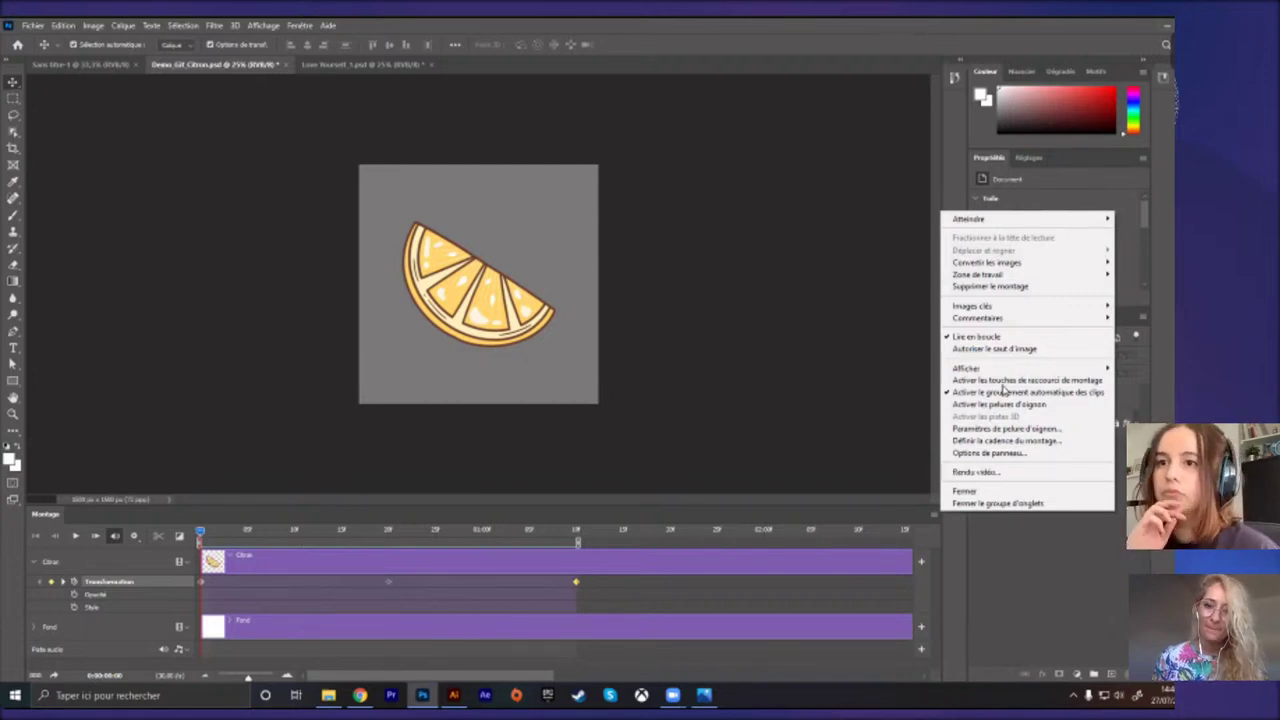
pyautogui.click(985, 286)
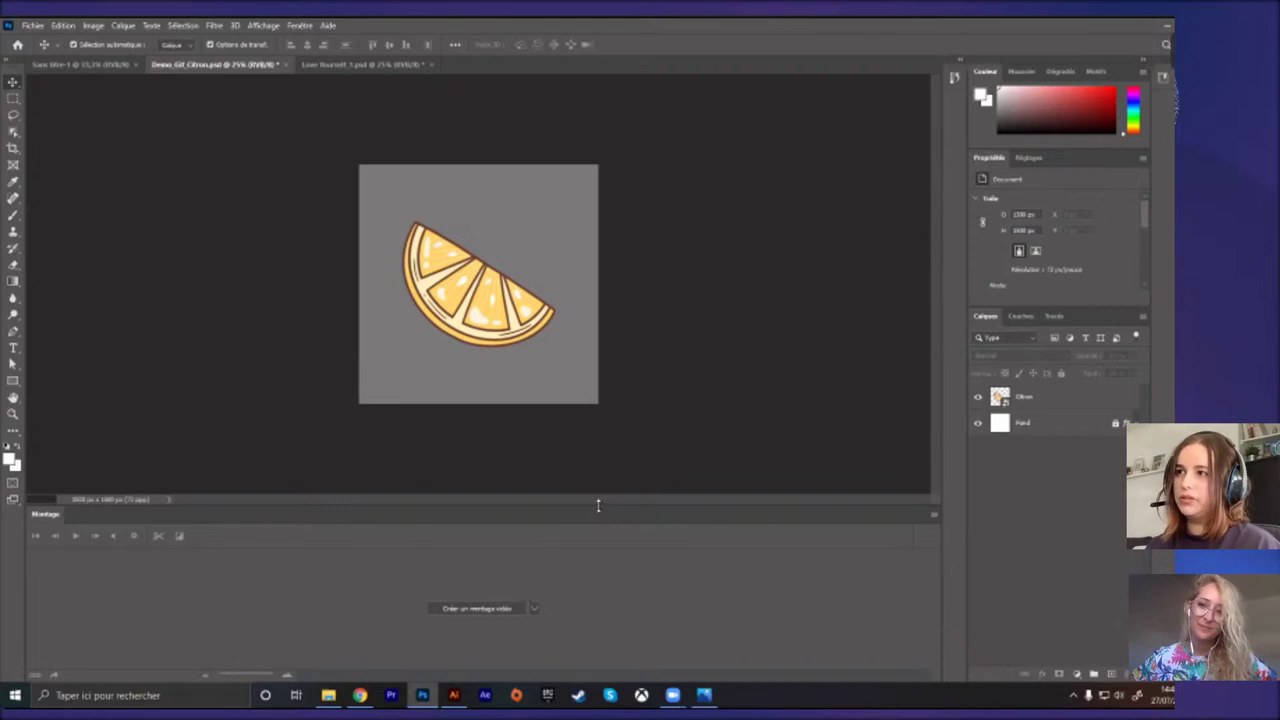
pyautogui.click(472, 610)
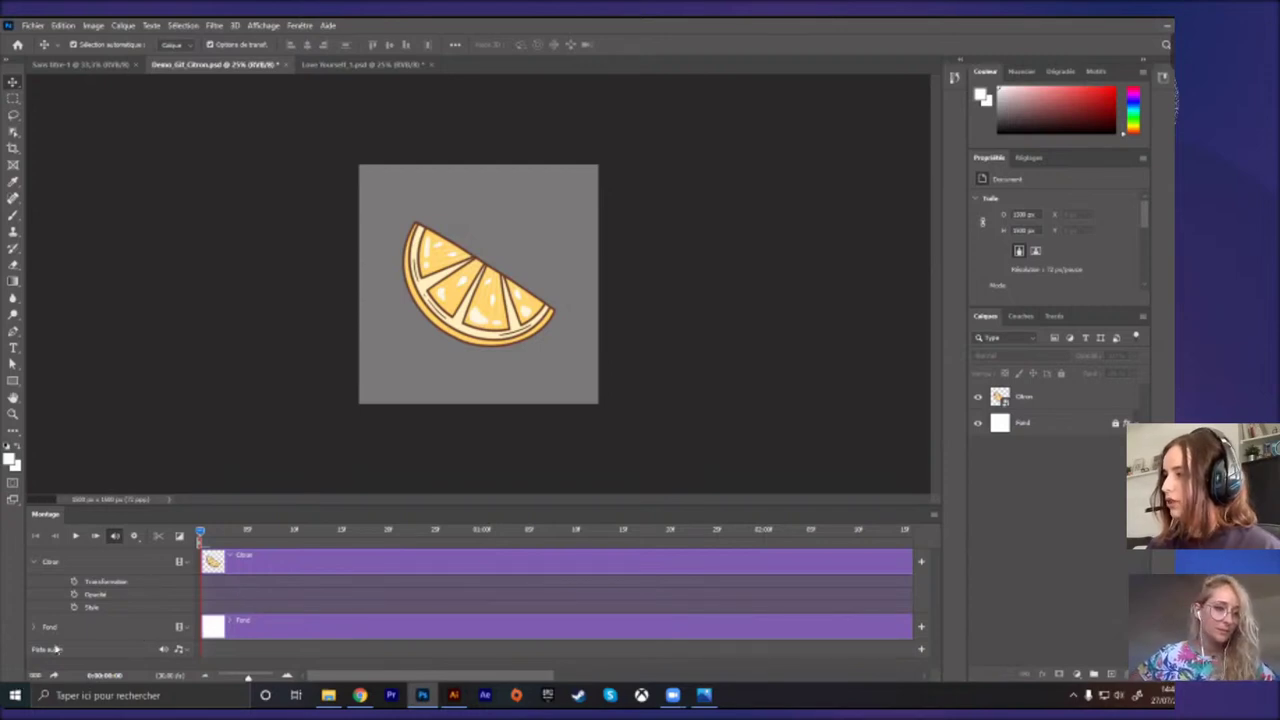
# Step: Convert the video timeline to a frame animation and duplicate its first frame
pyautogui.click(36, 677)
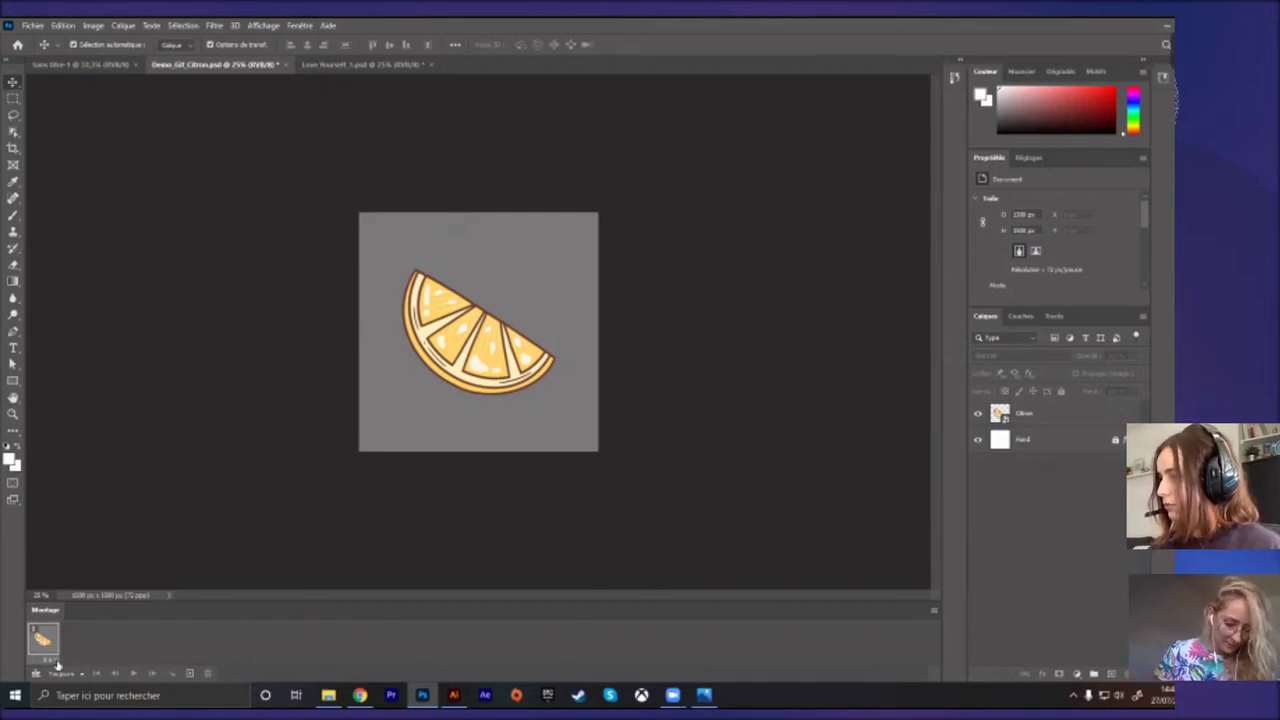
pyautogui.click(190, 676)
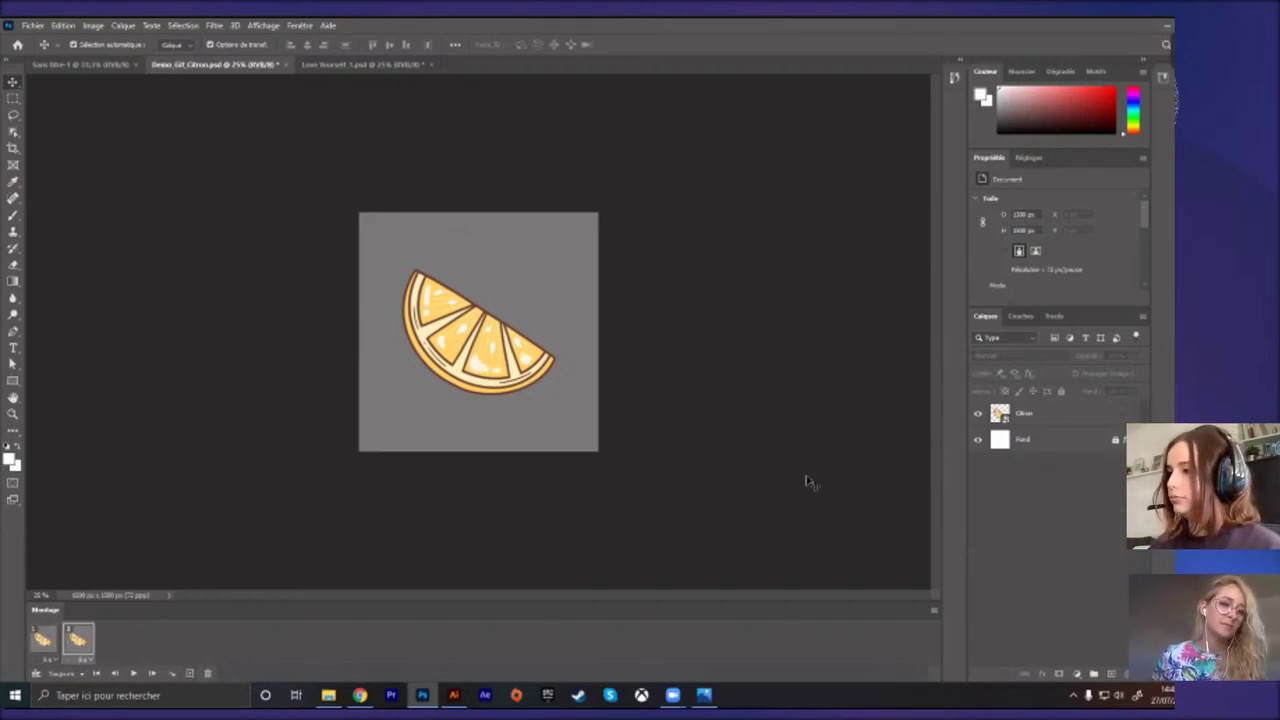
# Step: Set a custom frame delay of less than one second for both animation frames
pyautogui.click(57, 659)
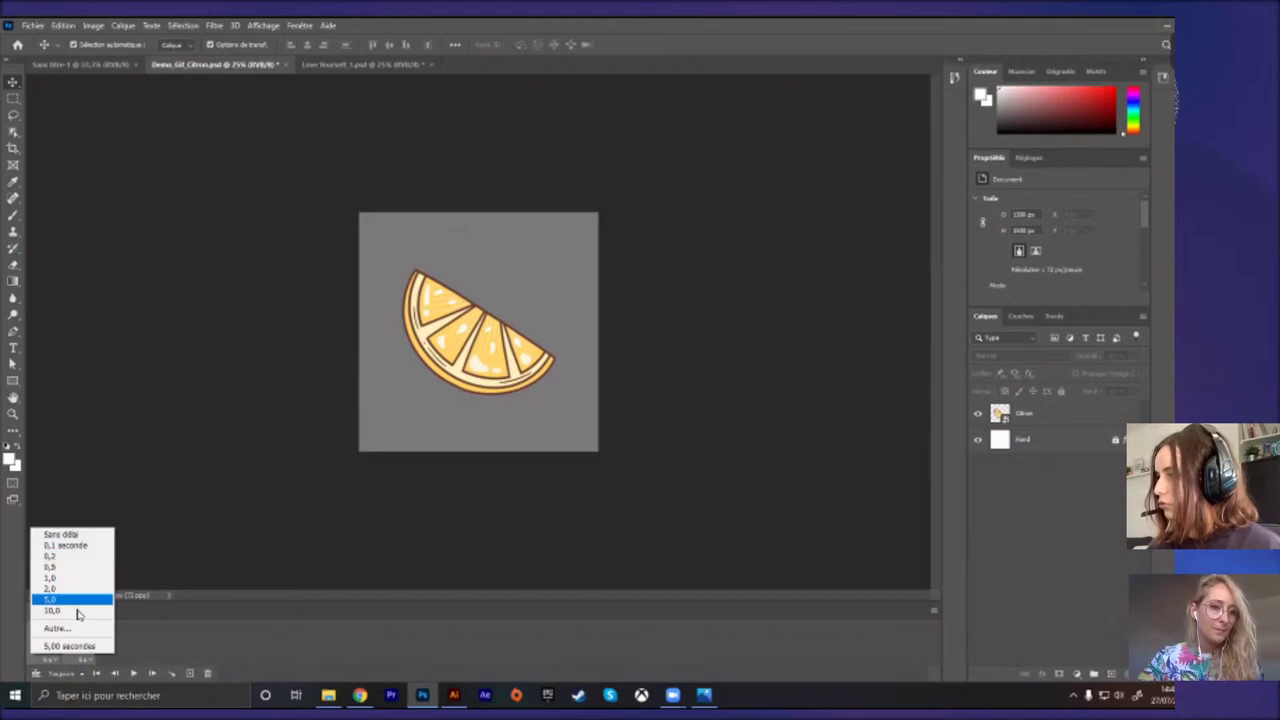
pyautogui.click(84, 630)
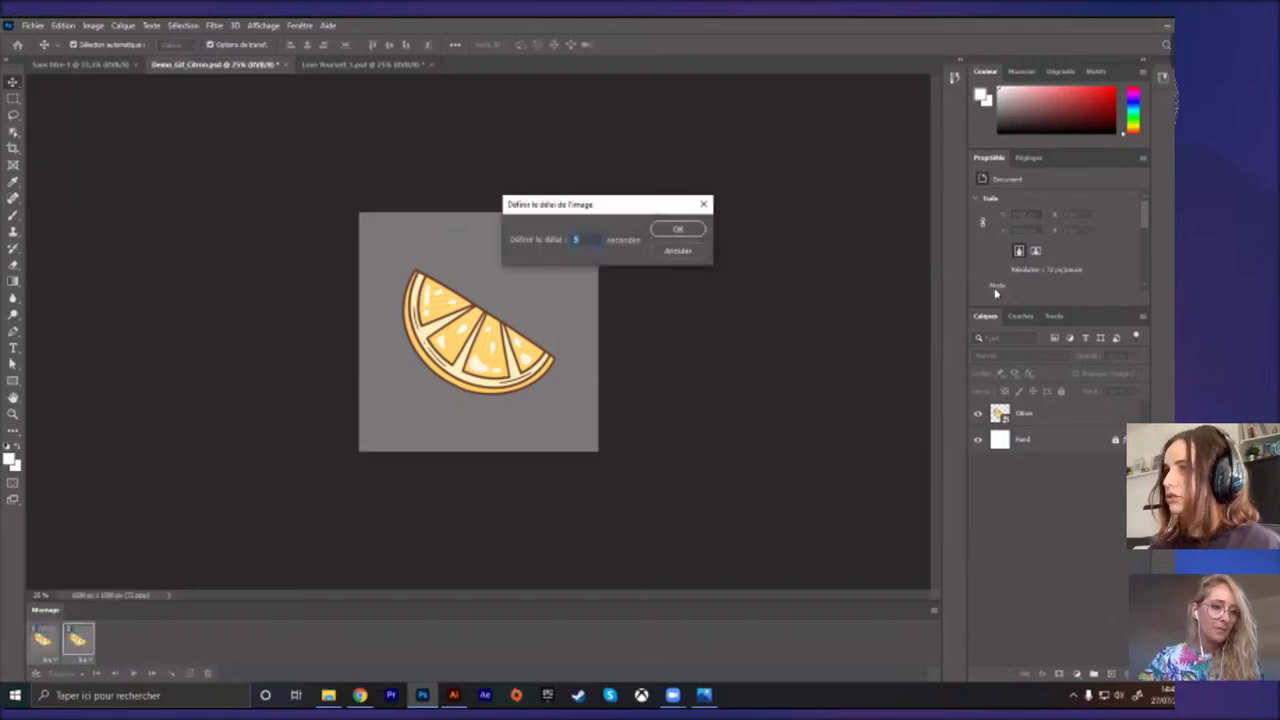
pyautogui.write('0,')
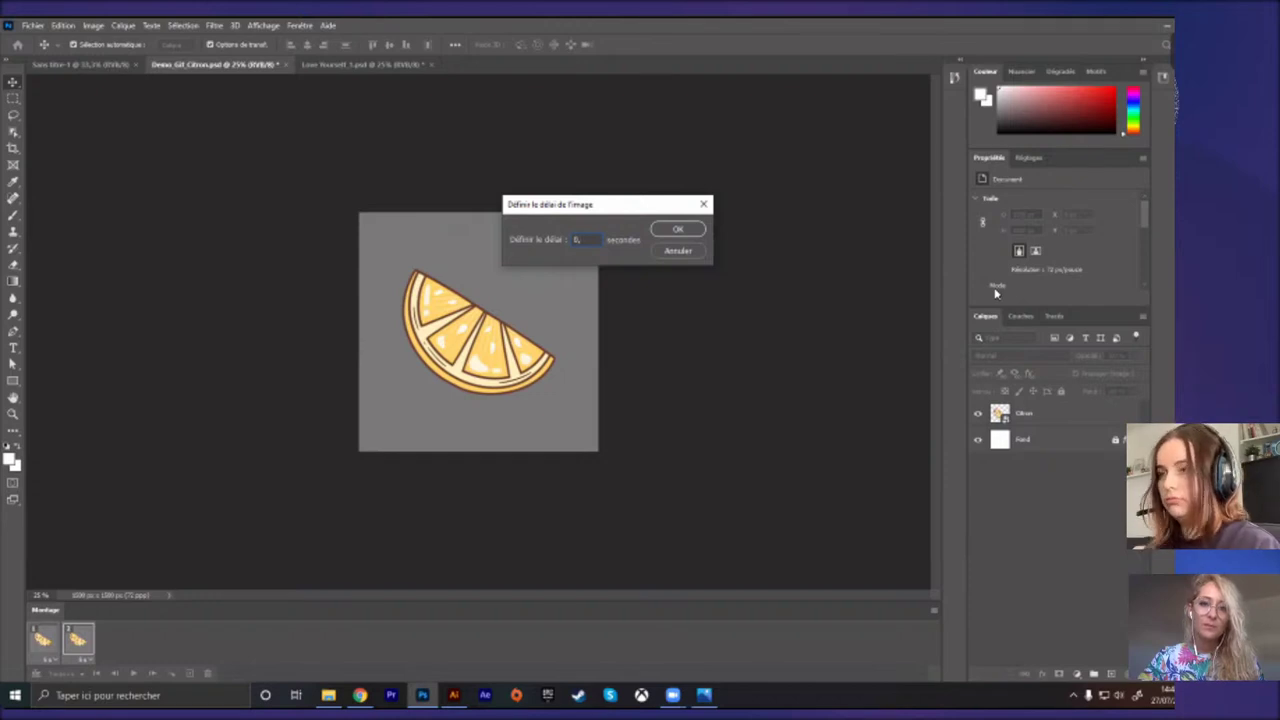
pyautogui.press('Return')
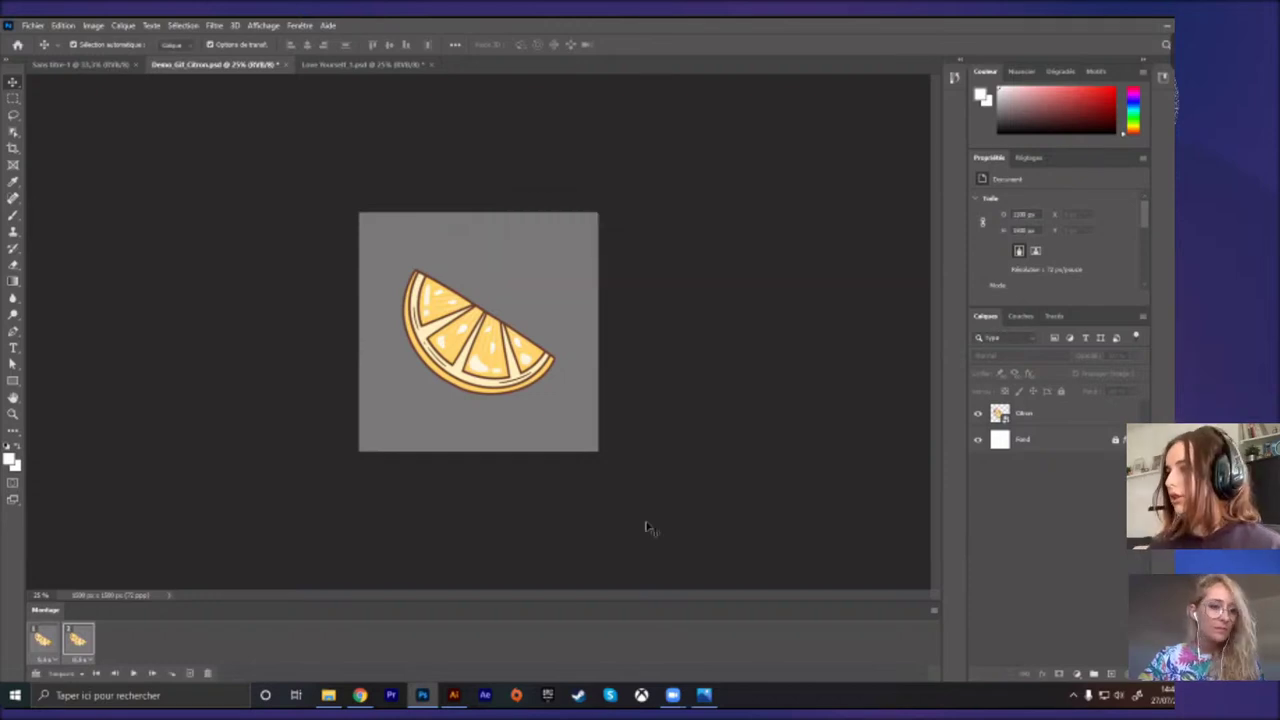
# Step: With the second frame active, duplicate the Citron layer and rotate the copy slightly counterclockwise
pyautogui.click(41, 639)
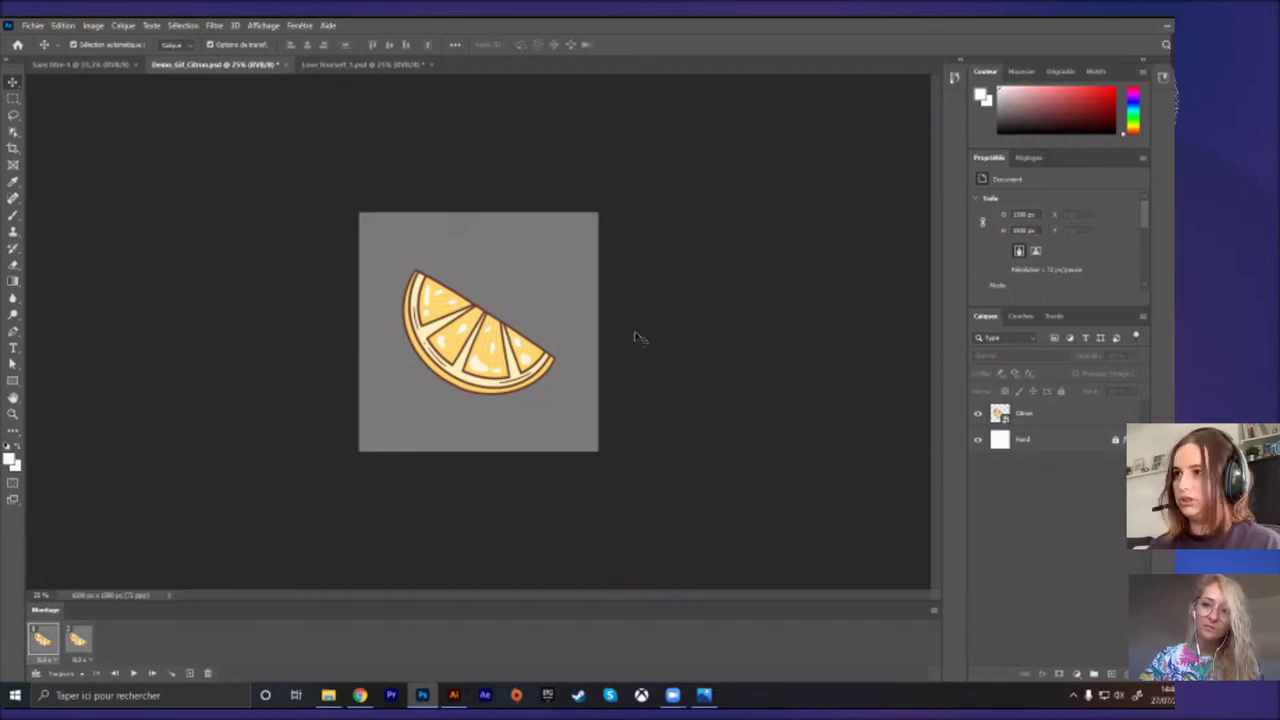
pyautogui.click(151, 673)
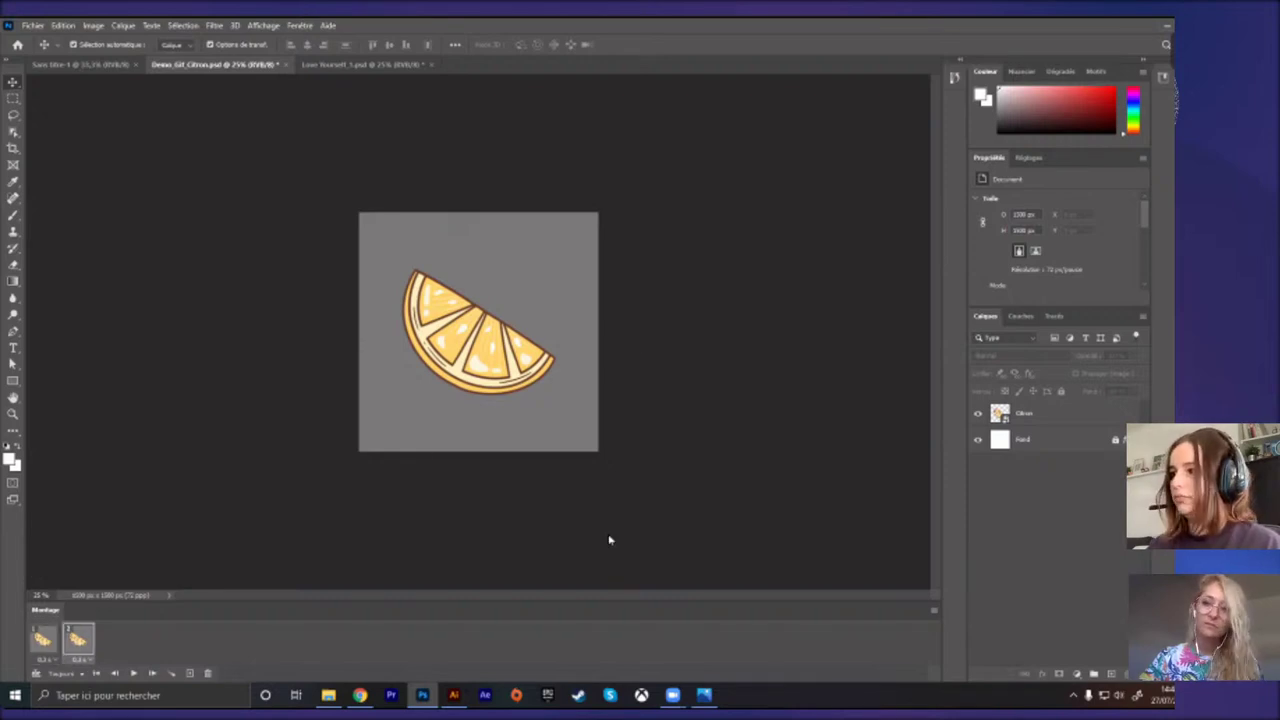
pyautogui.click(1068, 416)
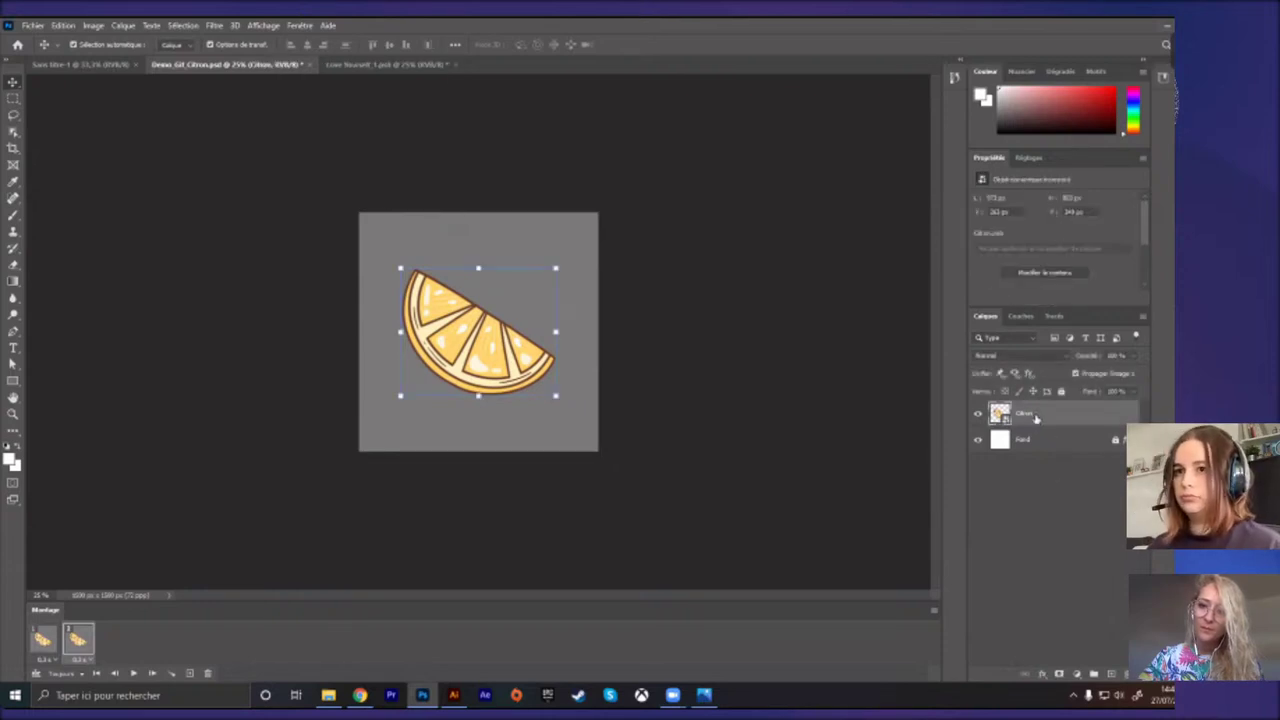
pyautogui.hotkey('ctrl', 'j')
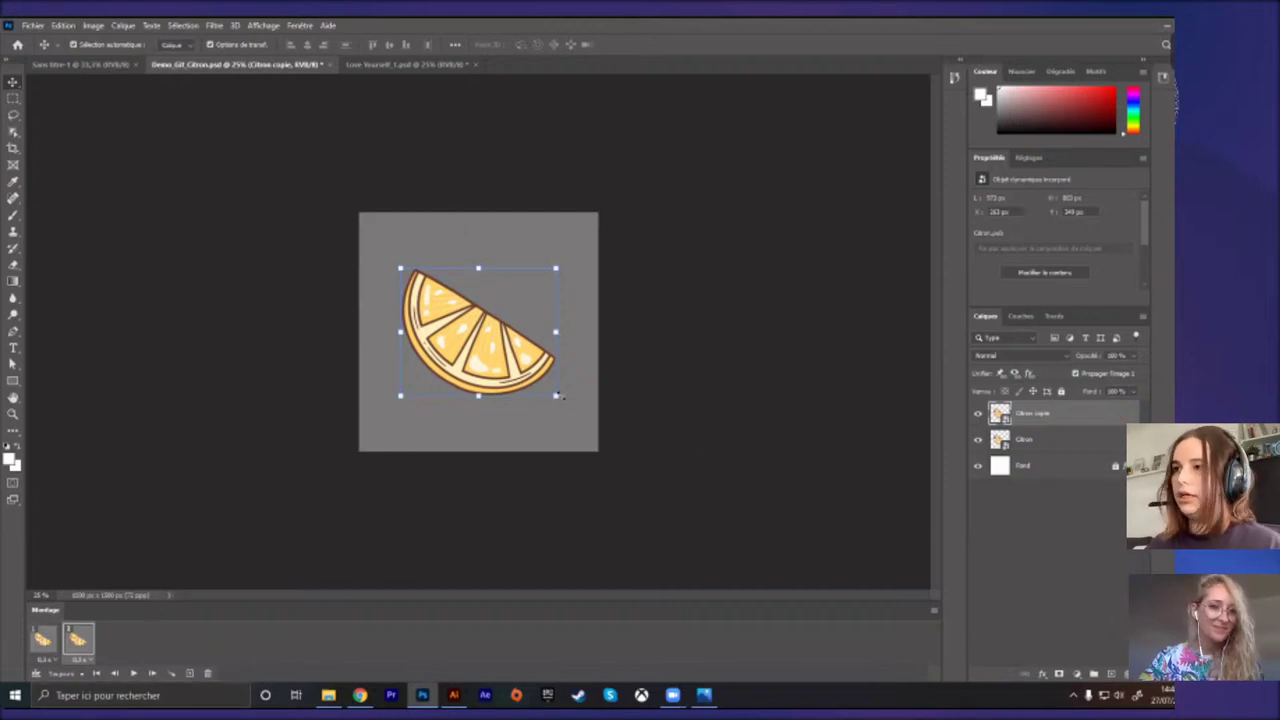
pyautogui.moveTo(564, 405); pyautogui.dragTo(590, 378)
pyautogui.press('Return')
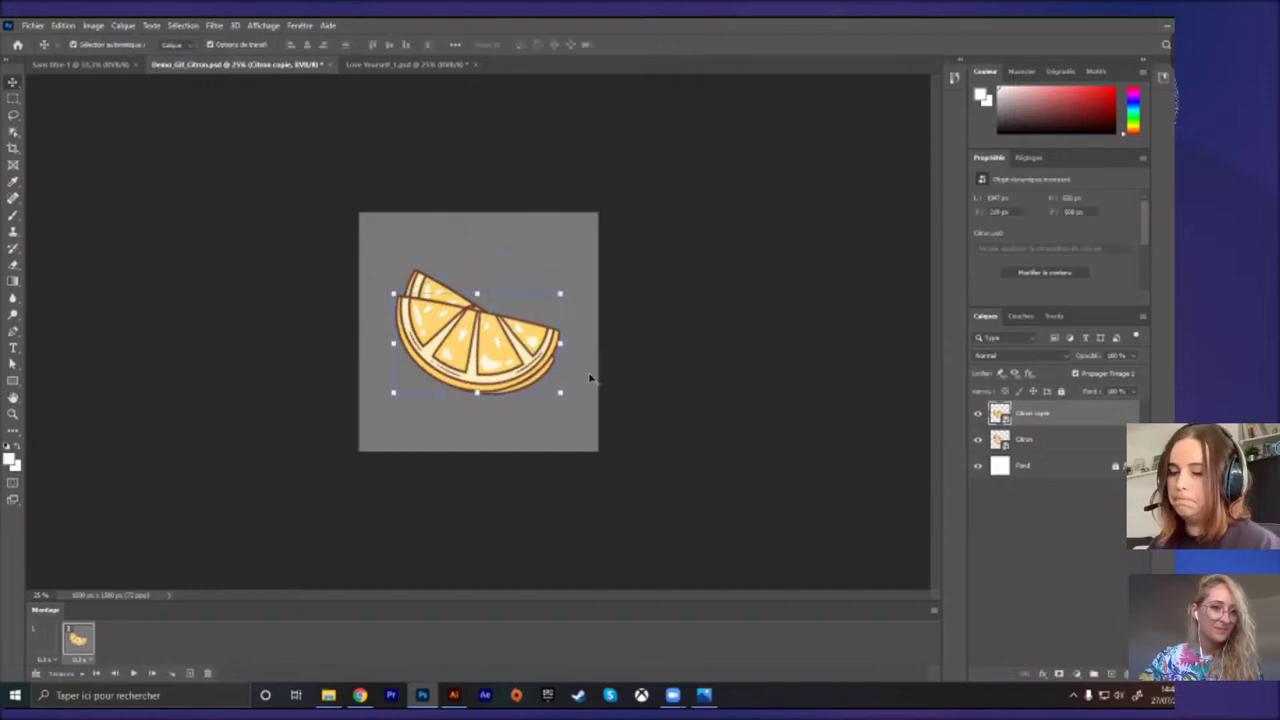
# Step: Show only the Citron layer in frame 1 and only Citron copie in frame 2, and play the animation
pyautogui.click(978, 439)
pyautogui.click(45, 638)
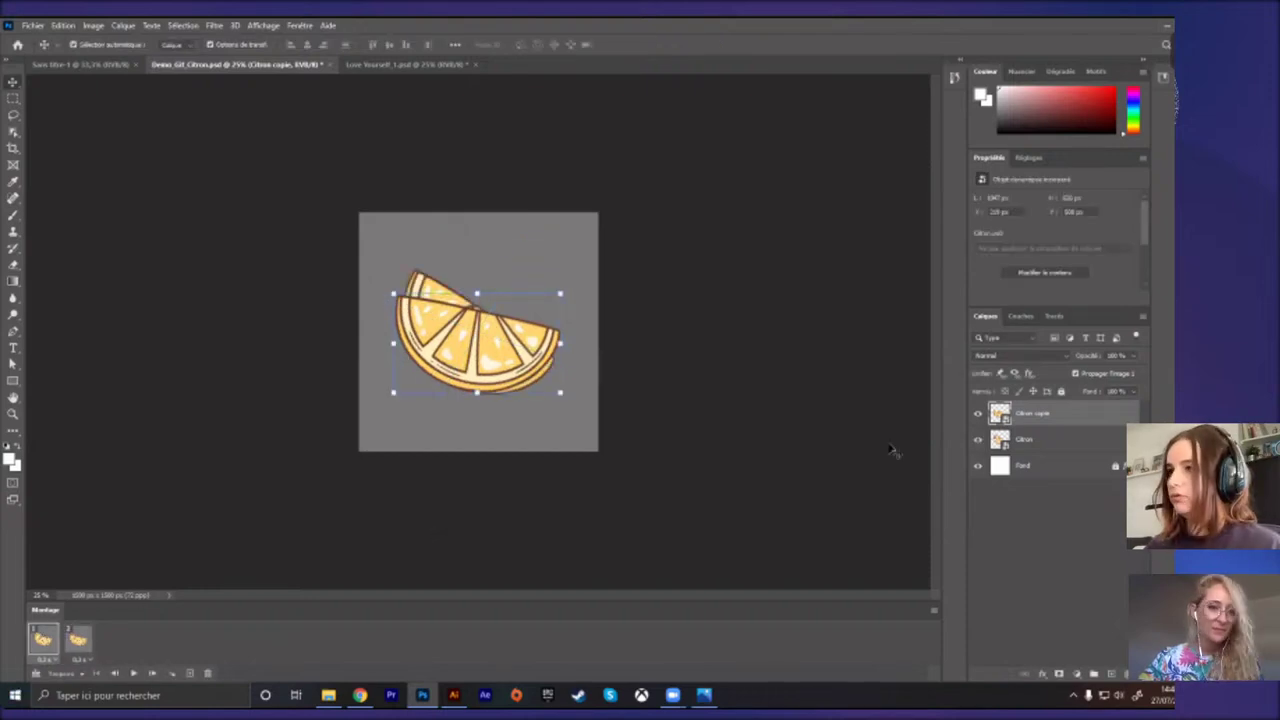
pyautogui.click(978, 414)
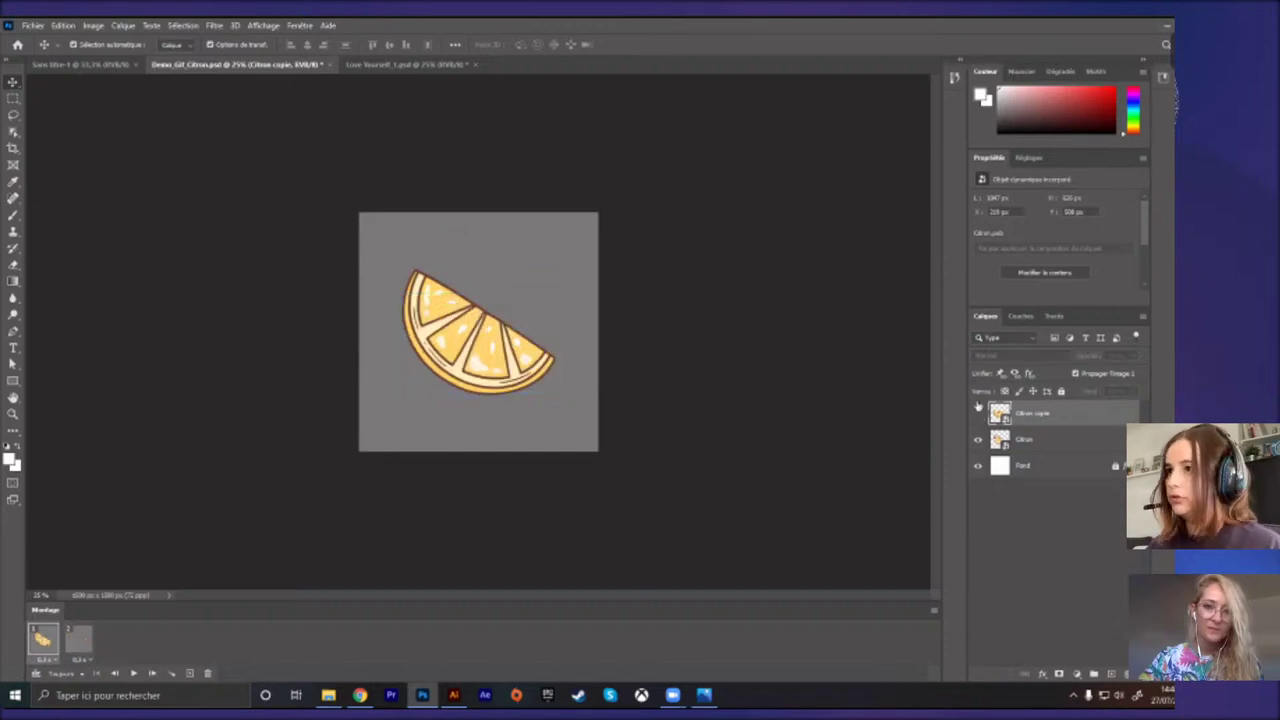
pyautogui.press('space')
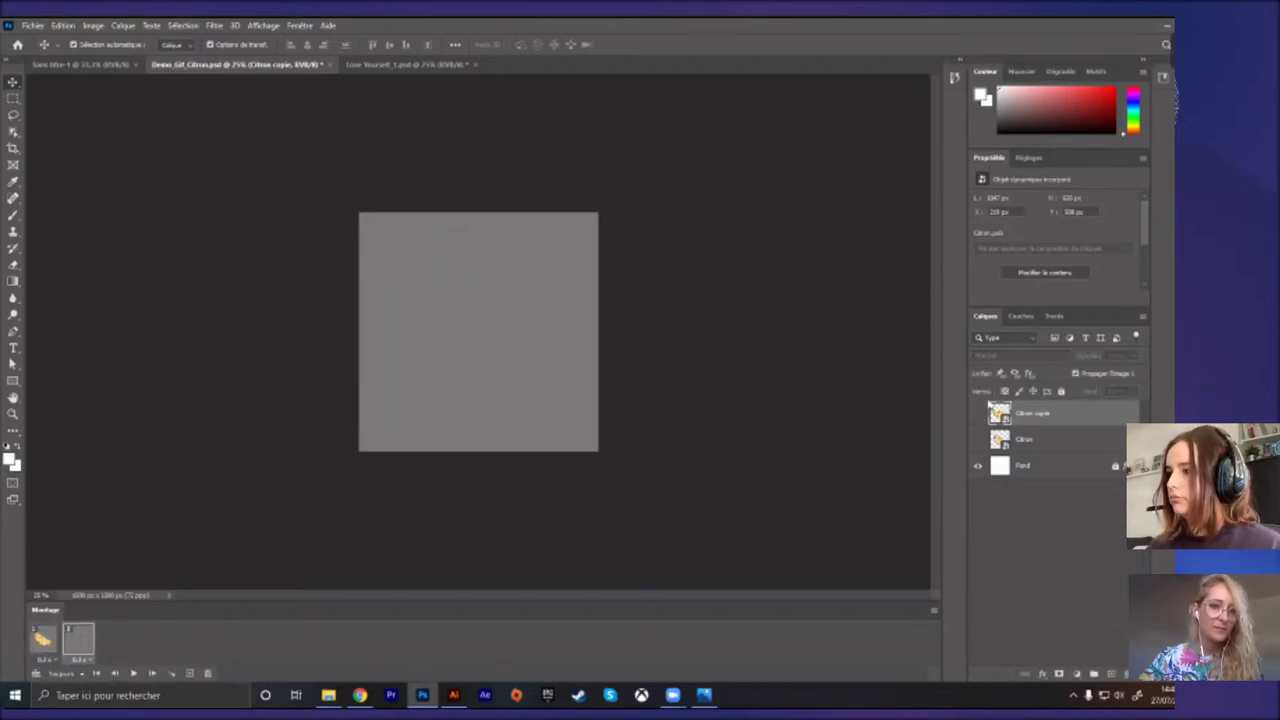
pyautogui.click(978, 413)
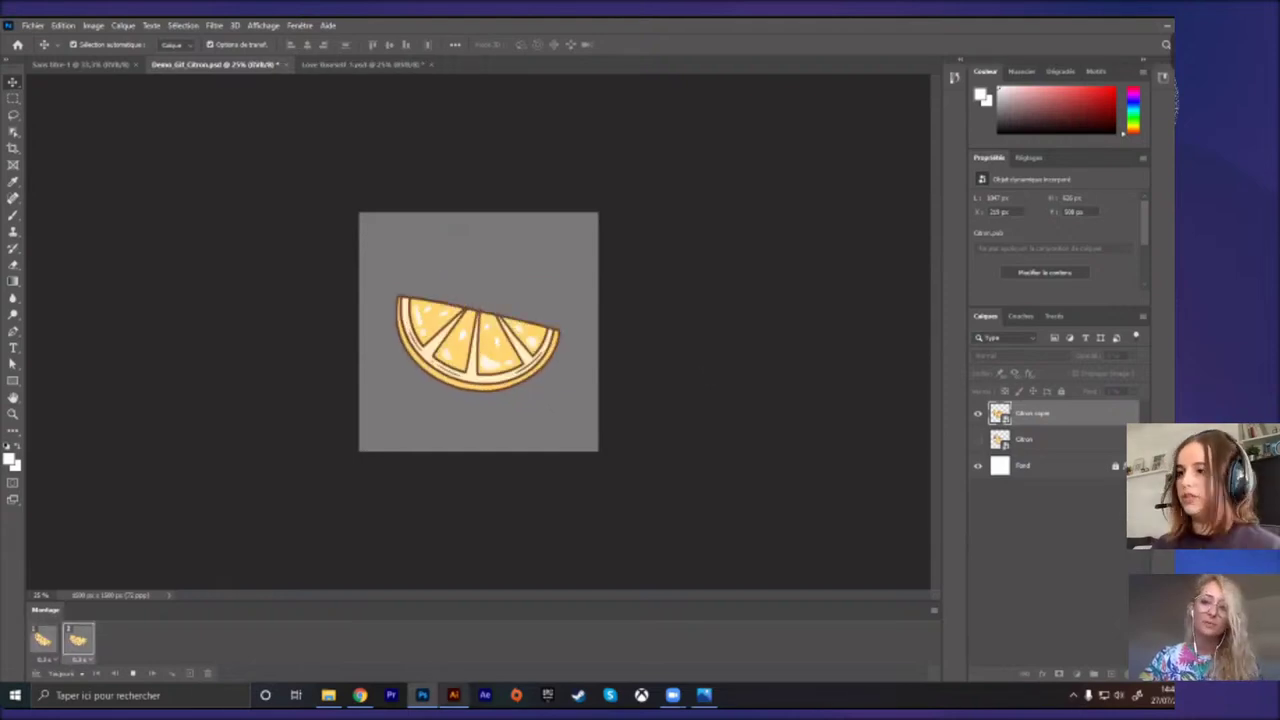
pyautogui.click(710, 369)
# Step: Switch to Chrome and browse the illustrator's animated stickers on the Giphy channel page
pyautogui.click(359, 694)
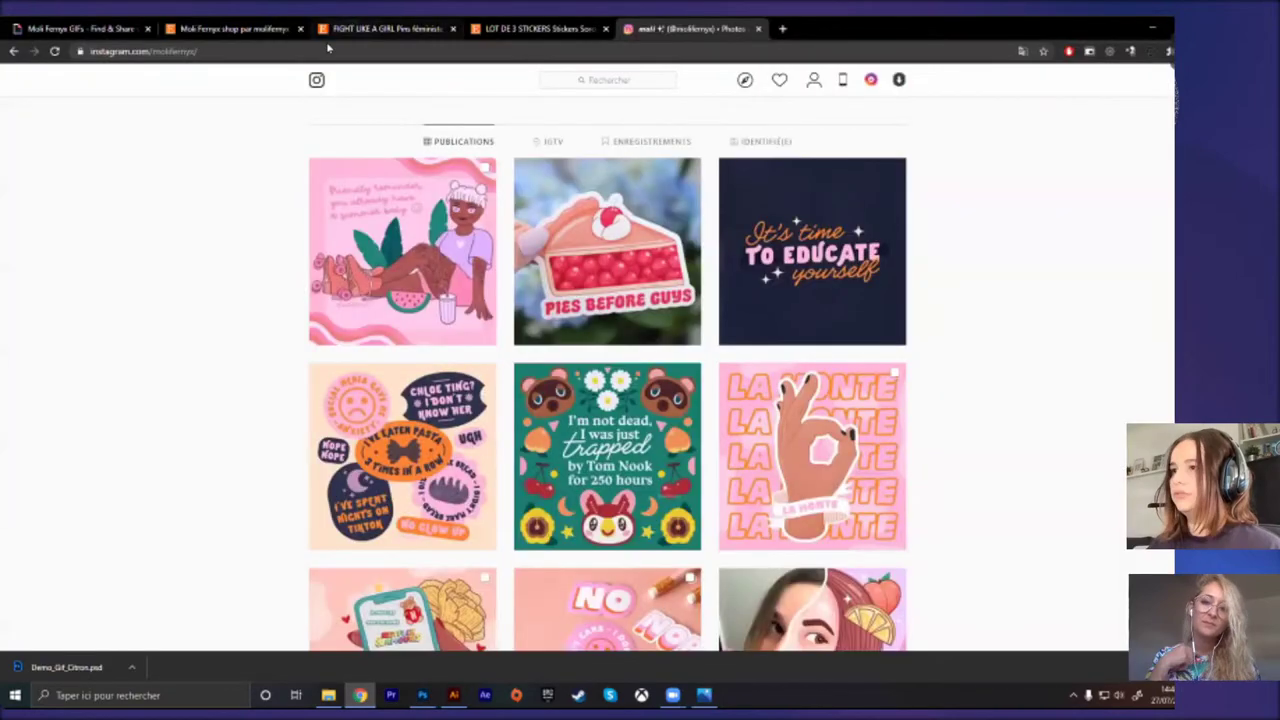
pyautogui.click(100, 29)
pyautogui.scroll(20, 418, 289)
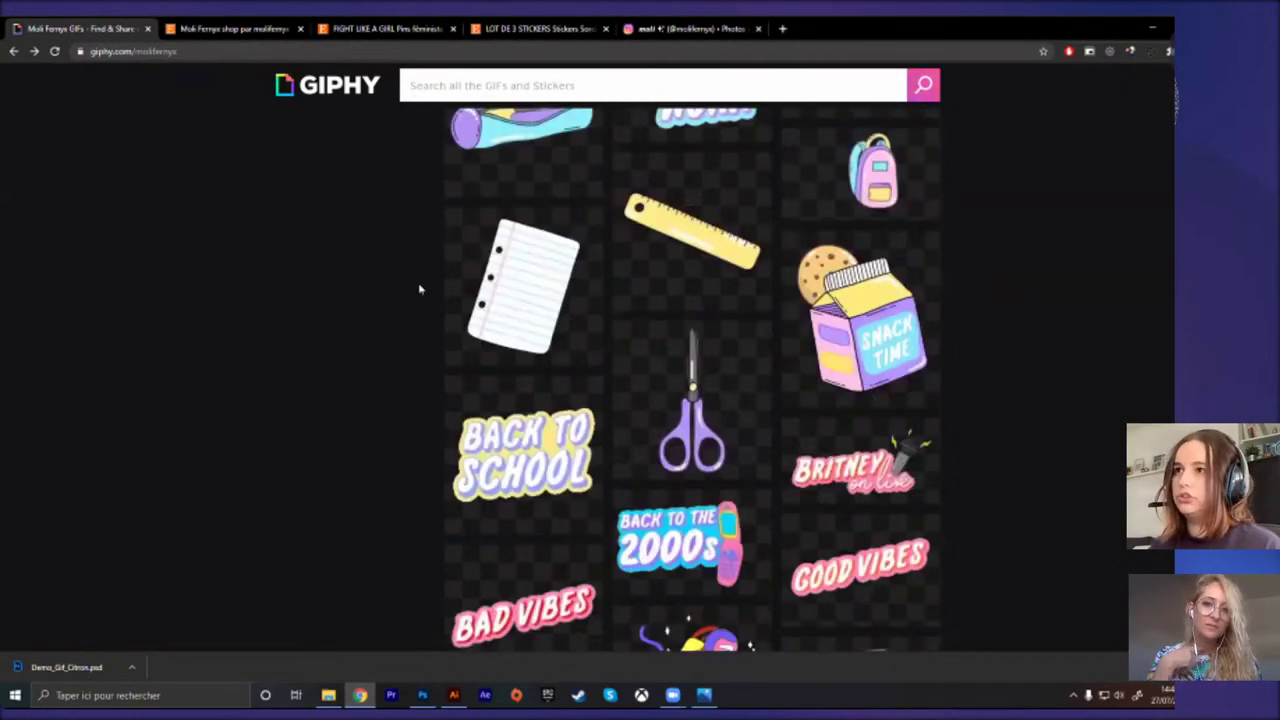
pyautogui.scroll(15, 418, 289)
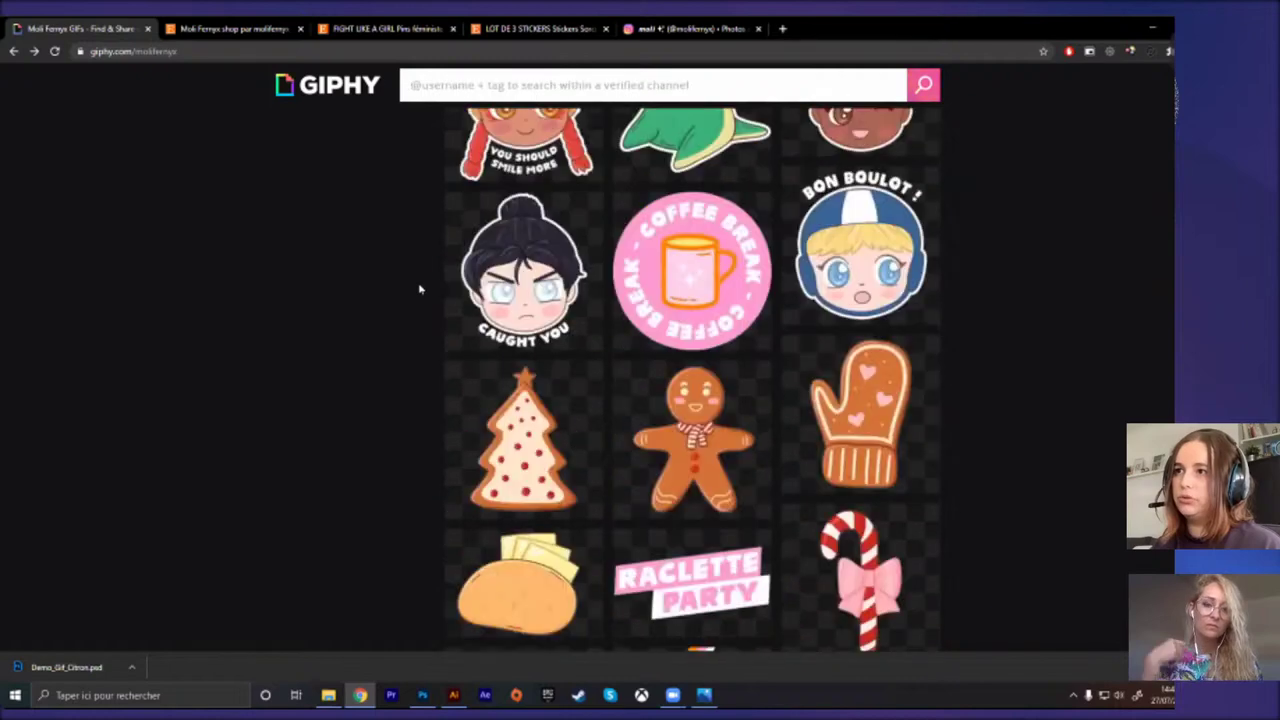
pyautogui.scroll(-1, 860, 330)
pyautogui.scroll(3, 860, 553)
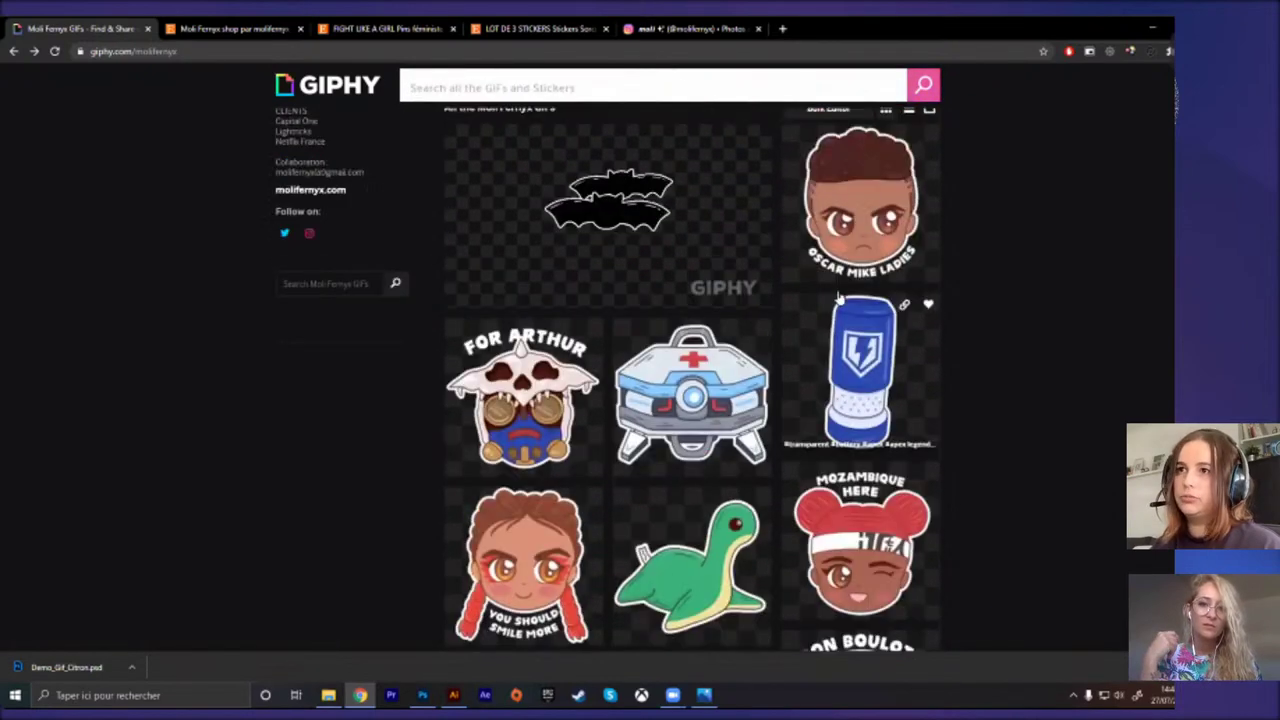
pyautogui.scroll(-2, 860, 553)
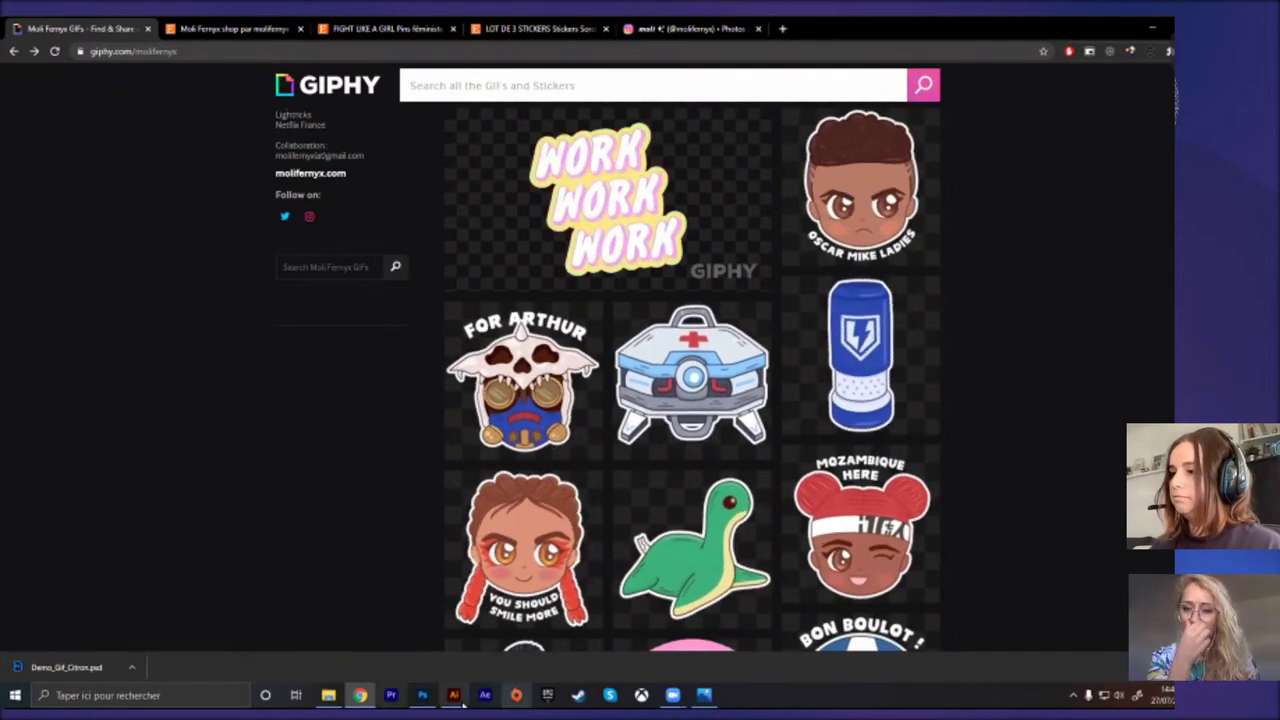
# Step: Switch to Photoshop to play the lemon slice animation, and return to Chrome to view the animated stickers on the Giphy channel page
pyautogui.click(422, 695)
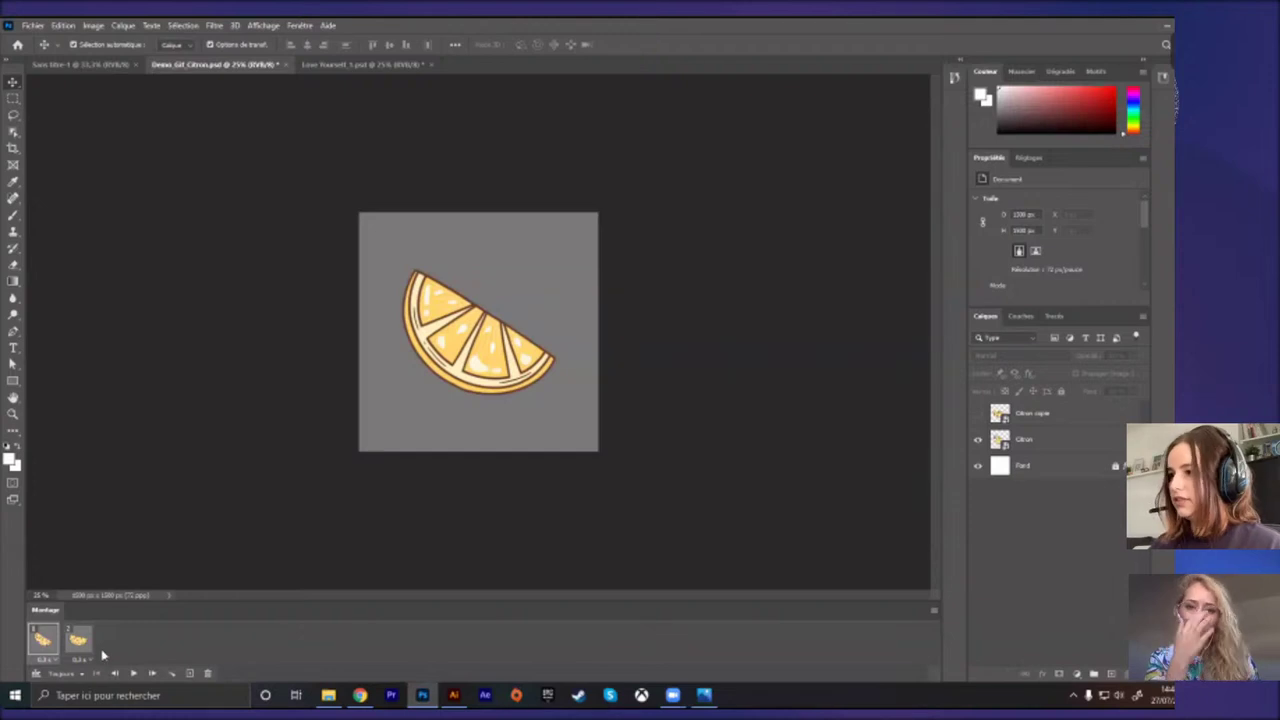
pyautogui.press('space')
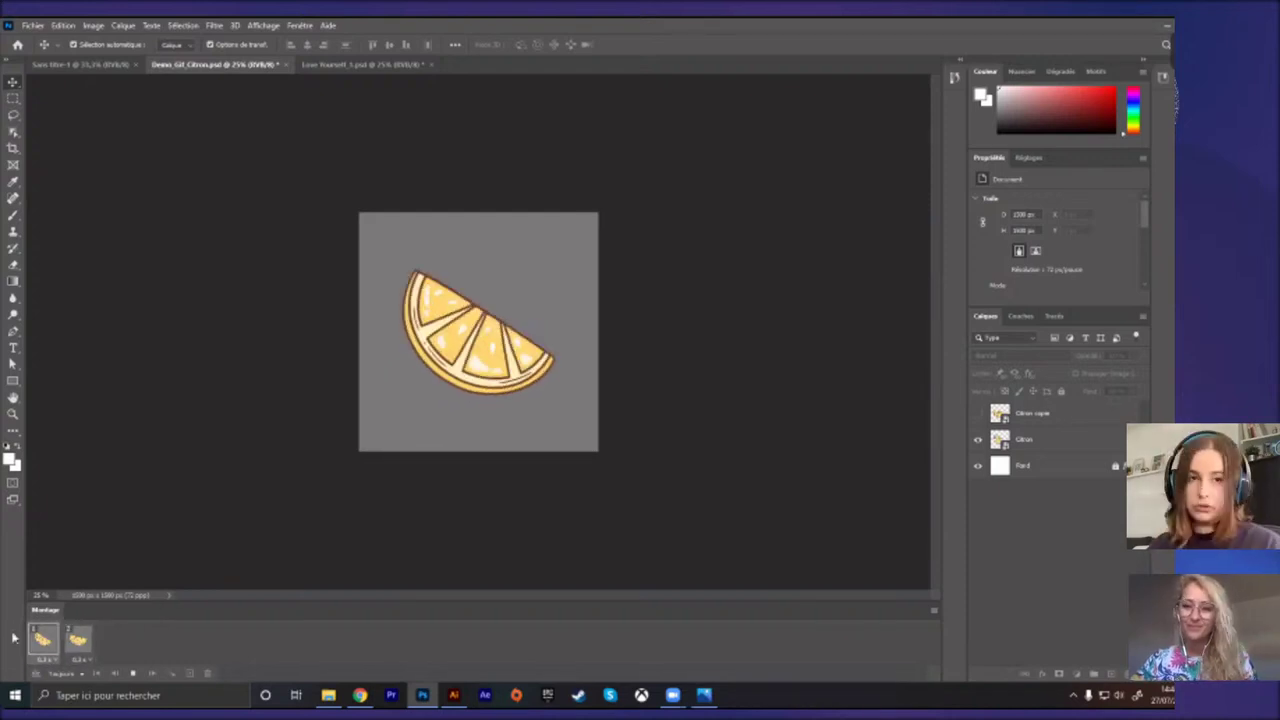
pyautogui.press('space')
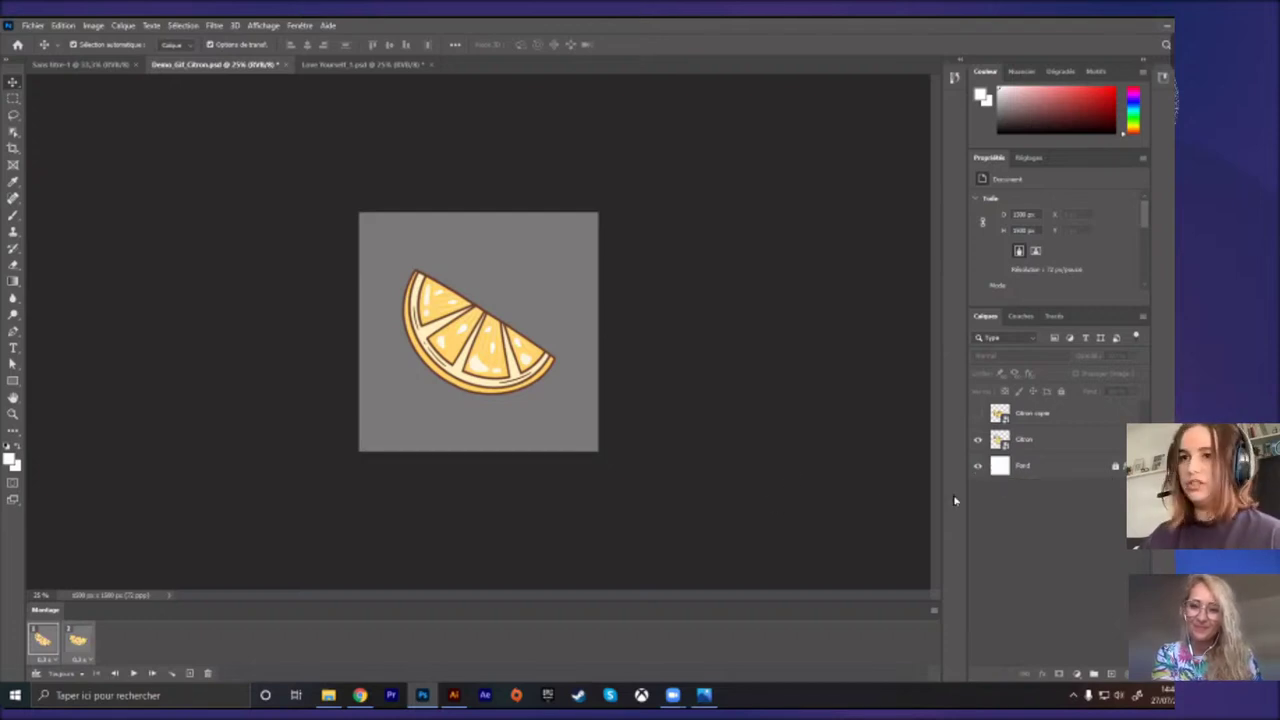
pyautogui.click(359, 695)
pyautogui.scroll(-2, 630, 410)
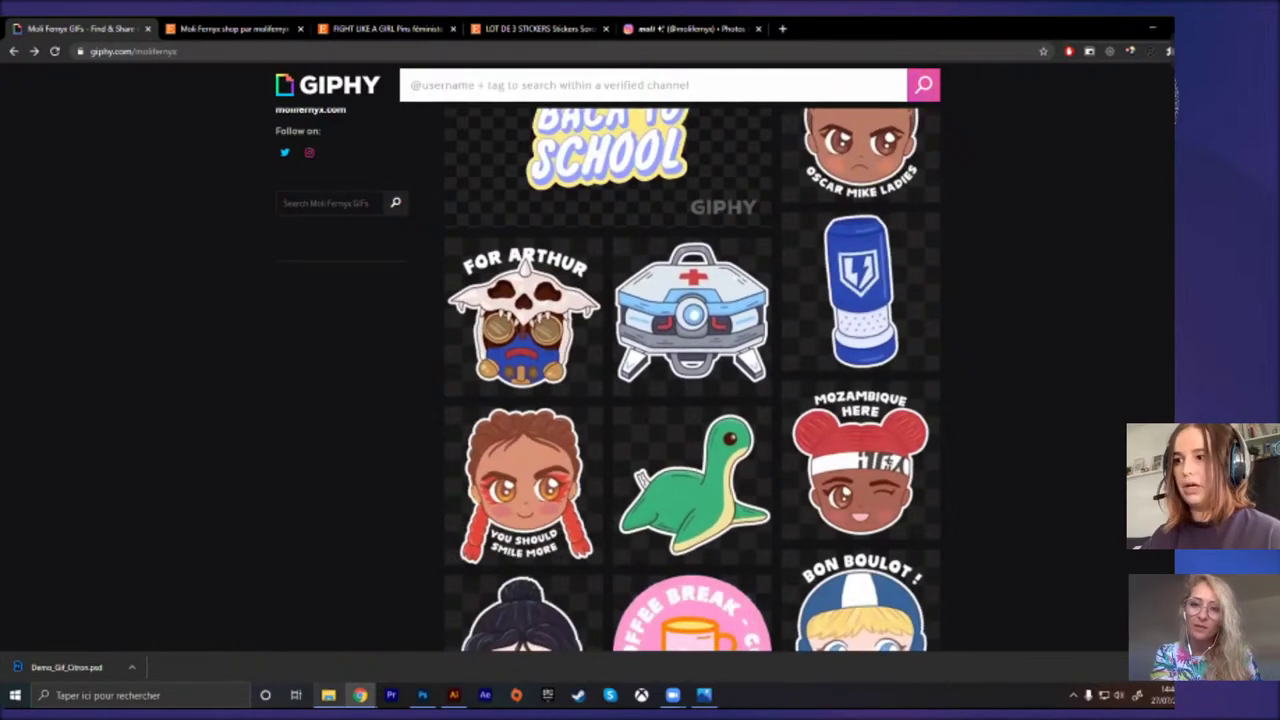
# Step: Switch to Photoshop, hide the Fond background layer and play the lemon slice animation on transparency
pyautogui.click(423, 695)
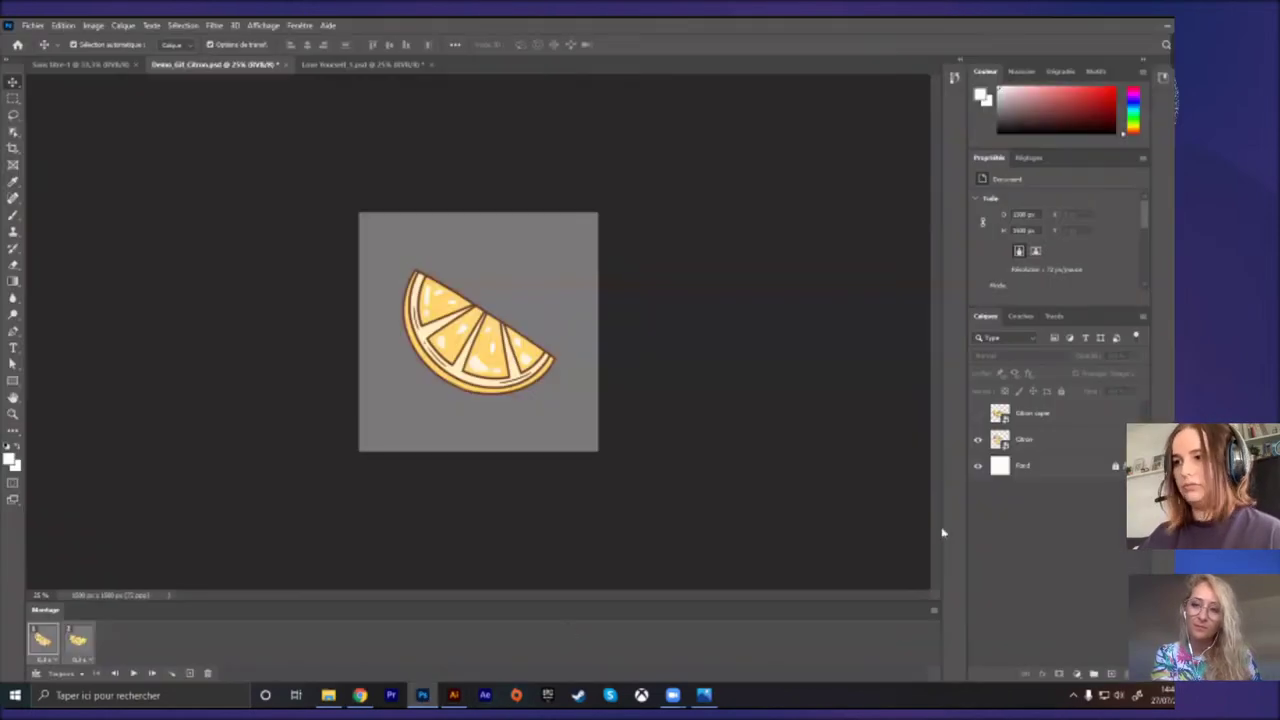
pyautogui.click(978, 465)
pyautogui.click(133, 673)
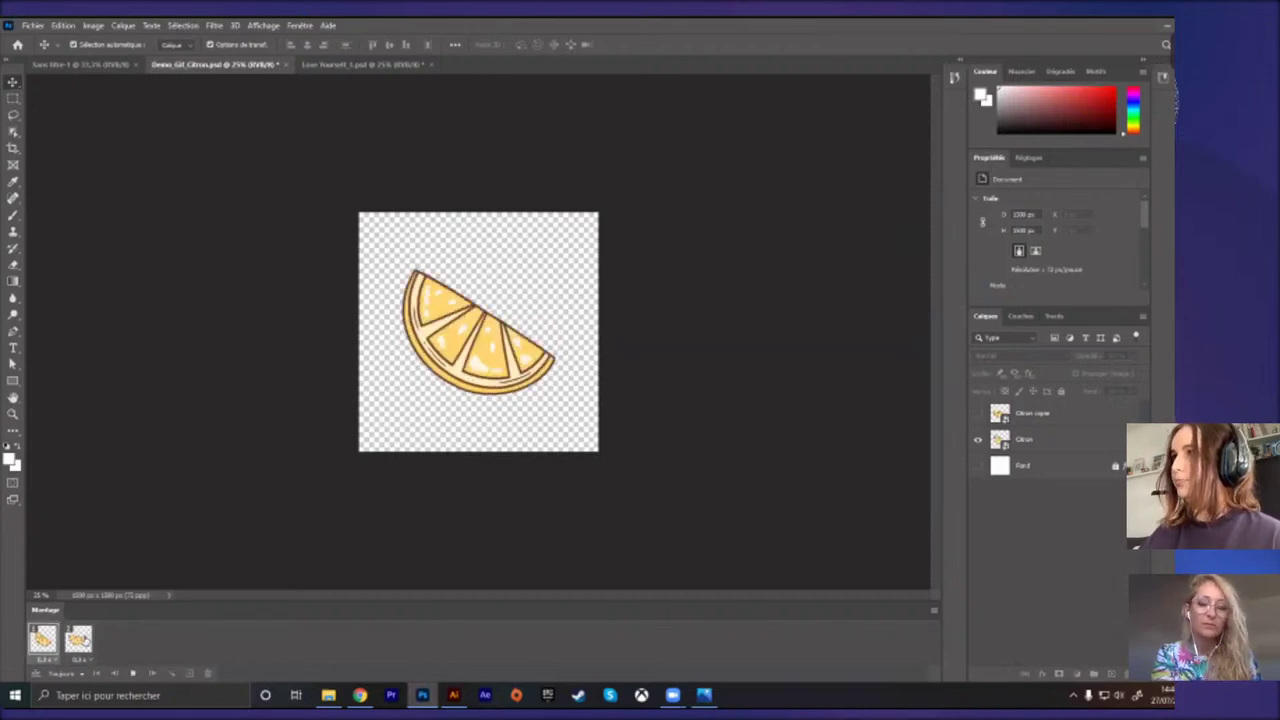
pyautogui.press('space')
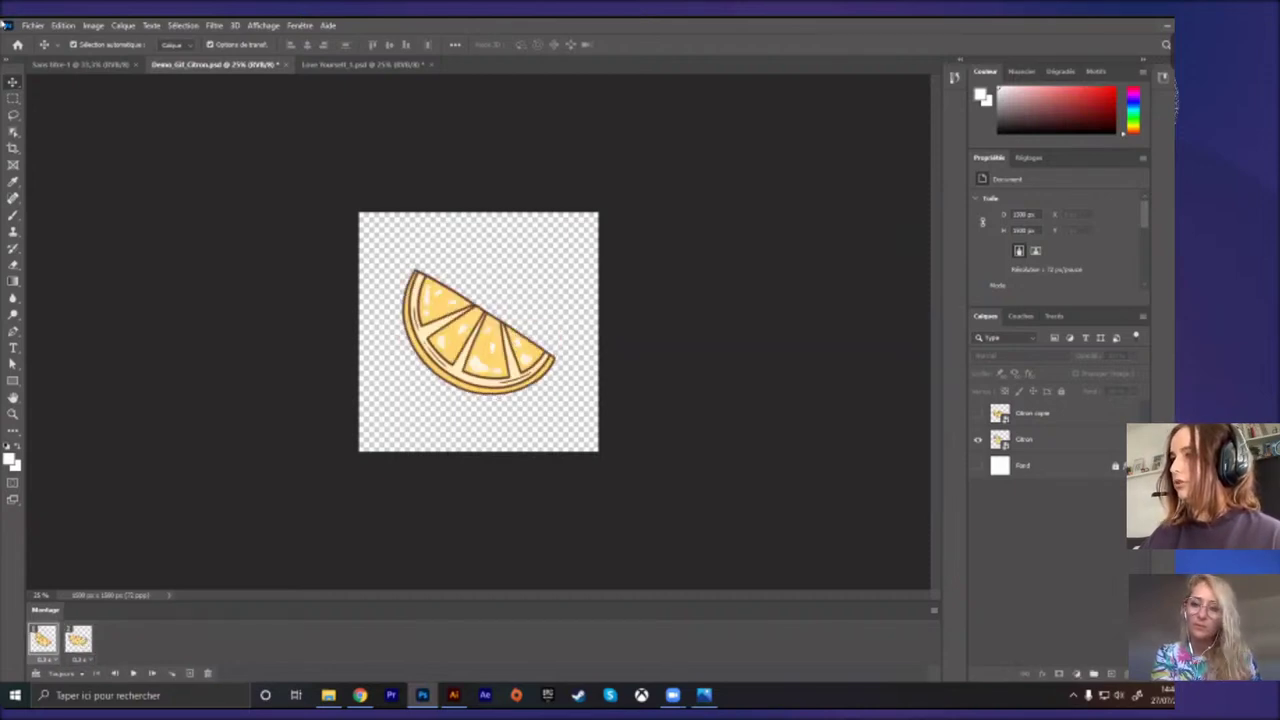
# Step: Start a Save for Web (legacy) export in GIF format with the preview at 25% showing the whole lemon slice
pyautogui.click(31, 25)
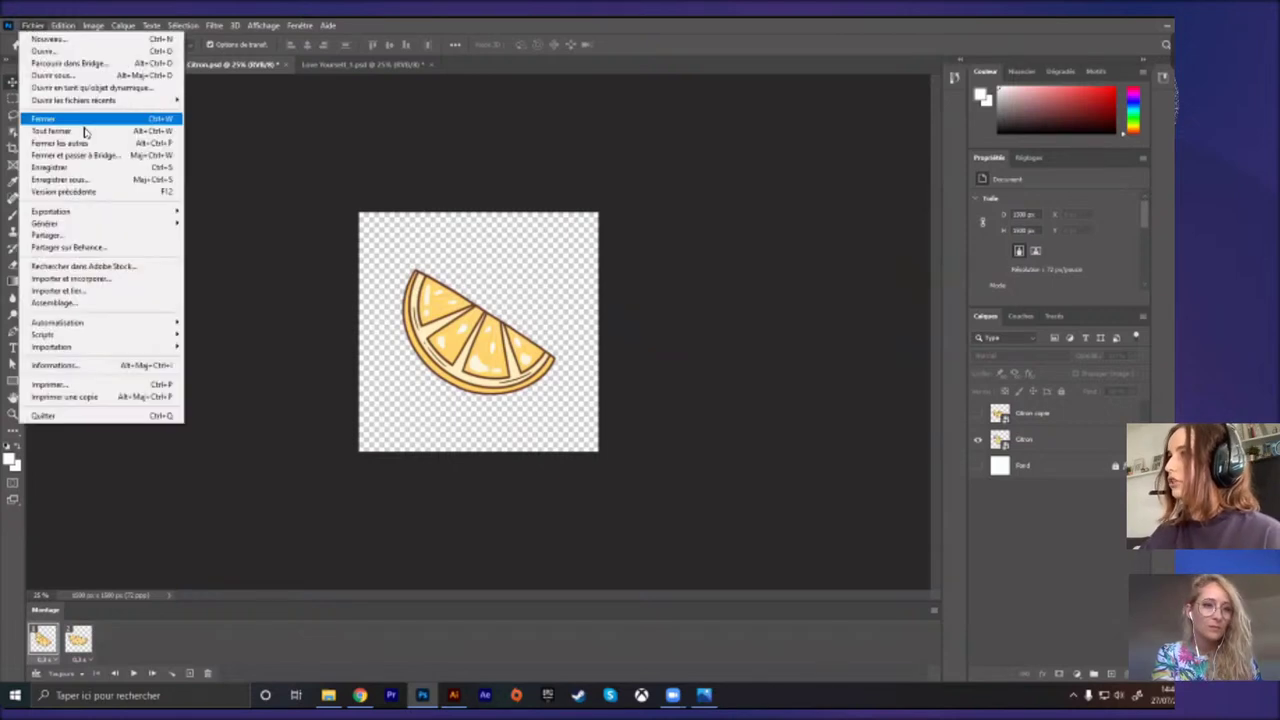
pyautogui.moveTo(115, 212)
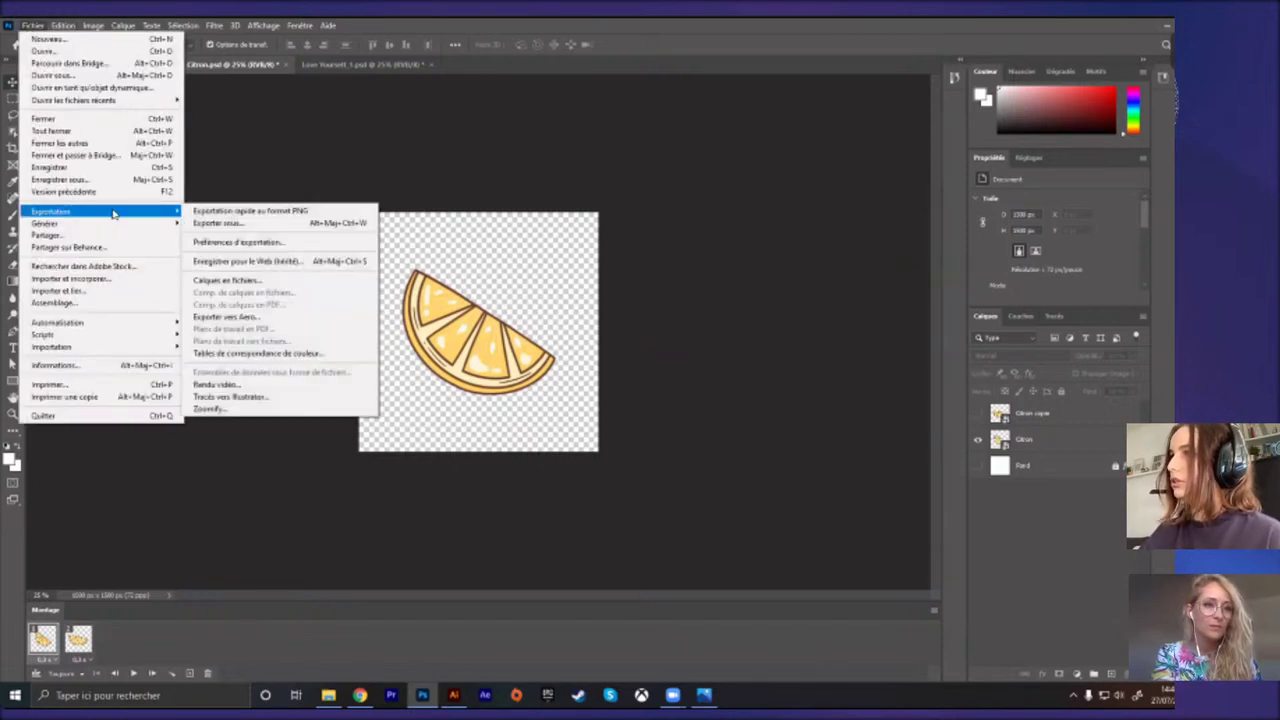
pyautogui.click(226, 262)
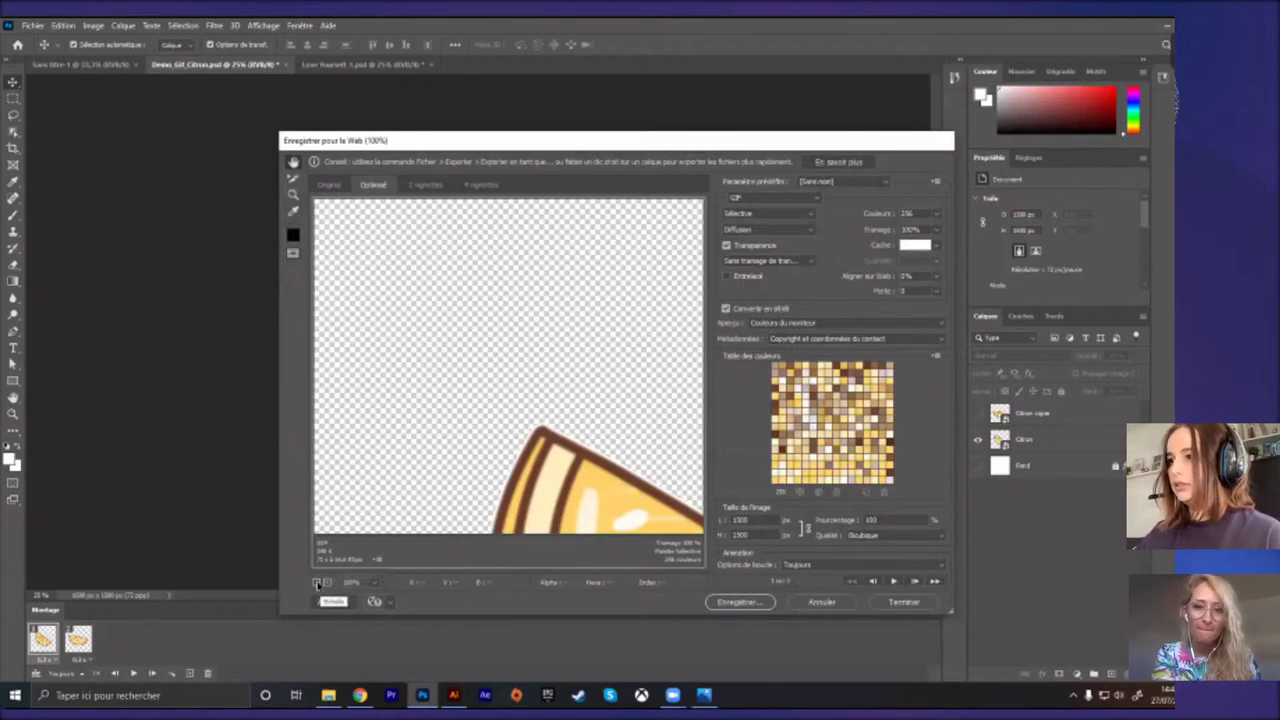
pyautogui.click(317, 583)
pyautogui.click(317, 583)
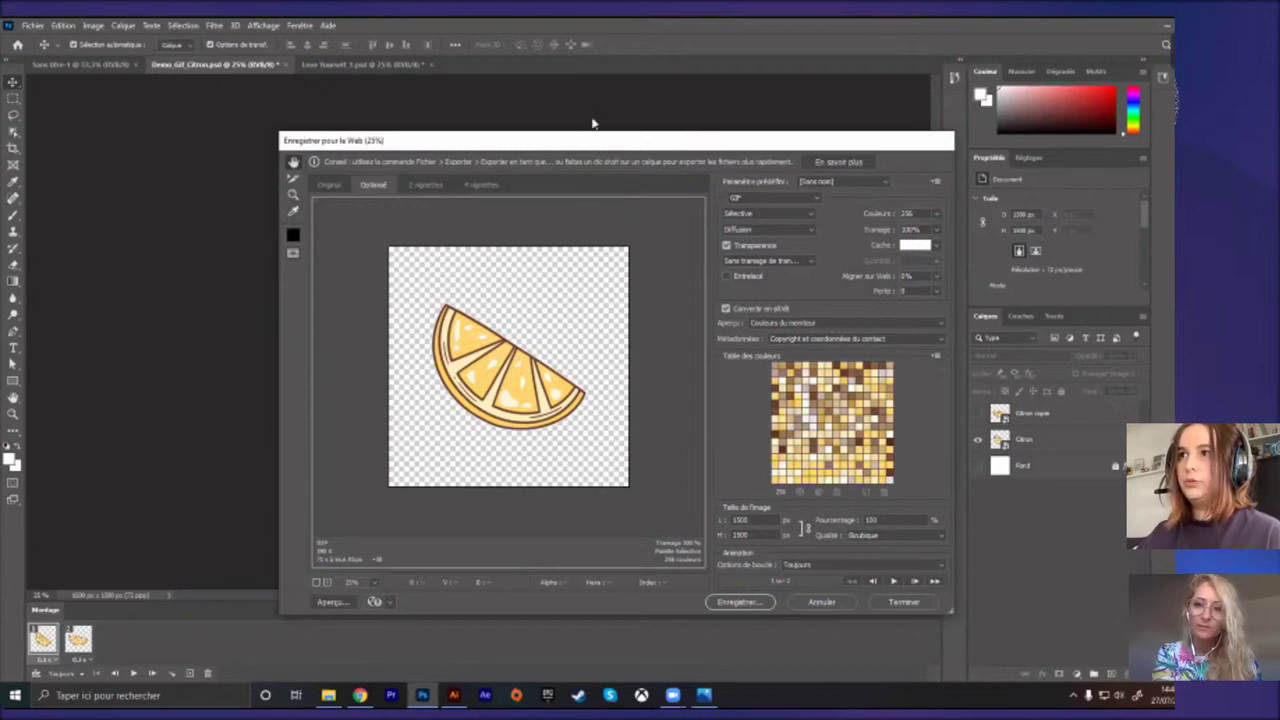
pyautogui.moveTo(594, 140); pyautogui.dragTo(492, 115)
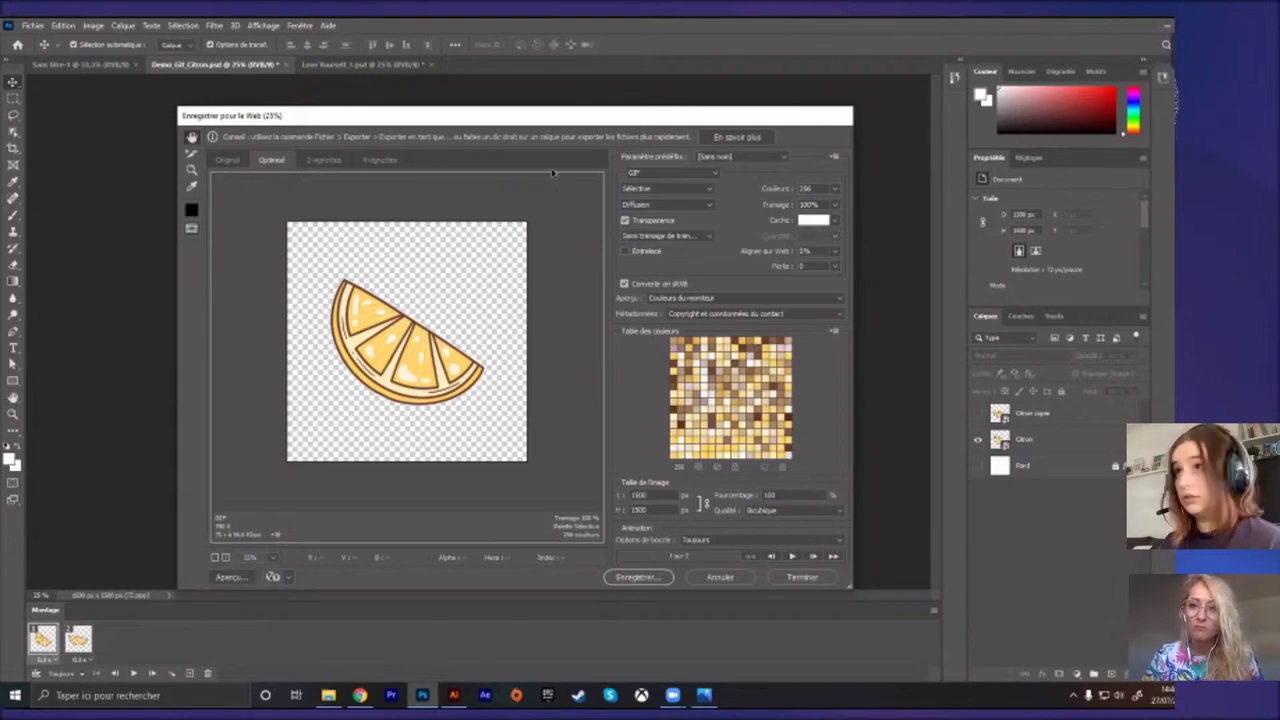
pyautogui.click(668, 174)
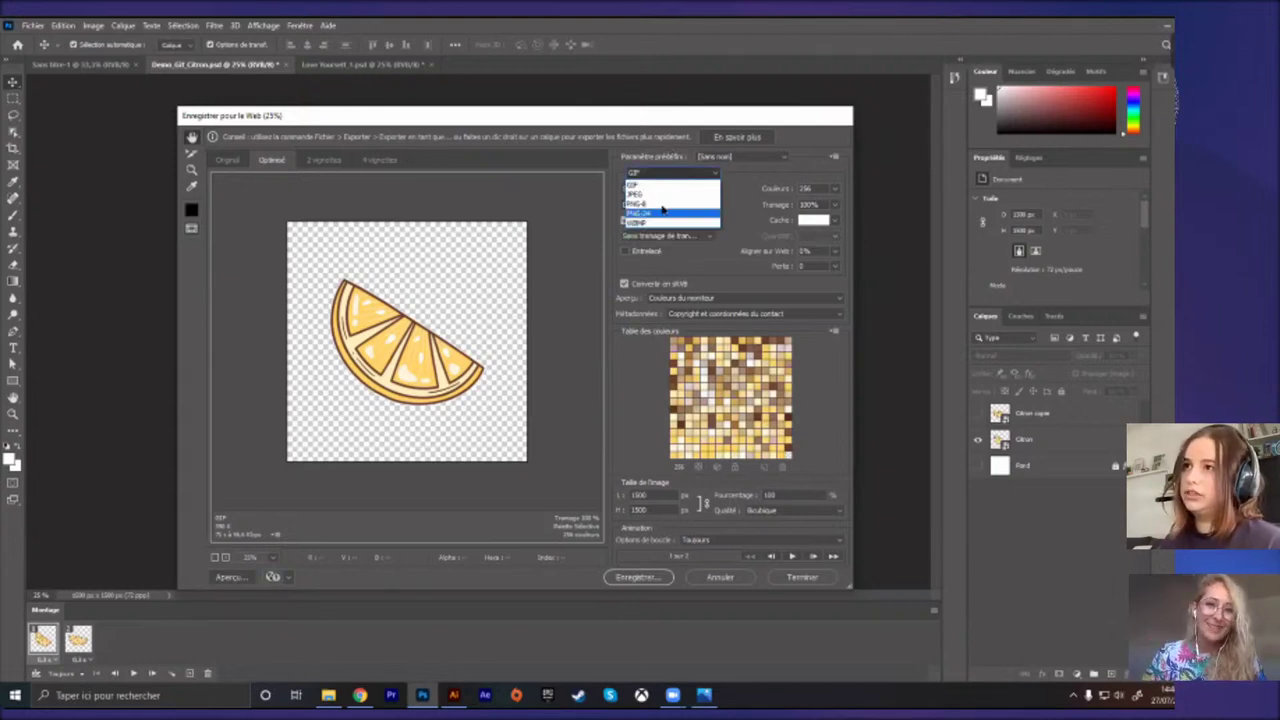
pyautogui.click(667, 182)
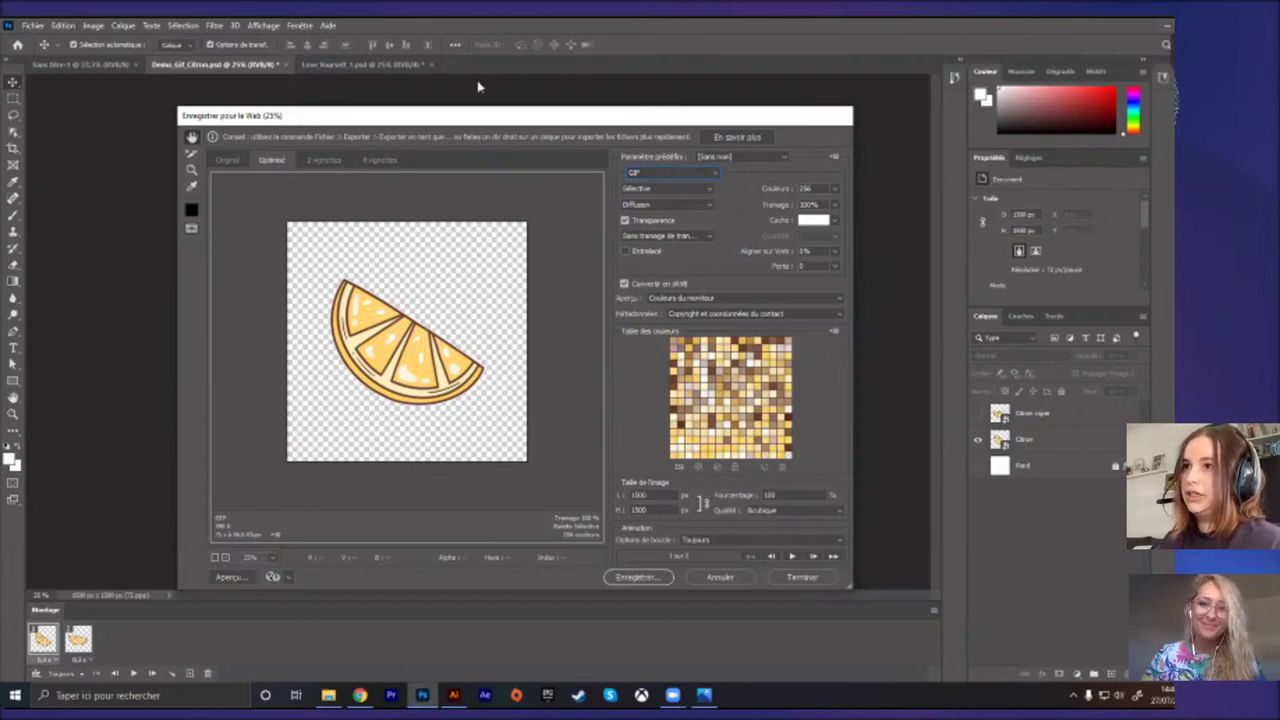
pyautogui.moveTo(474, 110); pyautogui.dragTo(474, 97)
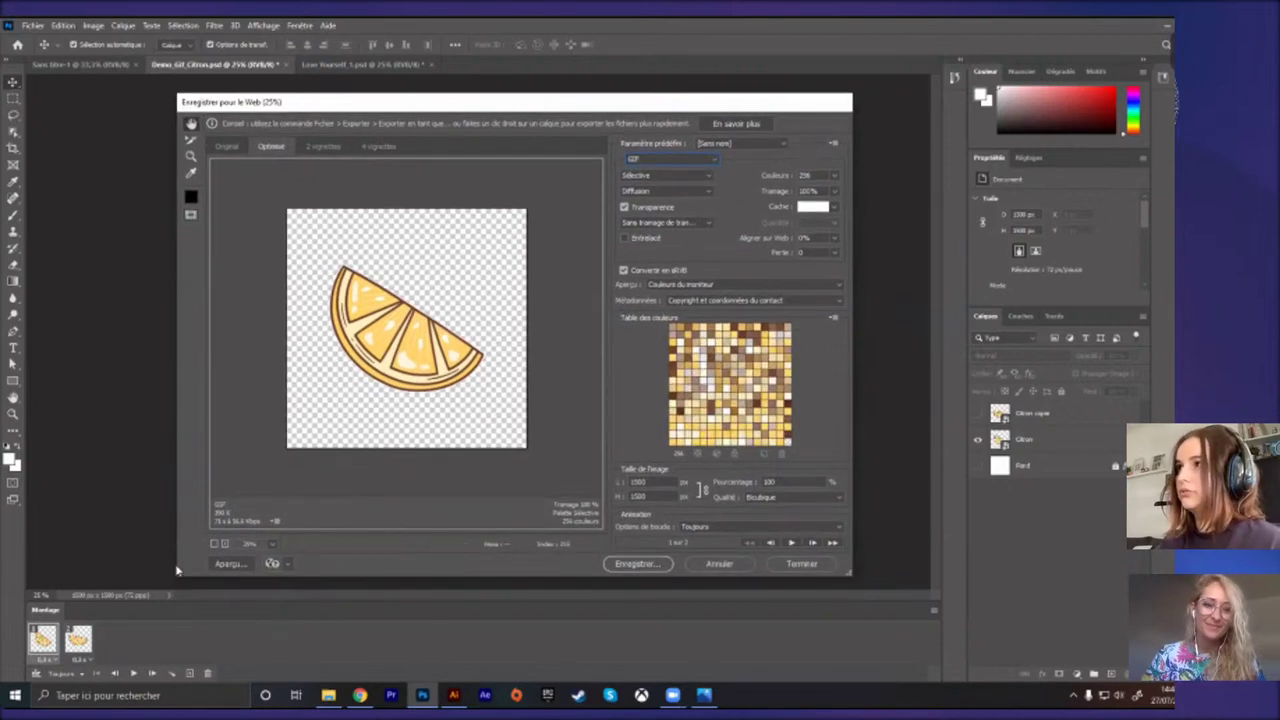
# Step: Preview the GIF in the web browser, dismiss the Internet Explorer setup prompt and close the preview
pyautogui.click(229, 564)
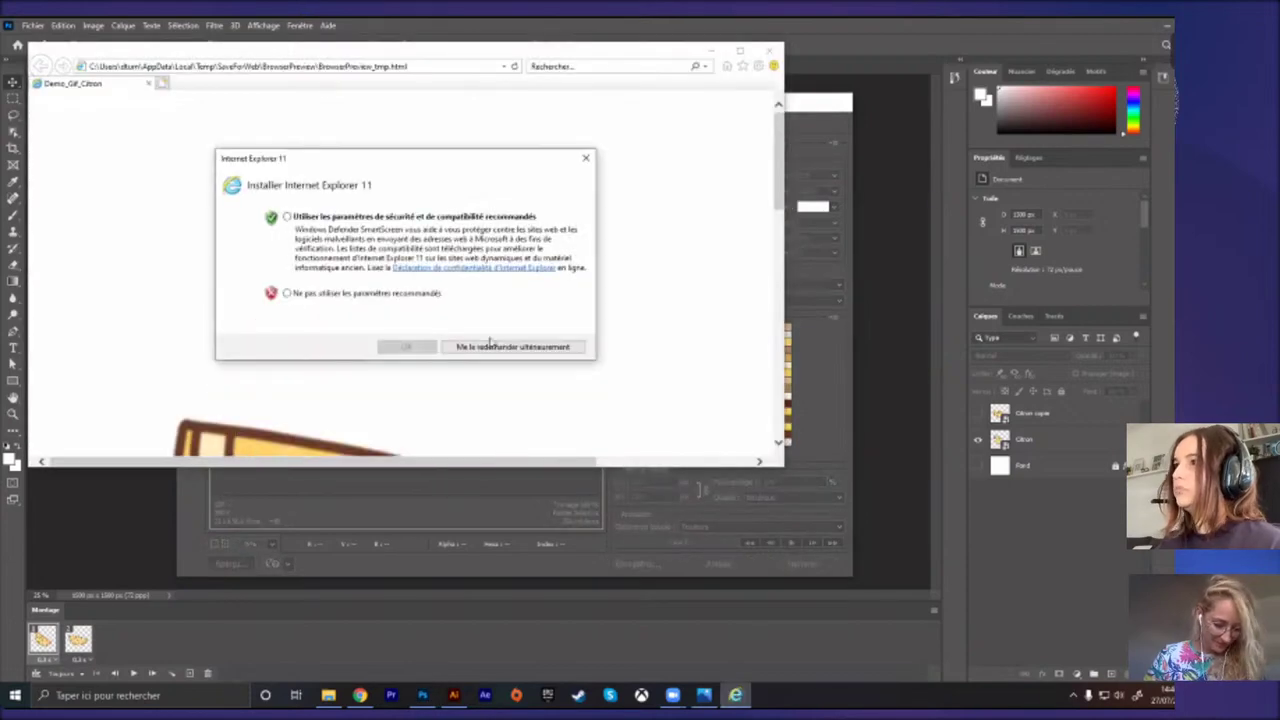
pyautogui.click(586, 158)
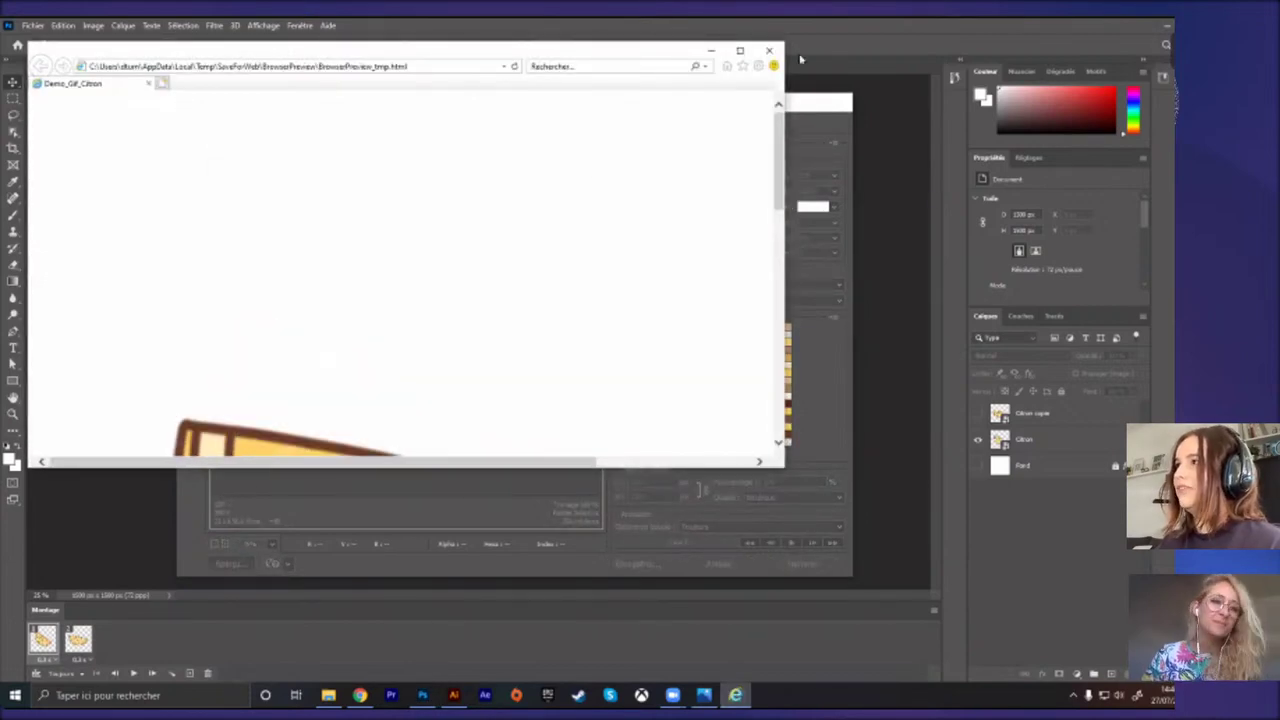
pyautogui.click(769, 50)
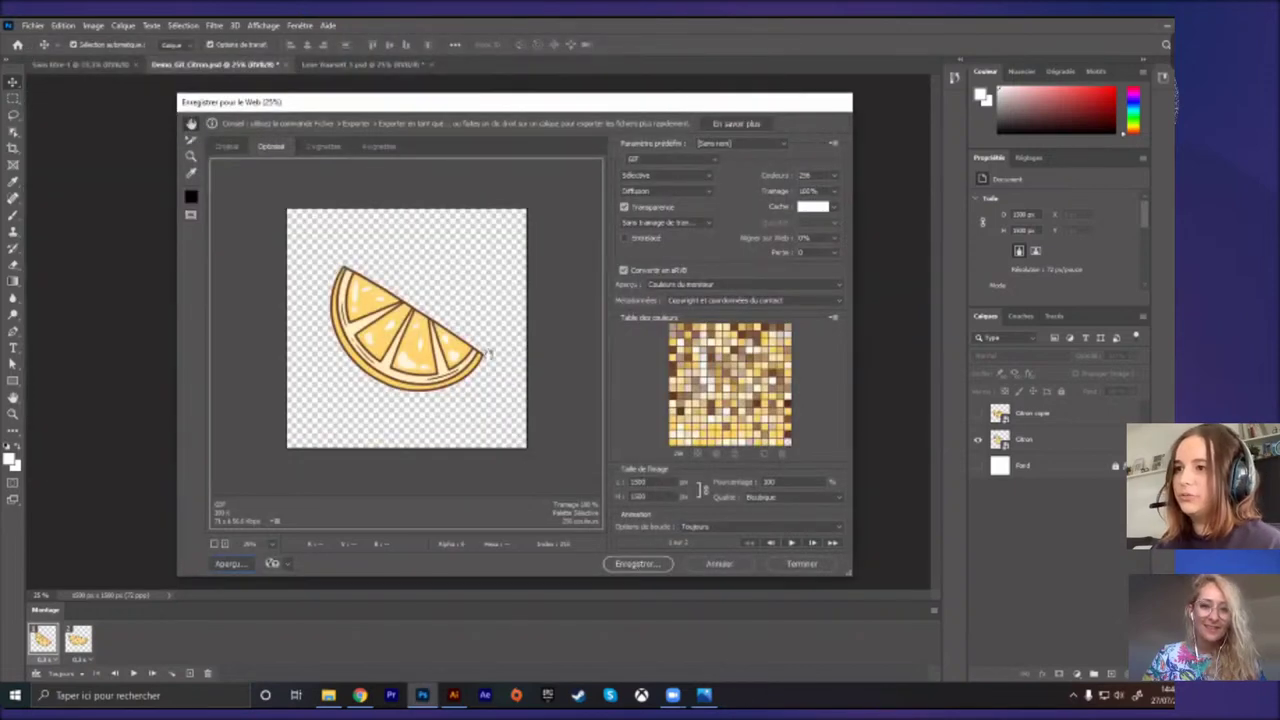
# Step: Save the optimized GIF as Demo_Gif_Citron in the BOOK MOLI folder
pyautogui.click(637, 563)
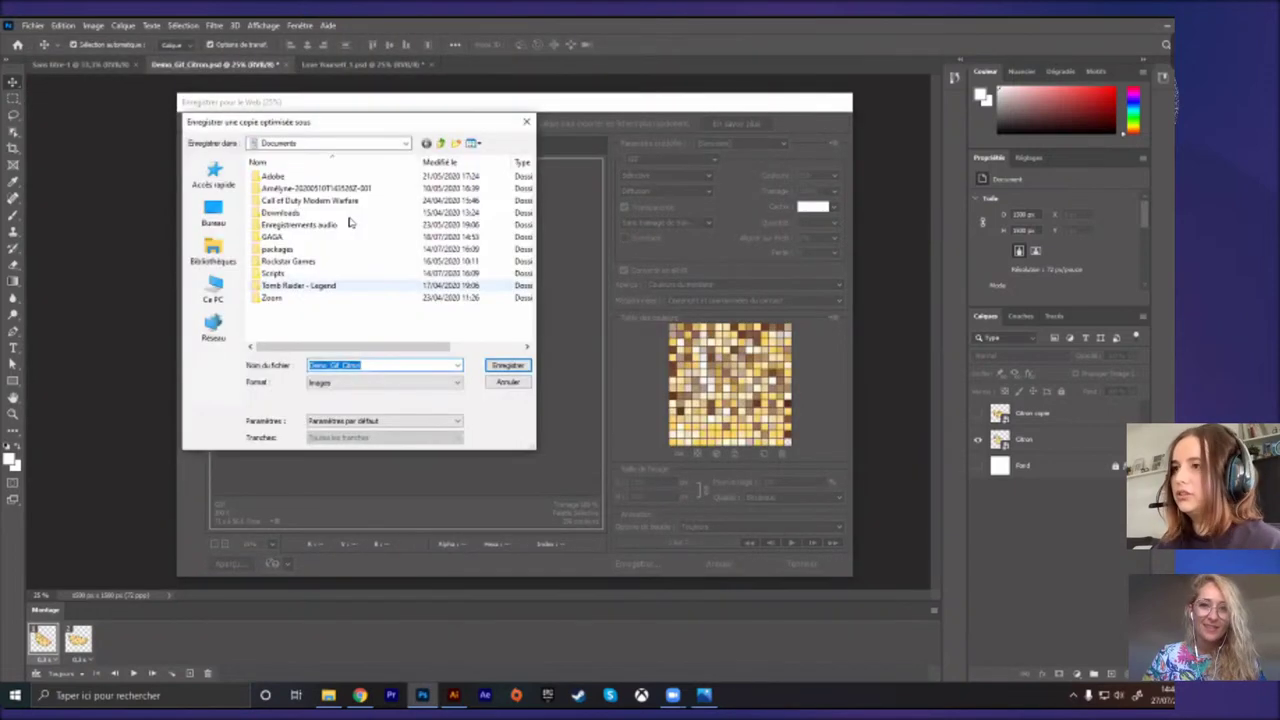
pyautogui.click(314, 145)
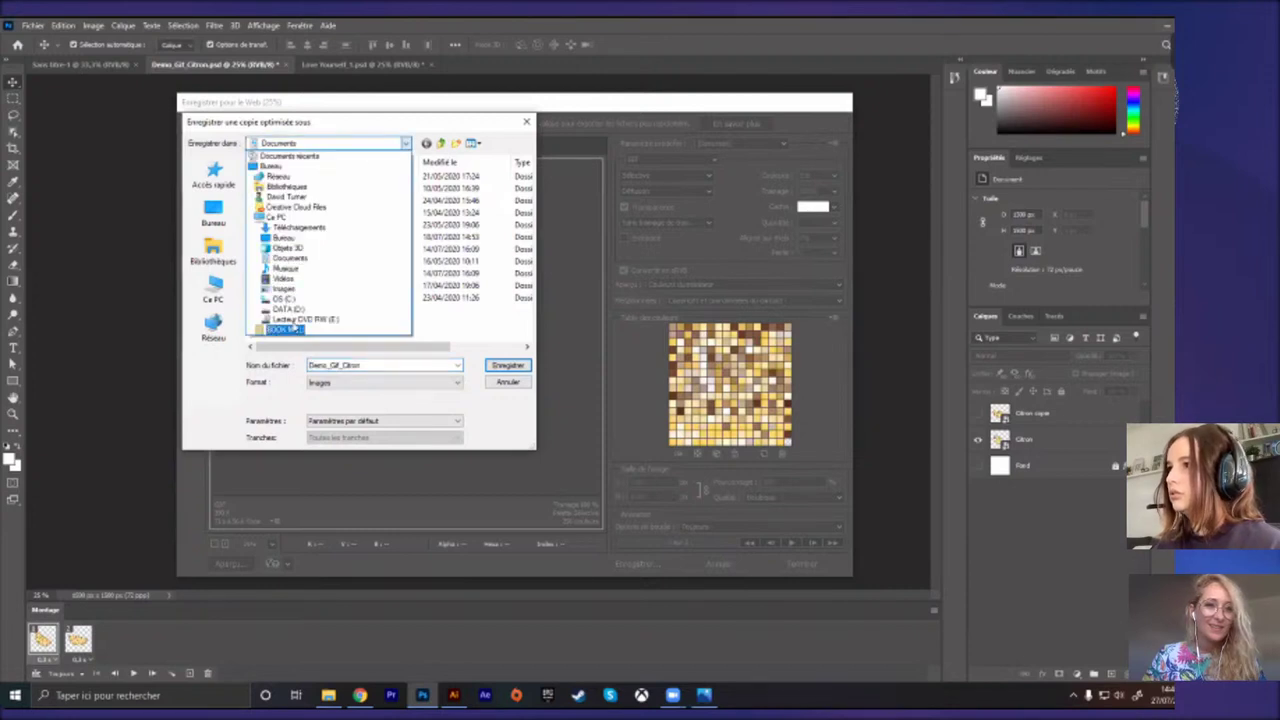
pyautogui.click(290, 330)
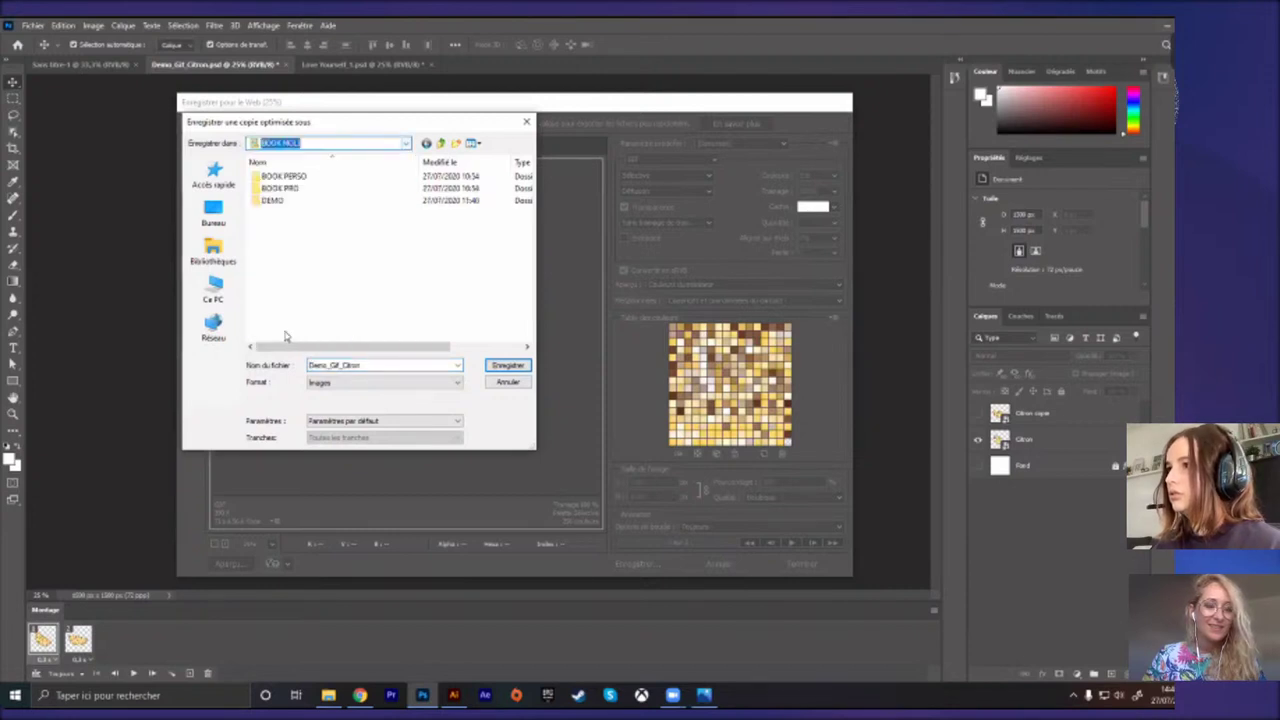
pyautogui.click(508, 365)
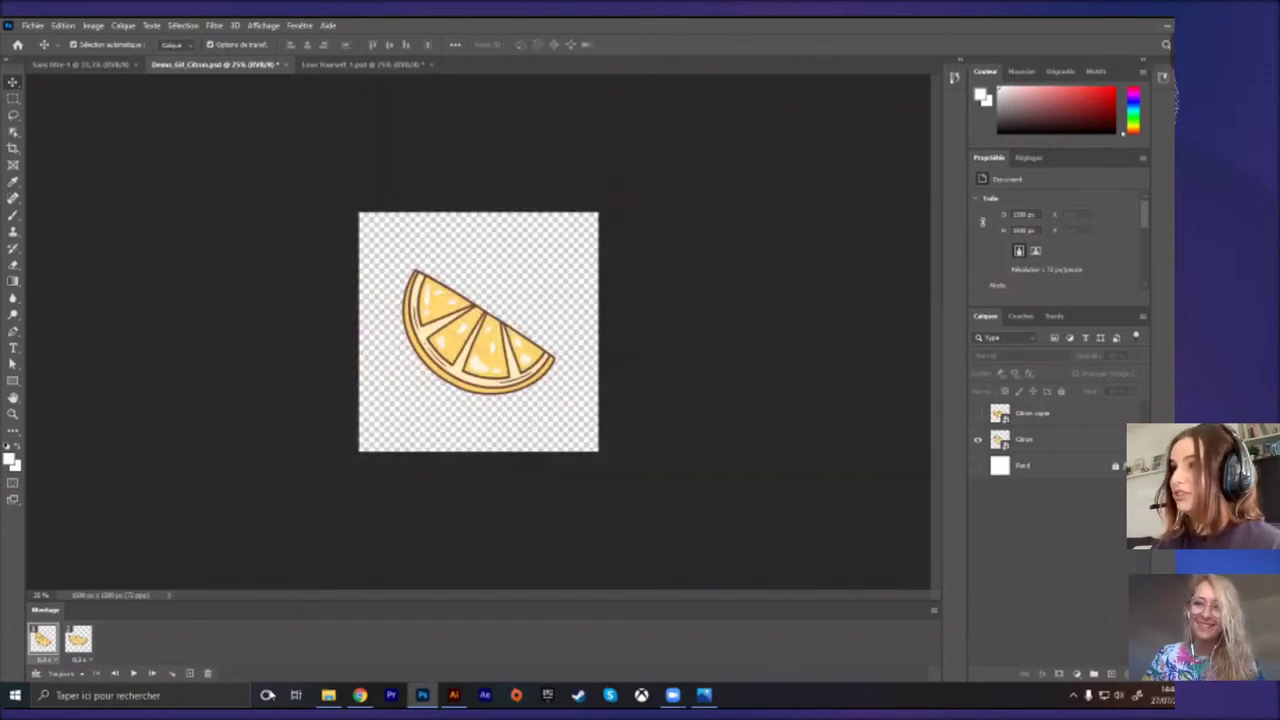
# Step: Switch to File Explorer, open the exported Demo_Gif_Citron GIF from the BOOK MOLI folder and close it after viewing
pyautogui.click(328, 695)
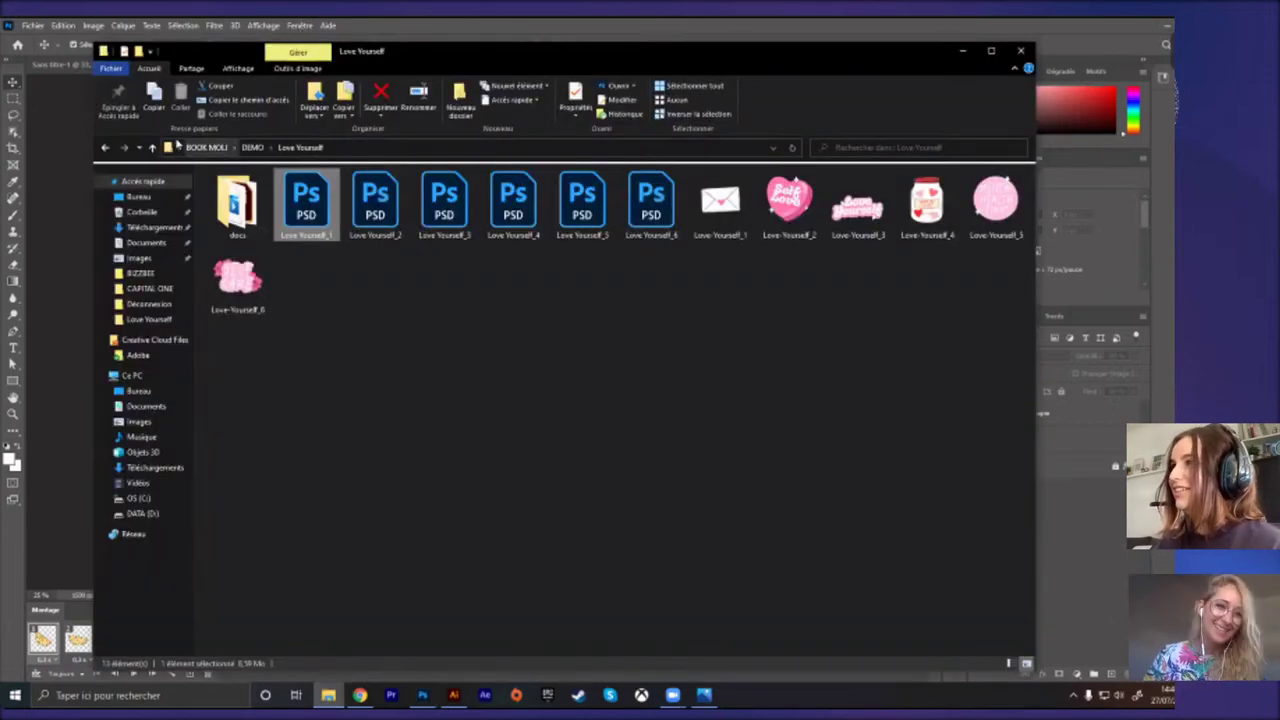
pyautogui.click(206, 147)
pyautogui.click(280, 233)
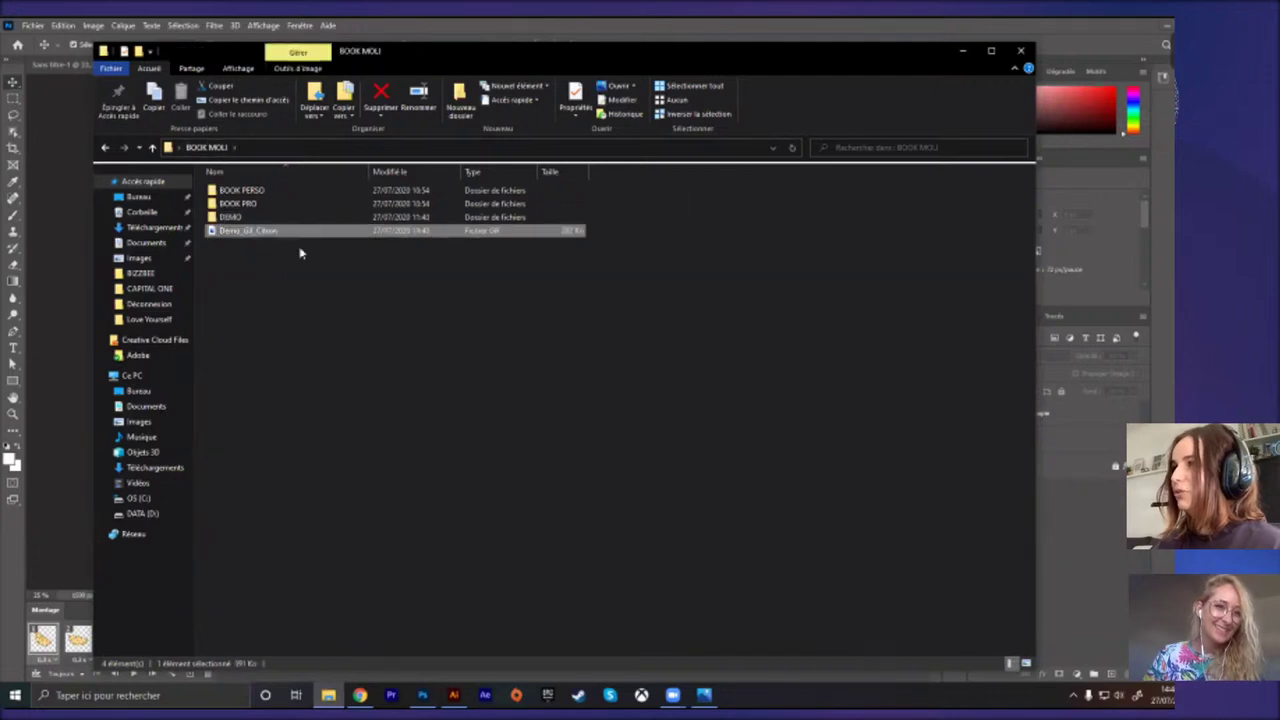
pyautogui.doubleClick(281, 235)
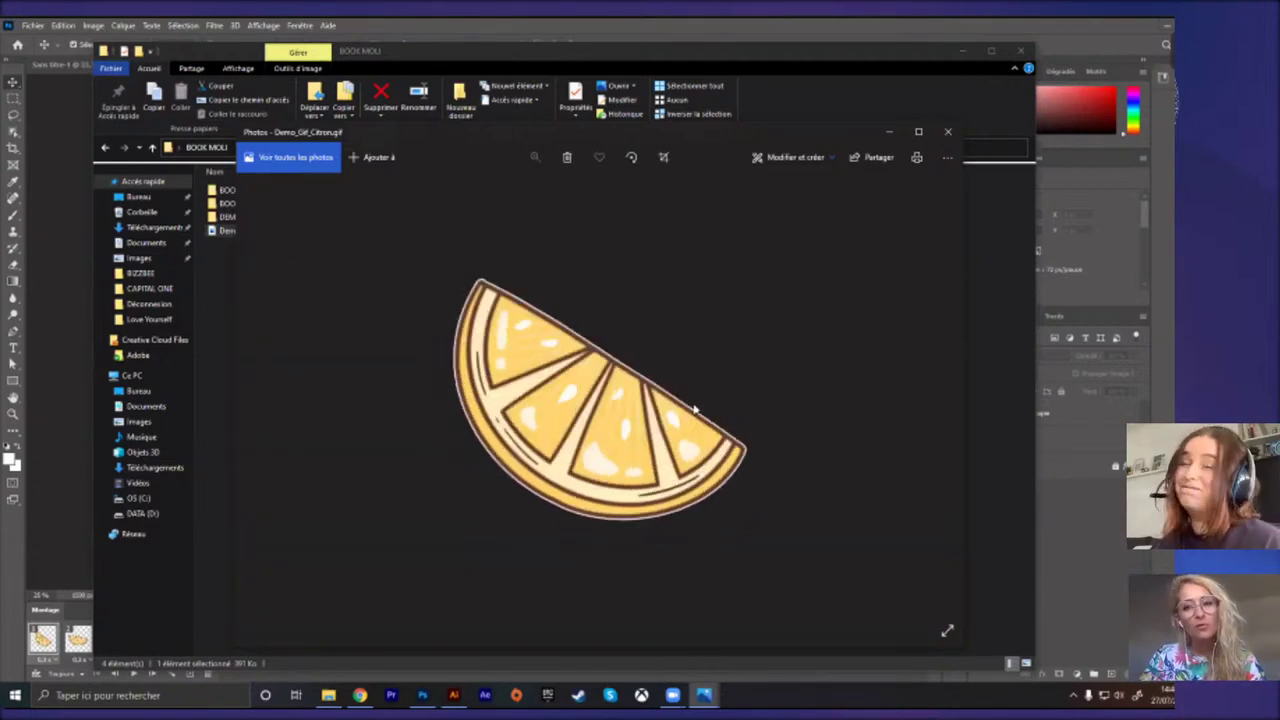
pyautogui.click(949, 131)
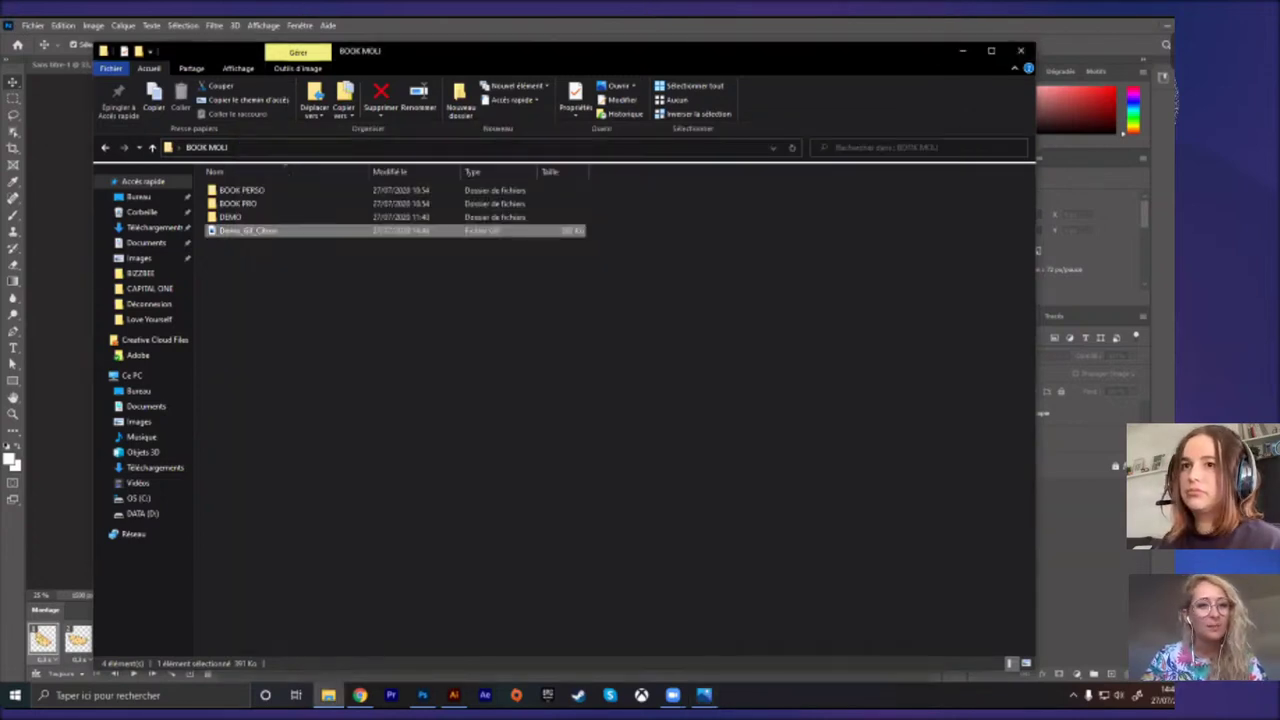
# Step: Return to Photoshop, start another Save for Web (legacy) GIF export and set the matte (Cache) to Sans
pyautogui.hotkey('alt', 'Tab')
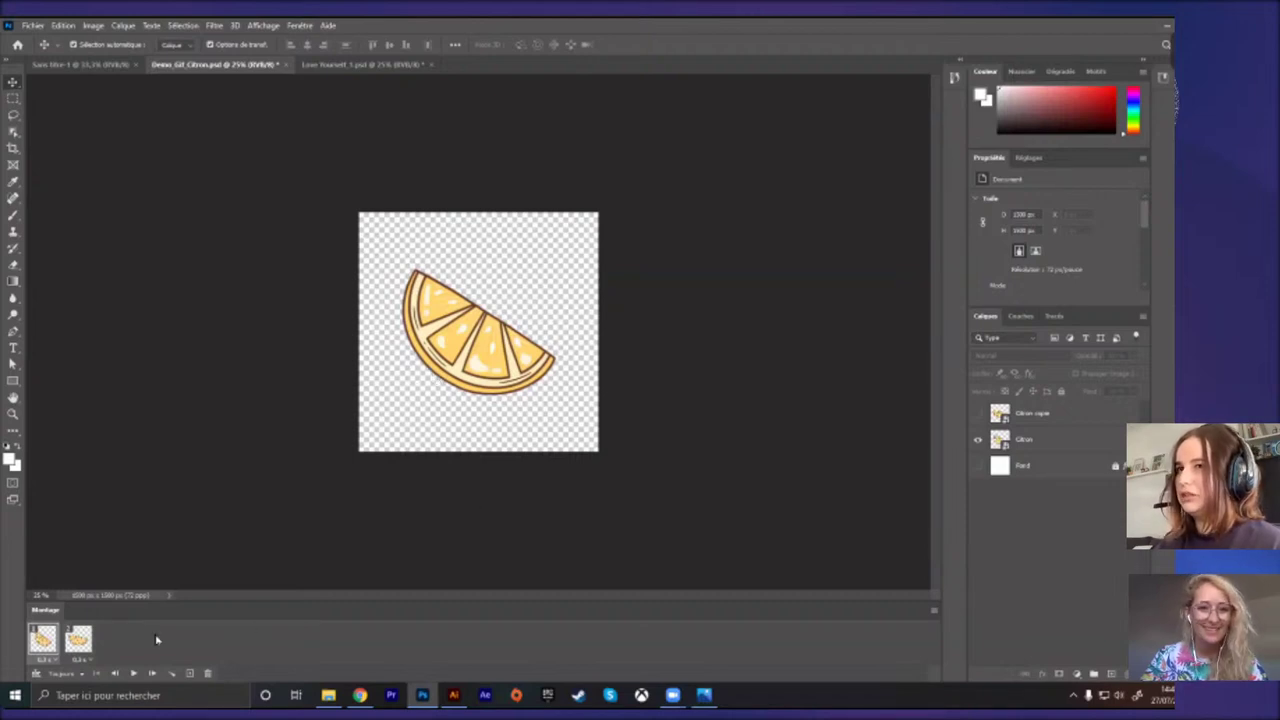
pyautogui.click(33, 27)
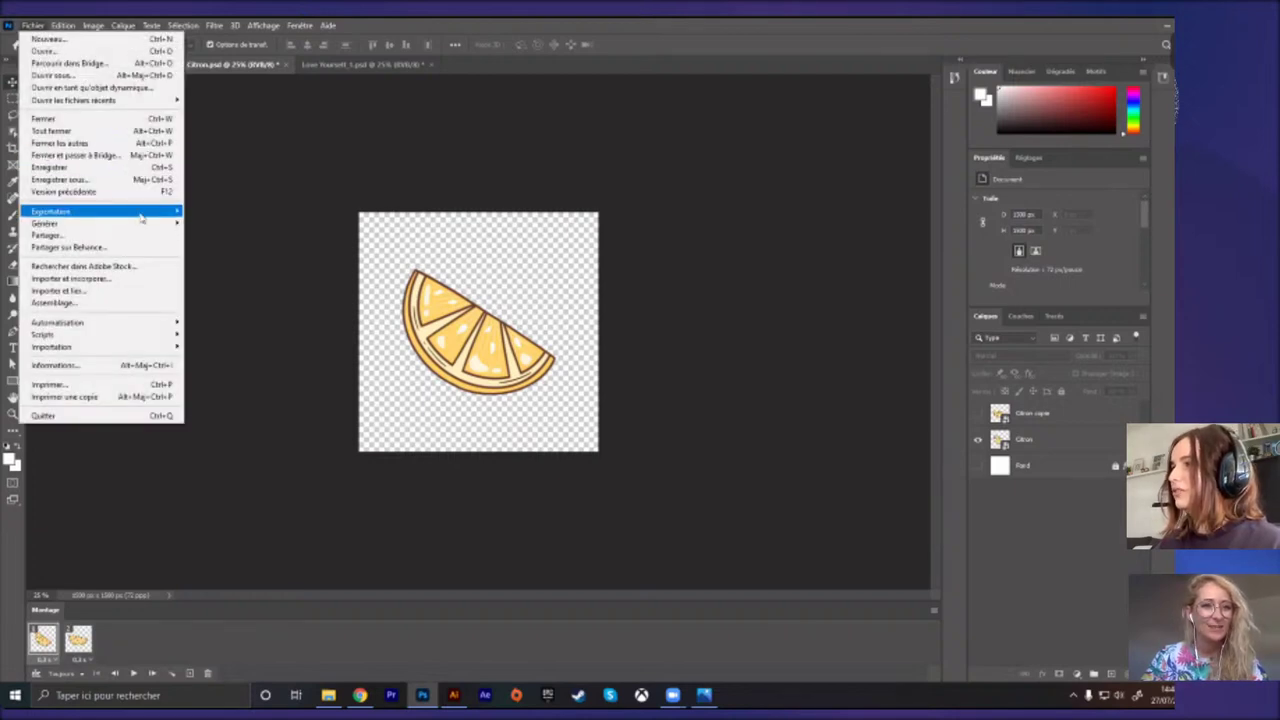
pyautogui.moveTo(141, 218)
pyautogui.click(214, 263)
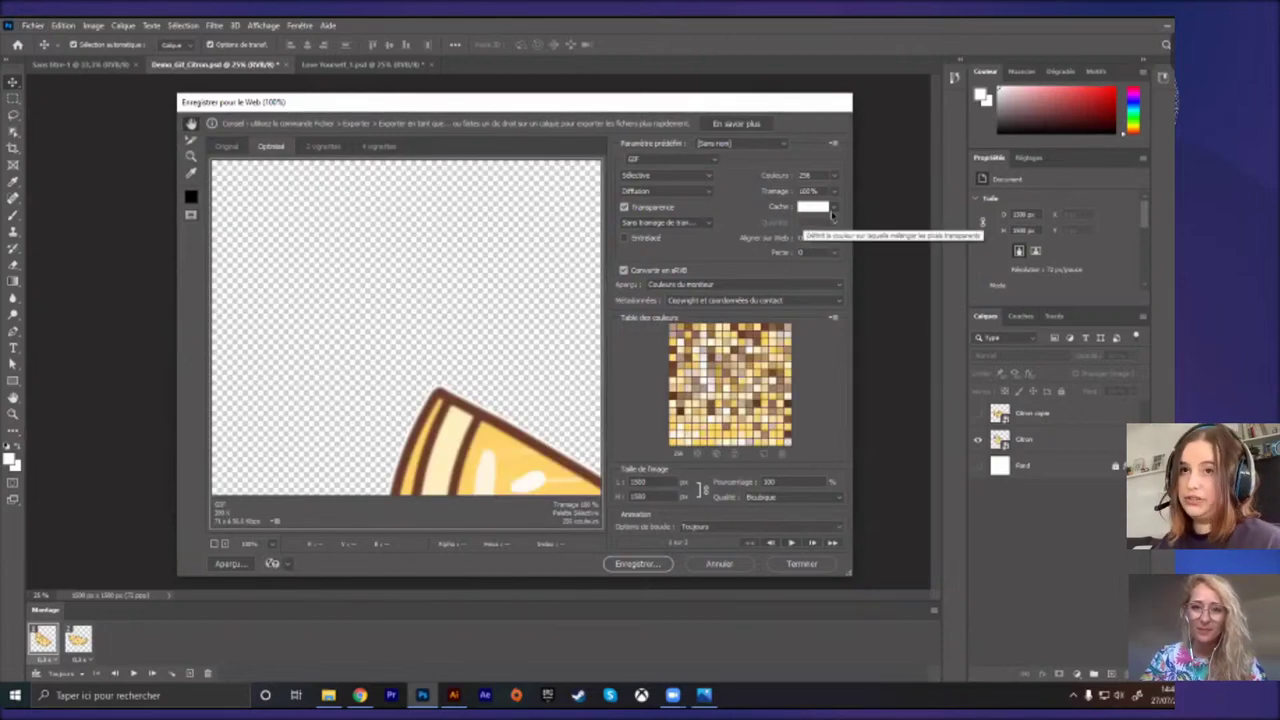
pyautogui.click(832, 210)
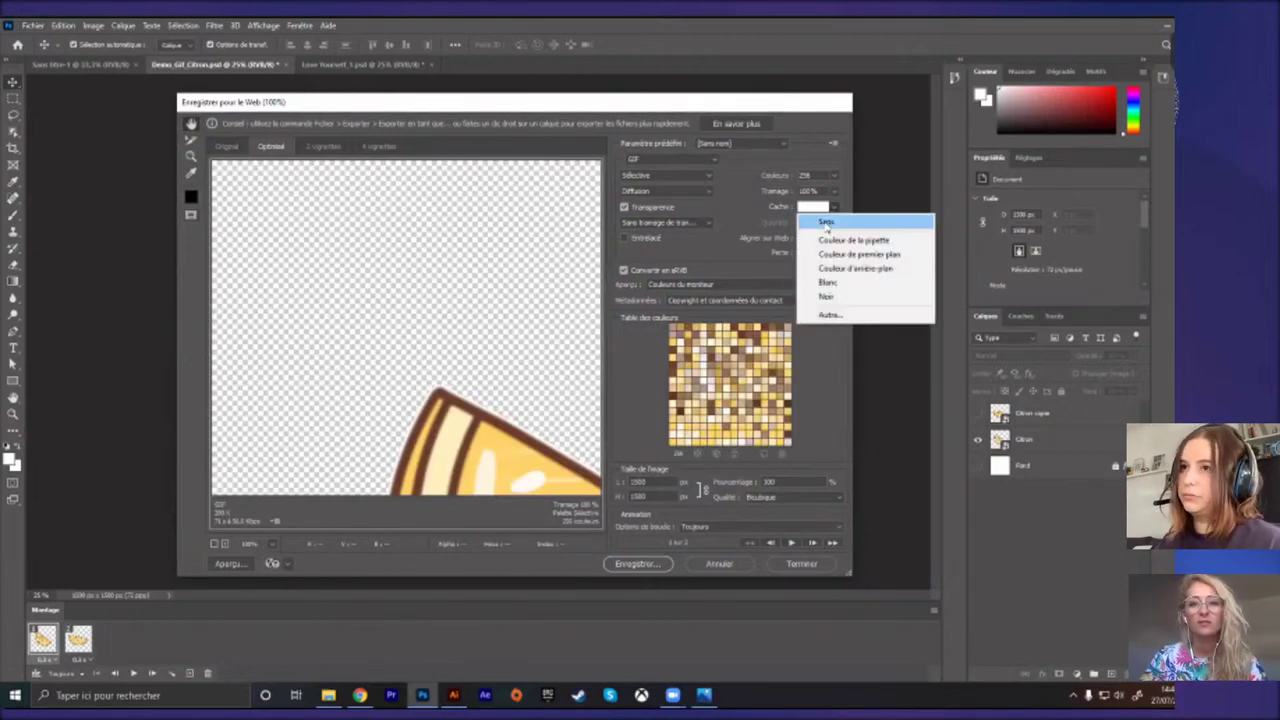
pyautogui.click(826, 223)
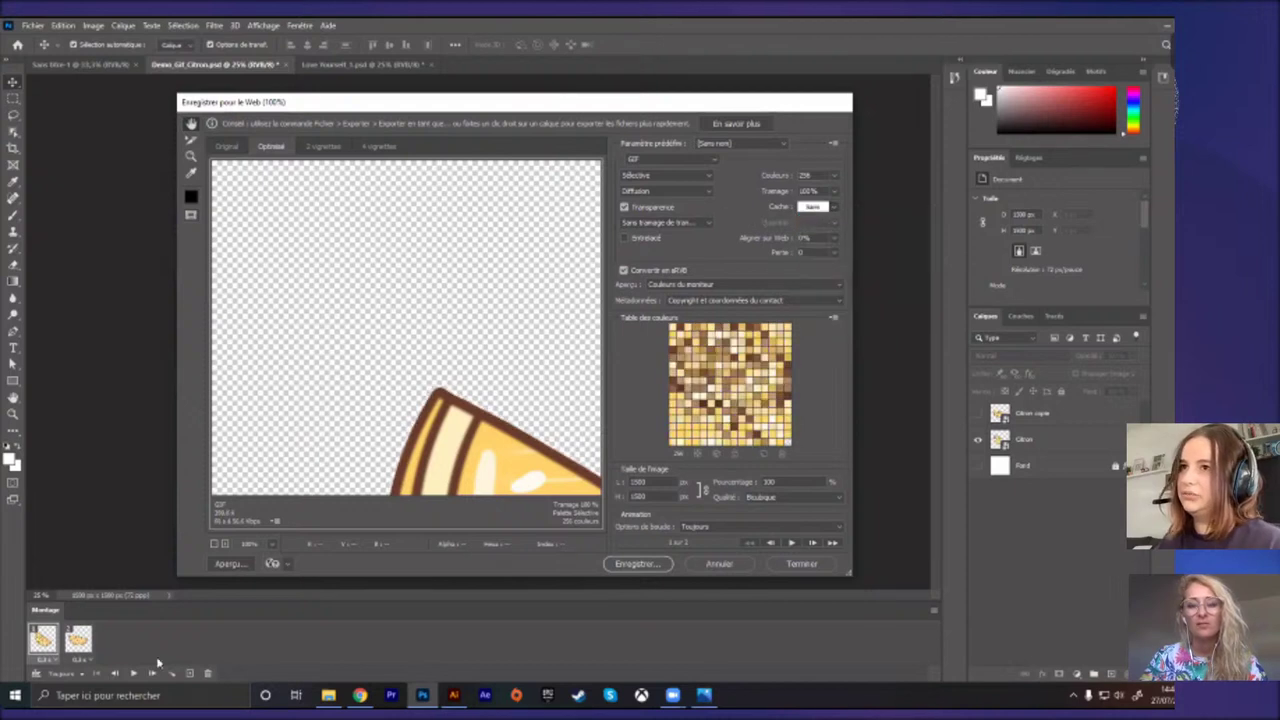
# Step: Check the whole lemon slice in the export preview and save it over Demo_Gif_Citron in the BOOK MOLI folder
pyautogui.click(215, 545)
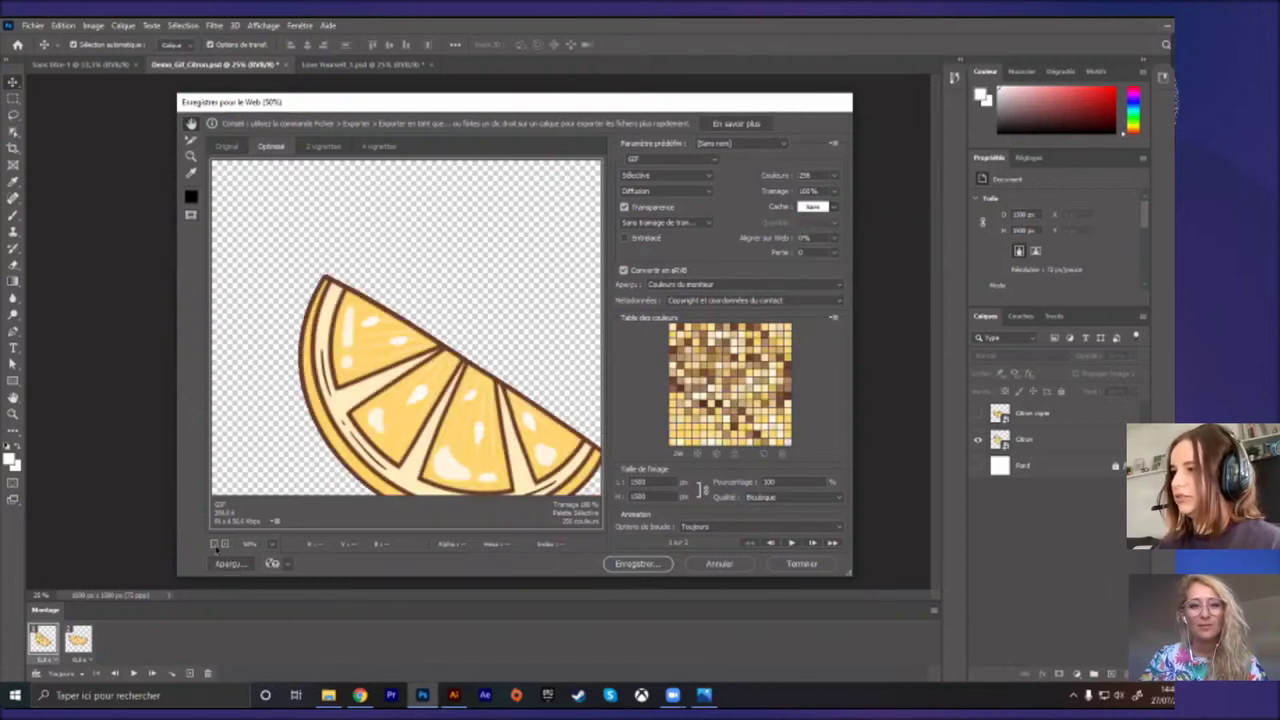
pyautogui.click(214, 545)
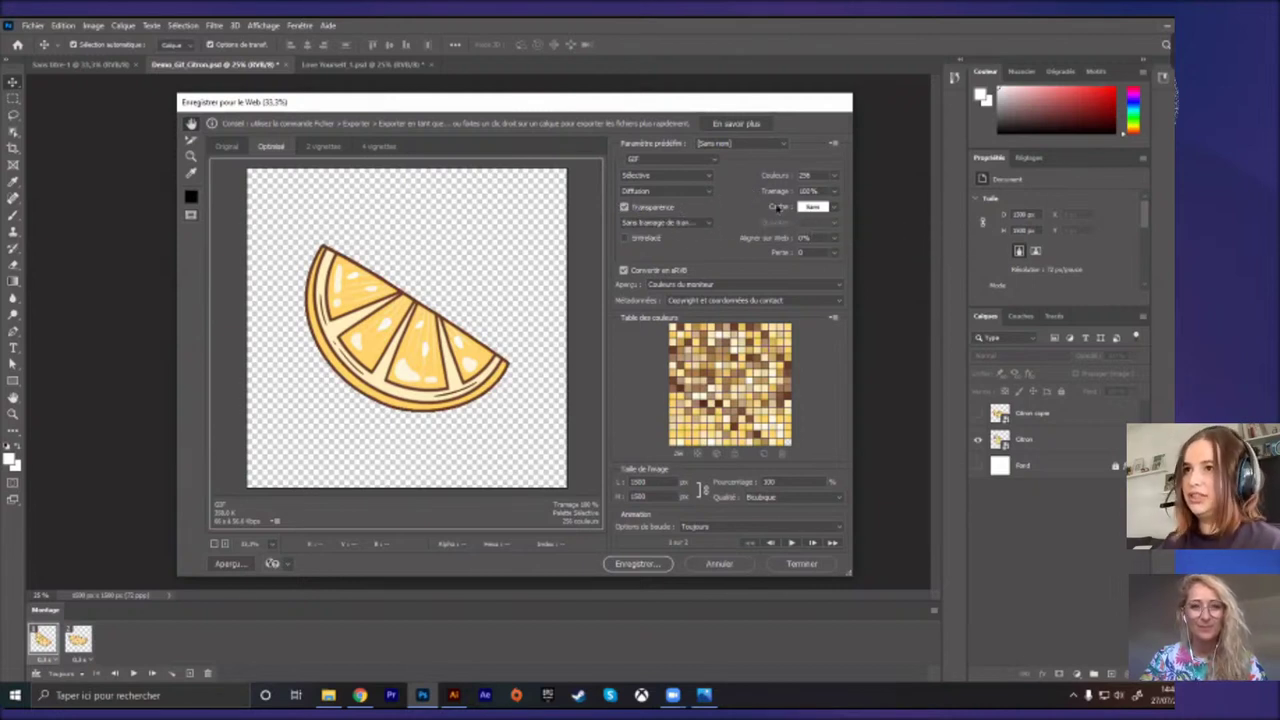
pyautogui.click(655, 565)
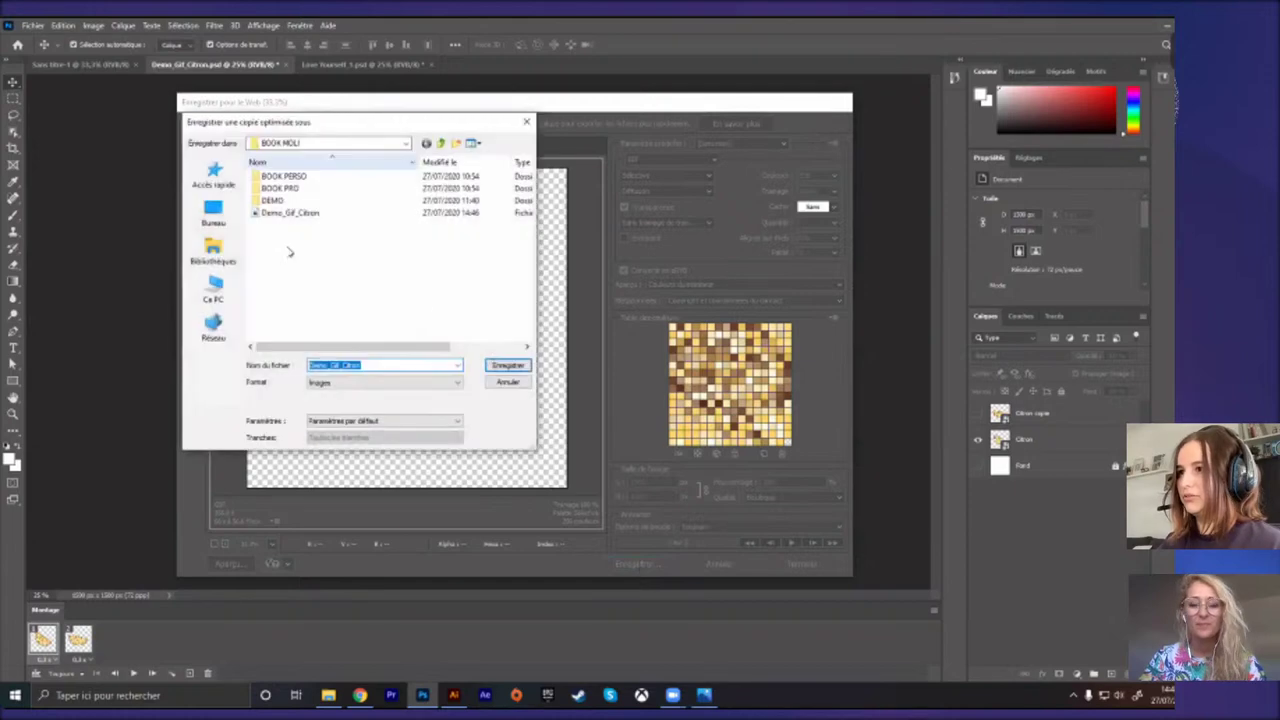
pyautogui.click(507, 365)
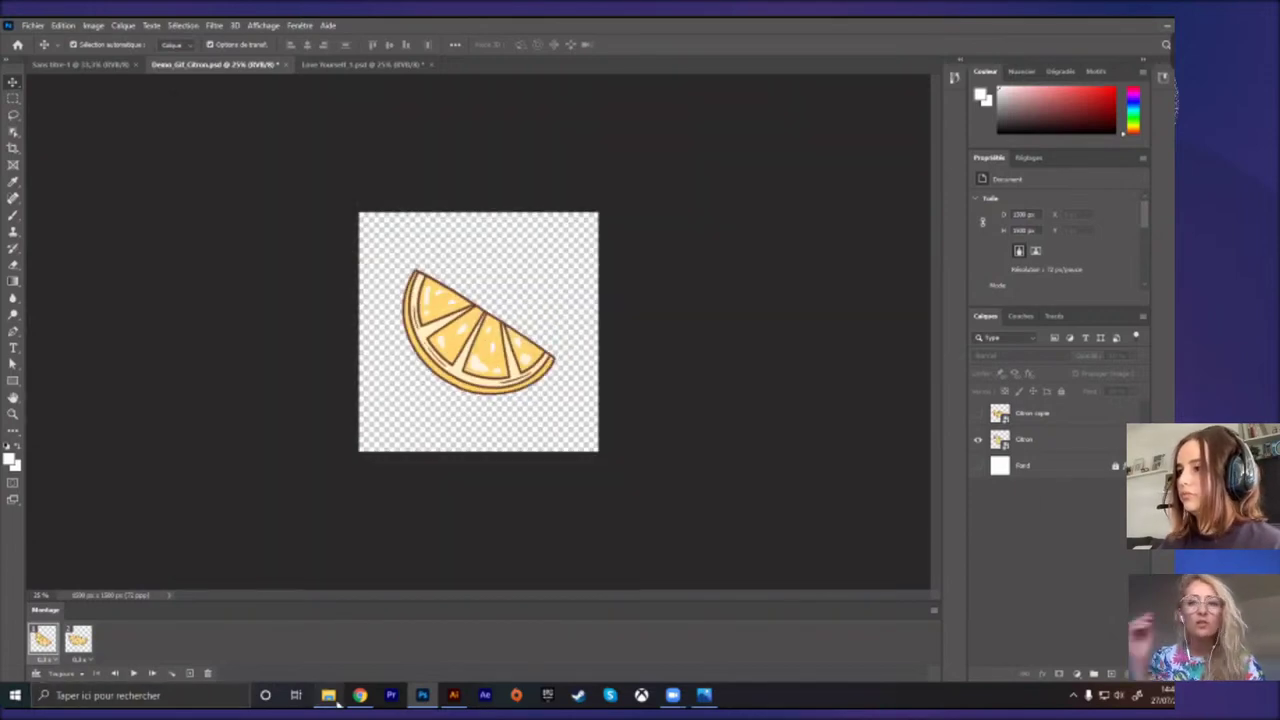
# Step: Switch to File Explorer, view the re-exported Demo_Gif_Citron GIF, close it and return to the lemon document in Photoshop
pyautogui.click(330, 696)
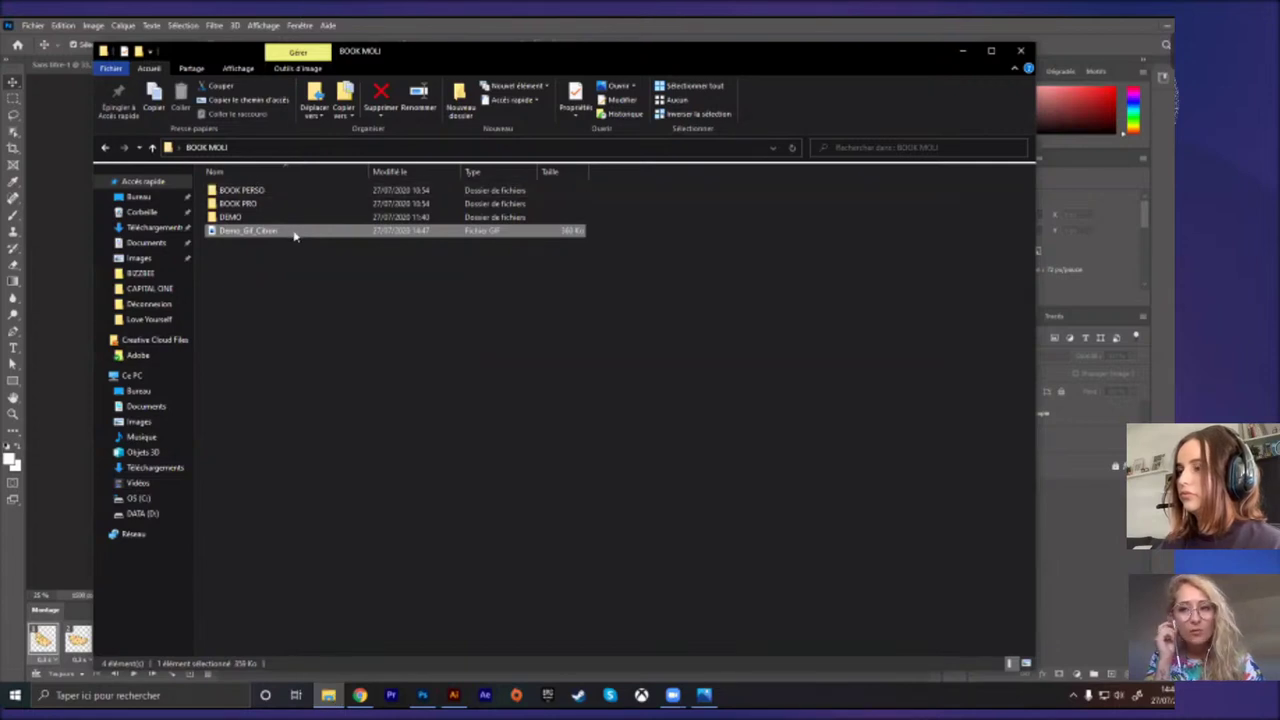
pyautogui.press('F2')
pyautogui.press('BackSpace')
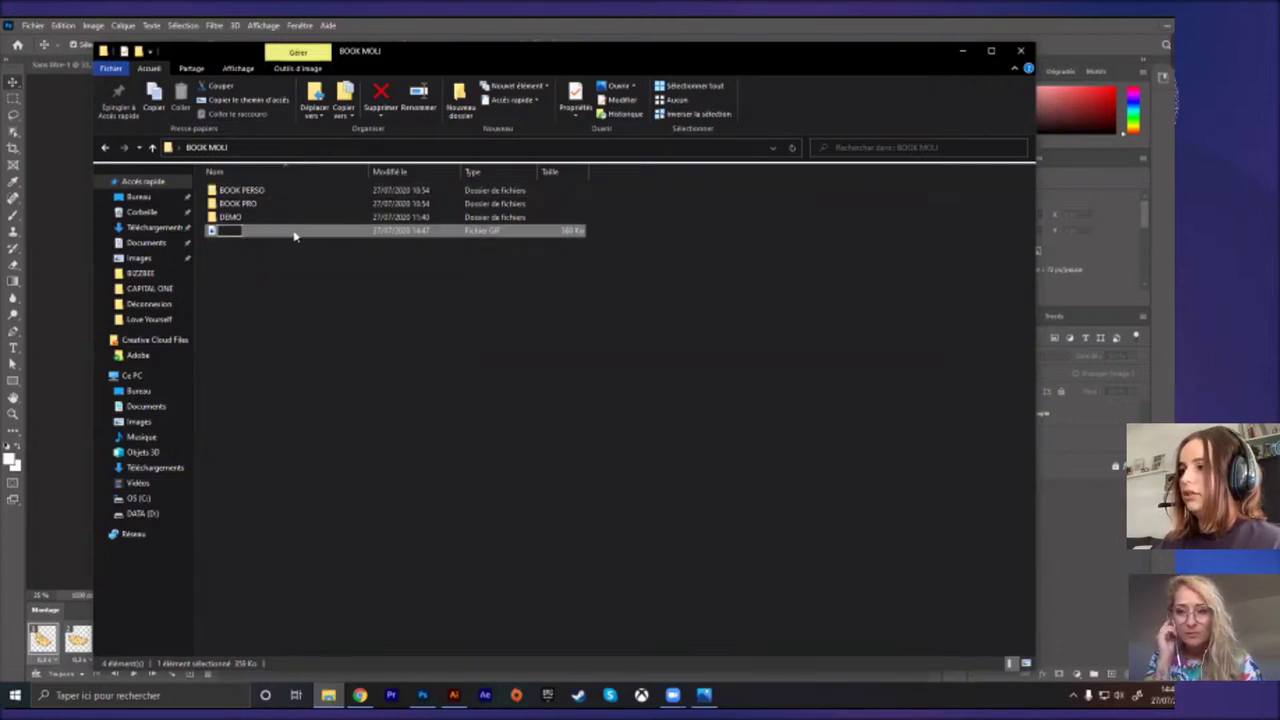
pyautogui.press('Escape')
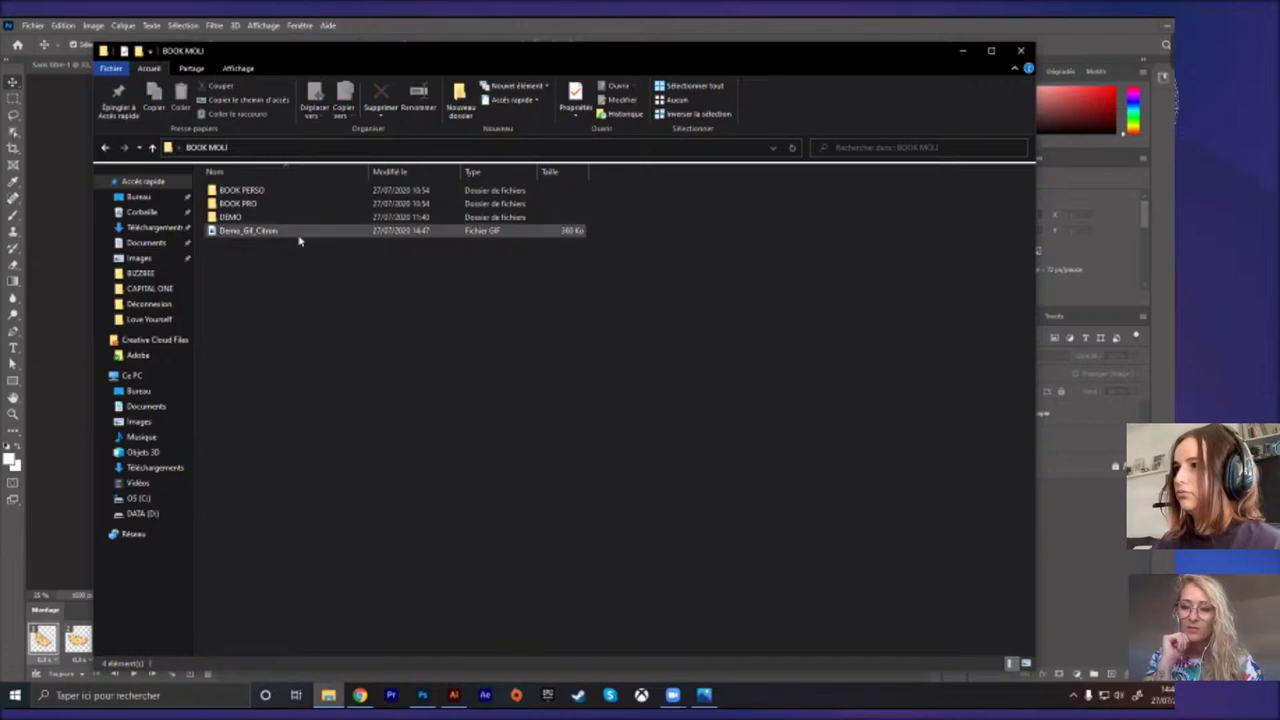
pyautogui.doubleClick(298, 236)
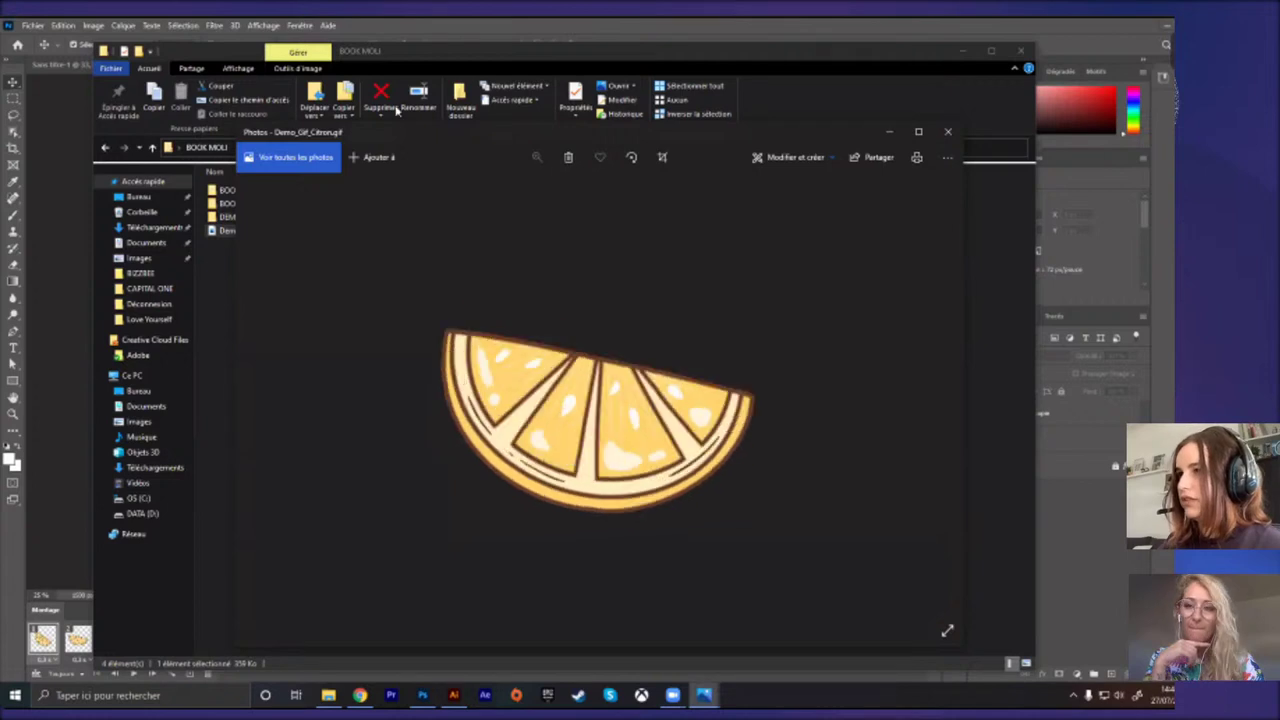
pyautogui.click(948, 131)
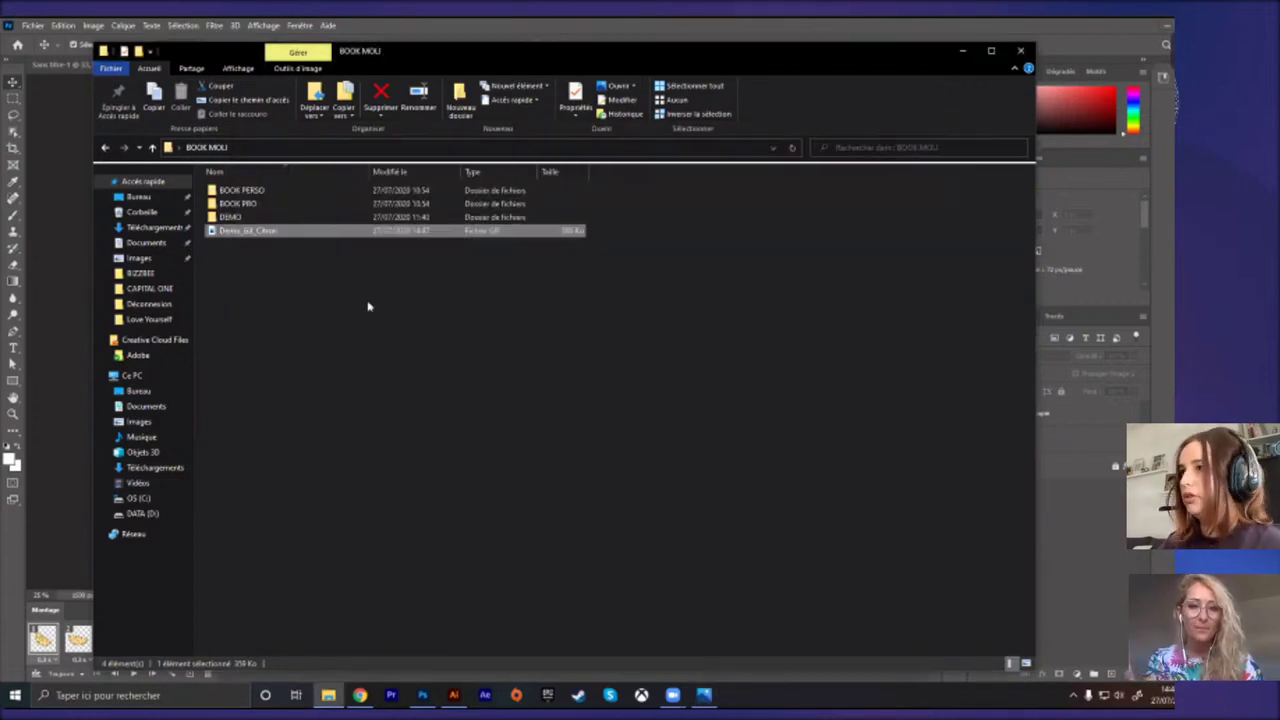
pyautogui.click(36, 358)
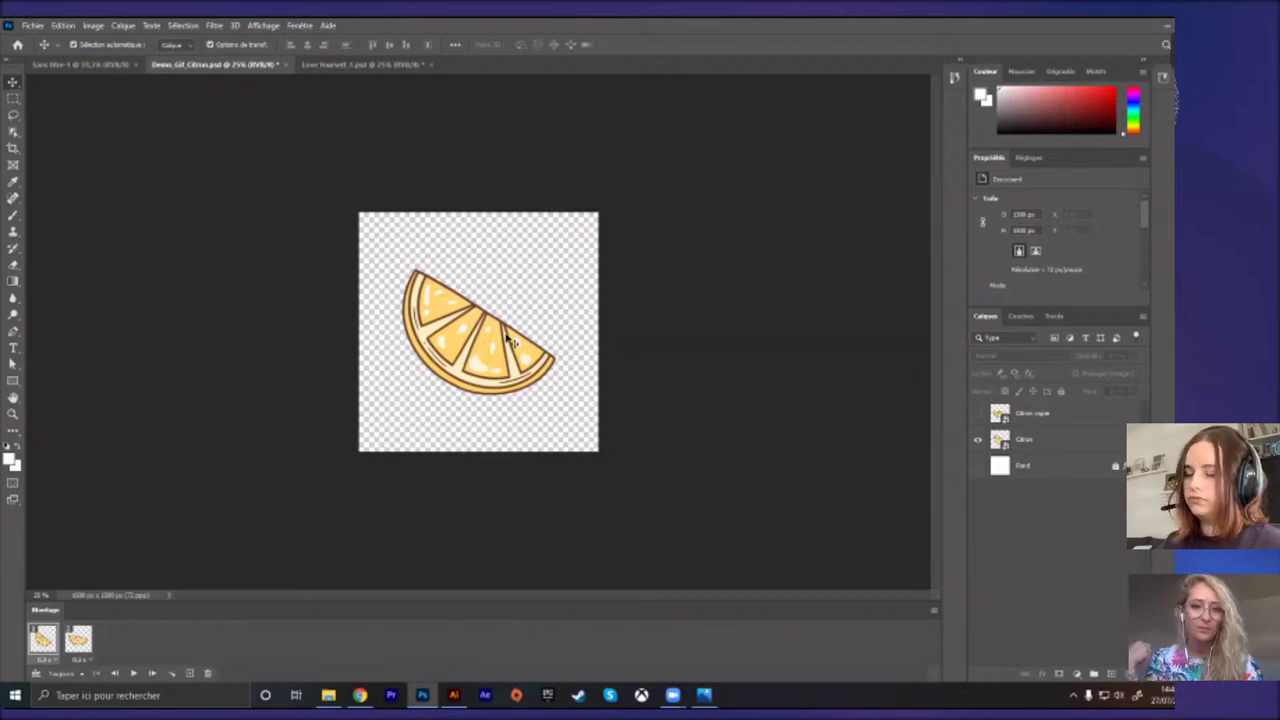
pyautogui.hotkey('ctrl', '+')
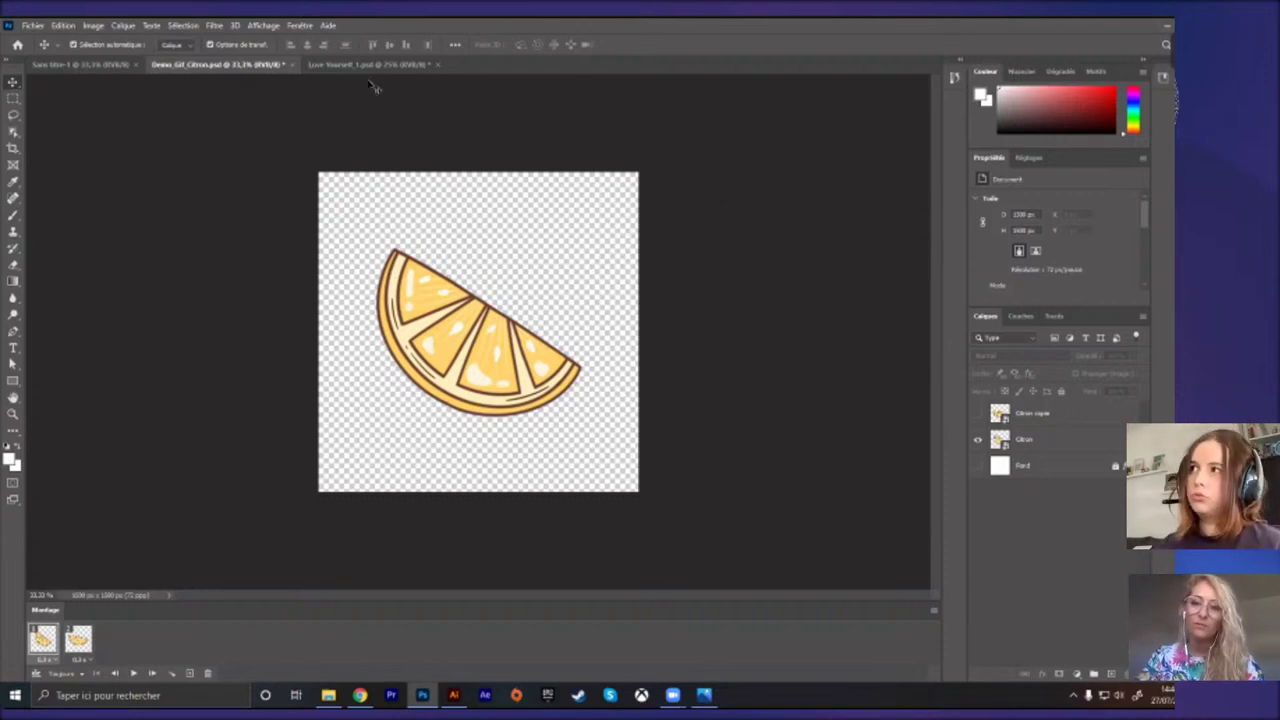
# Step: Switch to Chrome and browse the illustrator's sticker grid on Giphy down to the MOOD sticker
pyautogui.click(360, 695)
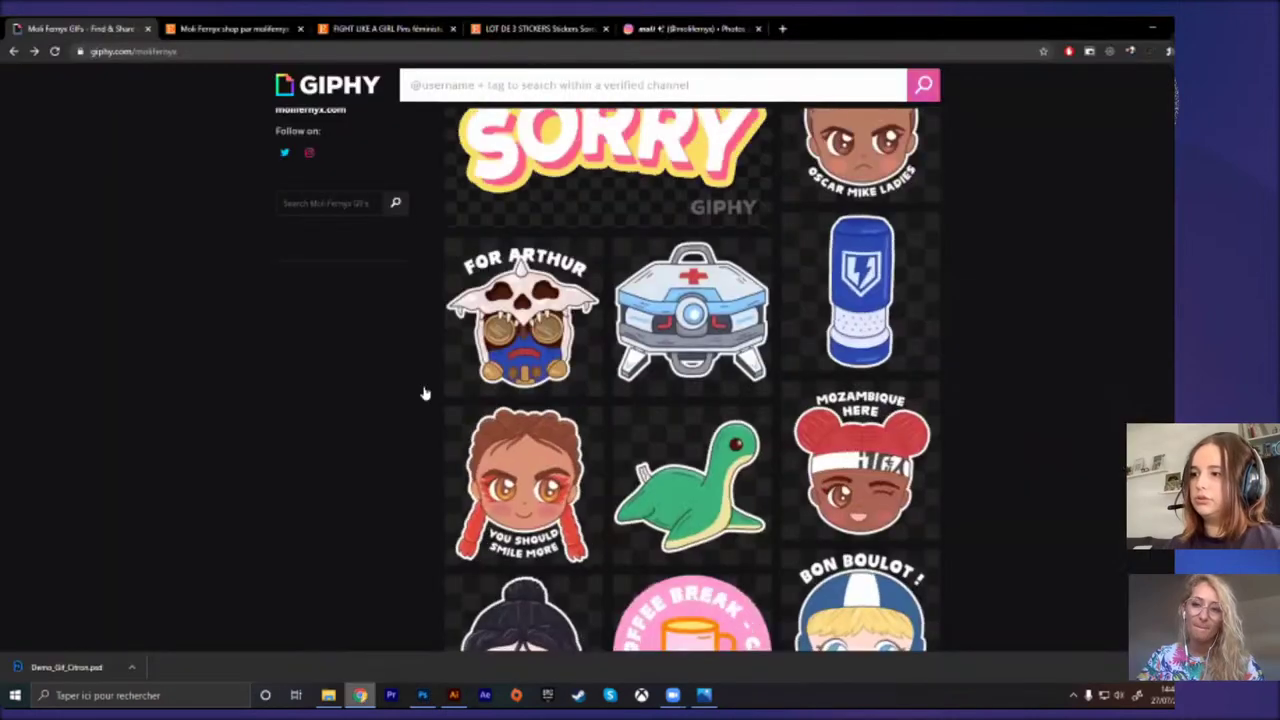
pyautogui.scroll(3, 893, 455)
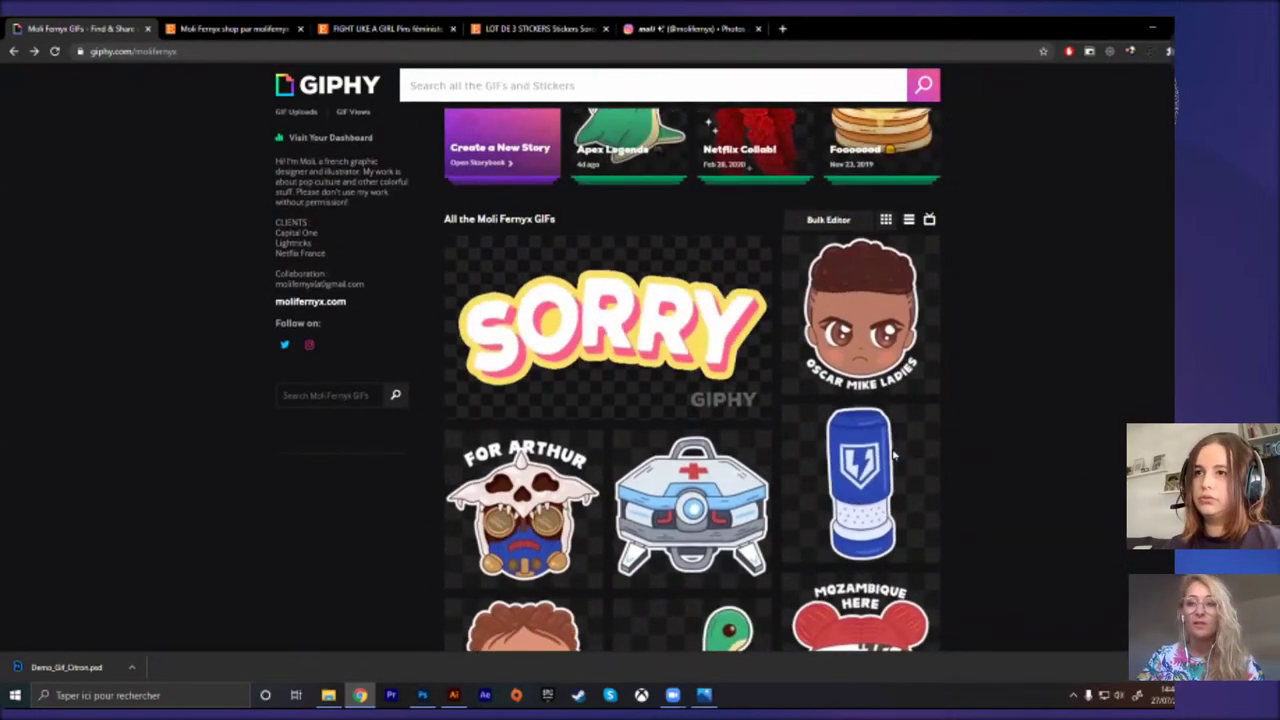
pyautogui.scroll(2, 940, 460)
pyautogui.scroll(-4, 943, 468)
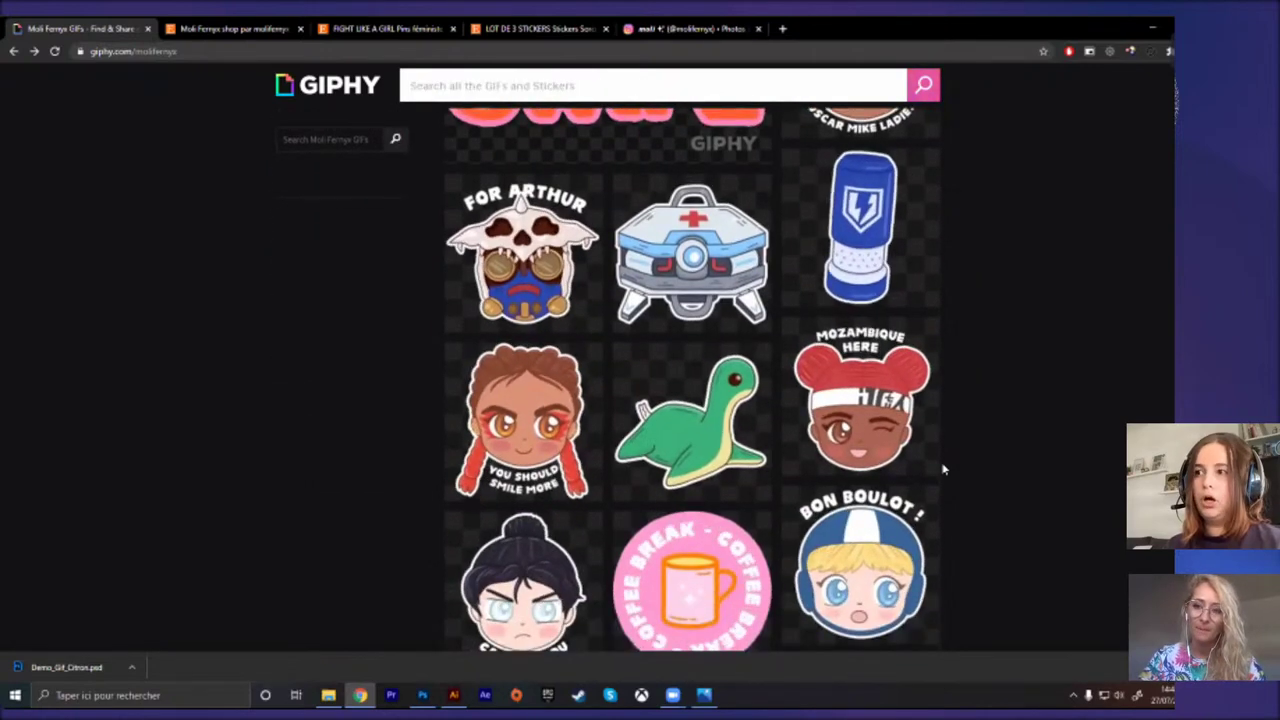
pyautogui.scroll(1, 943, 468)
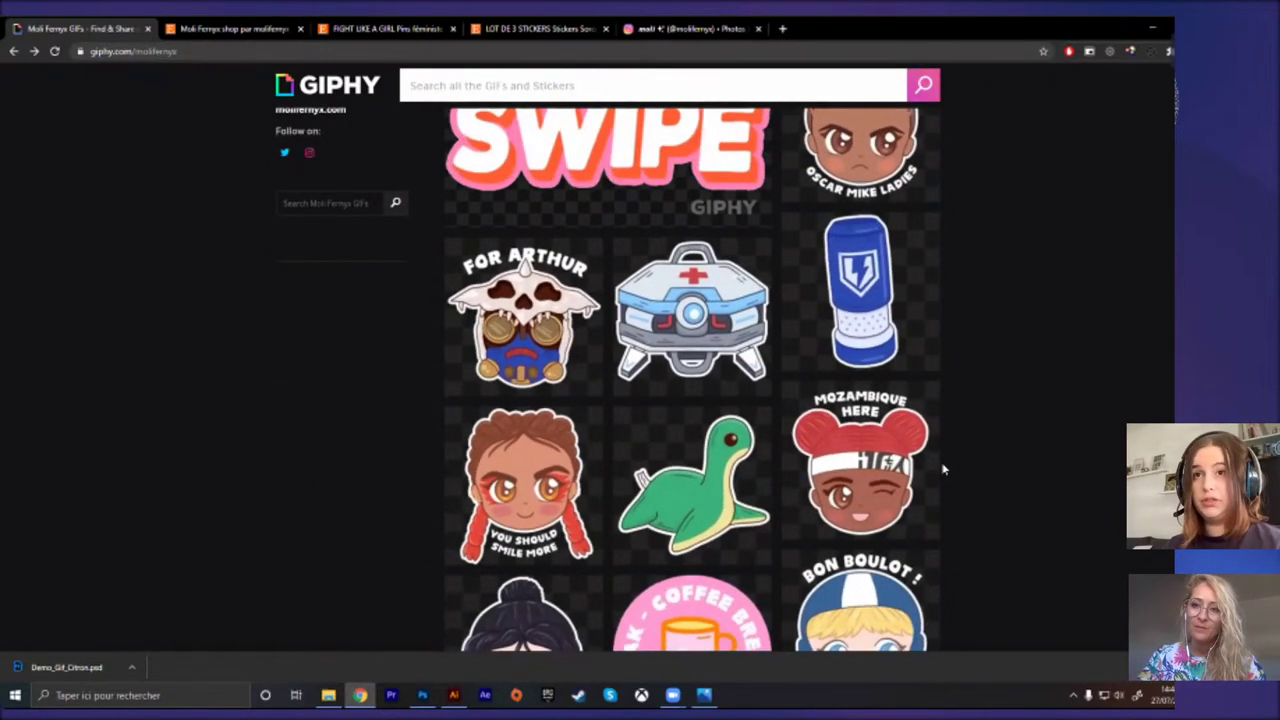
pyautogui.scroll(-10, 943, 468)
pyautogui.scroll(-5, 943, 468)
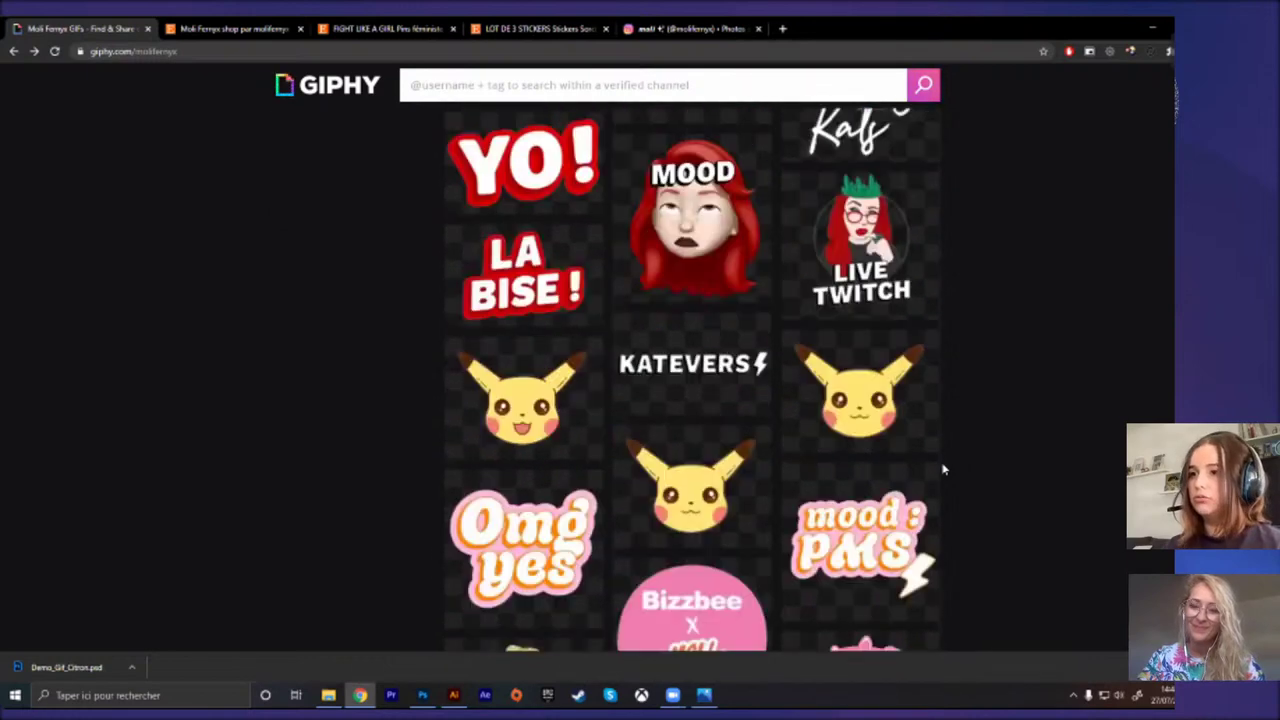
pyautogui.scroll(1, 943, 468)
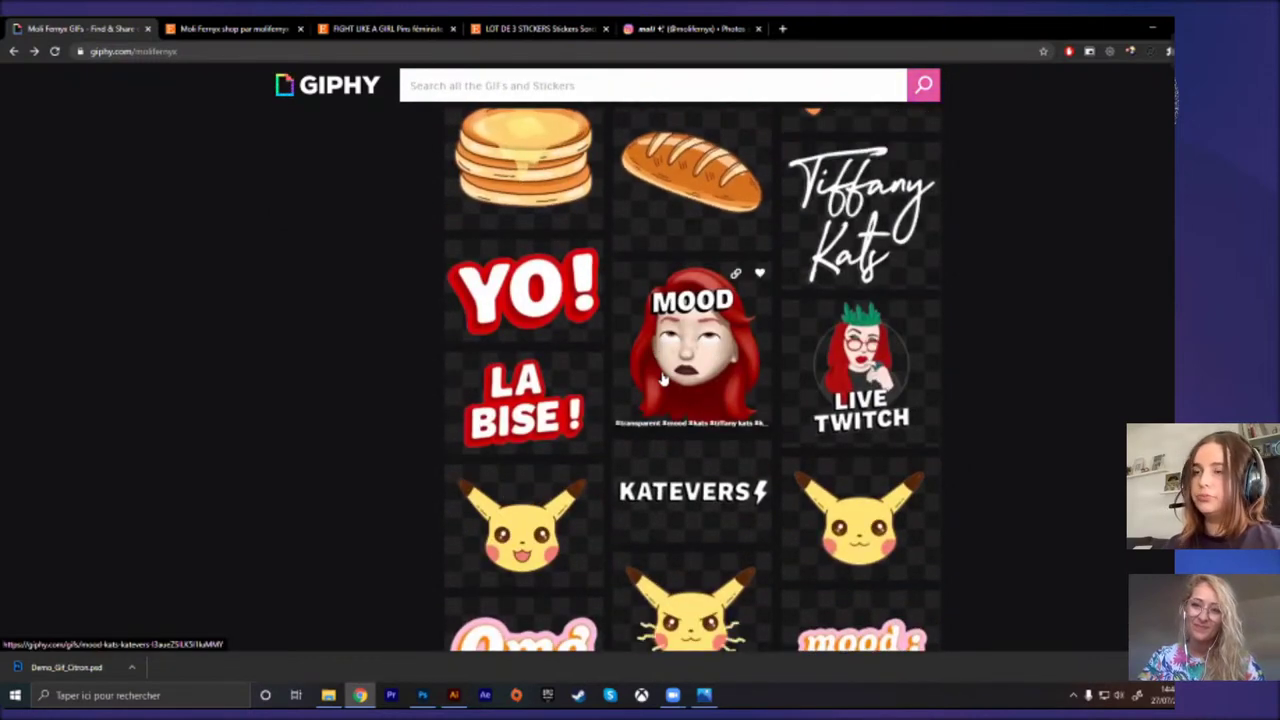
# Step: View the MOOD sticker's own page, go back to the Giphy channel and browse its lower stickers
pyautogui.click(661, 332)
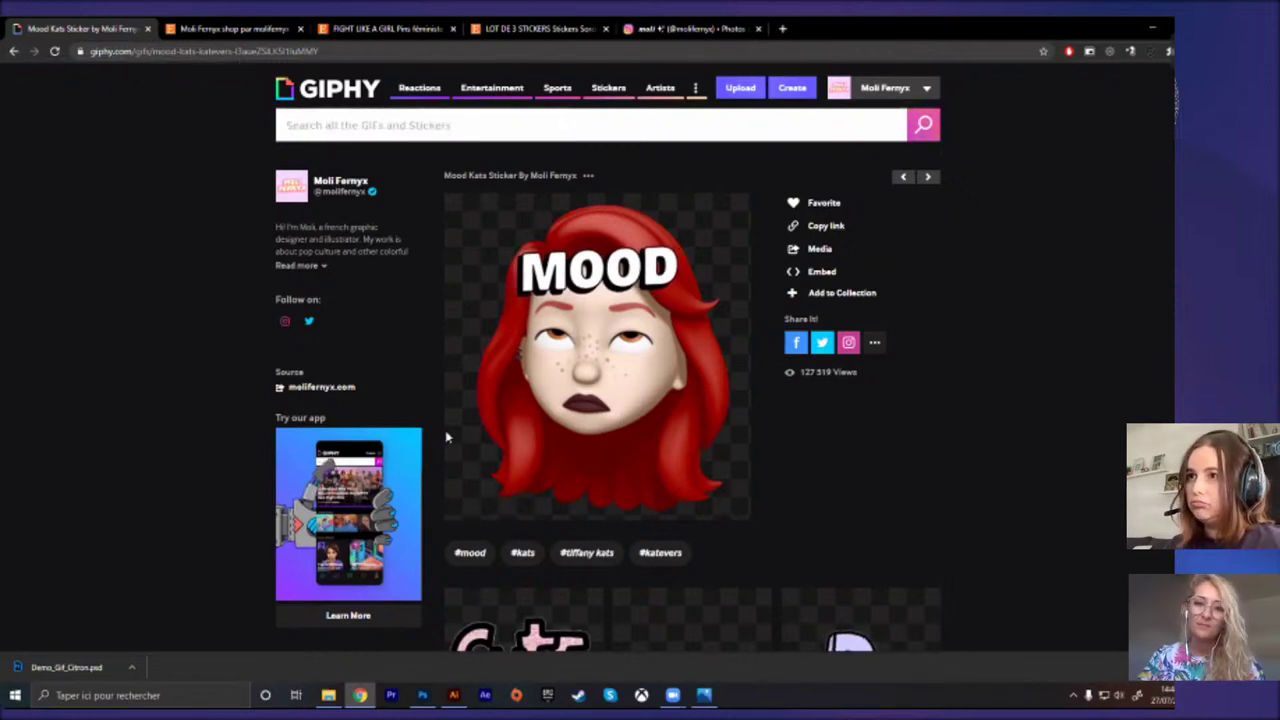
pyautogui.click(12, 52)
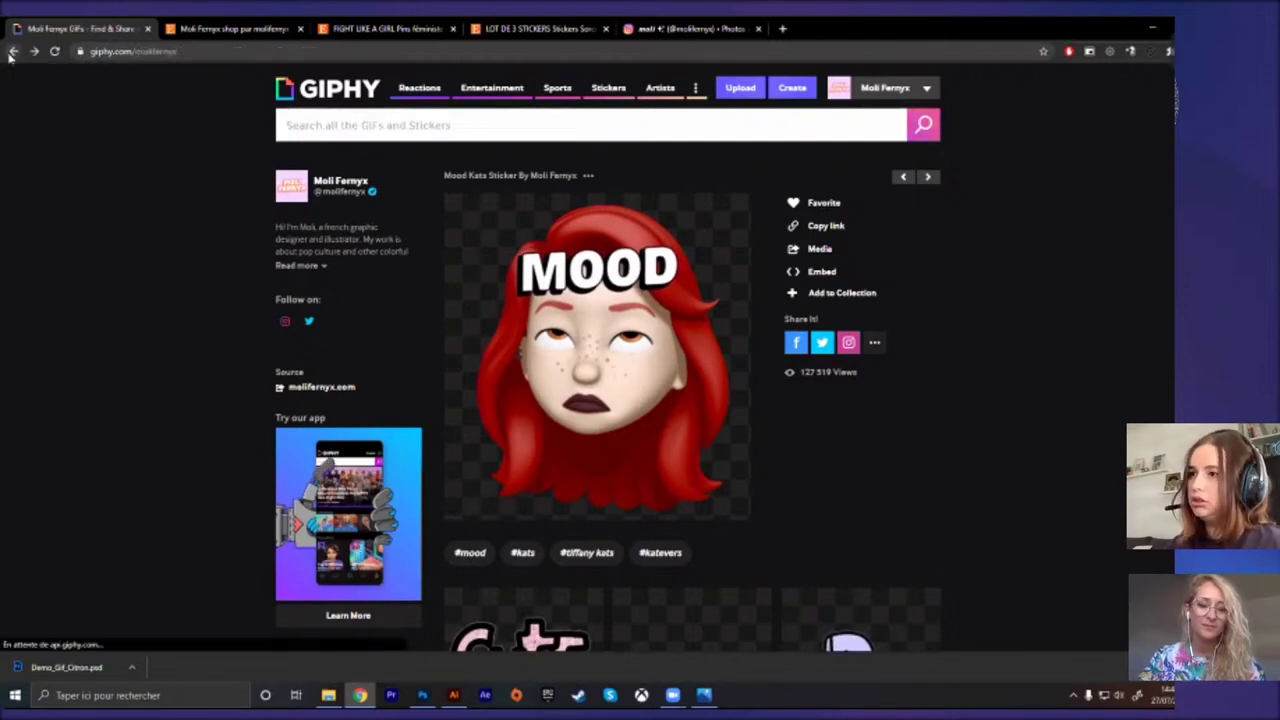
pyautogui.scroll(-10, 982, 493)
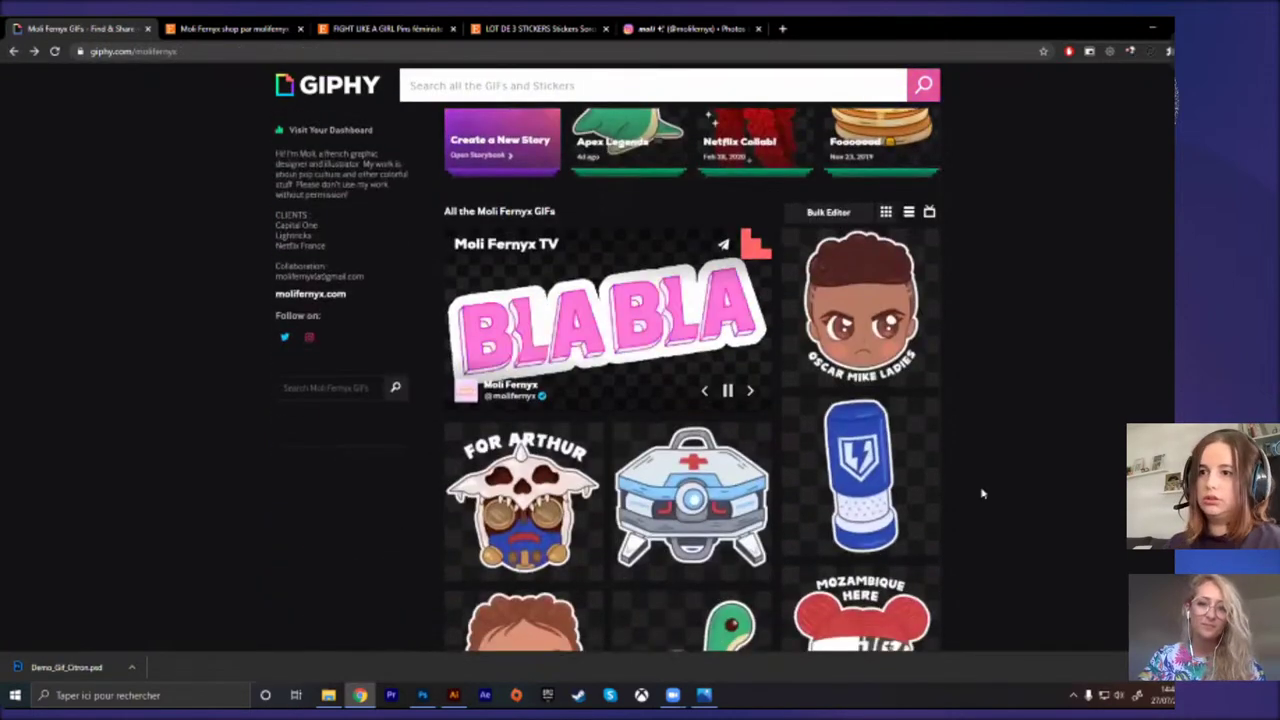
pyautogui.scroll(-3, 982, 493)
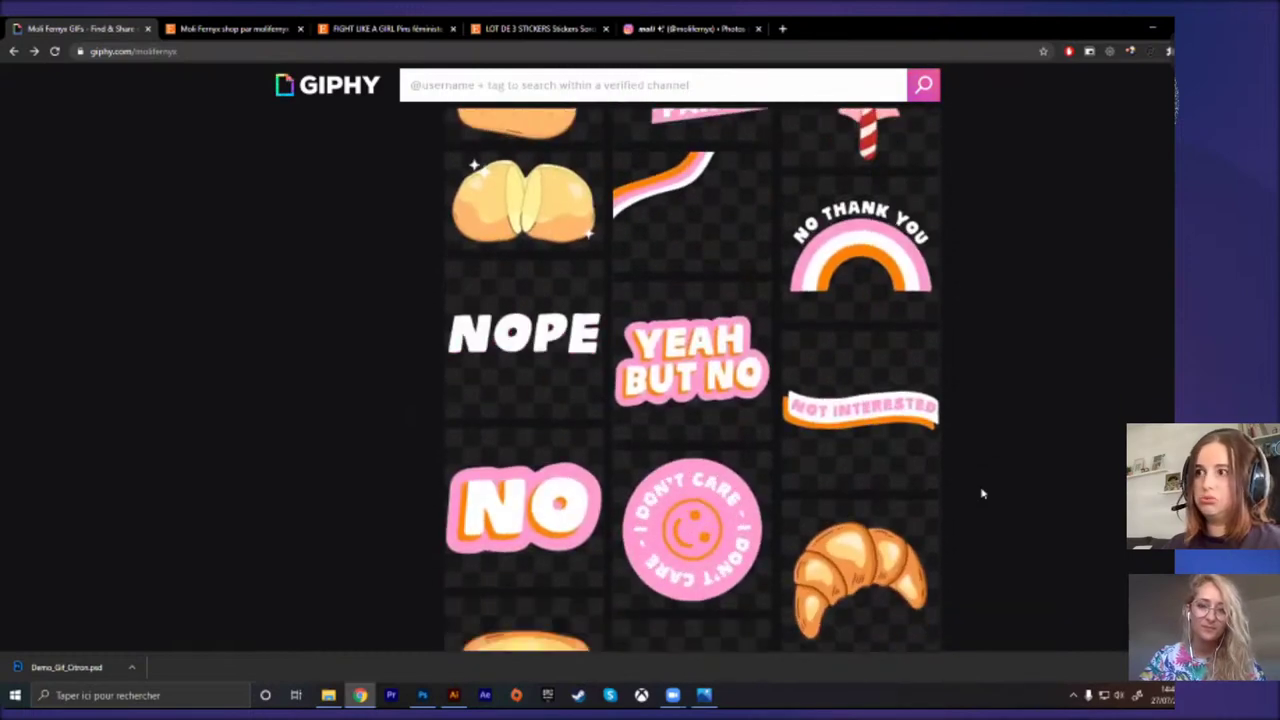
pyautogui.scroll(-5, 982, 493)
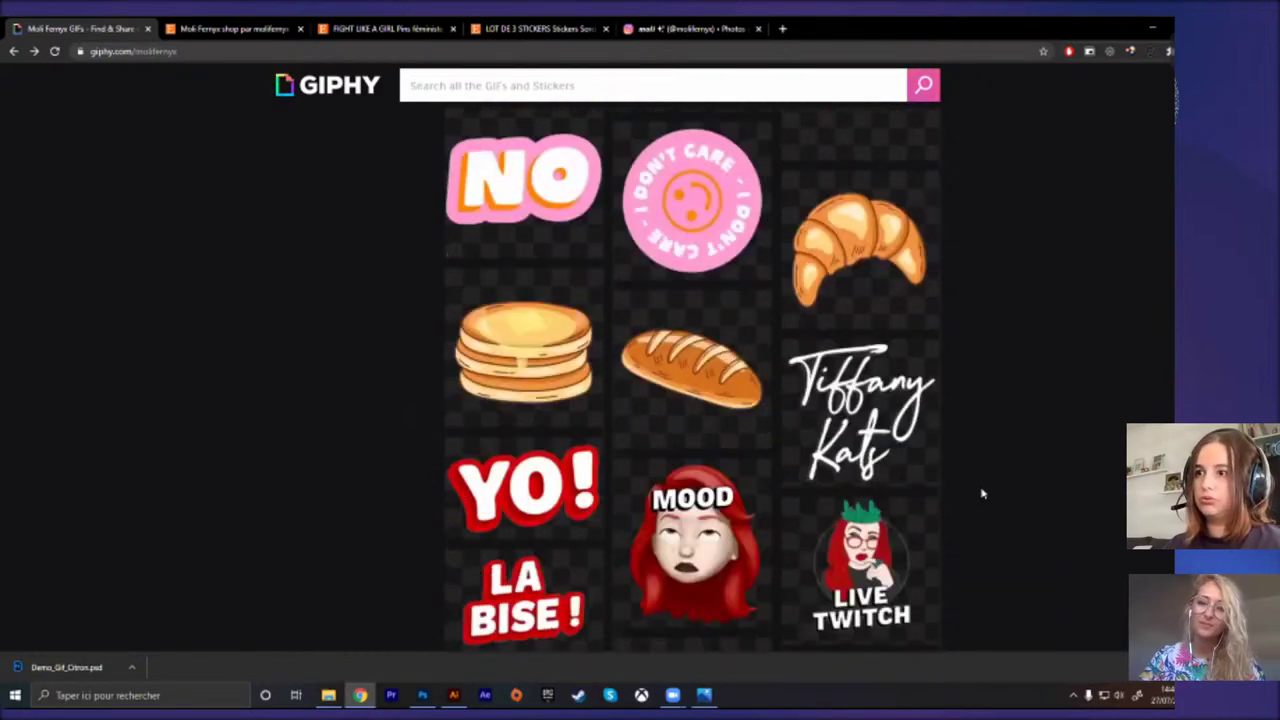
pyautogui.scroll(-2, 982, 493)
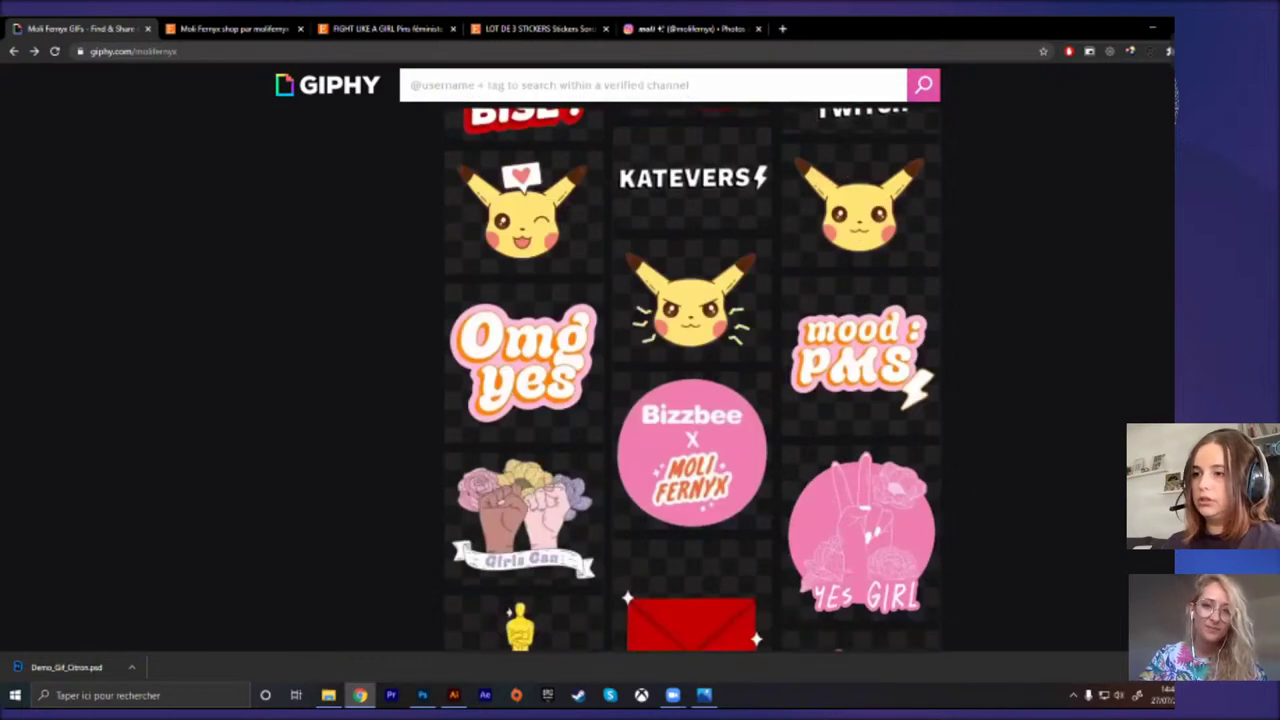
# Step: Return to Photoshop, show the Love Yourself_1.psd document and play its envelope animation from the first frame
pyautogui.click(422, 695)
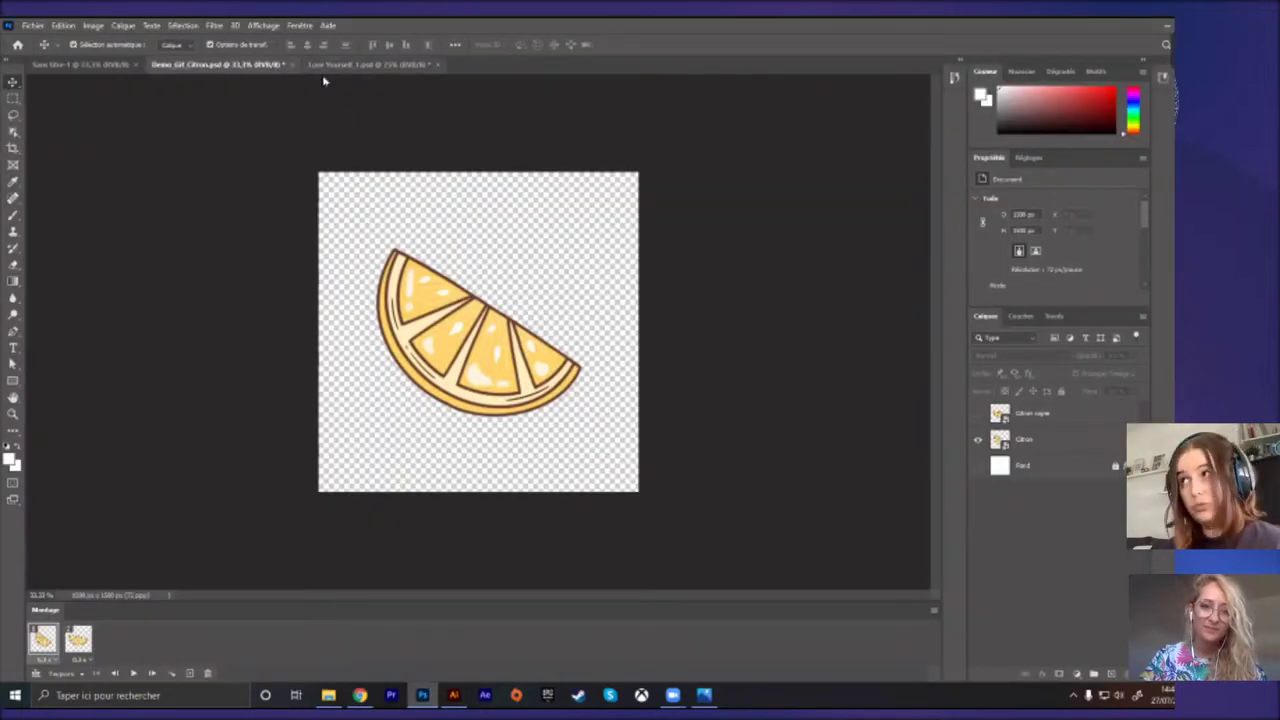
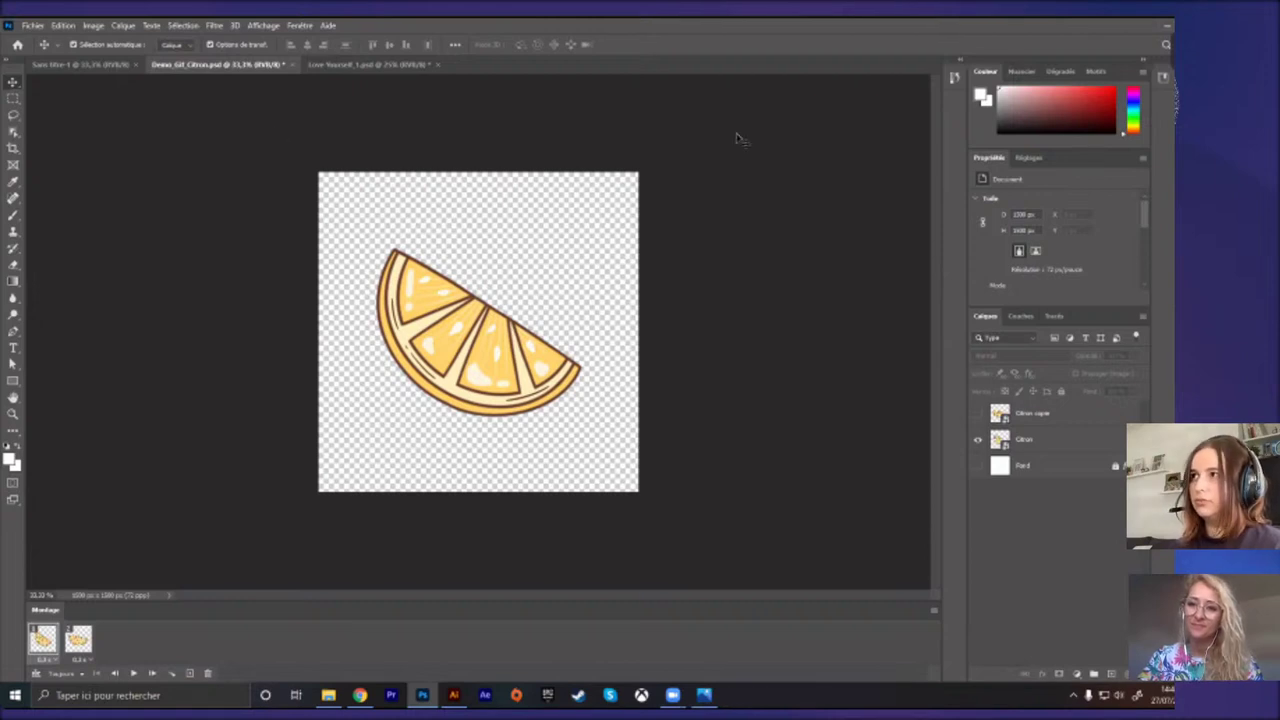
pyautogui.click(397, 64)
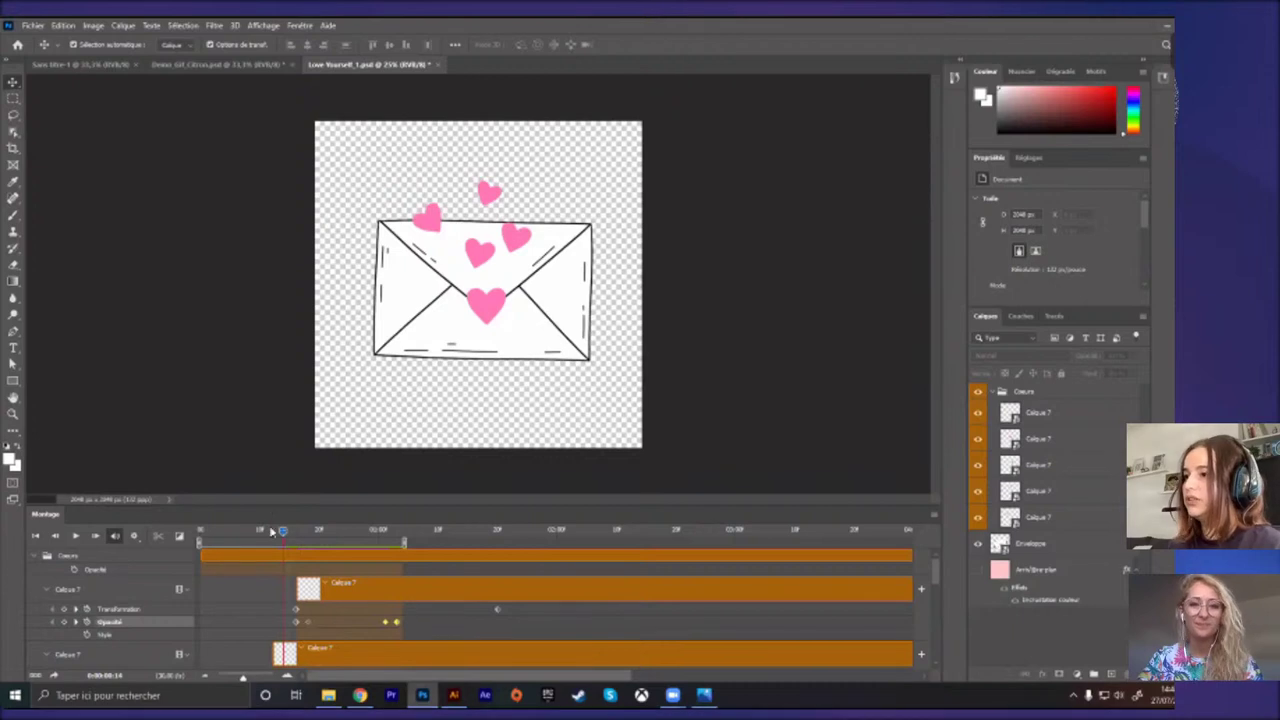
pyautogui.click(199, 528)
pyautogui.moveTo(190, 527)
pyautogui.mouseDown()
pyautogui.moveTo(214, 528)
pyautogui.moveTo(200, 528)
pyautogui.mouseUp()
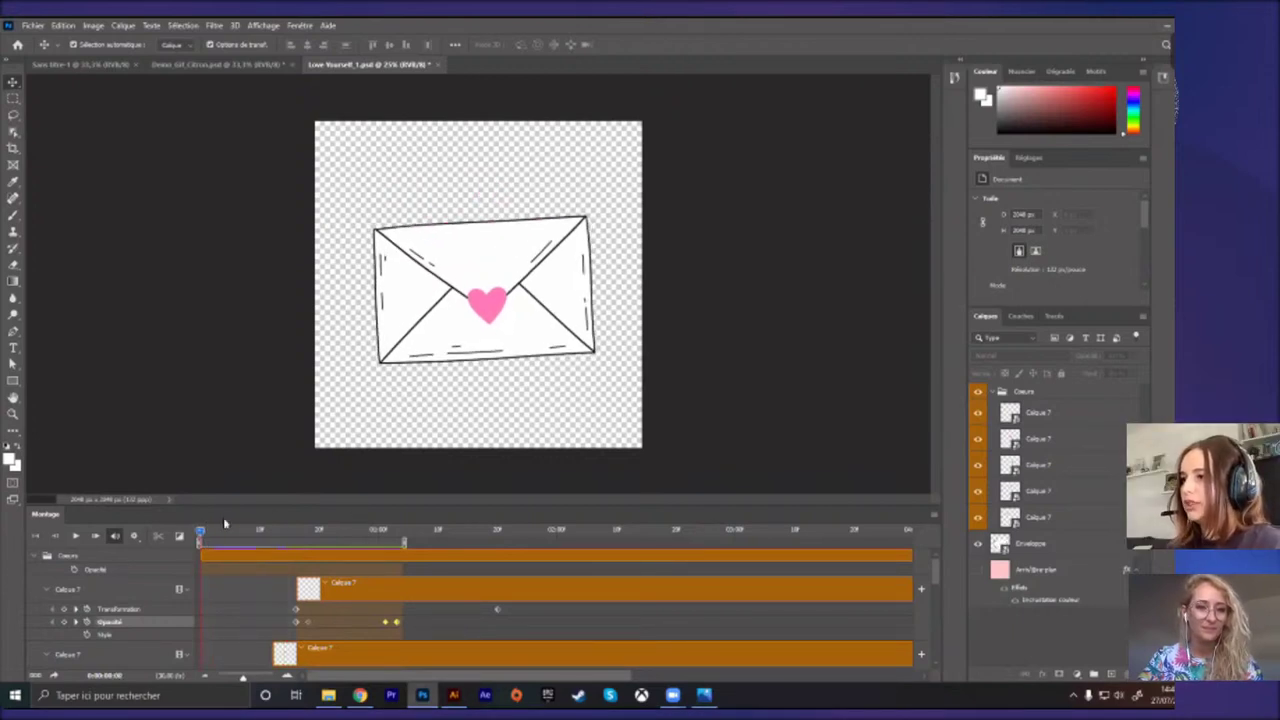
pyautogui.press('space')
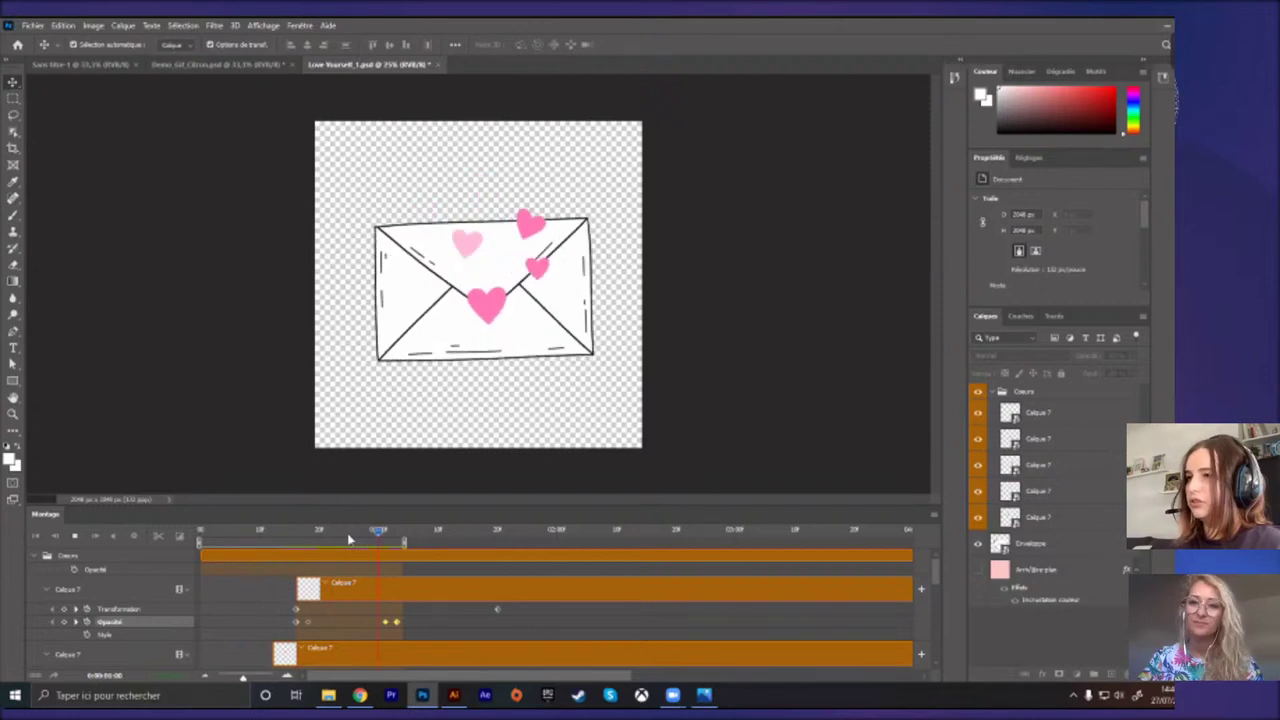
pyautogui.press('space')
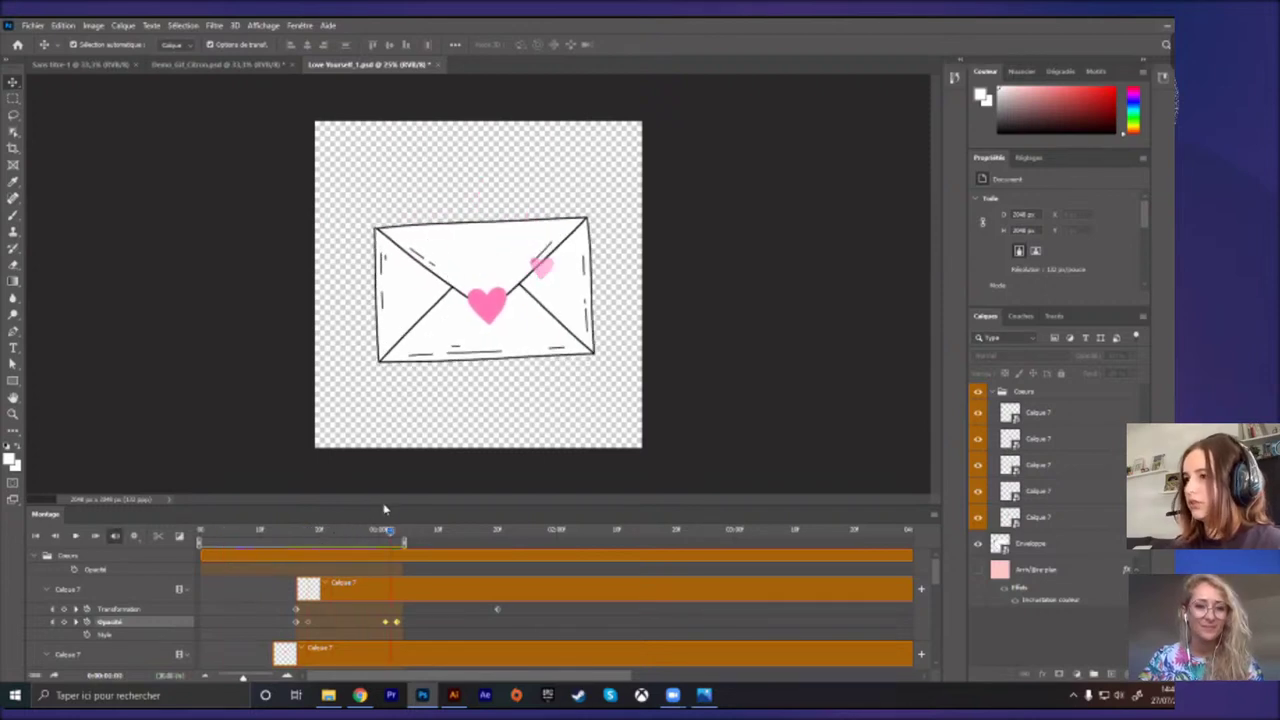
# Step: Enlarge the timeline to examine the heart and Enveloppe layers' keyframes, and return the playhead to the start
pyautogui.moveTo(378, 507); pyautogui.dragTo(401, 444)
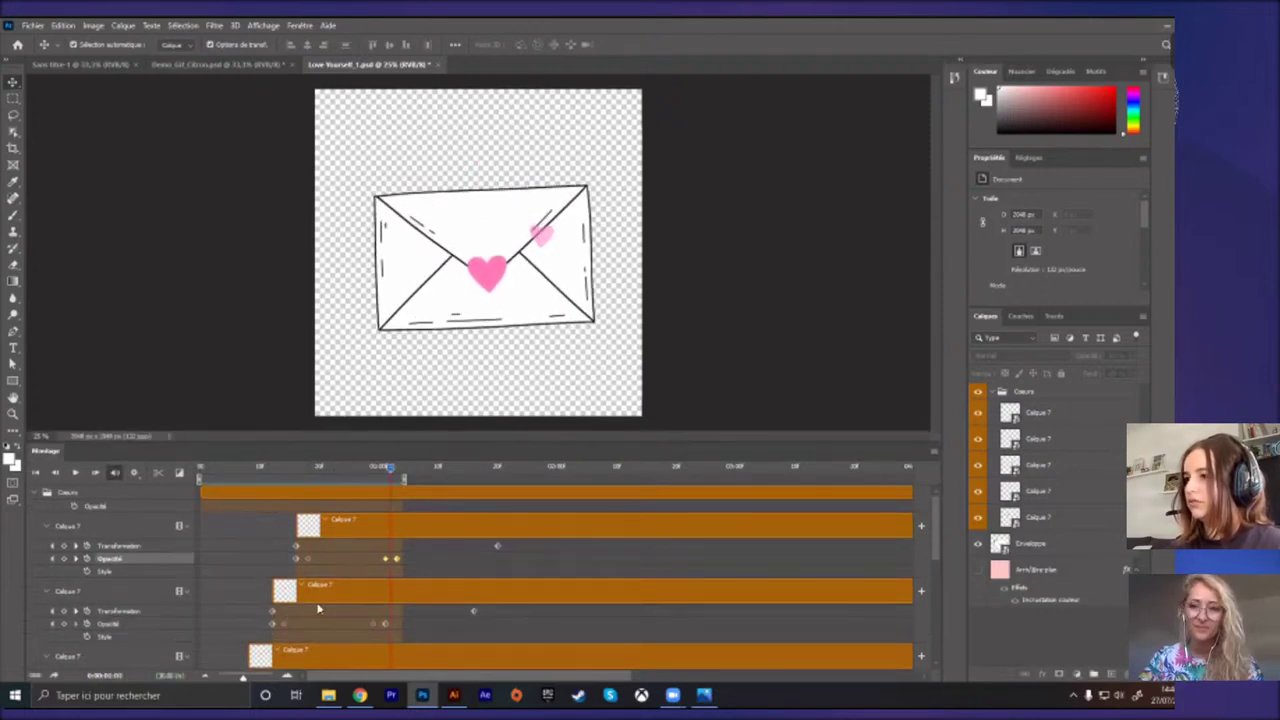
pyautogui.scroll(-5, 318, 608)
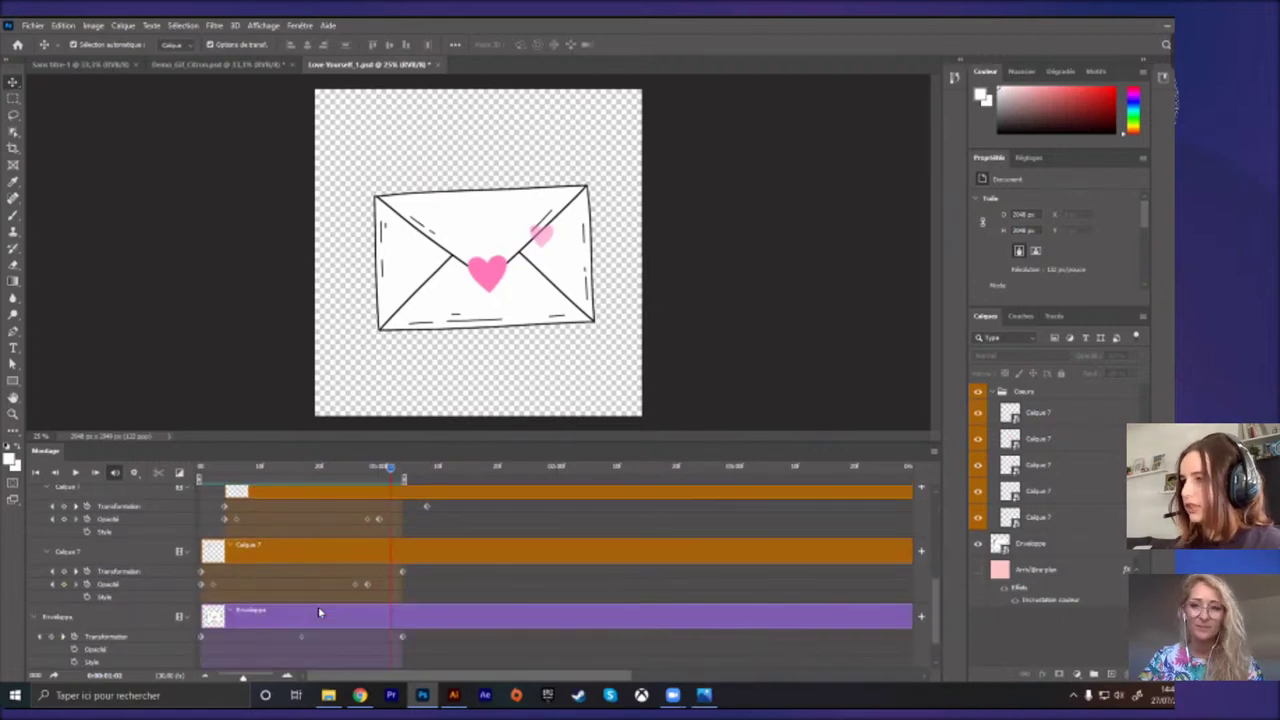
pyautogui.scroll(2, 320, 604)
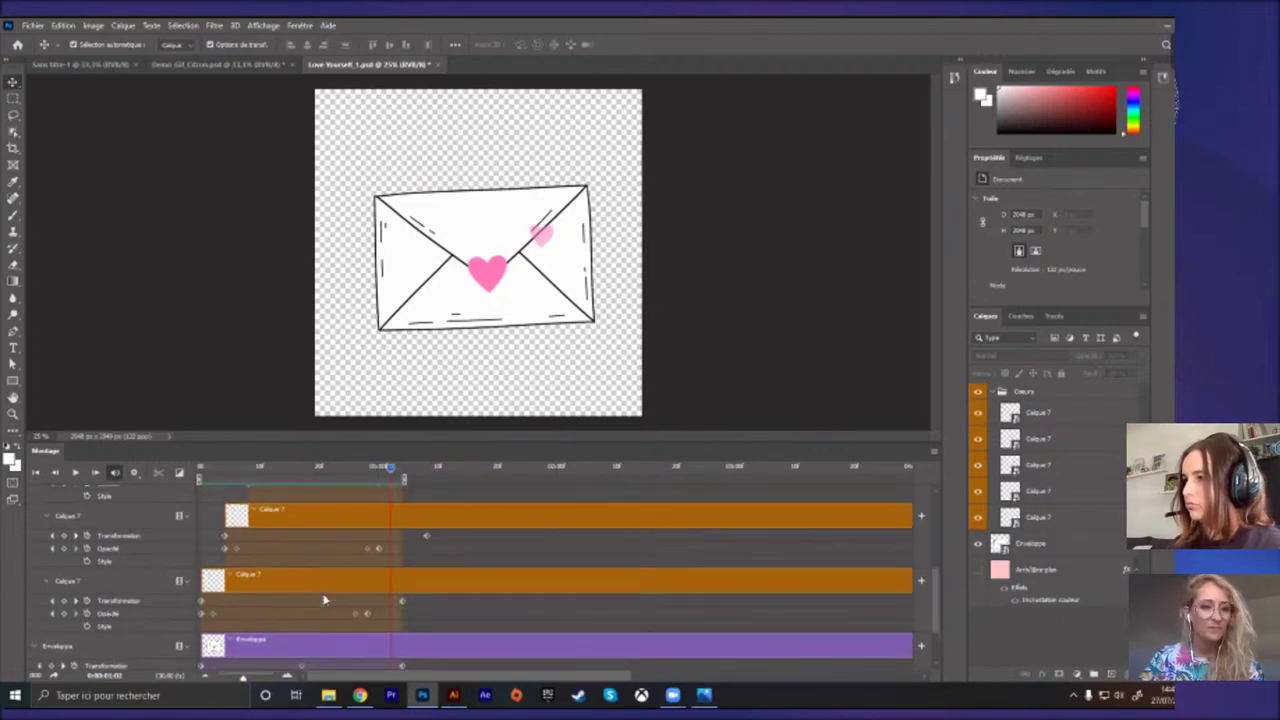
pyautogui.scroll(4, 323, 598)
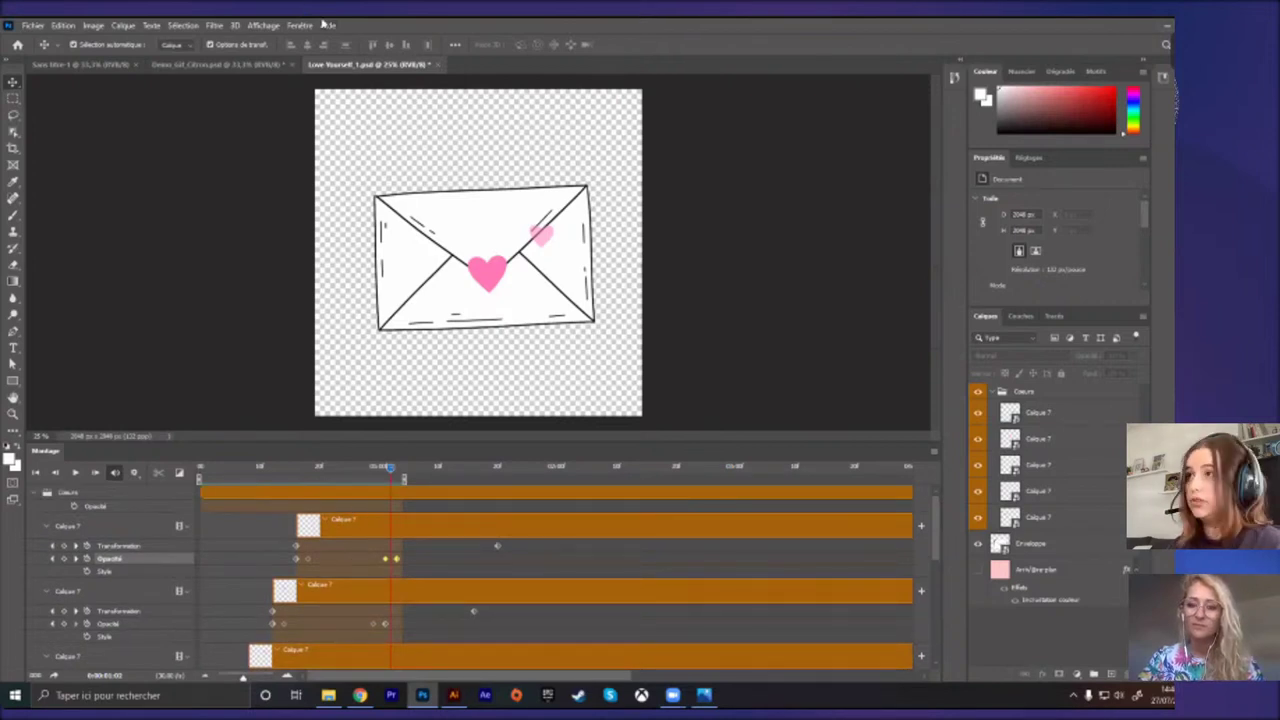
pyautogui.click(200, 468)
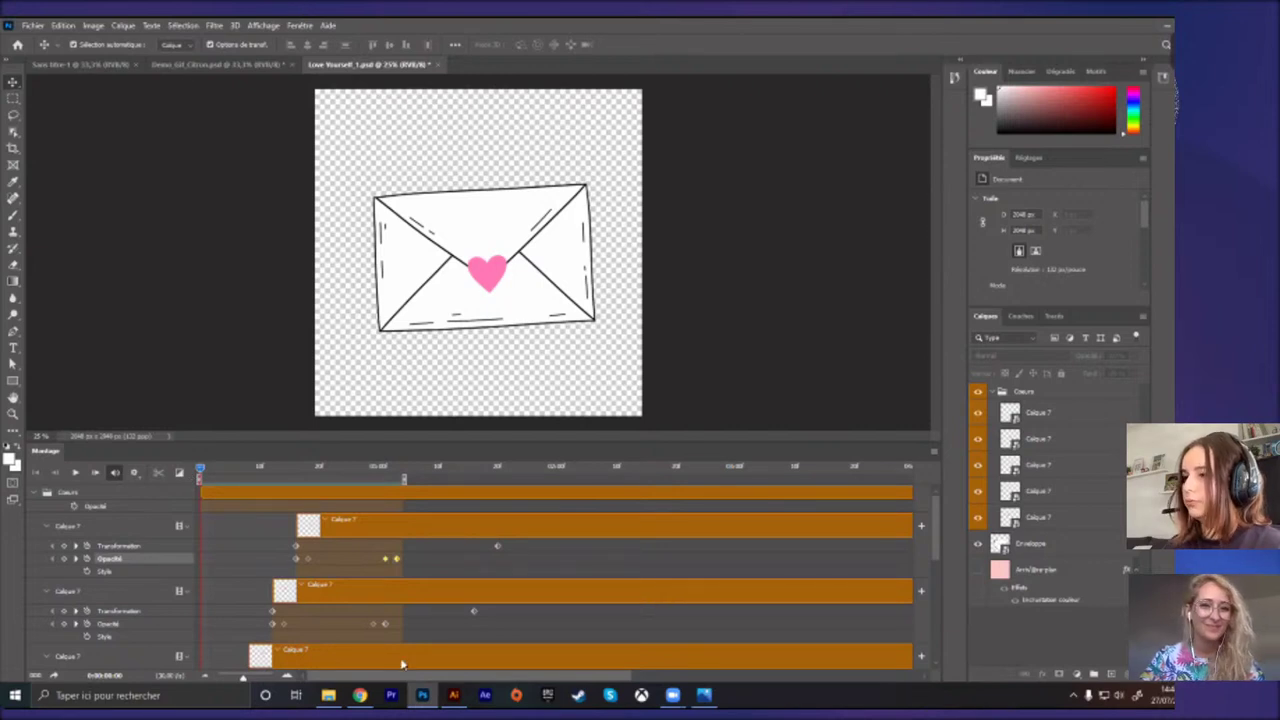
# Step: Switch to File Explorer and open the Apex Gifs_Animation After Effects project from the docs folder in DEMO > Apex Gifs
pyautogui.click(328, 695)
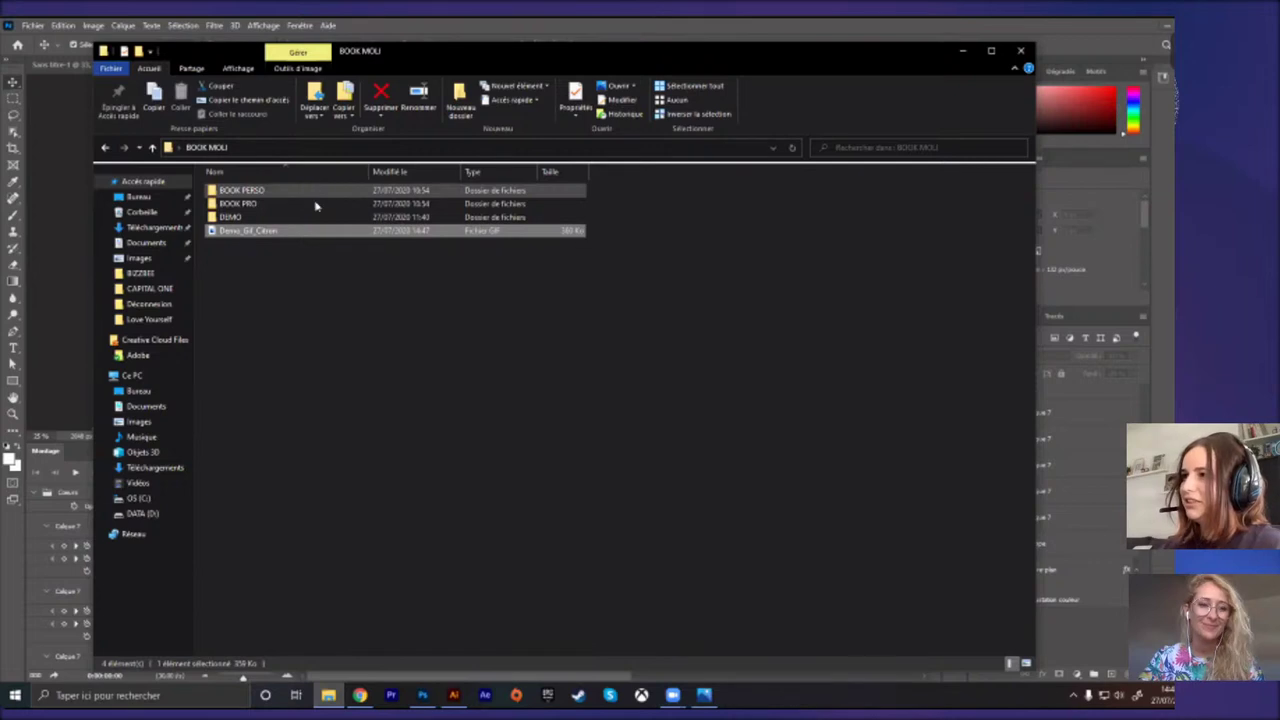
pyautogui.doubleClick(262, 217)
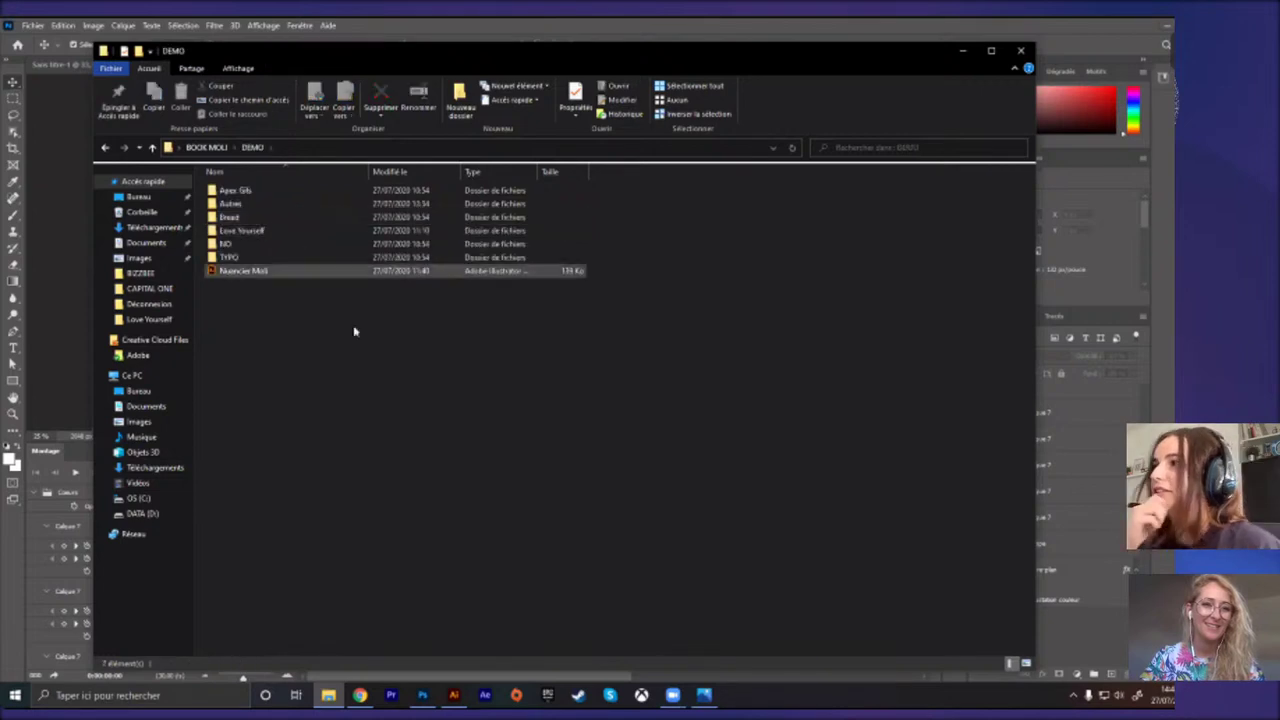
pyautogui.doubleClick(238, 190)
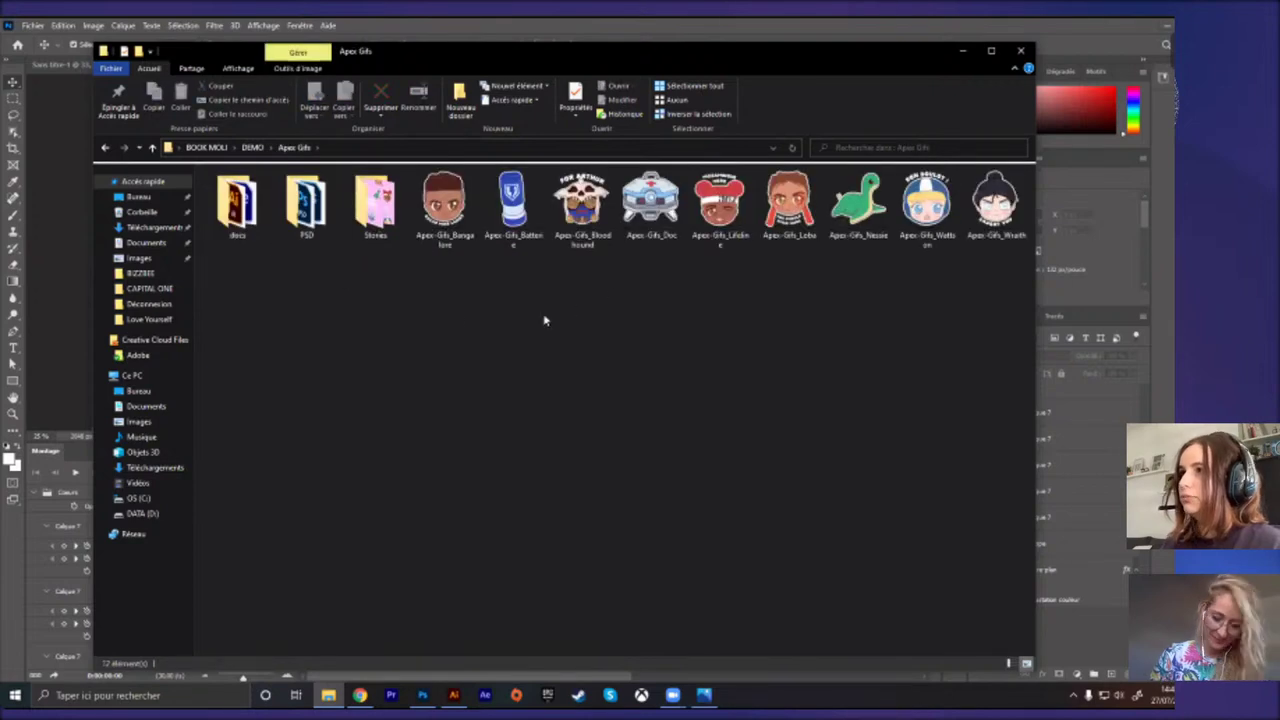
pyautogui.doubleClick(262, 231)
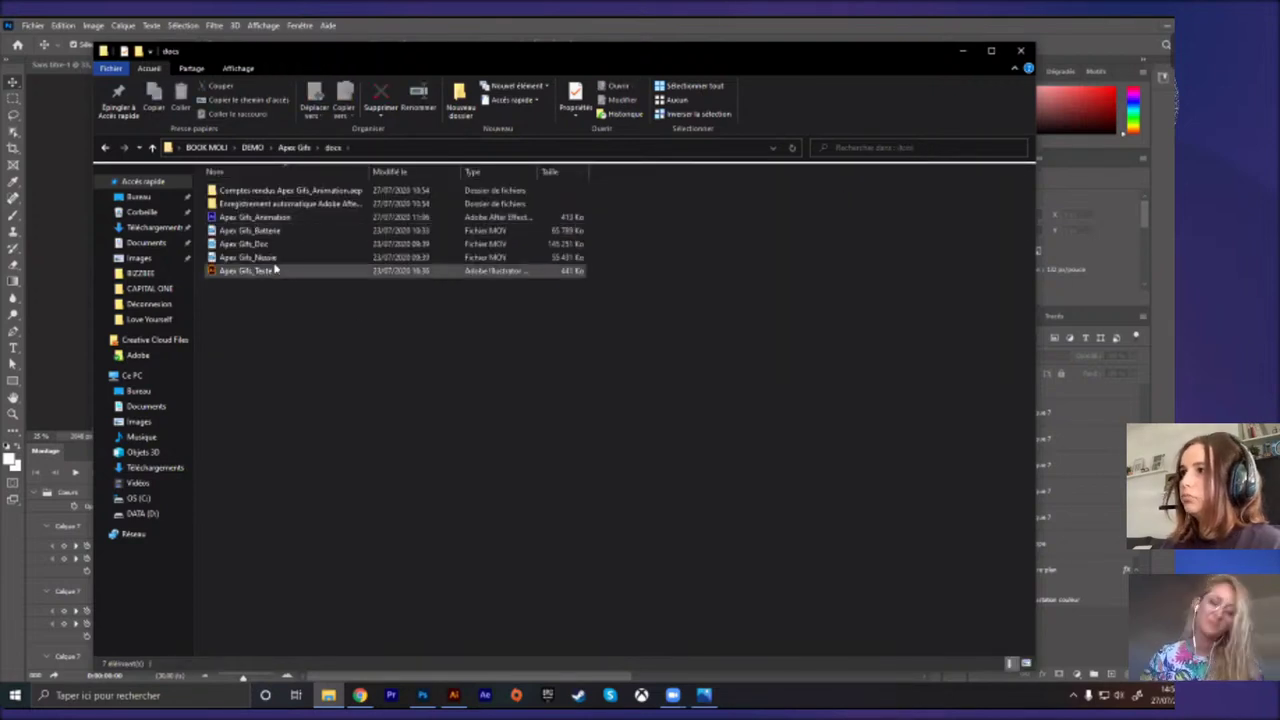
pyautogui.doubleClick(305, 220)
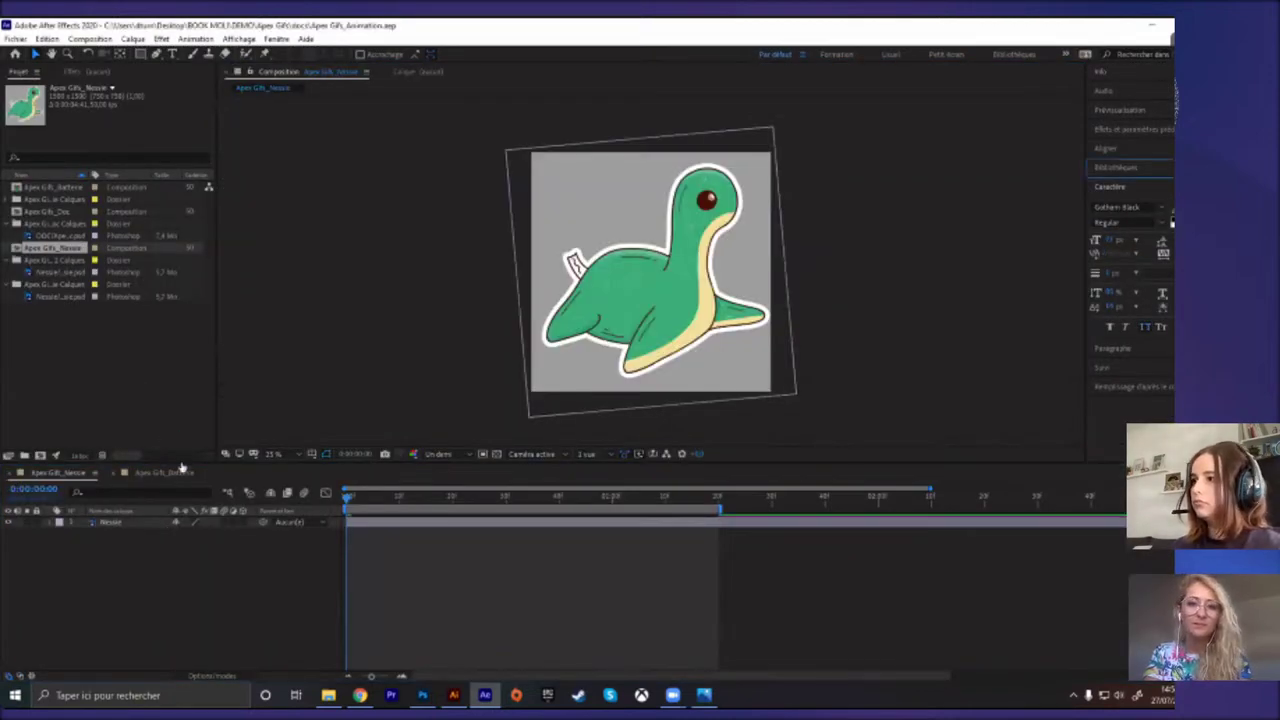
# Step: Expand the Nessie layer's transform properties and delete all of its Rotation keyframes
pyautogui.click(59, 522)
pyautogui.click(61, 535)
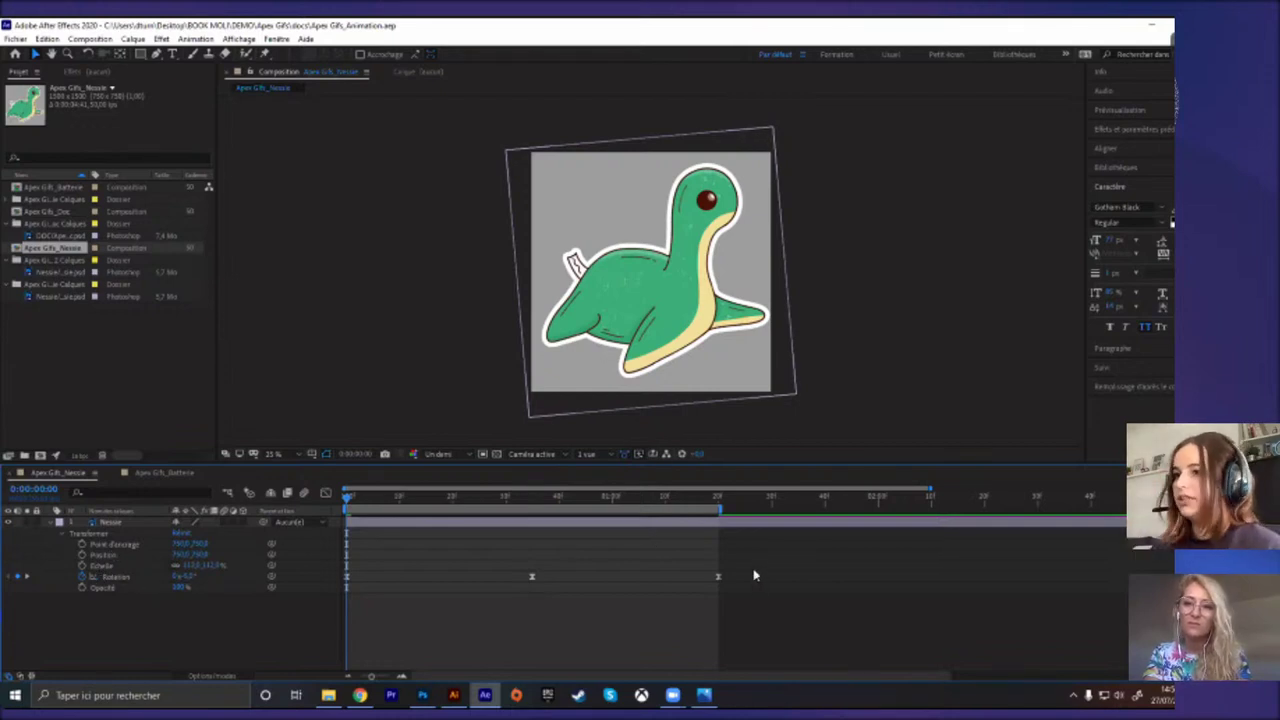
pyautogui.moveTo(750, 602); pyautogui.dragTo(292, 554)
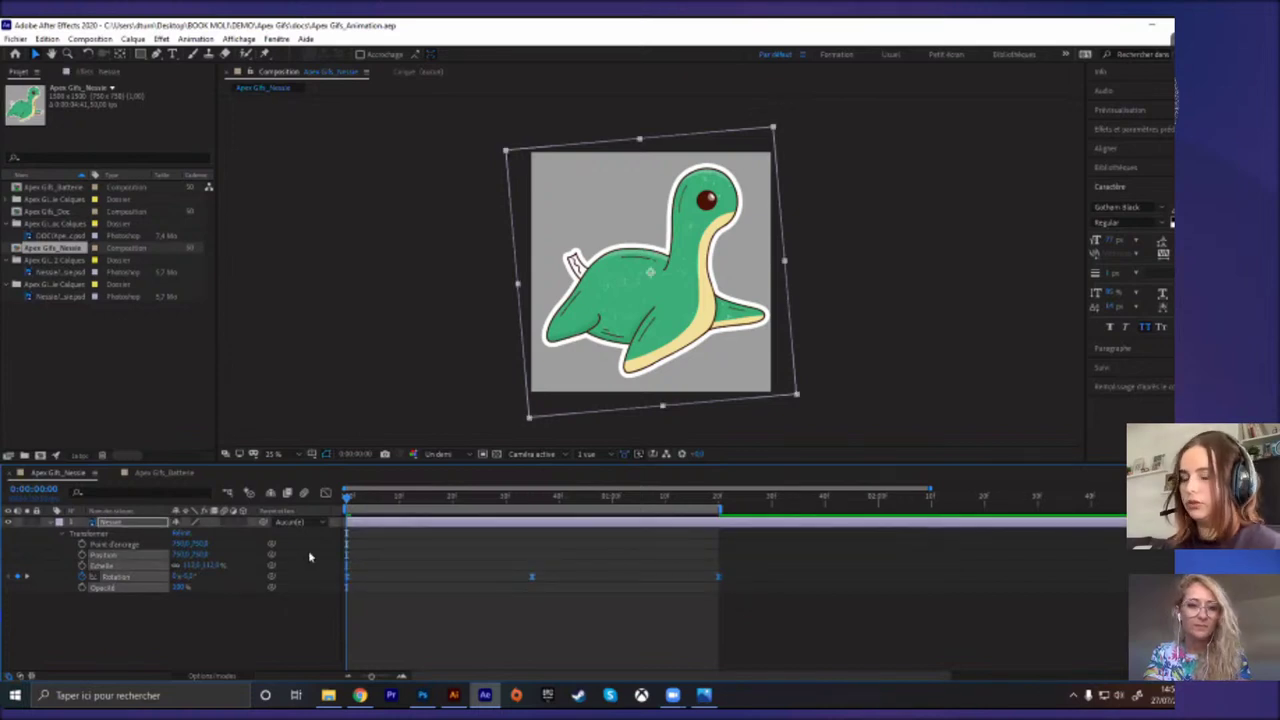
pyautogui.press('Delete')
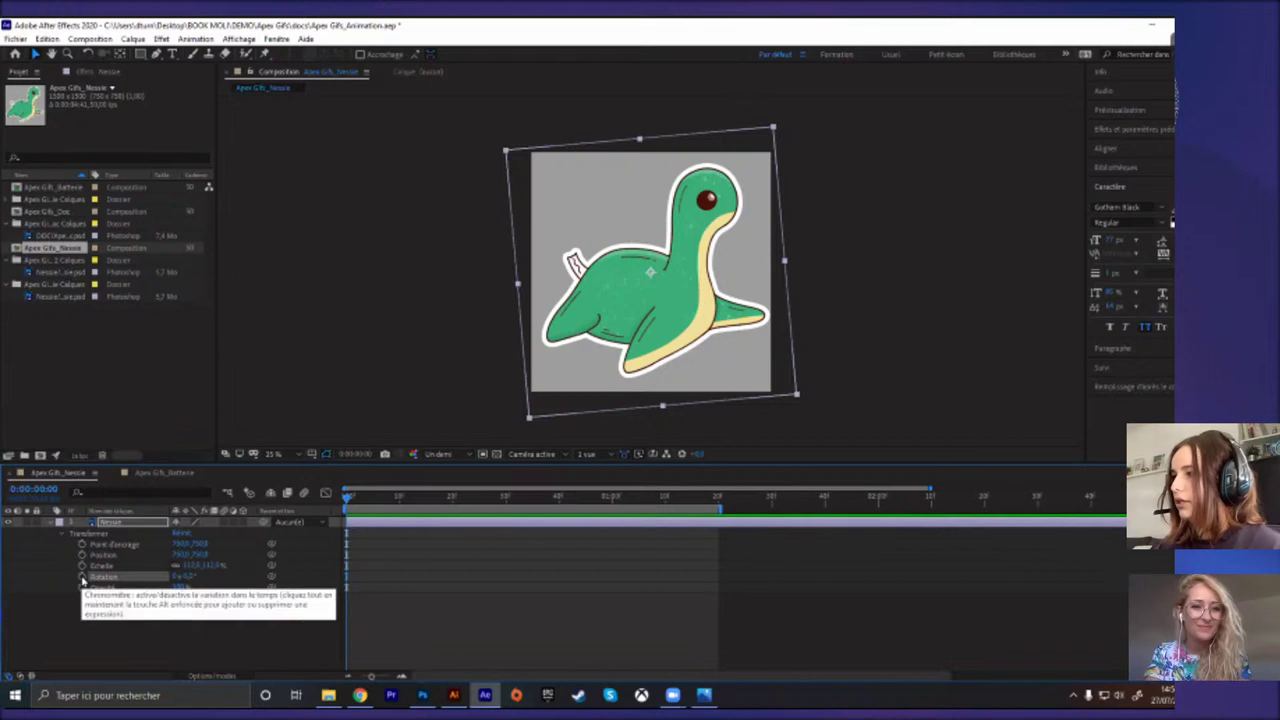
# Step: Animate Nessie's Rotation with matching keyframes at the work area's start and end and a clockwise tilt at frame 34, and preview it
pyautogui.click(83, 580)
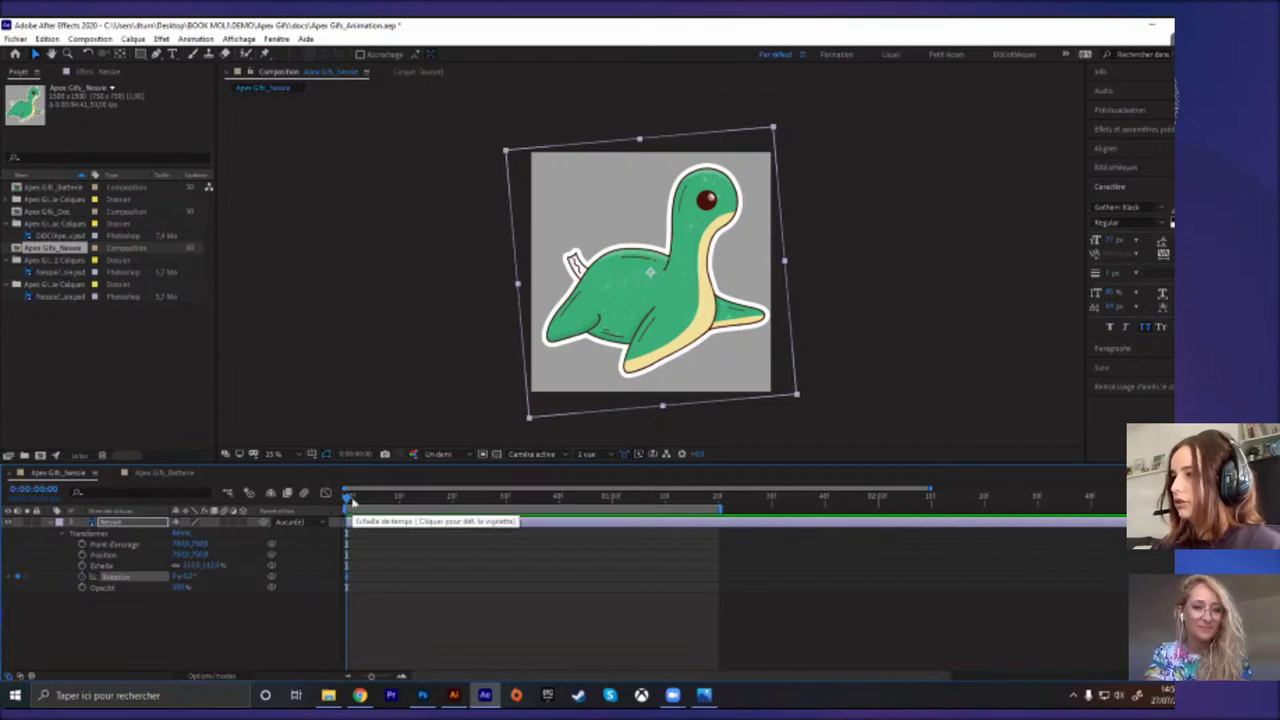
pyautogui.click(733, 499)
pyautogui.moveTo(715, 507); pyautogui.dragTo(528, 499)
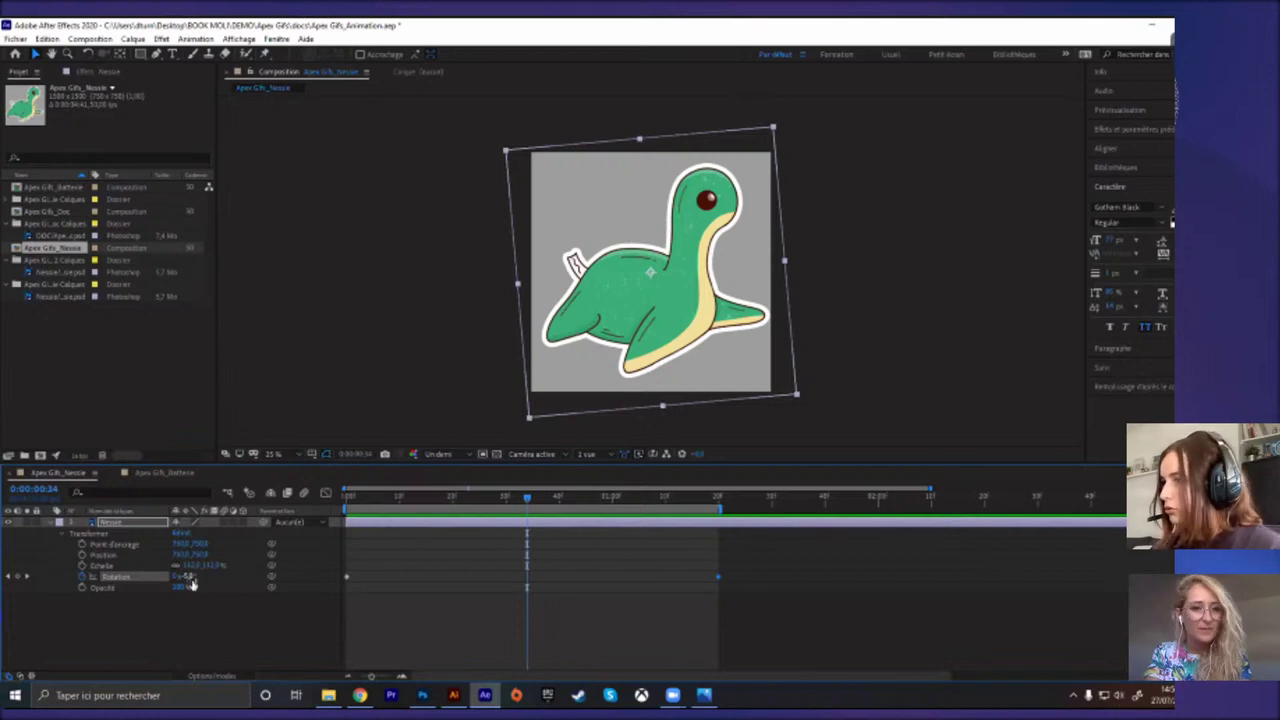
pyautogui.moveTo(186, 576)
pyautogui.mouseDown()
pyautogui.moveTo(205, 573)
pyautogui.moveTo(185, 577)
pyautogui.mouseUp()
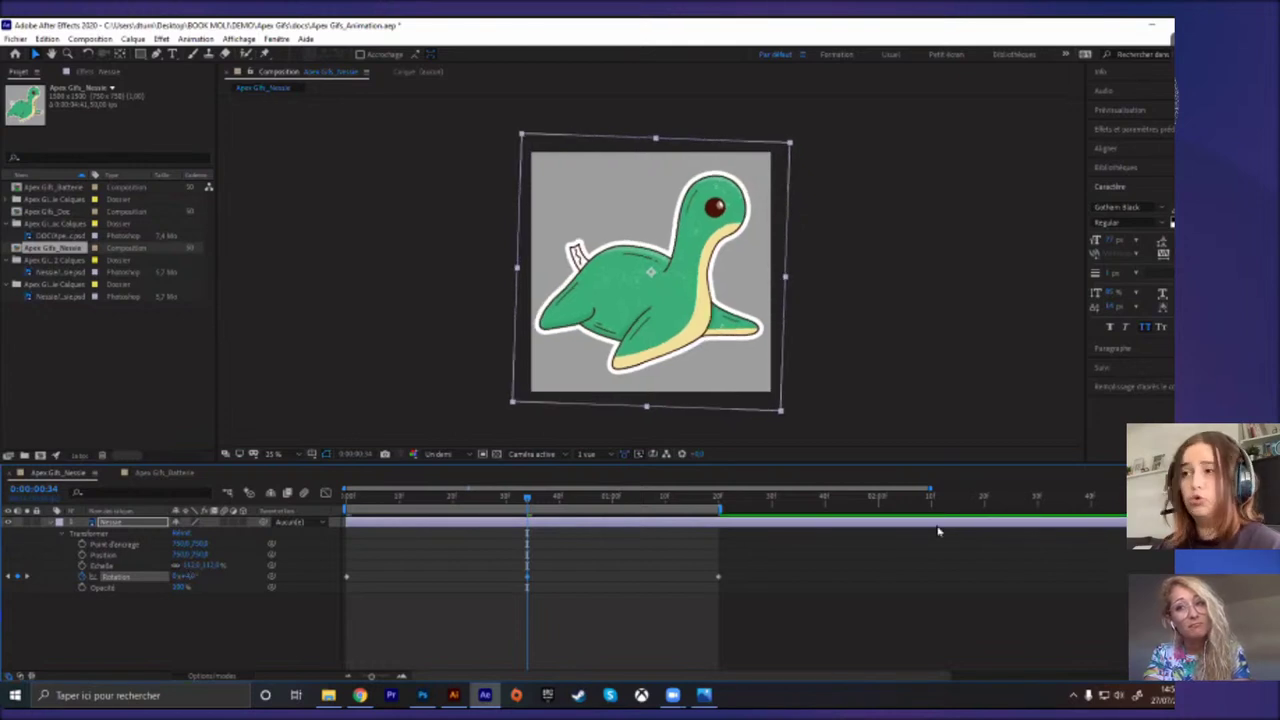
pyautogui.click(888, 518)
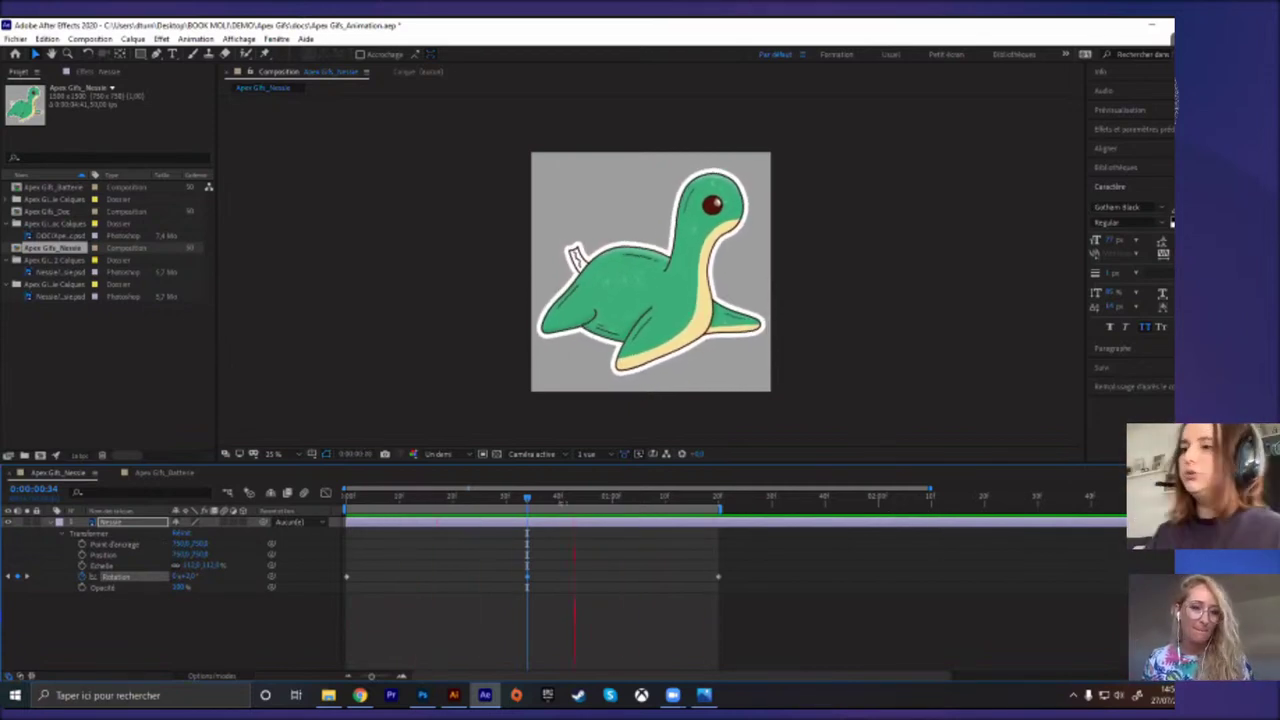
pyautogui.press('space')
pyautogui.click(343, 497)
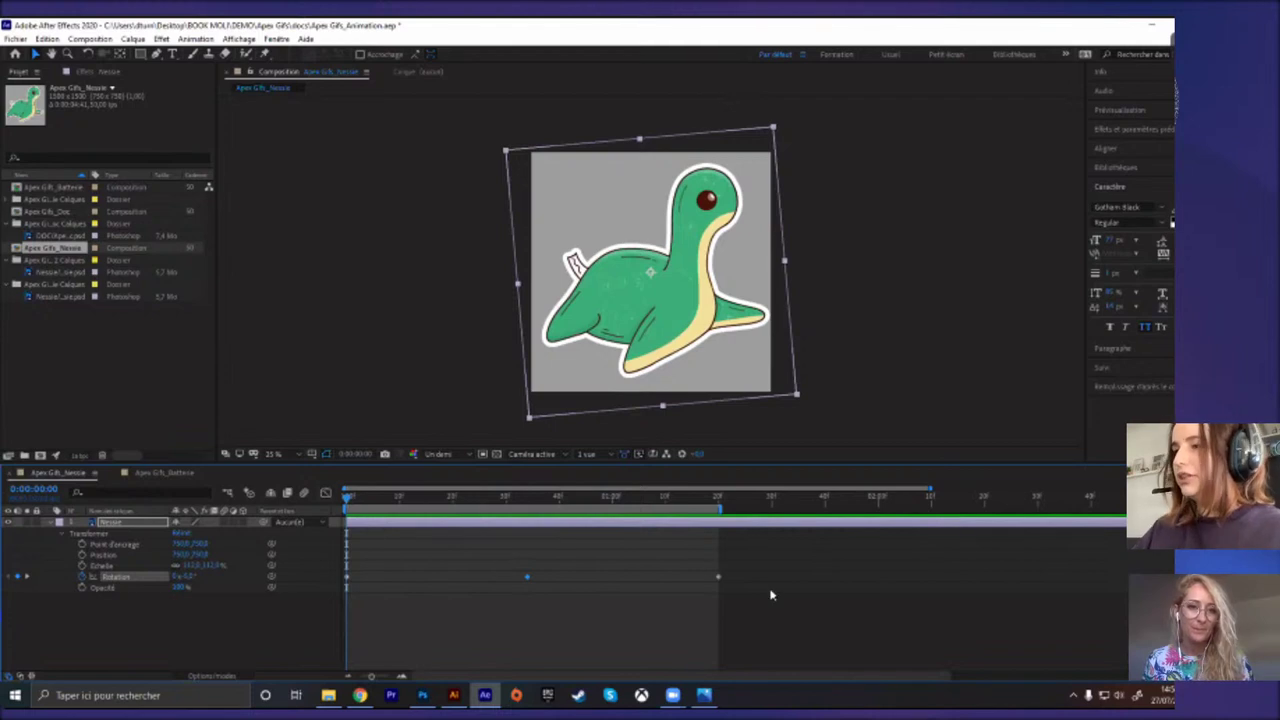
# Step: Apply Easy Ease (Lissage de vitesse) to all of Nessie's Rotation keyframes and preview the smoothed motion
pyautogui.moveTo(722, 594); pyautogui.dragTo(376, 596)
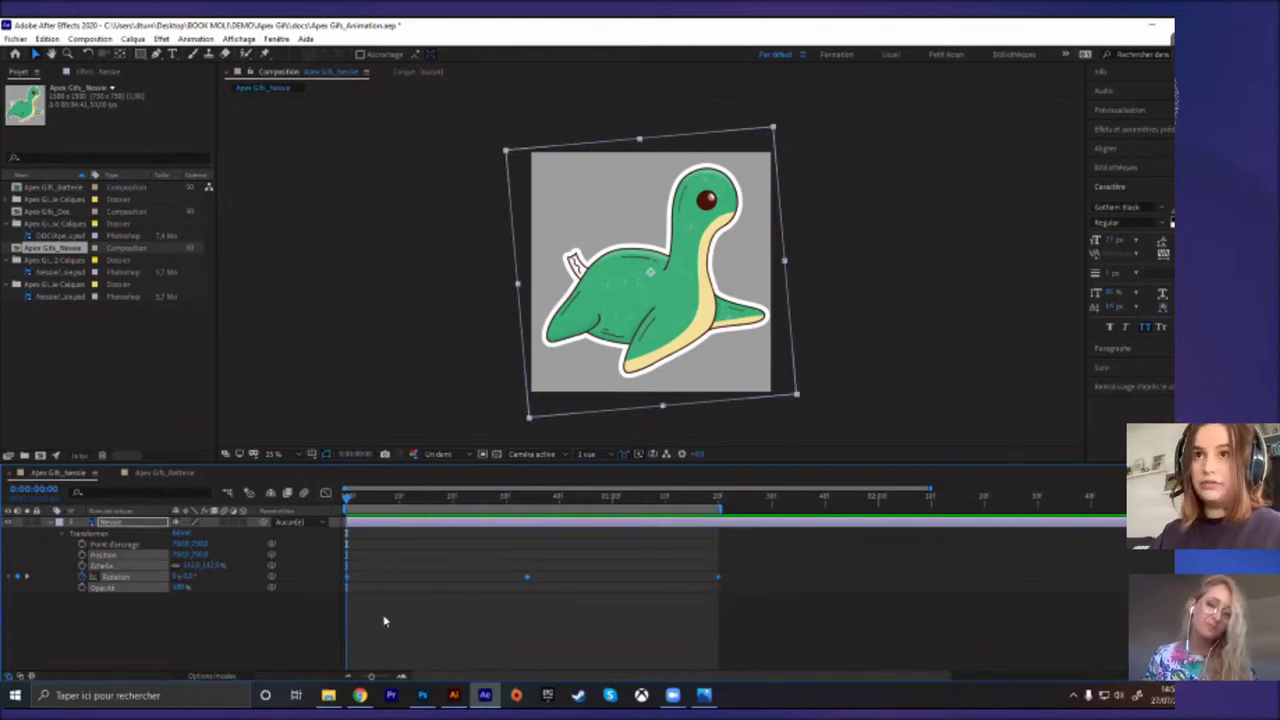
pyautogui.moveTo(800, 590); pyautogui.dragTo(314, 565)
pyautogui.rightClick(347, 581)
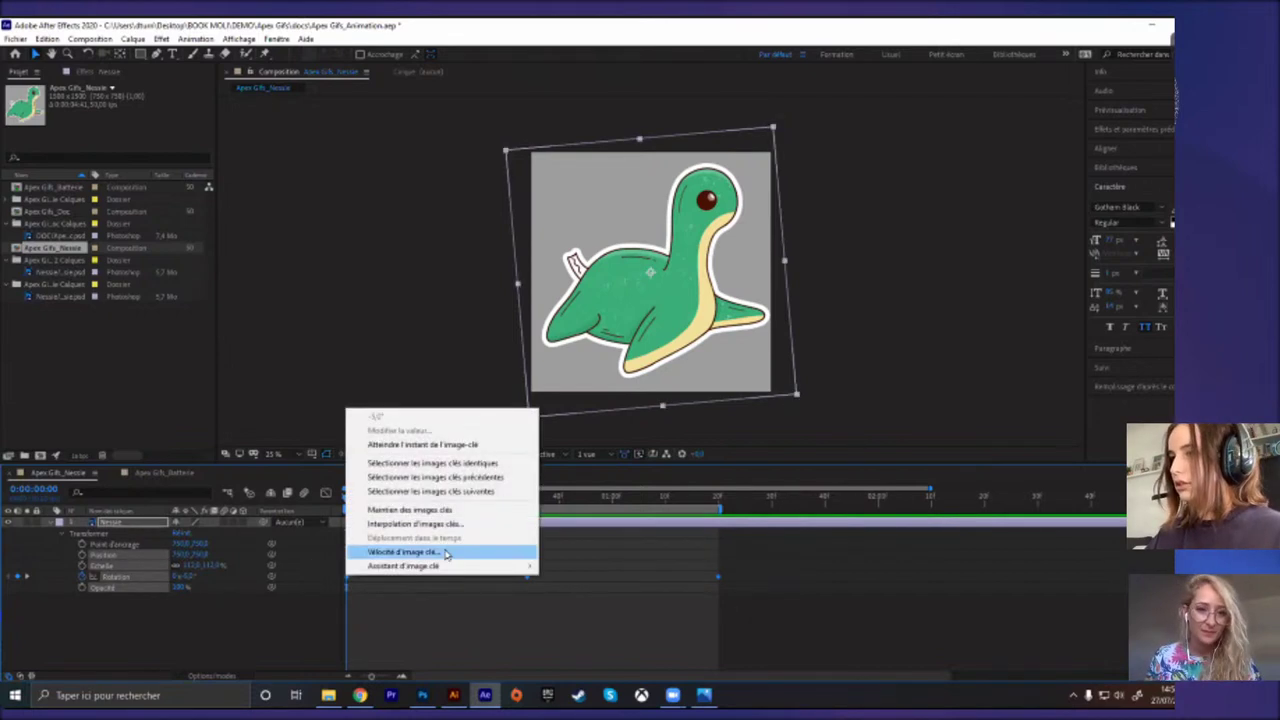
pyautogui.moveTo(437, 570)
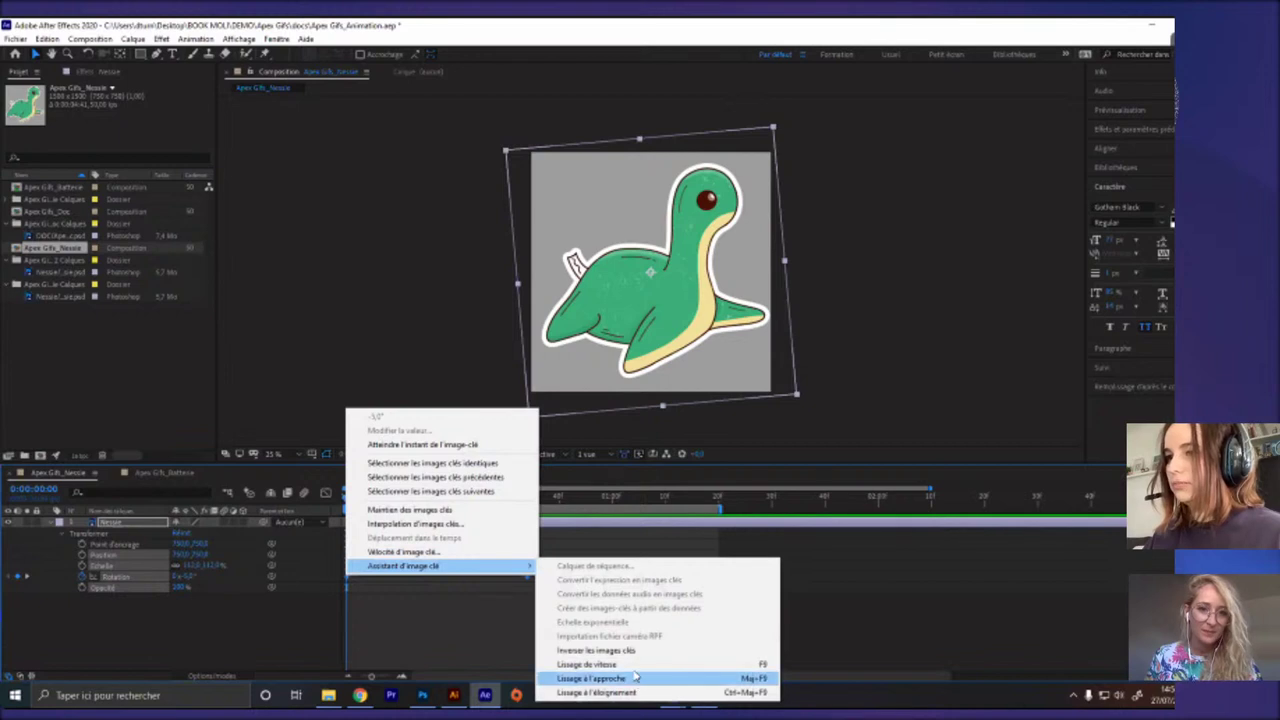
pyautogui.click(587, 664)
pyautogui.click(490, 622)
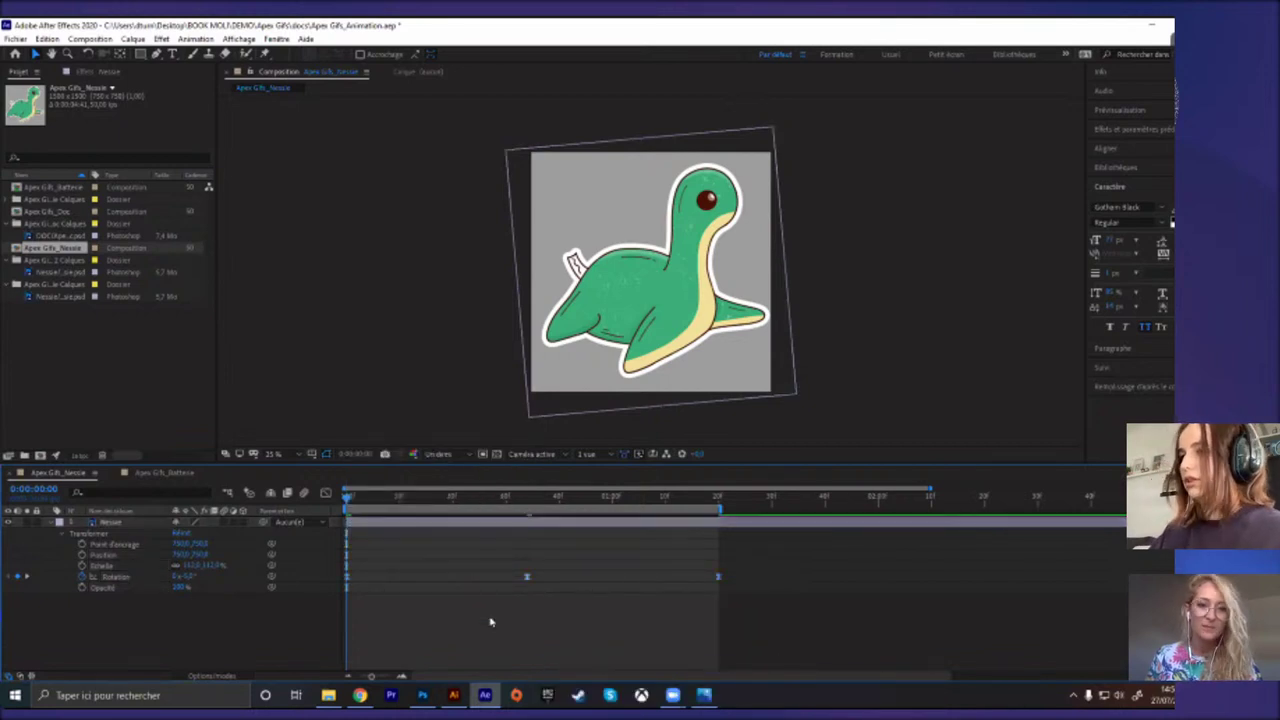
pyautogui.press('space')
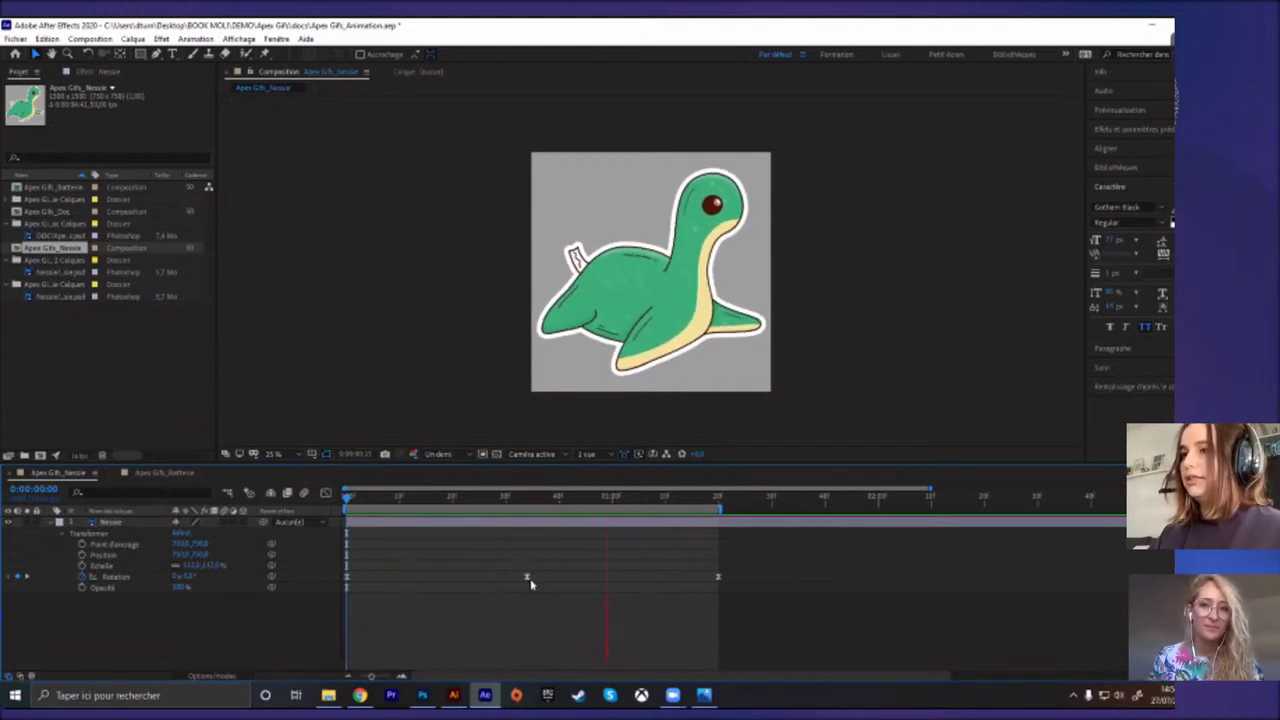
pyautogui.press('space')
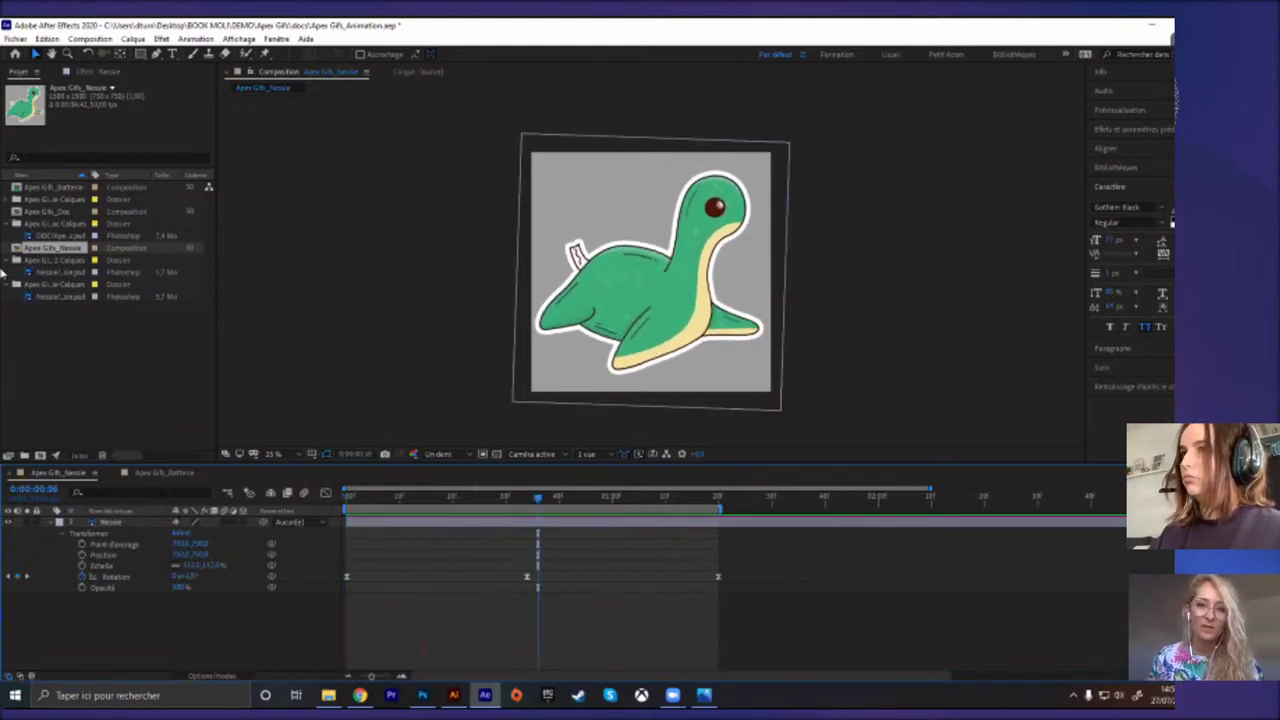
# Step: Open the Apex Gifs_Doc composition and apply Easy Ease (Lissage de vitesse) to all Position keyframes of the DOC layer
pyautogui.click(62, 212)
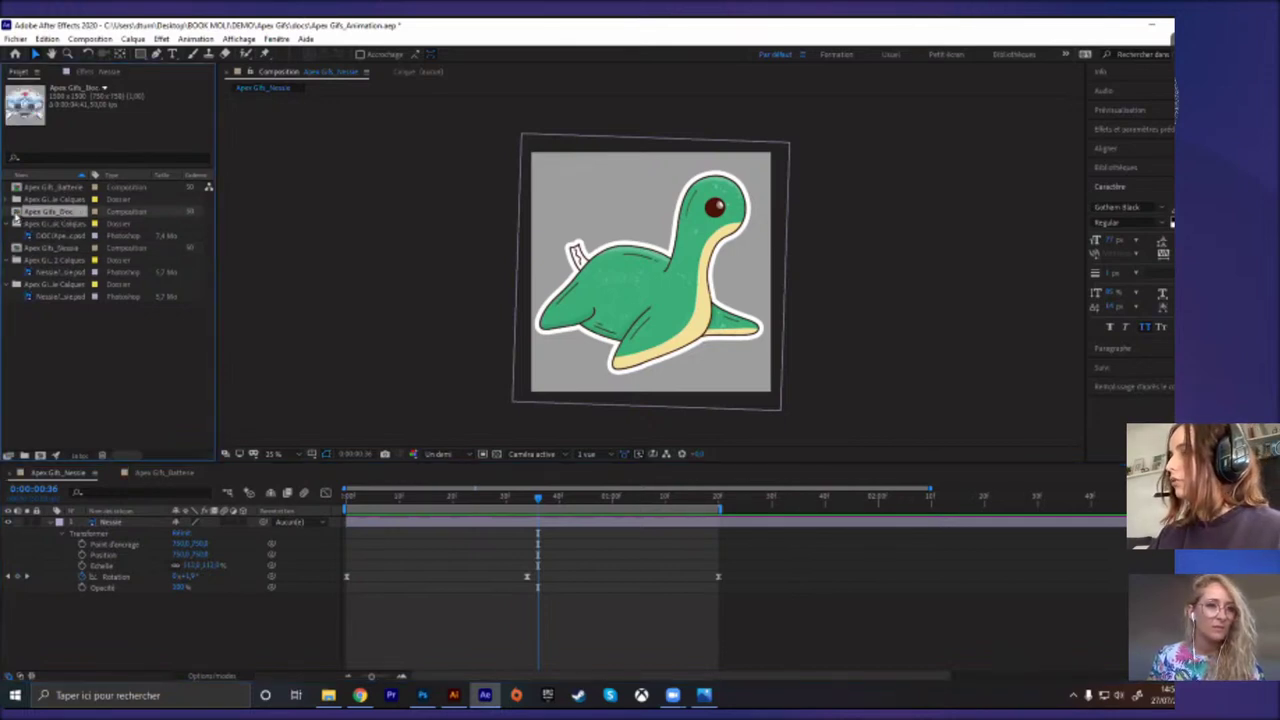
pyautogui.doubleClick(14, 213)
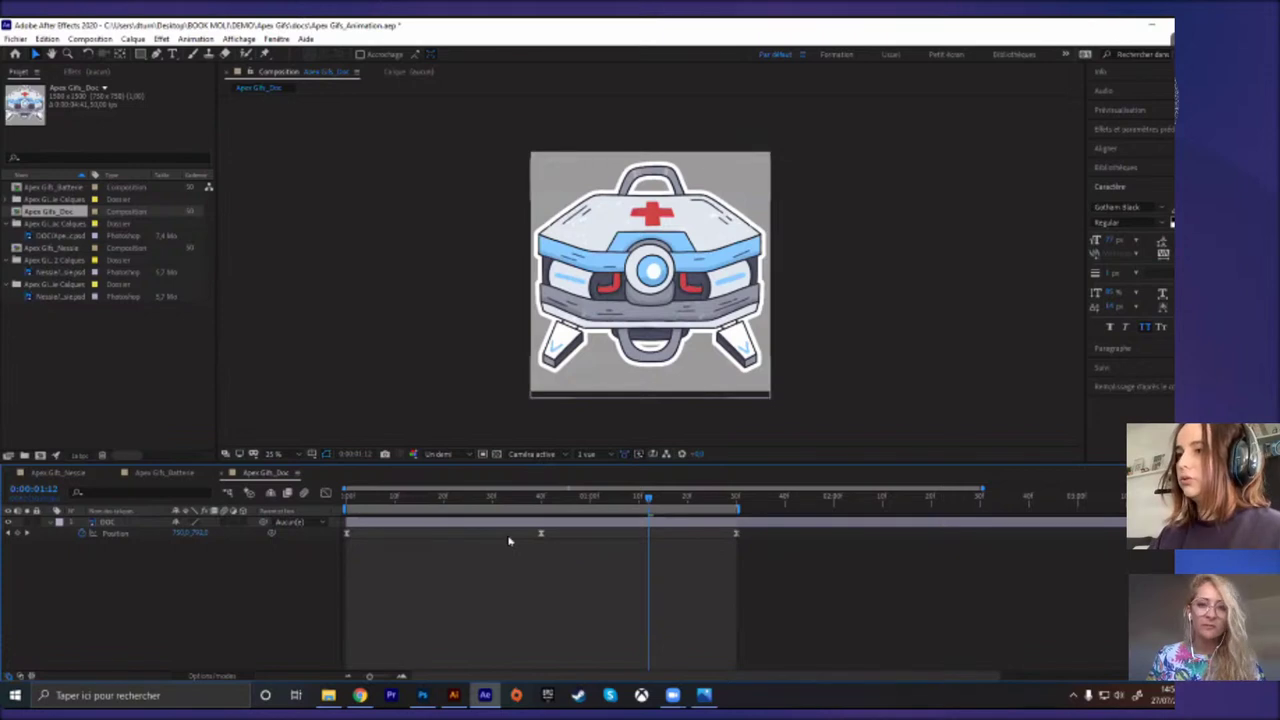
pyautogui.moveTo(782, 557); pyautogui.dragTo(336, 517)
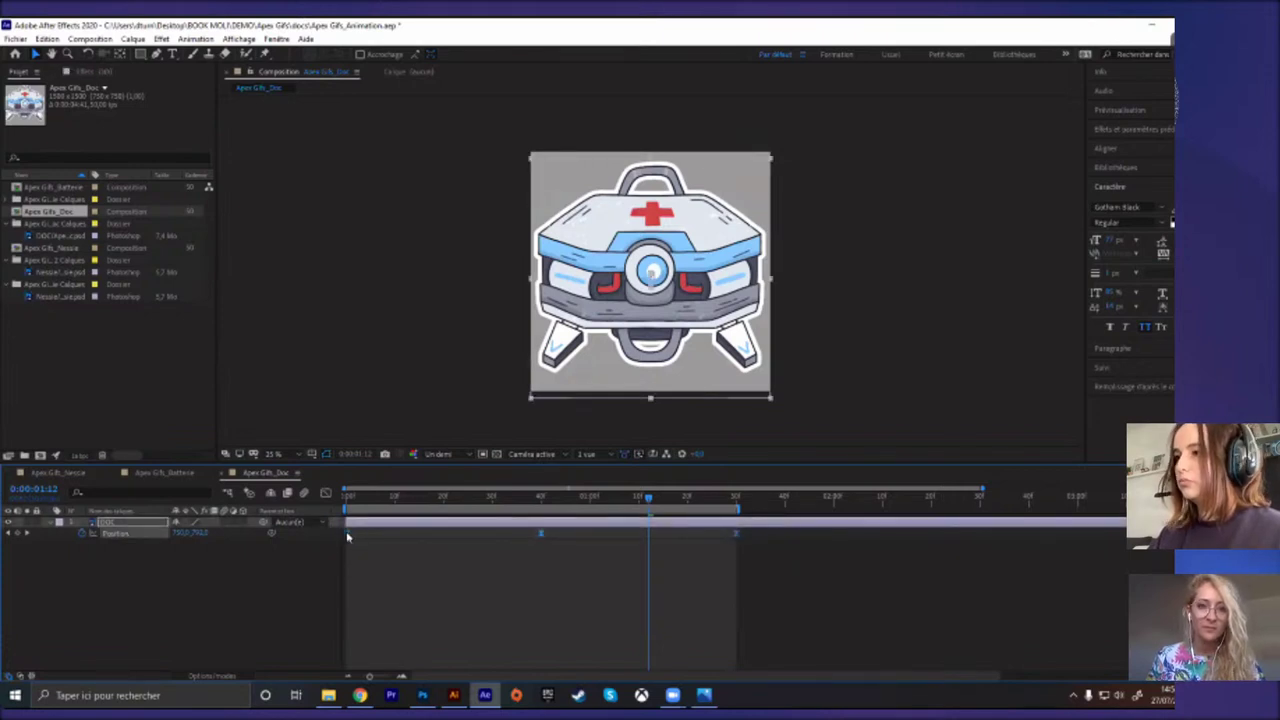
pyautogui.rightClick(348, 532)
pyautogui.moveTo(431, 527)
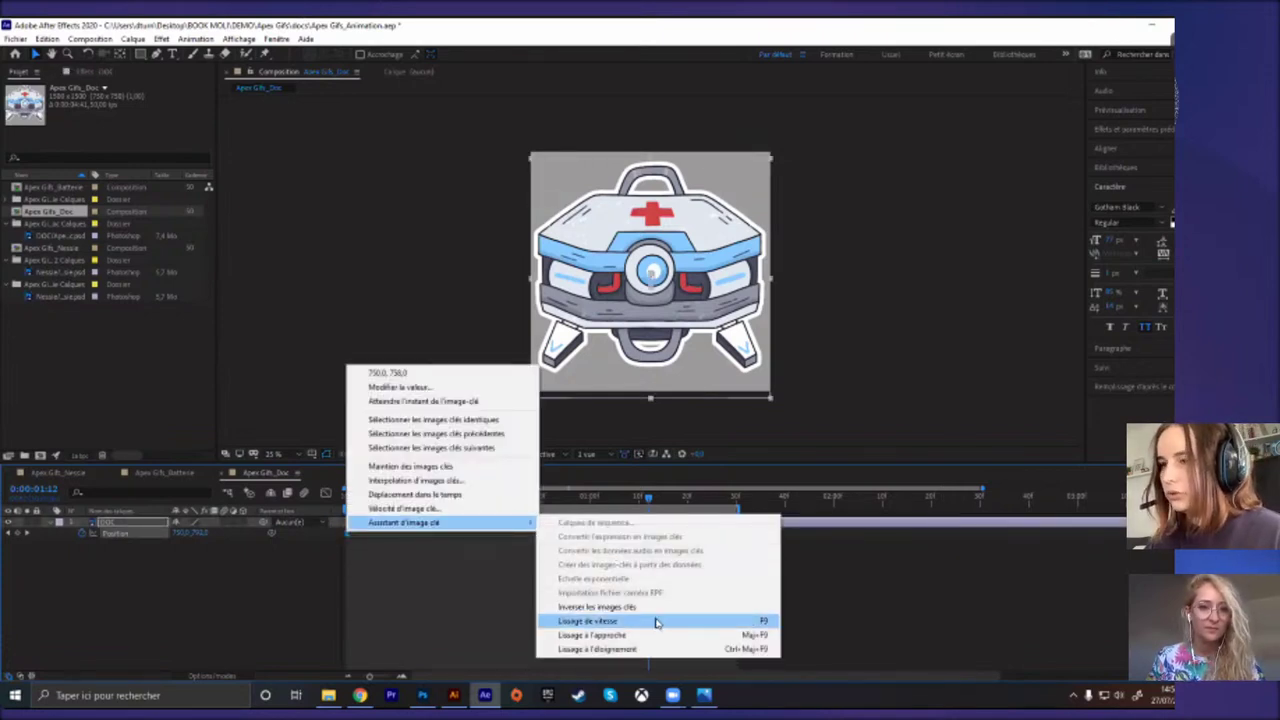
pyautogui.click(654, 620)
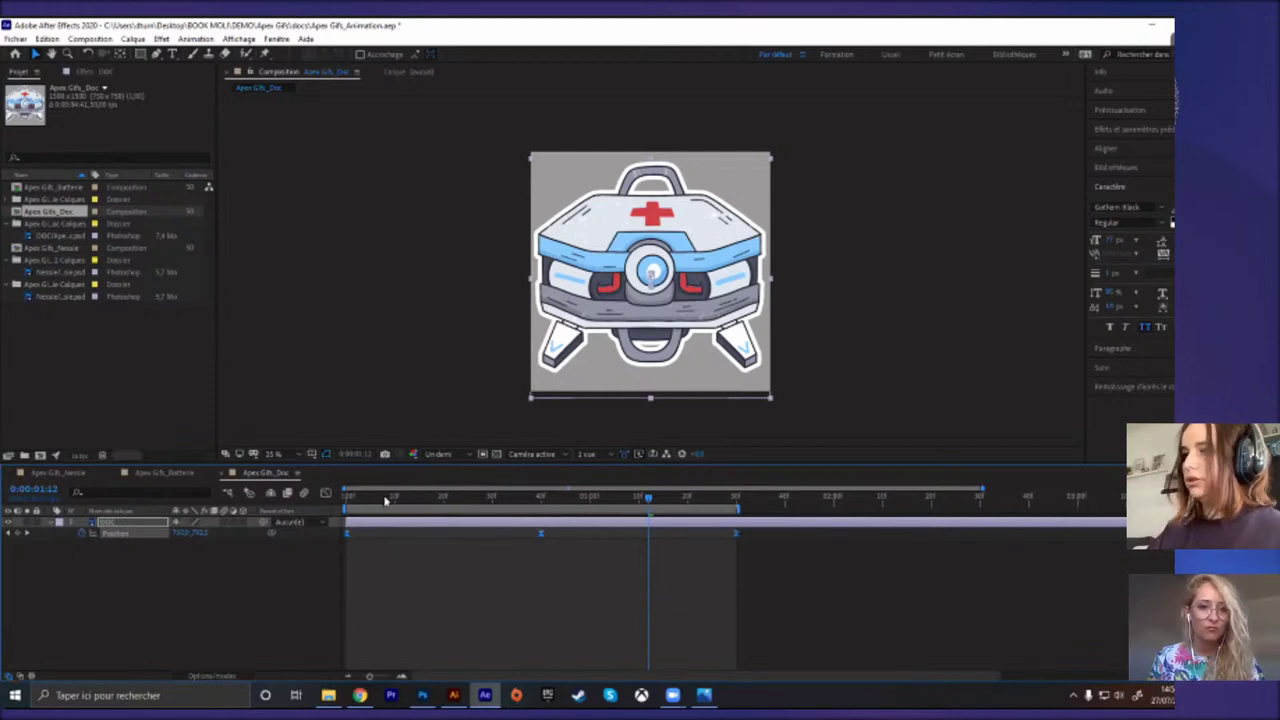
# Step: Play the DOC floating animation, look over the keyframe assistant options, and return the playhead to the start
pyautogui.press('space')
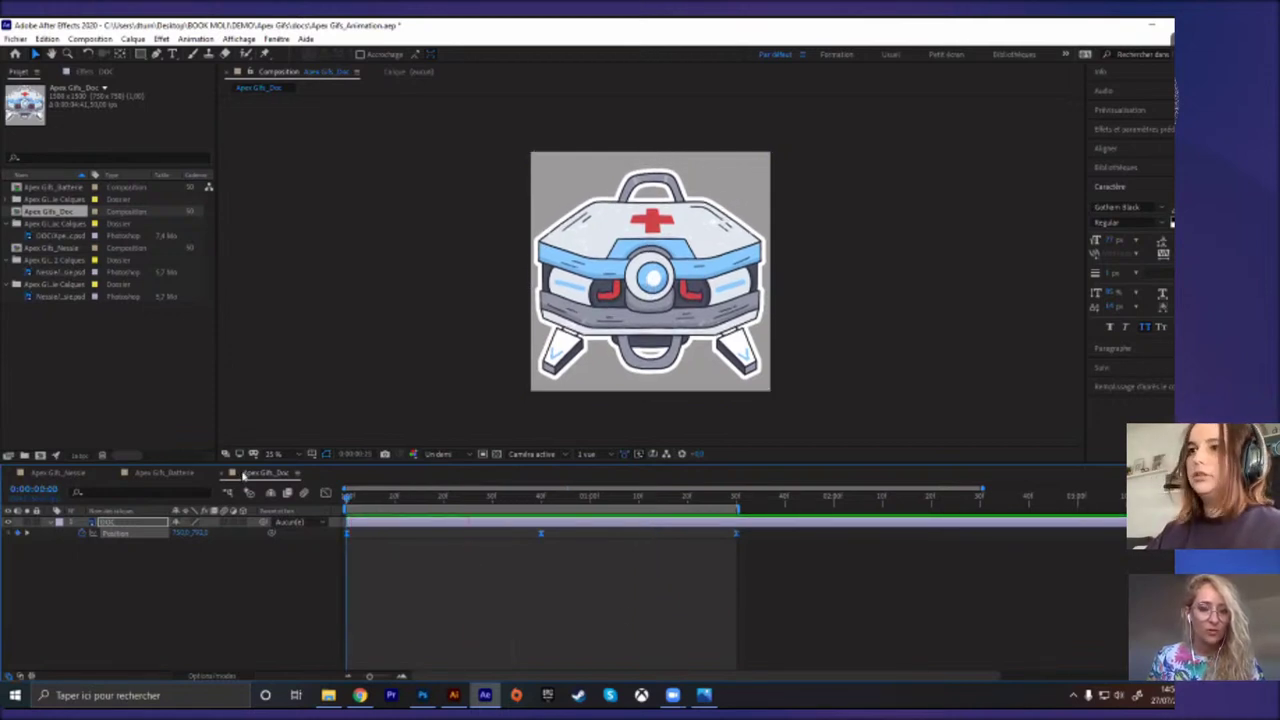
pyautogui.press('space')
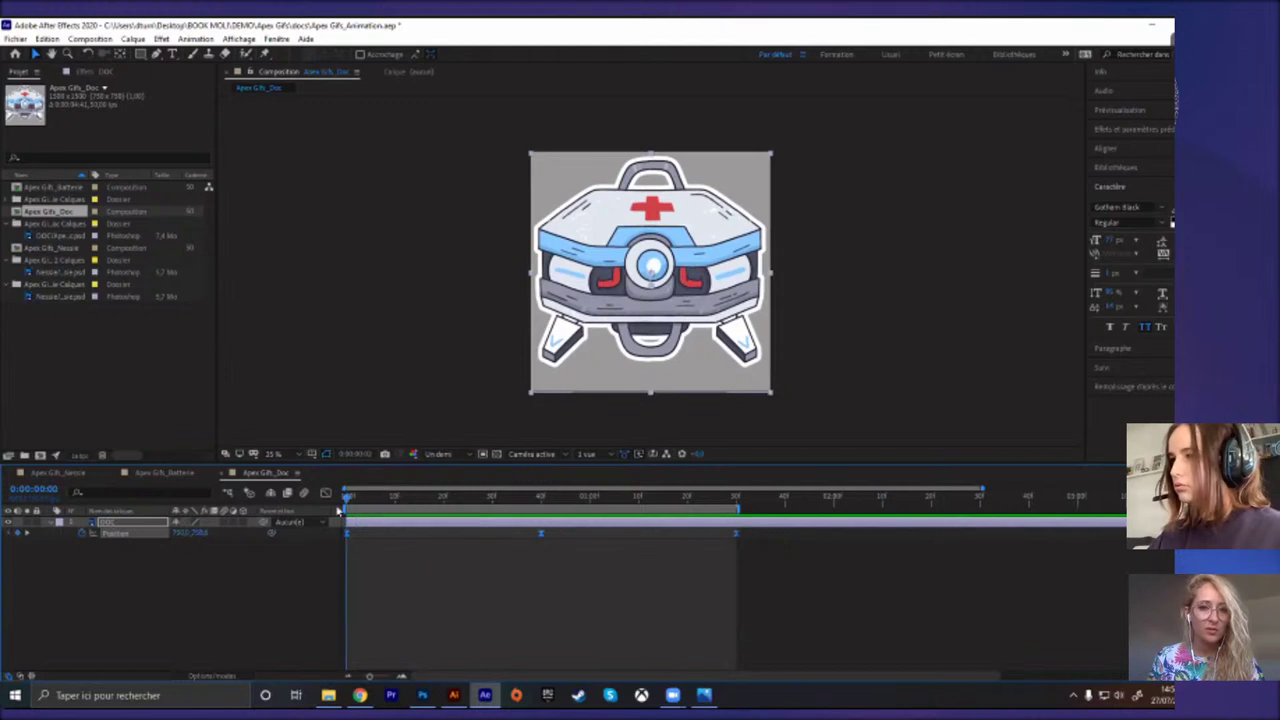
pyautogui.rightClick(348, 538)
pyautogui.moveTo(420, 525)
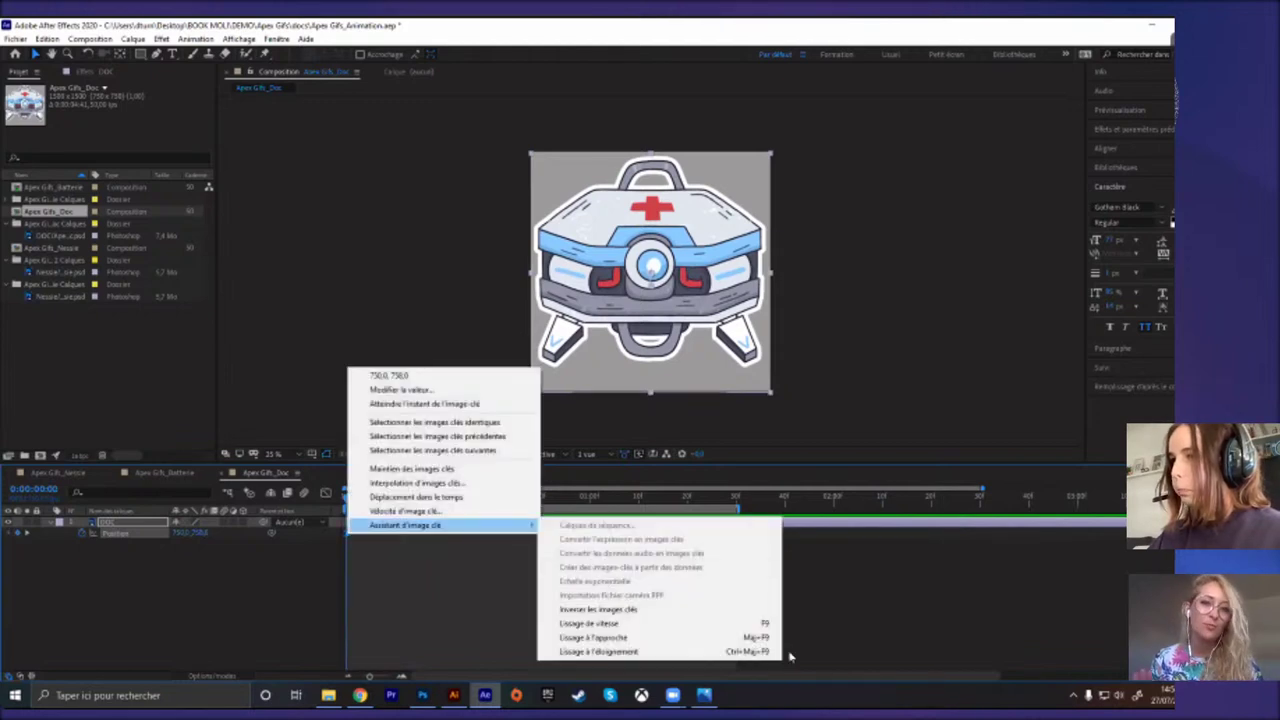
pyautogui.click(480, 604)
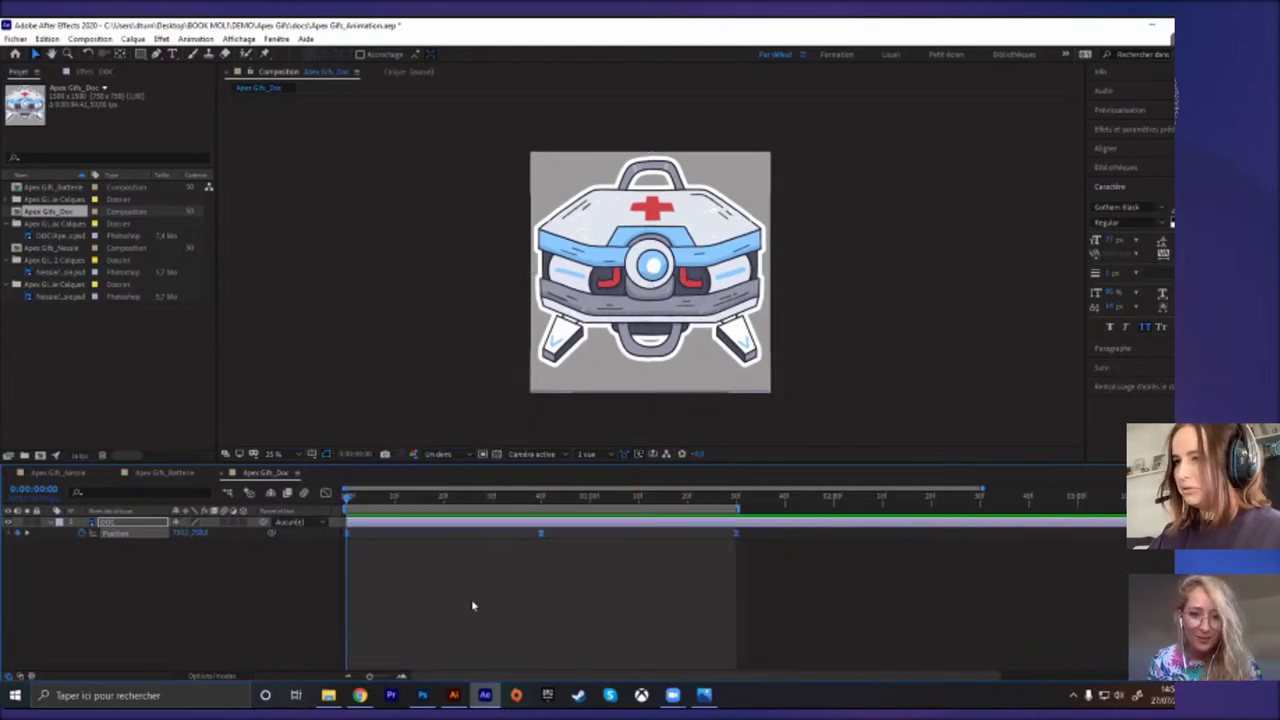
pyautogui.click(466, 589)
pyautogui.press('space')
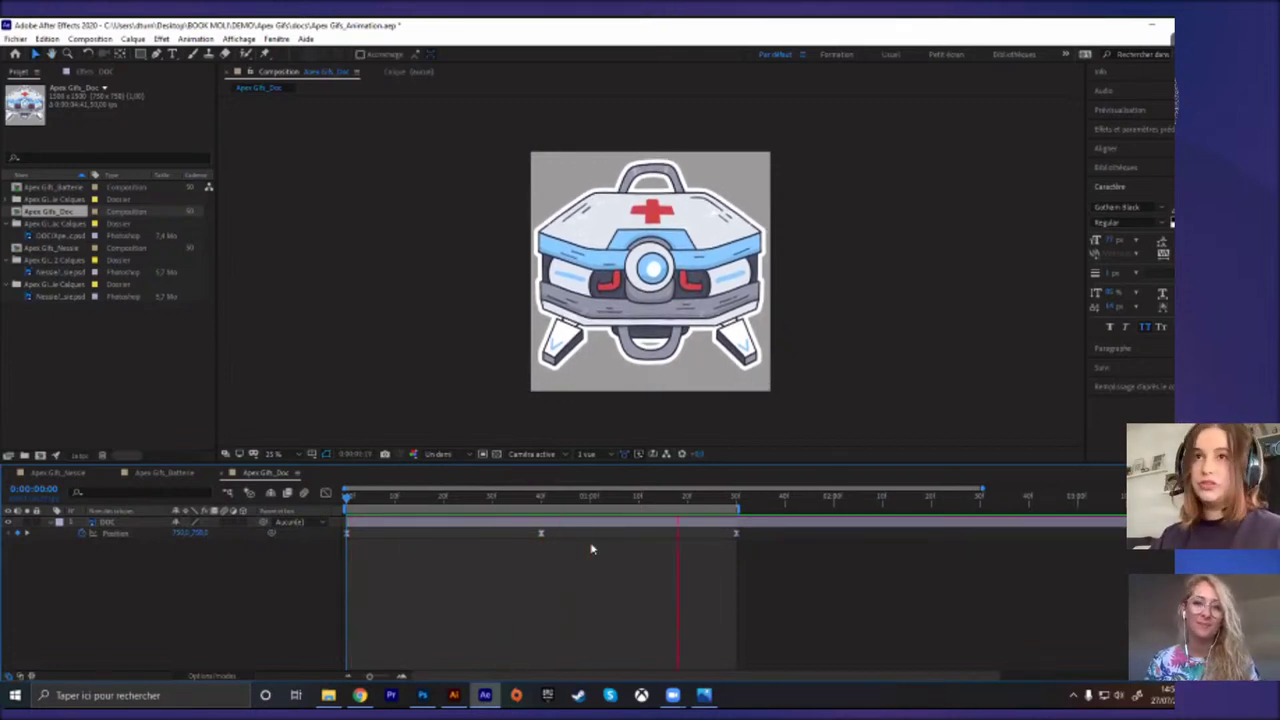
pyautogui.press('space')
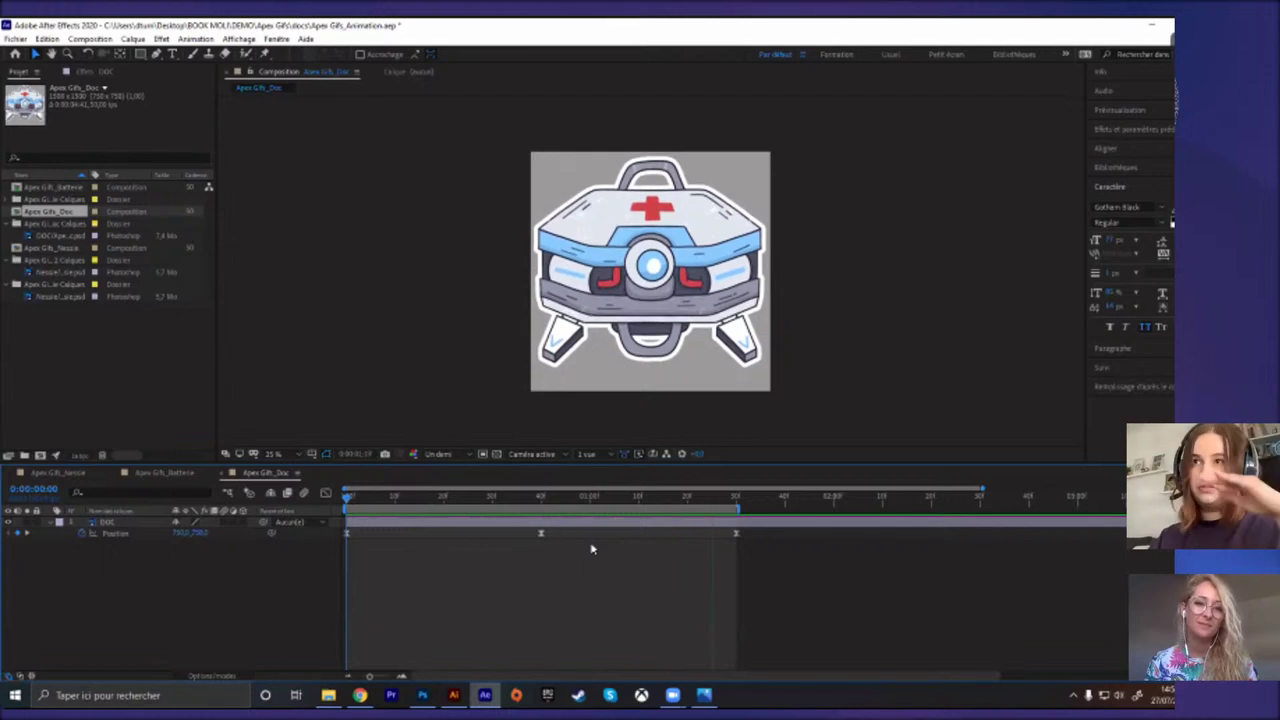
pyautogui.press('Home')
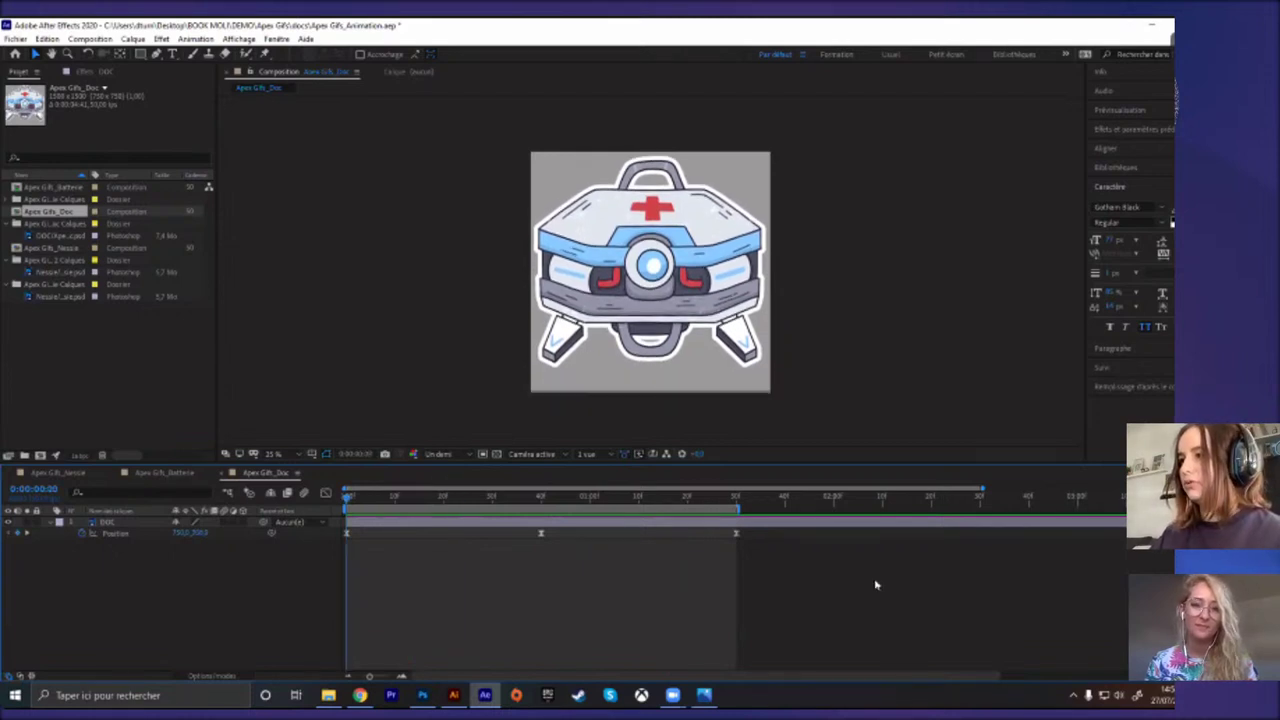
# Step: Delete all Position keyframes of the DOC layer with the playhead at the first frame
pyautogui.click(397, 523)
pyautogui.moveTo(785, 574); pyautogui.dragTo(275, 518)
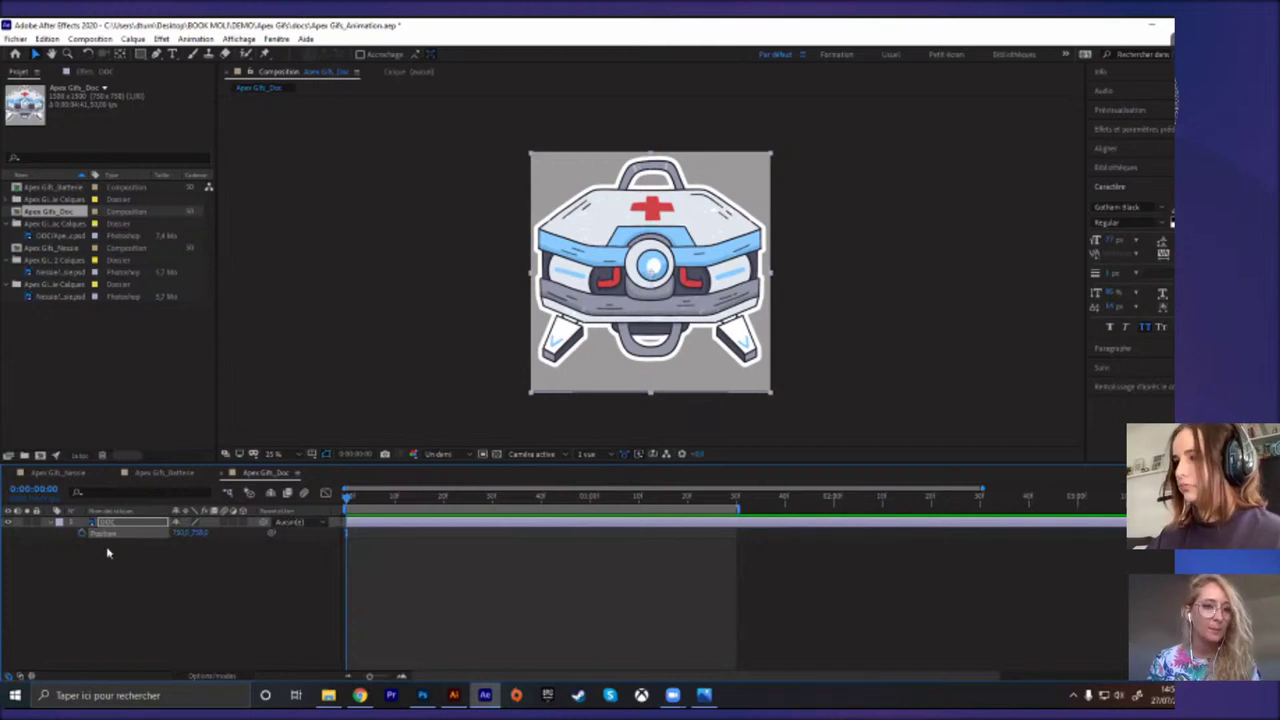
pyautogui.press('r')
pyautogui.moveTo(347, 496); pyautogui.dragTo(735, 503)
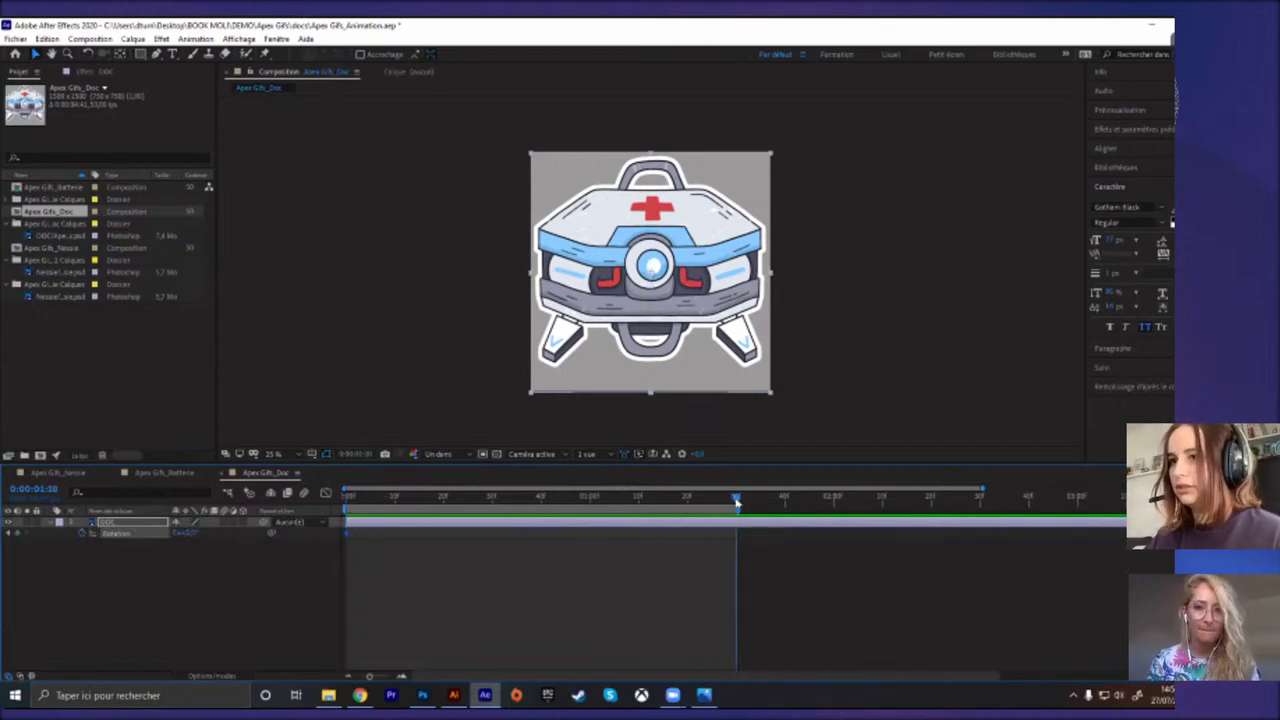
pyautogui.click(14, 537)
pyautogui.moveTo(737, 498); pyautogui.dragTo(523, 496)
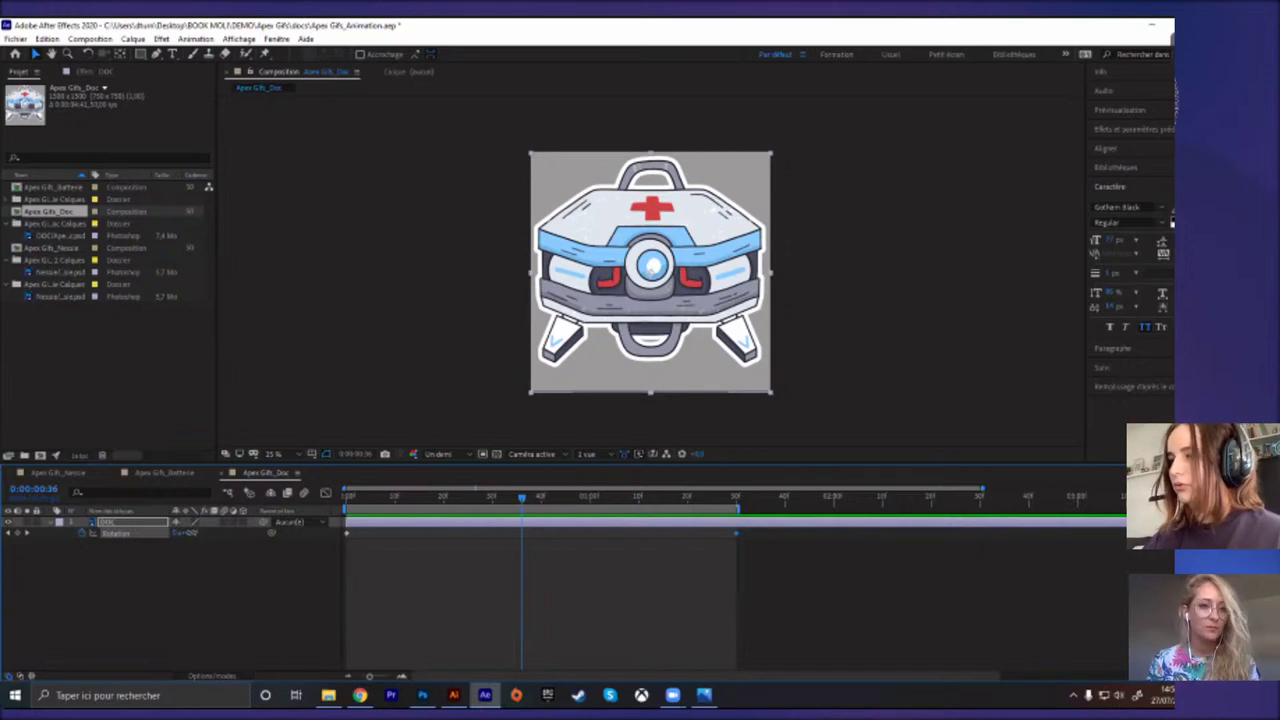
pyautogui.moveTo(185, 533); pyautogui.dragTo(197, 538)
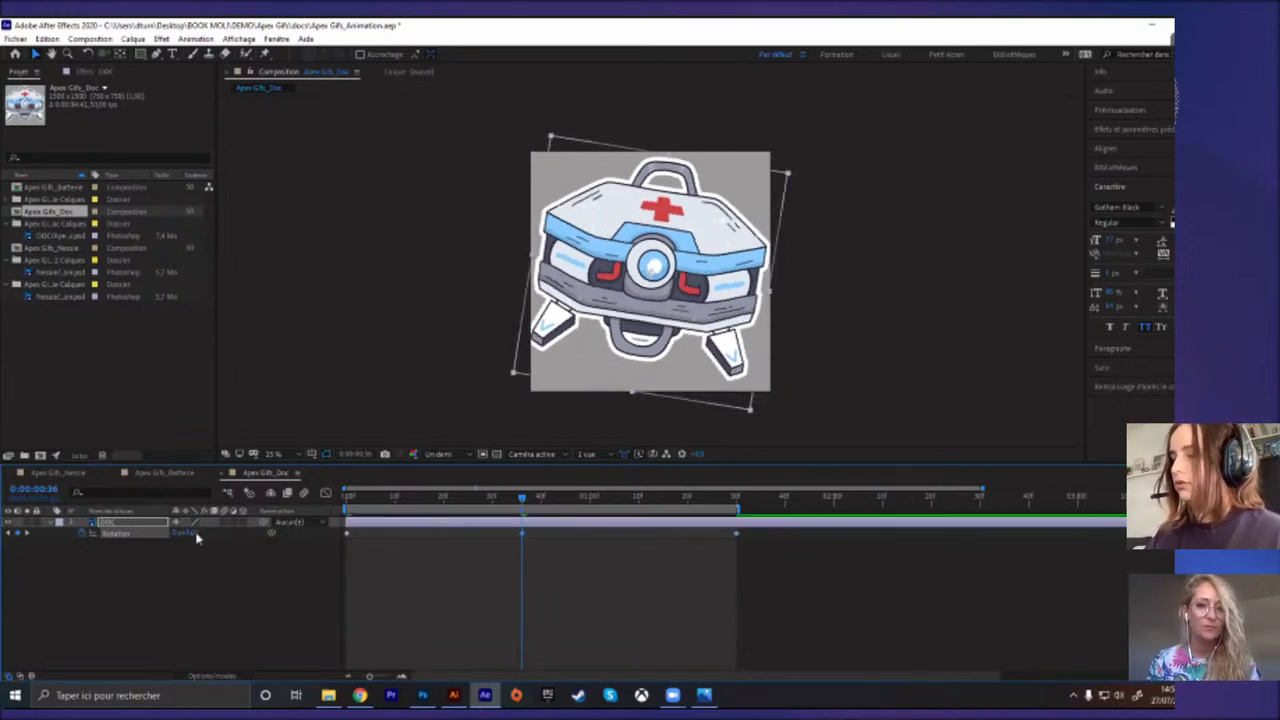
pyautogui.hotkey('ctrl', 'z')
pyautogui.moveTo(854, 564); pyautogui.dragTo(314, 516)
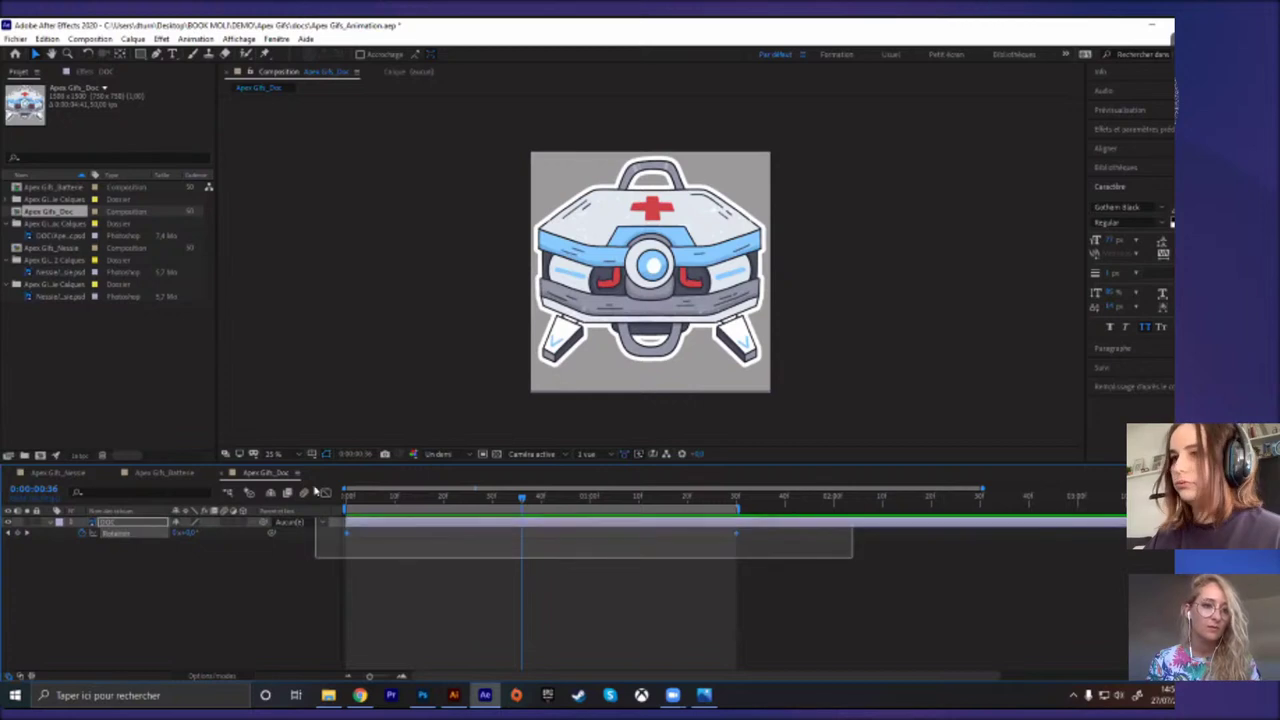
pyautogui.press('Delete')
# Step: Show the DOC layer's Position property and set keyframes at the first frame and at 1:30
pyautogui.click(141, 524)
pyautogui.press('p')
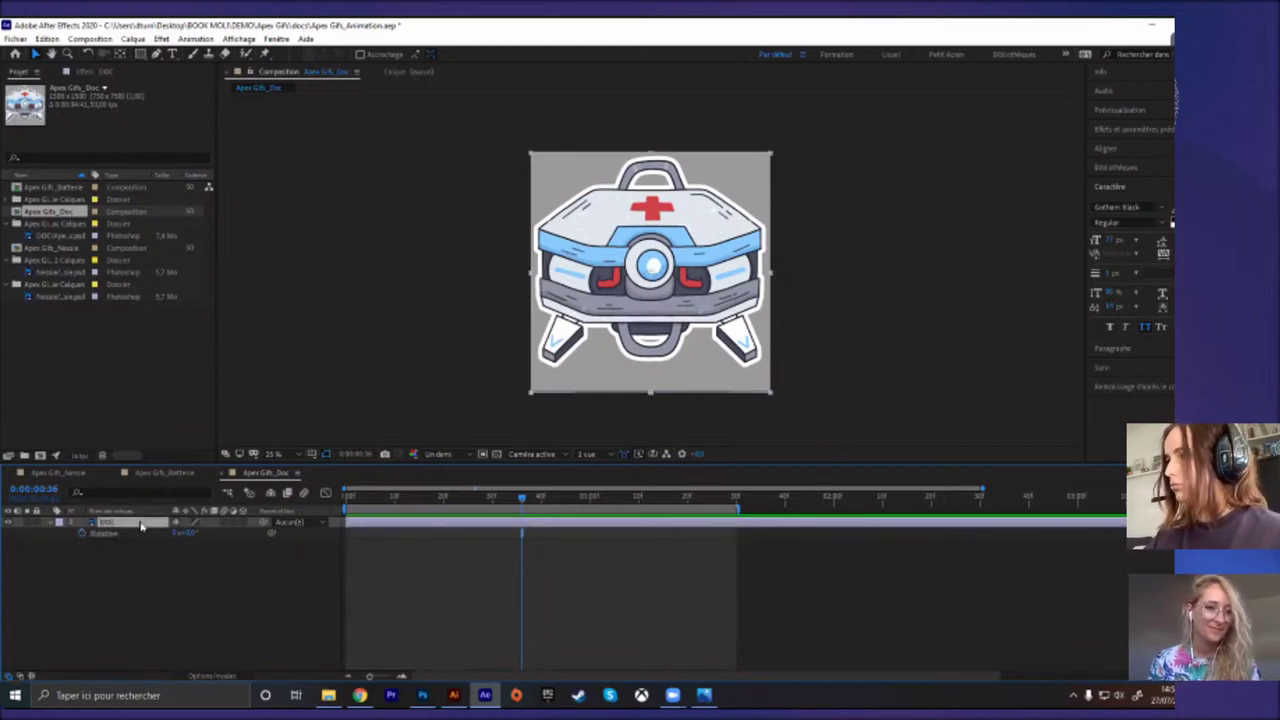
pyautogui.moveTo(451, 505); pyautogui.dragTo(2, 541)
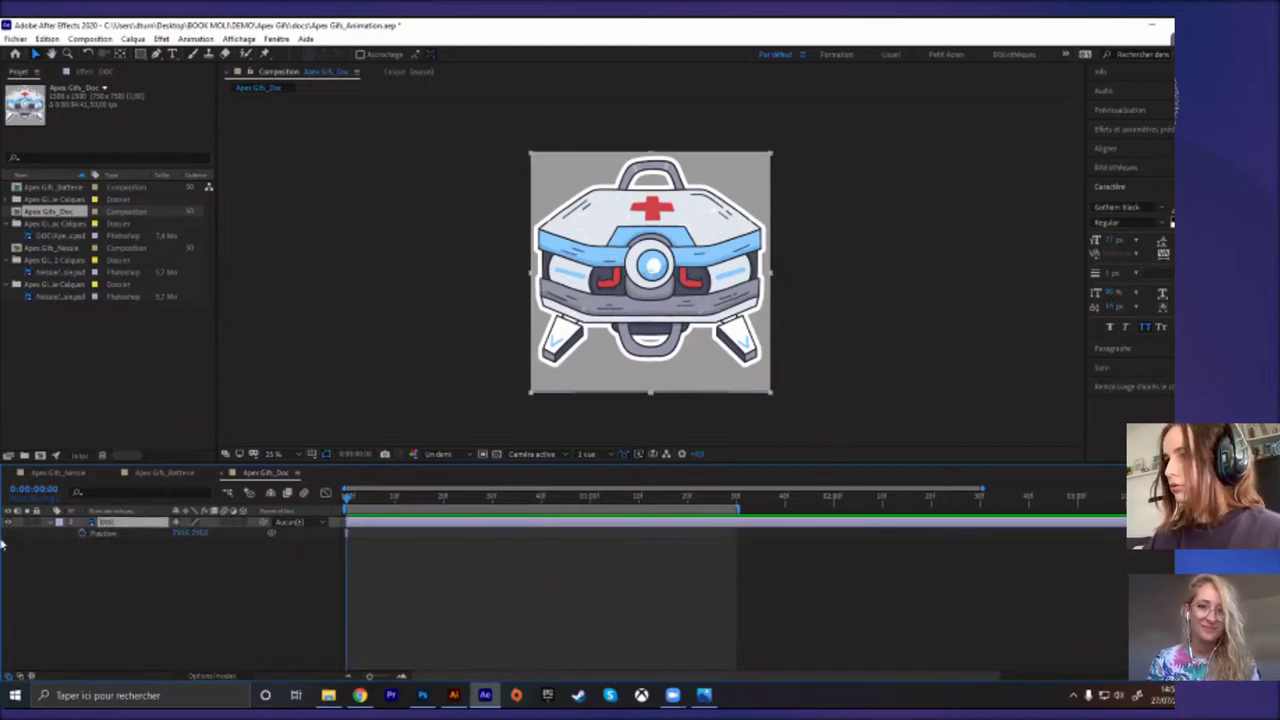
pyautogui.click(83, 535)
pyautogui.moveTo(348, 500); pyautogui.dragTo(735, 460)
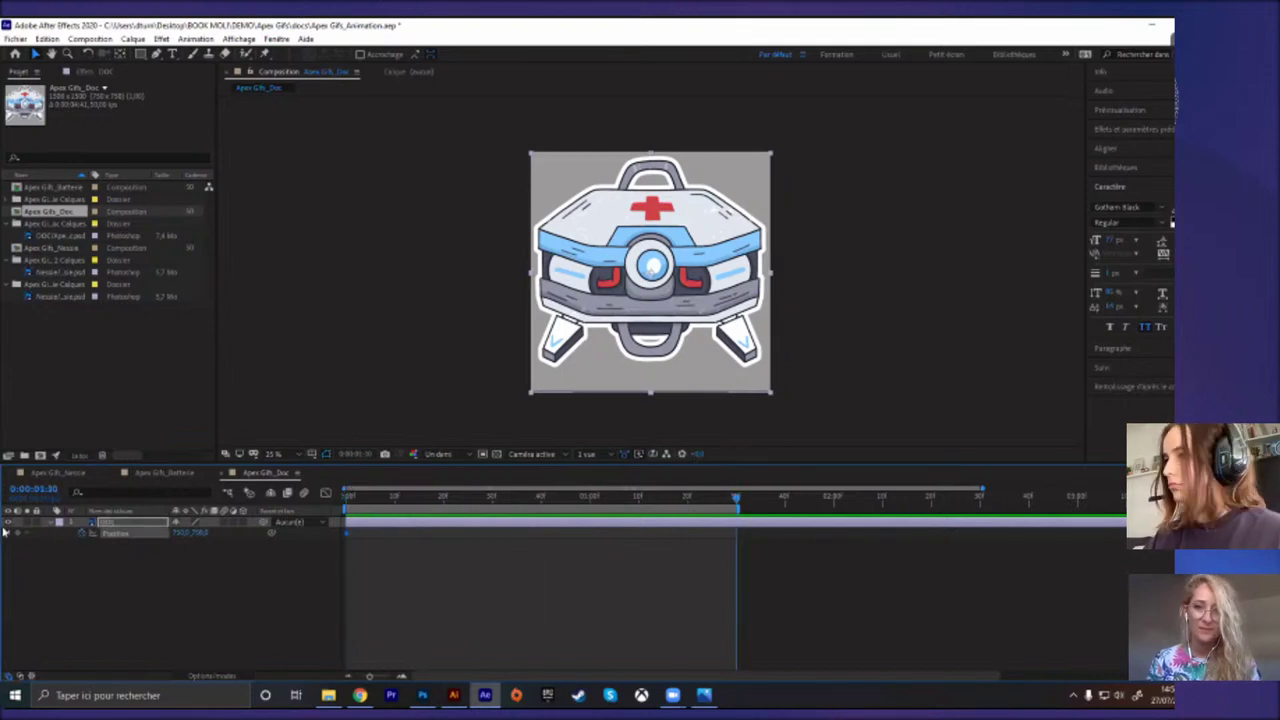
# Step: Add a lowered Position keyframe for DOC at about frame 38, preview the float, and return to the start
pyautogui.moveTo(548, 499); pyautogui.dragTo(531, 499)
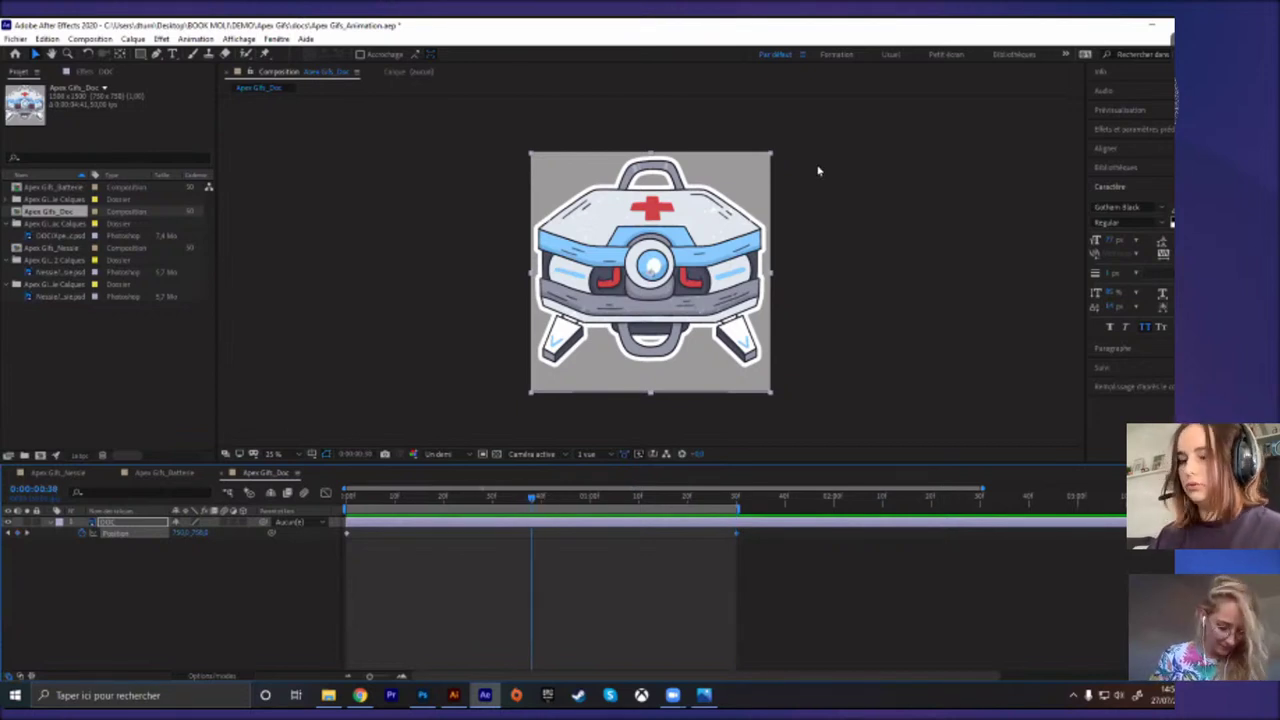
pyautogui.press('space')
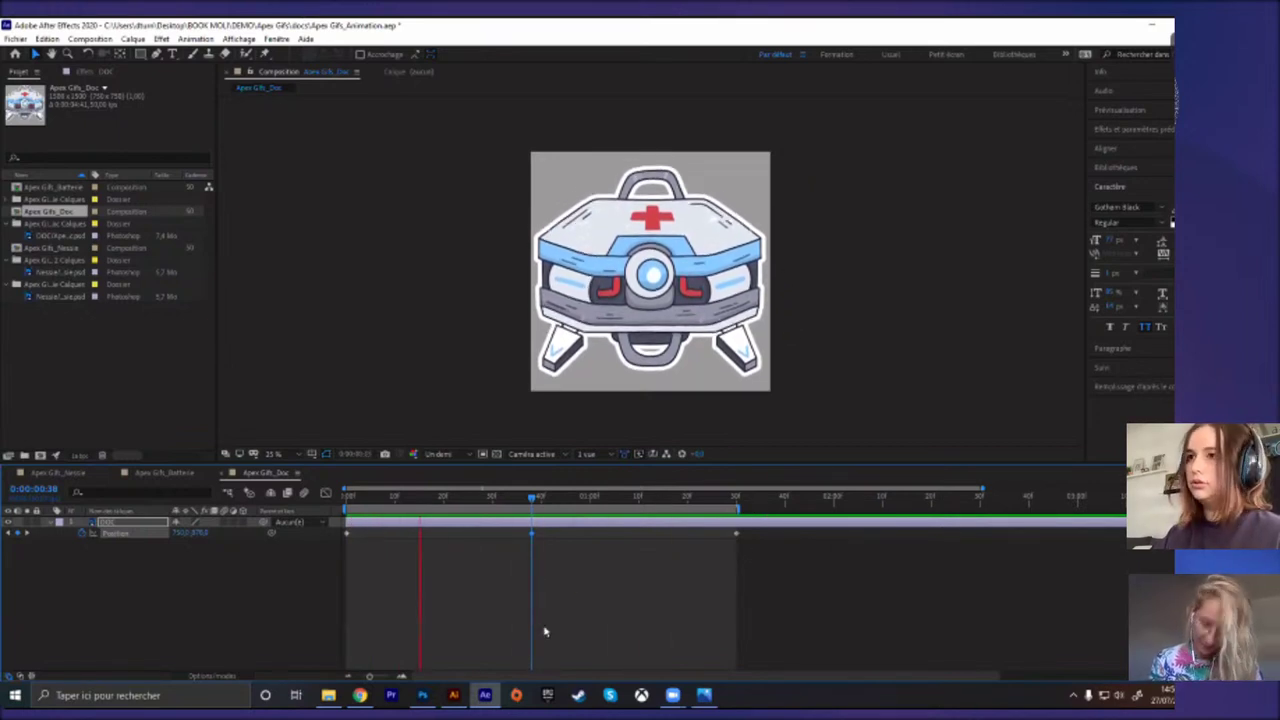
pyautogui.press('space')
pyautogui.press('Home')
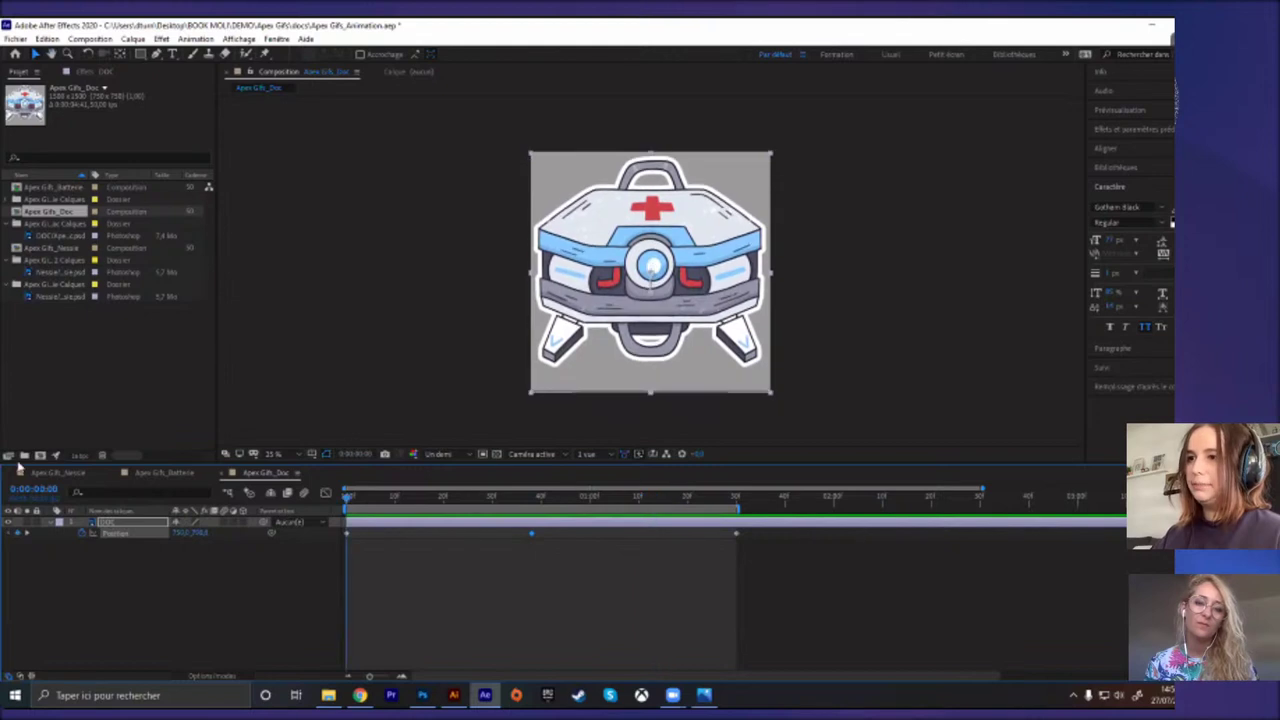
# Step: Apply Easy Ease (Lissage de vitesse) to the DOC layer's Position keyframes
pyautogui.rightClick(347, 534)
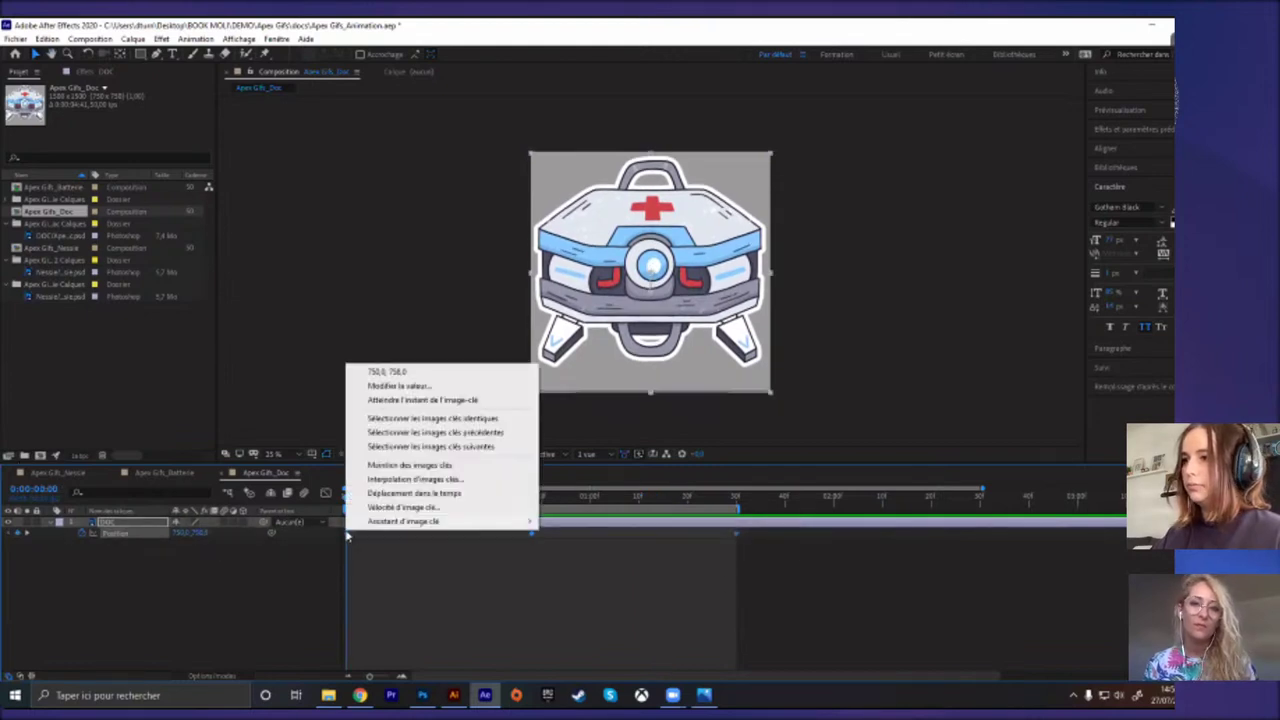
pyautogui.moveTo(426, 526)
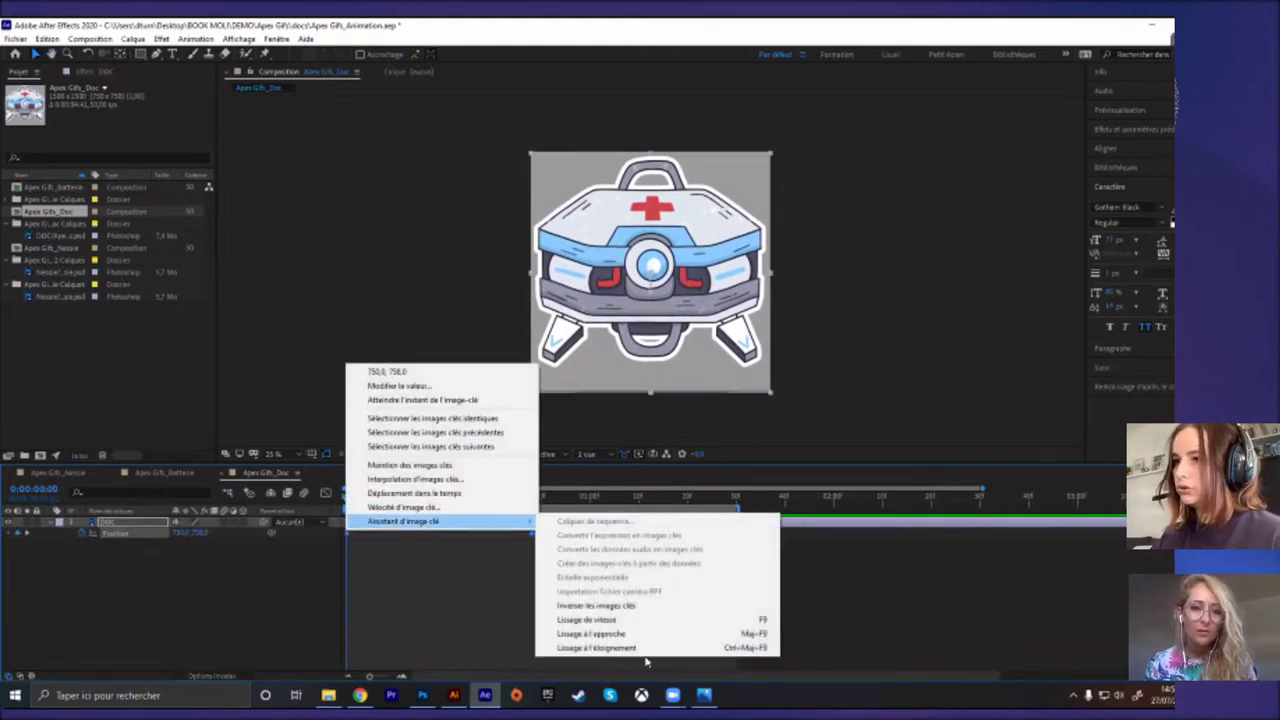
pyautogui.click(588, 620)
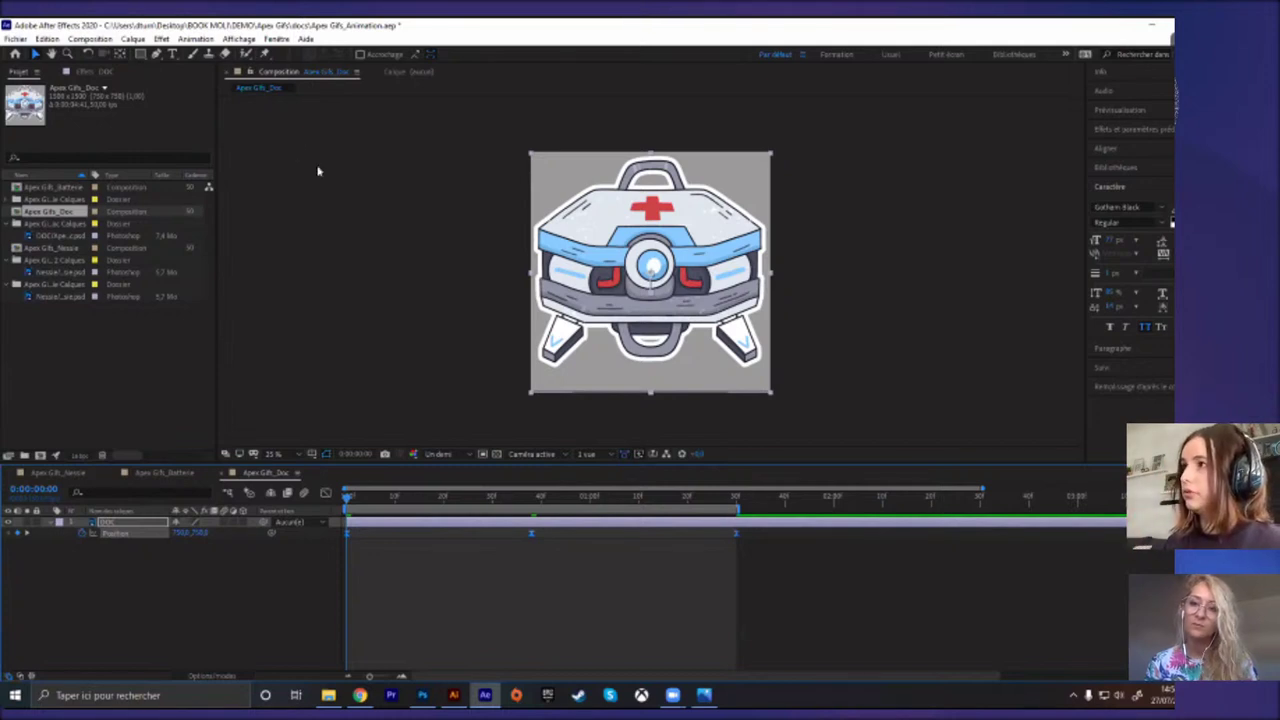
# Step: Add the Apex Gifs_Doc composition to the render queue
pyautogui.click(161, 38)
pyautogui.moveTo(90, 38)
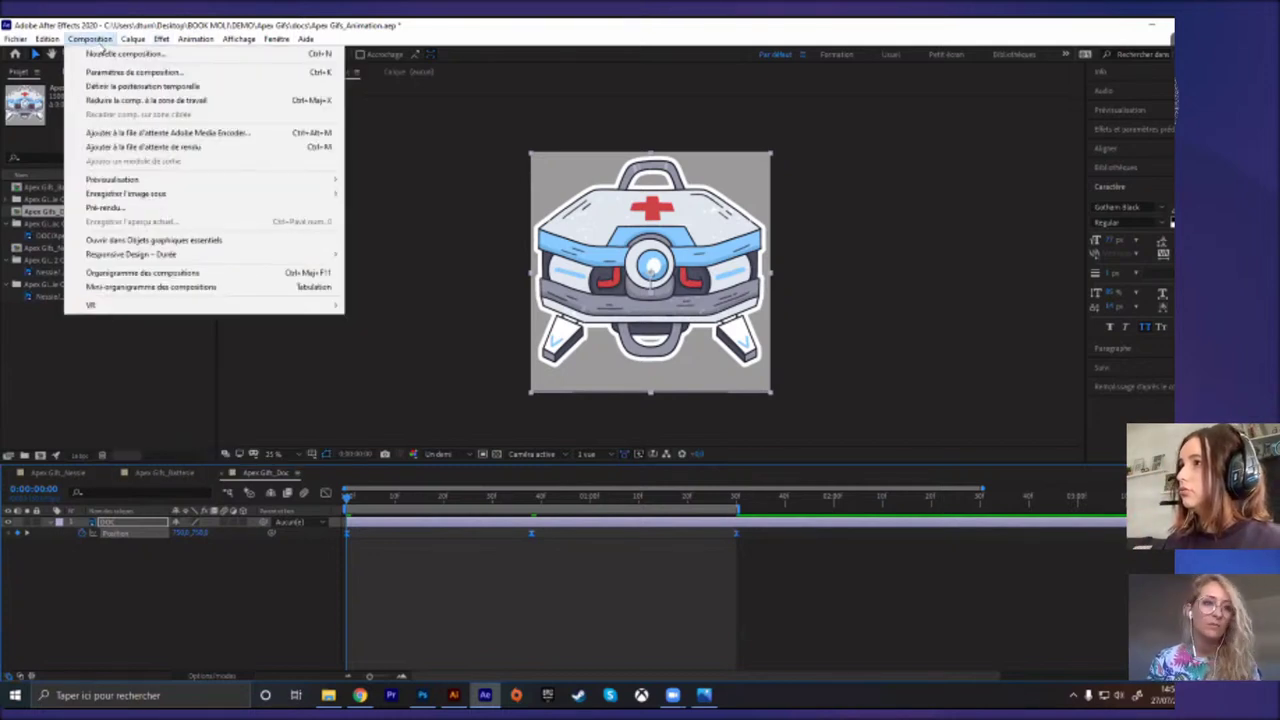
pyautogui.click(207, 150)
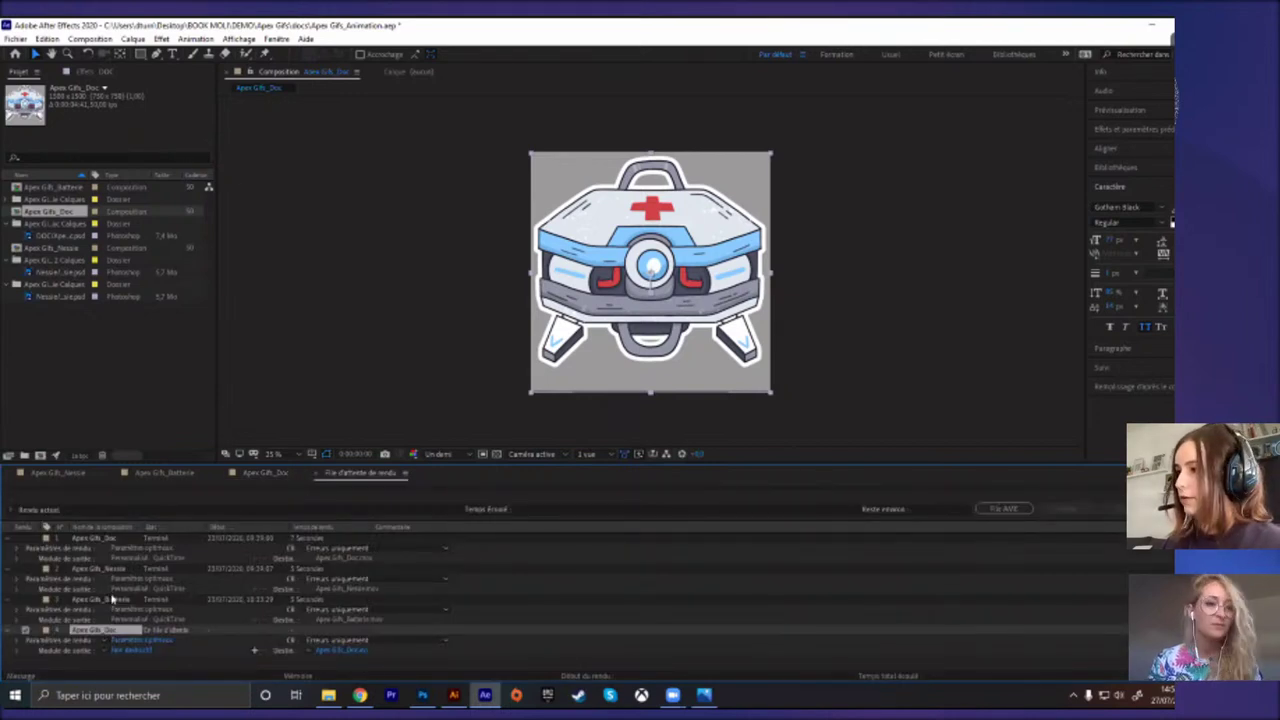
# Step: Configure the queued Apex Gifs_Doc output module for AVI with RVB + Alpha channels and Directe (Sans cache) color
pyautogui.click(146, 654)
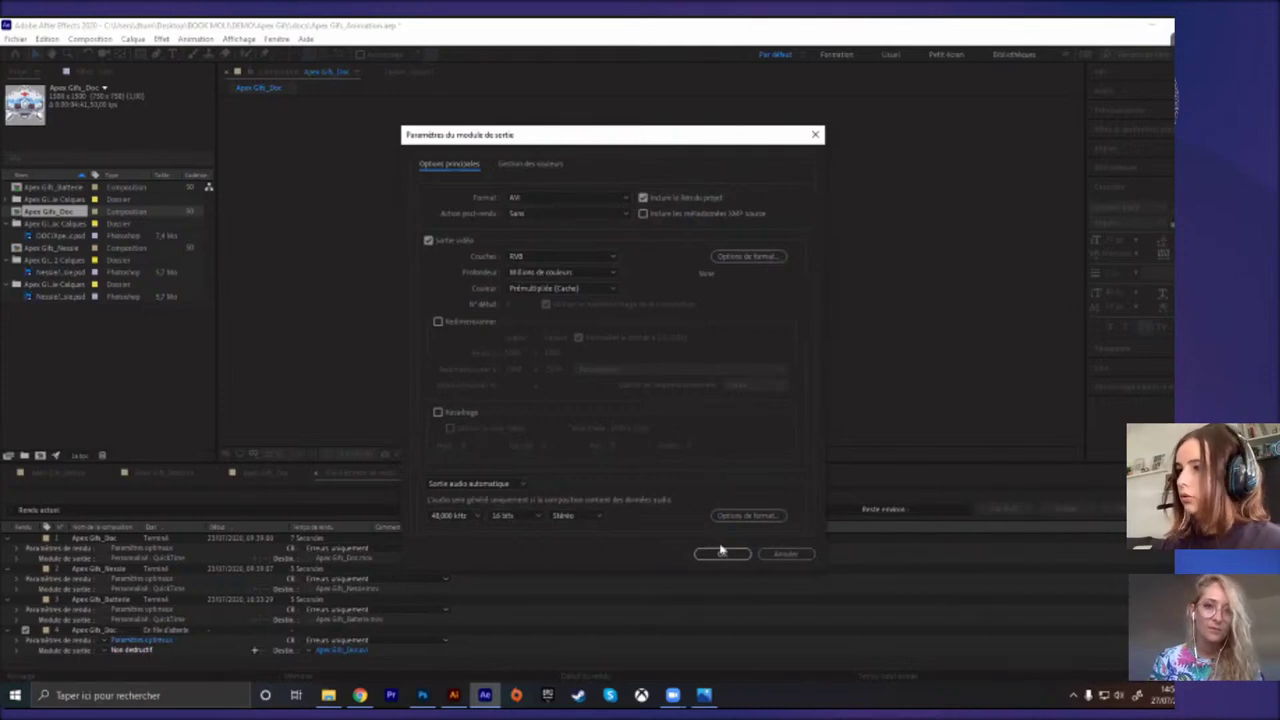
pyautogui.click(746, 556)
pyautogui.click(136, 651)
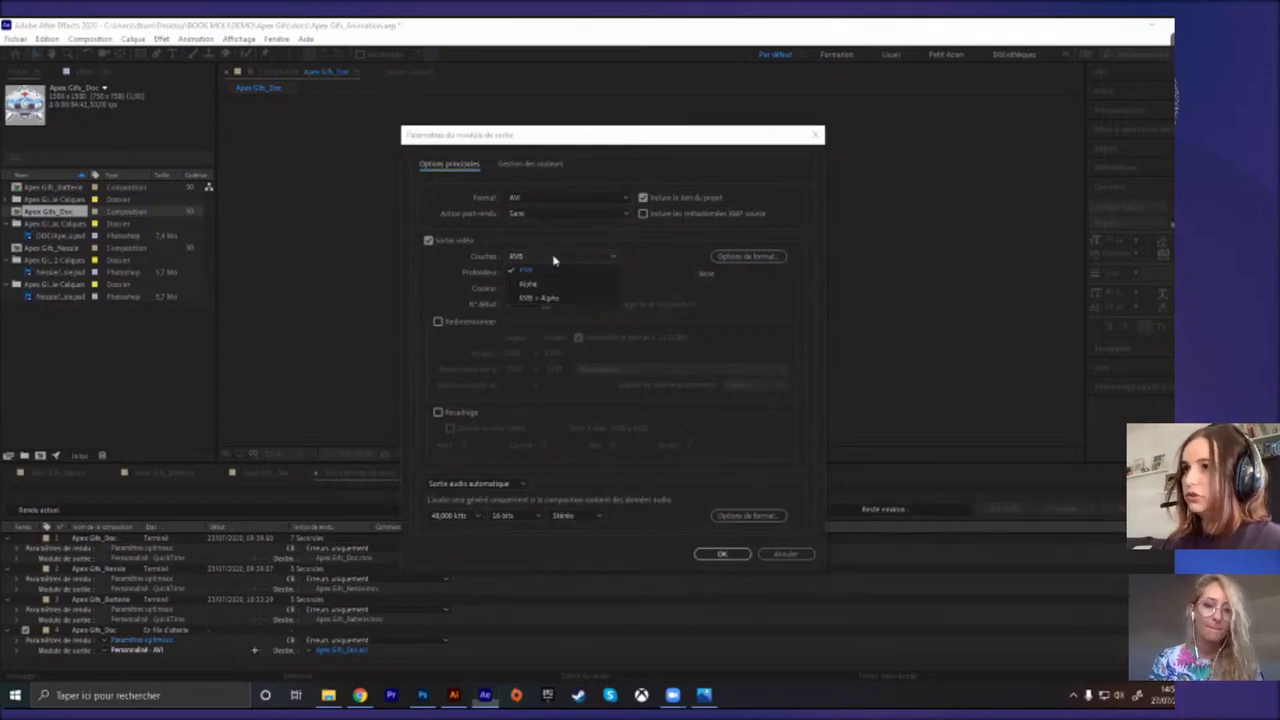
pyautogui.click(550, 258)
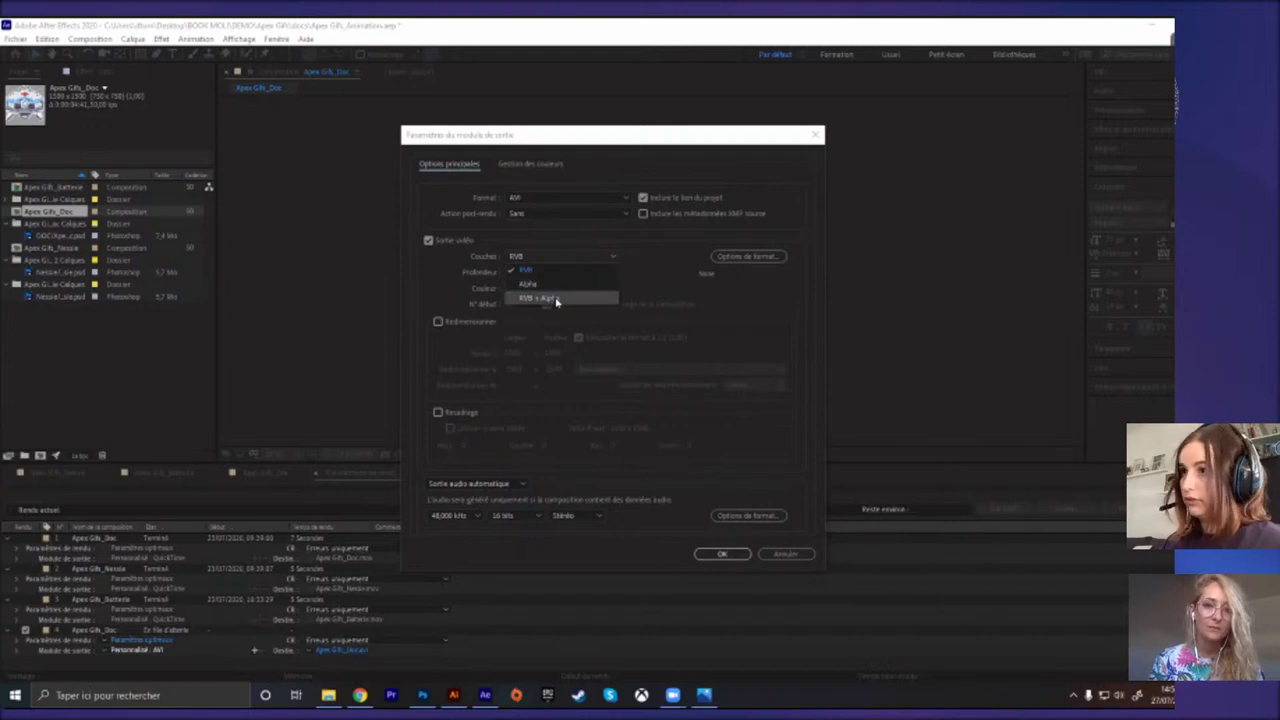
pyautogui.click(557, 302)
pyautogui.click(569, 288)
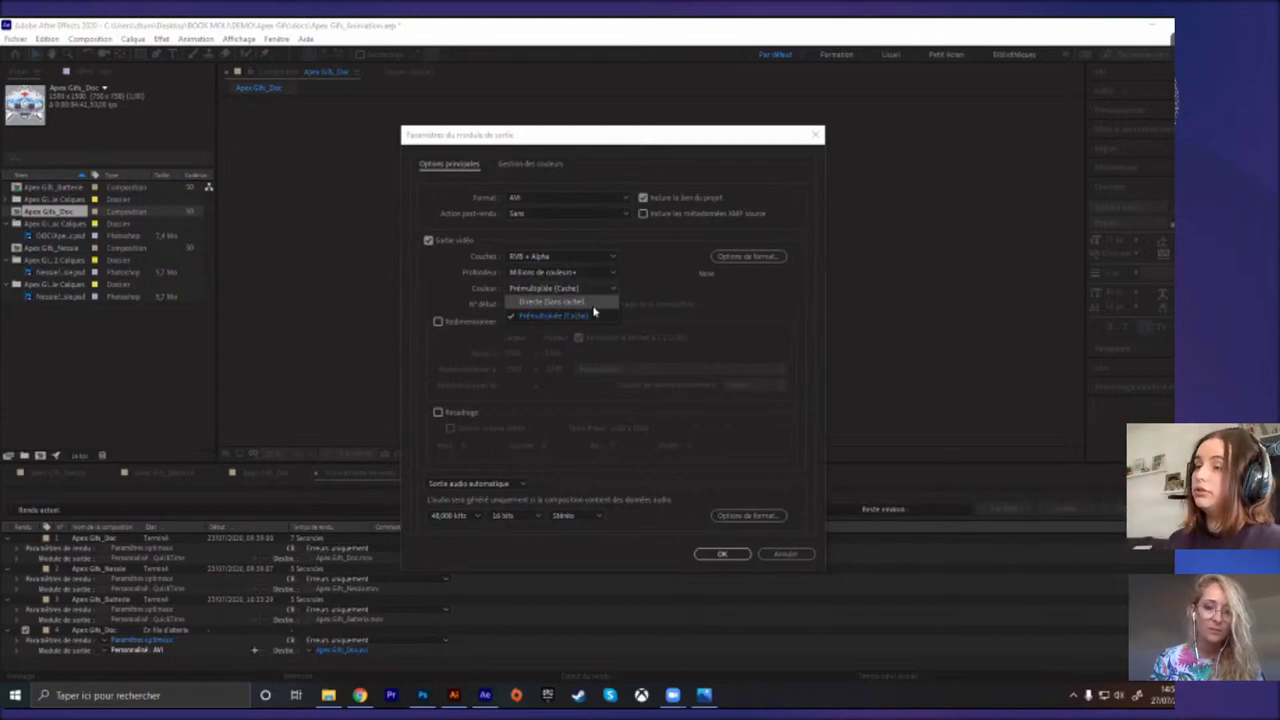
pyautogui.click(552, 301)
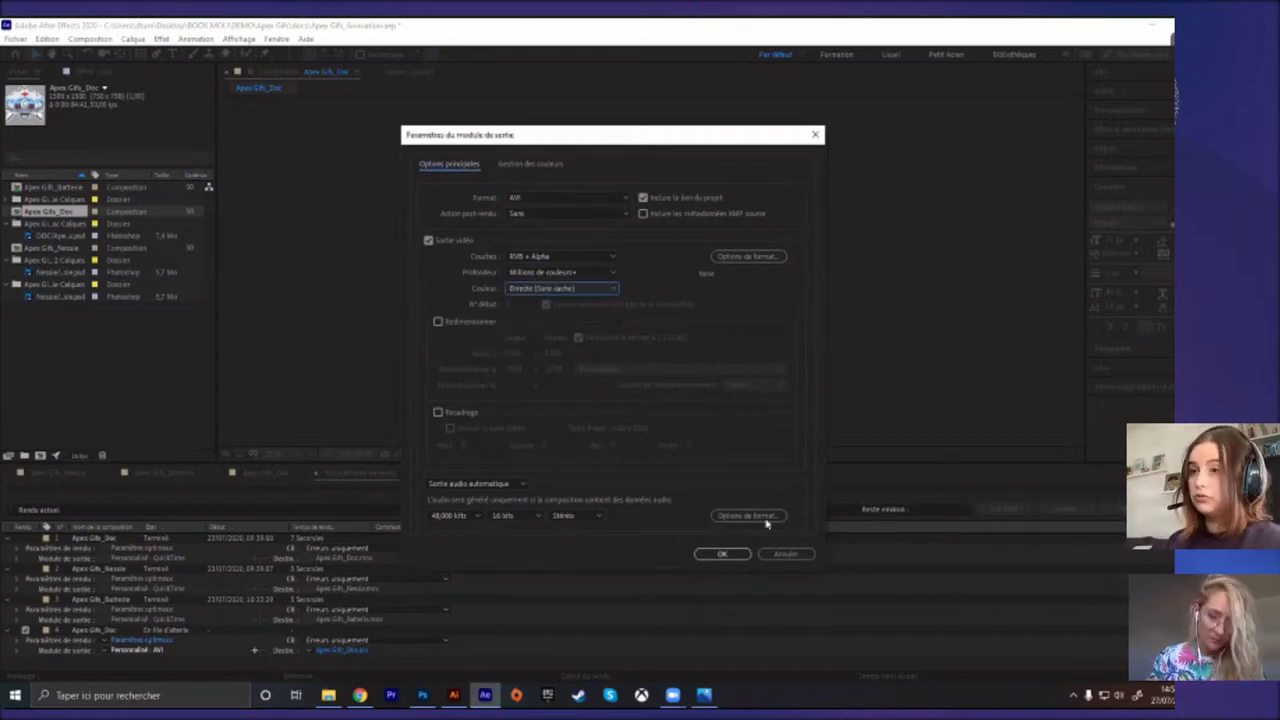
pyautogui.click(725, 554)
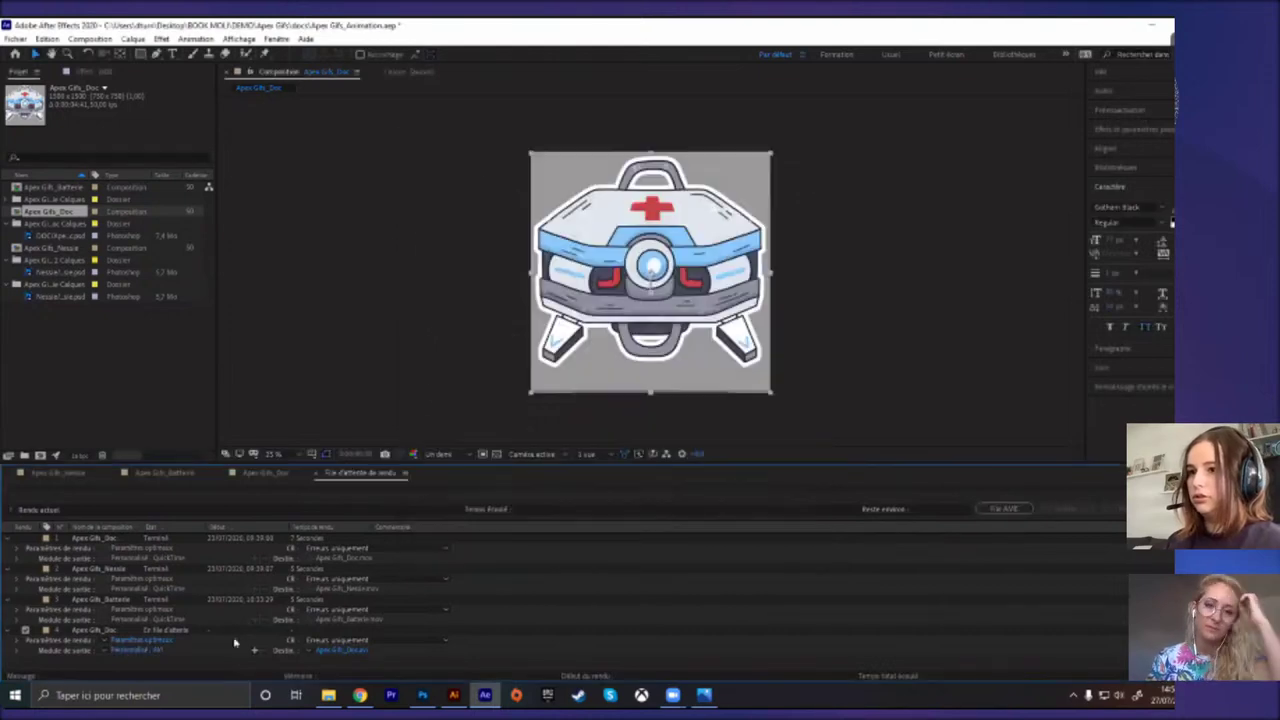
# Step: Set the output destination to Apex Gifs_Doc in the BOOK MOLI desktop folder and render it
pyautogui.click(335, 650)
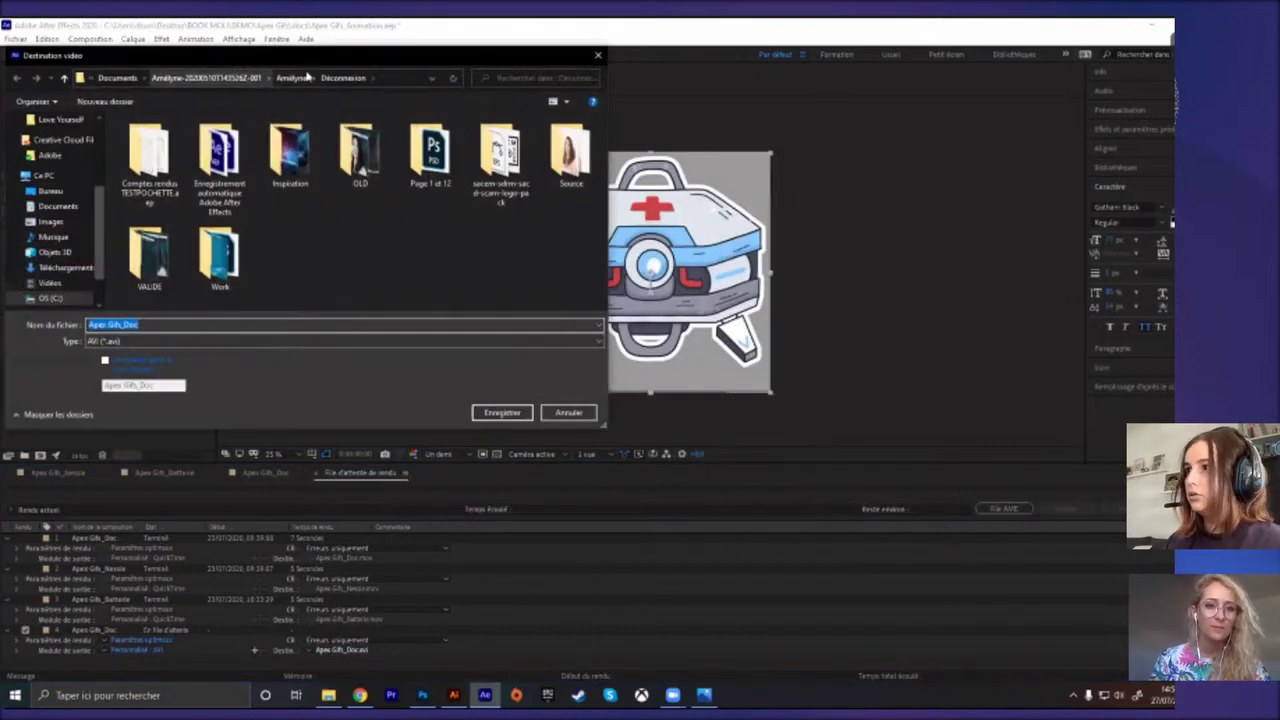
pyautogui.click(50, 190)
pyautogui.doubleClick(150, 155)
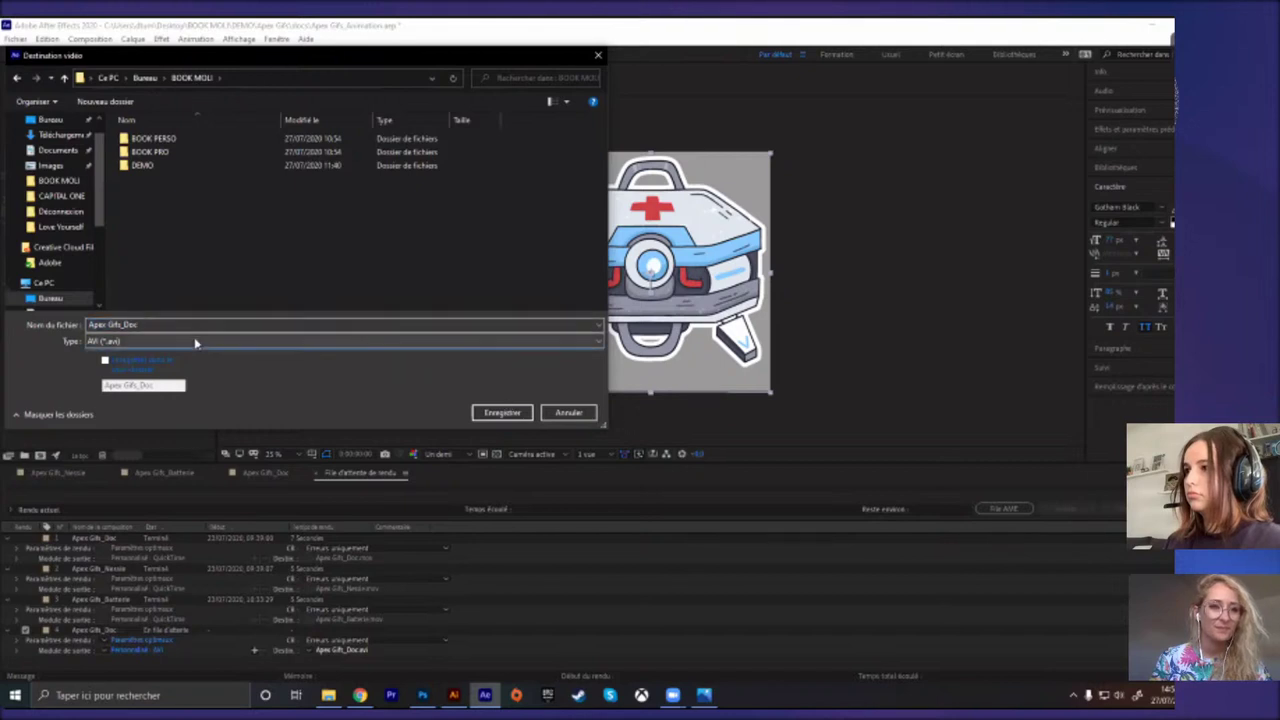
pyautogui.click(512, 414)
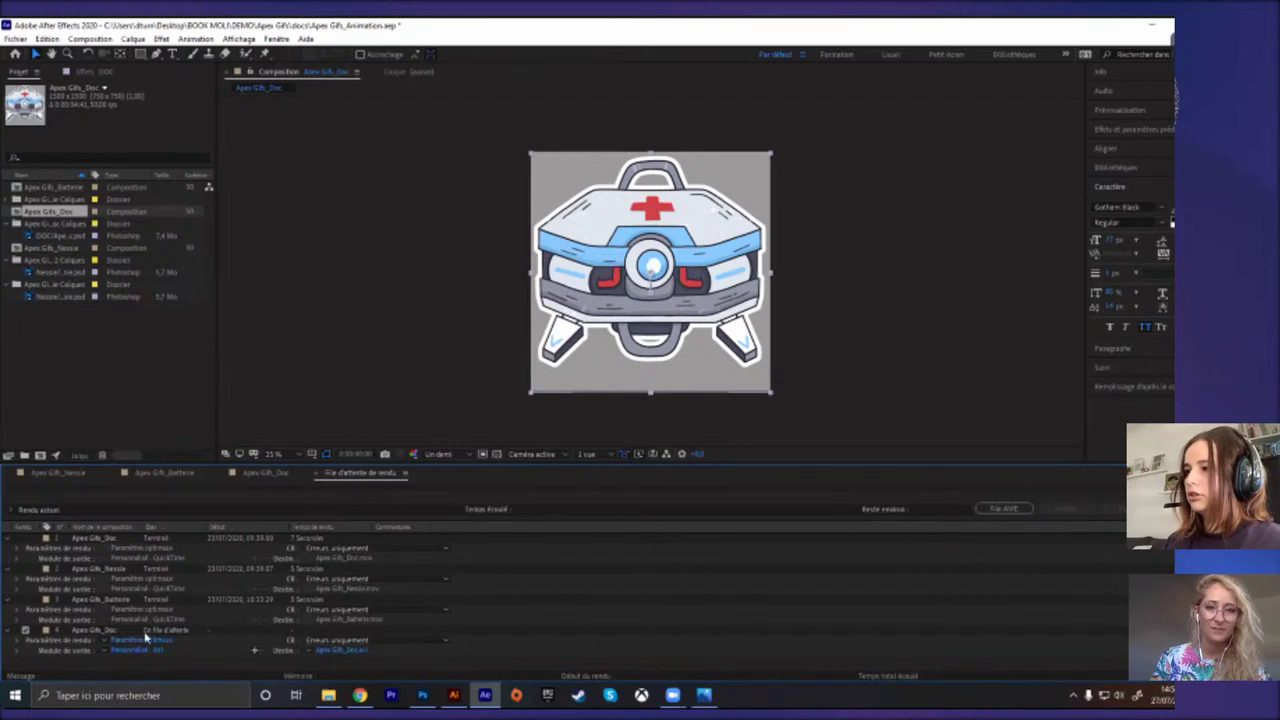
pyautogui.click(157, 651)
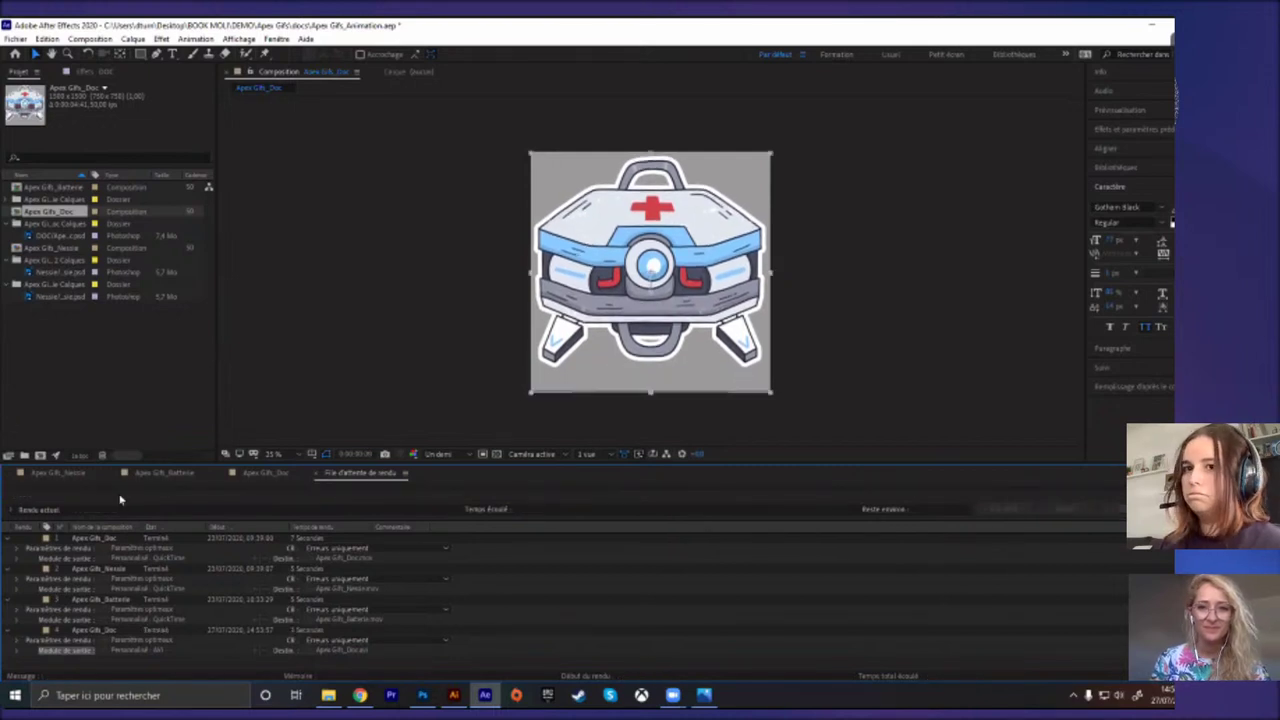
# Step: Switch to File Explorer and select the rendered Apex Gifs_Doc AVI in the BOOK MOLI folder
pyautogui.click(328, 695)
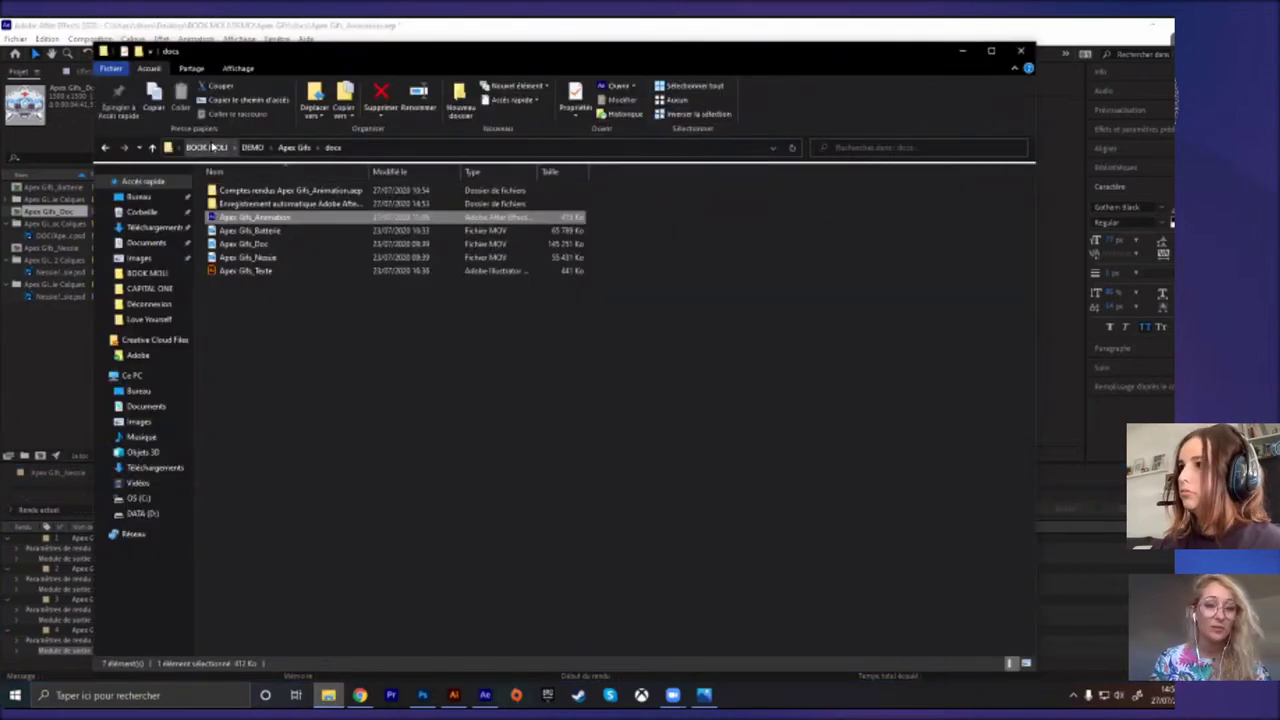
pyautogui.click(206, 147)
pyautogui.click(248, 231)
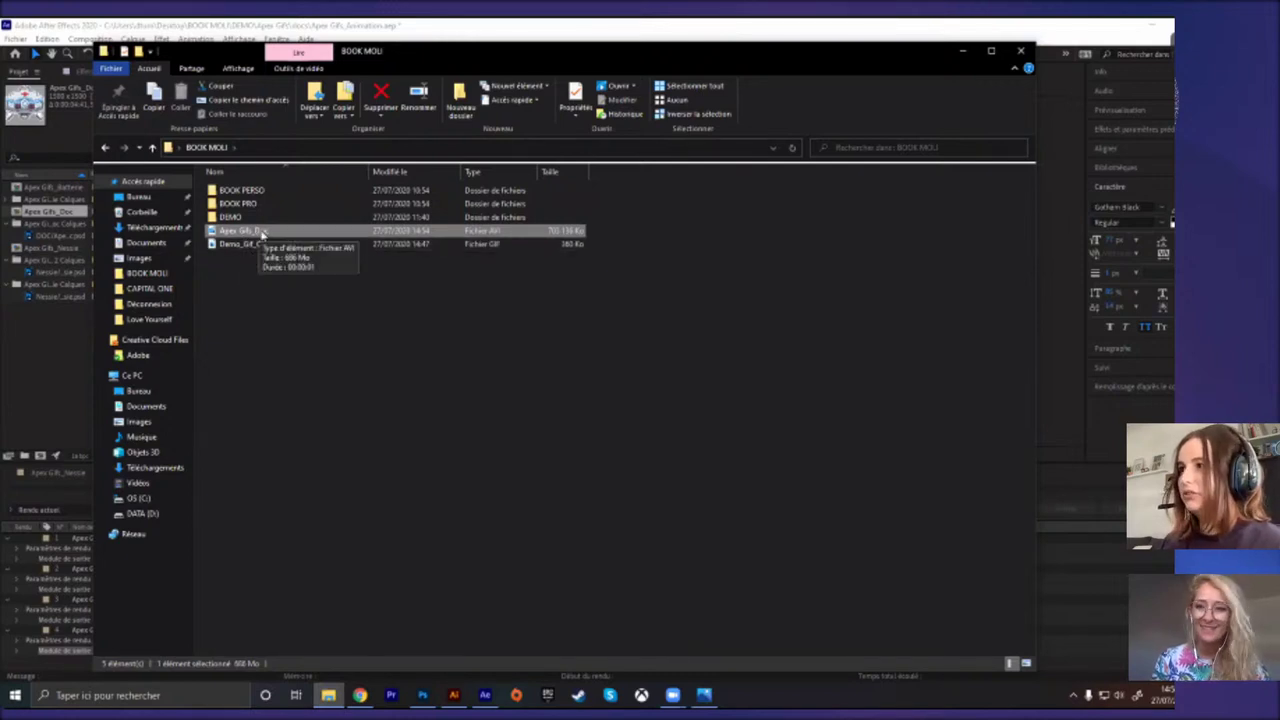
# Step: Try to open the rendered Apex Gifs_Doc AVI from File Explorer in Photoshop
pyautogui.moveTo(285, 231); pyautogui.dragTo(437, 697)
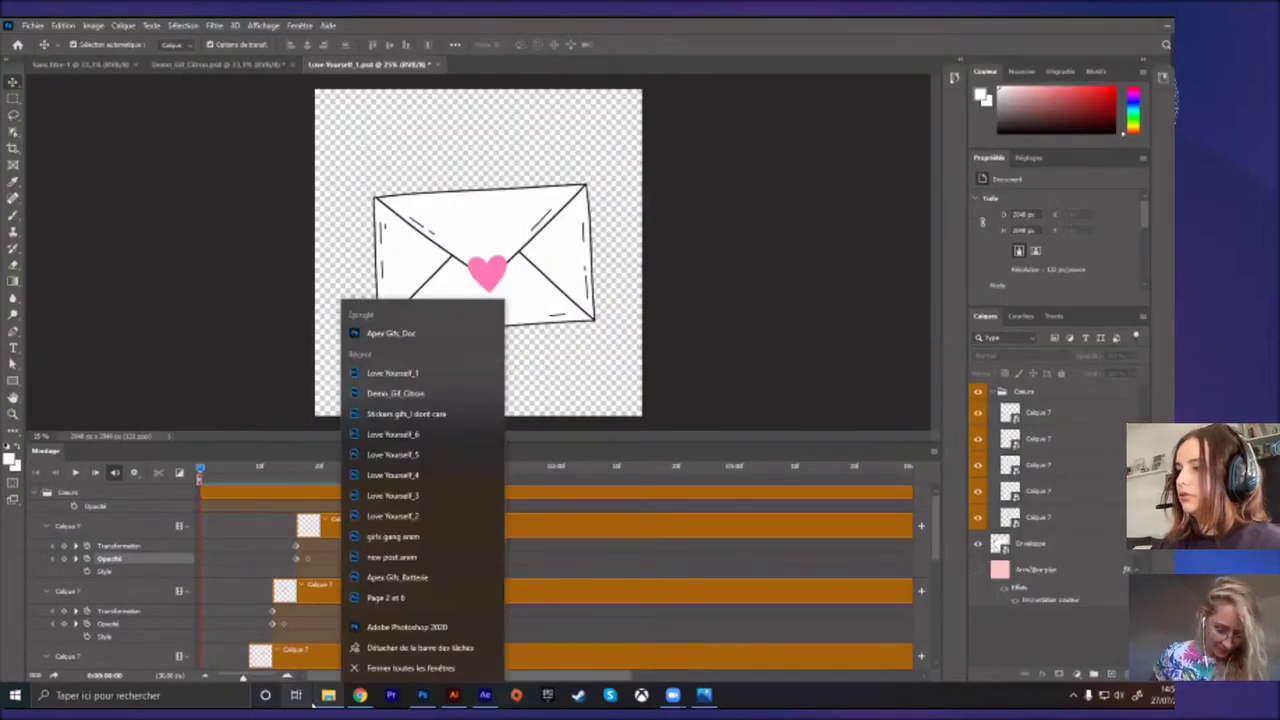
pyautogui.click(328, 695)
pyautogui.moveTo(249, 231); pyautogui.dragTo(421, 695)
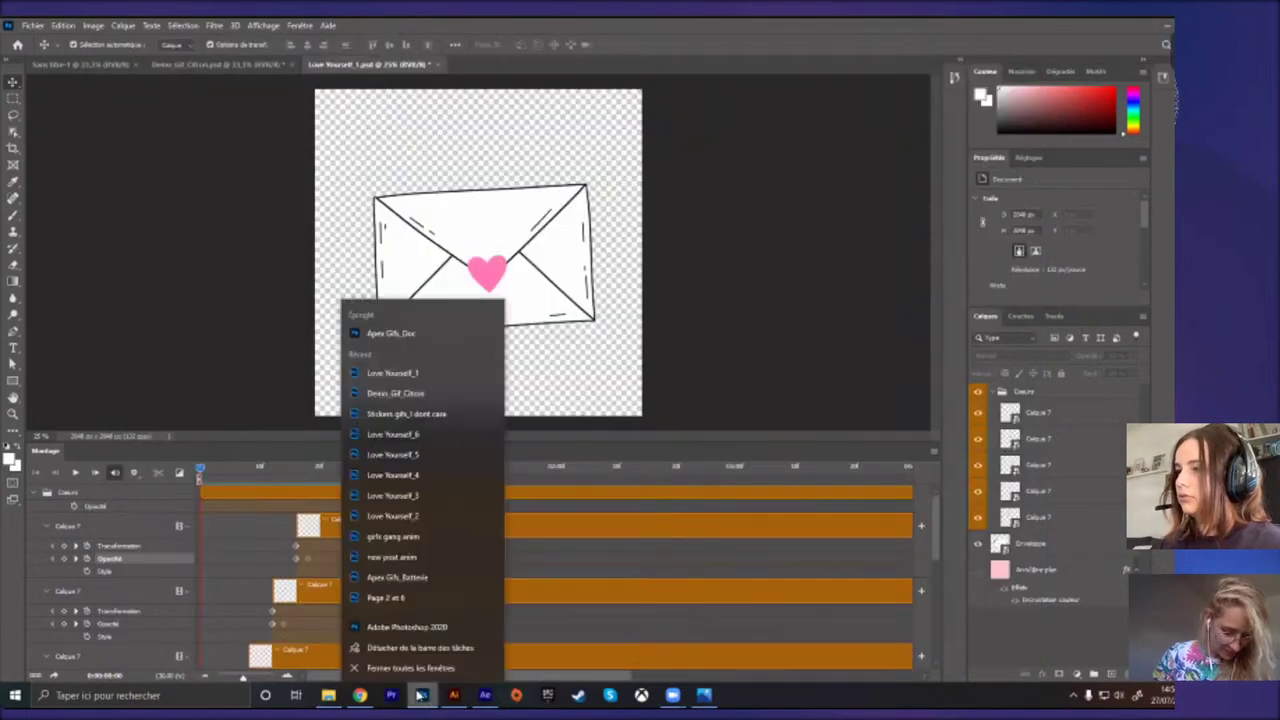
pyautogui.click(194, 159)
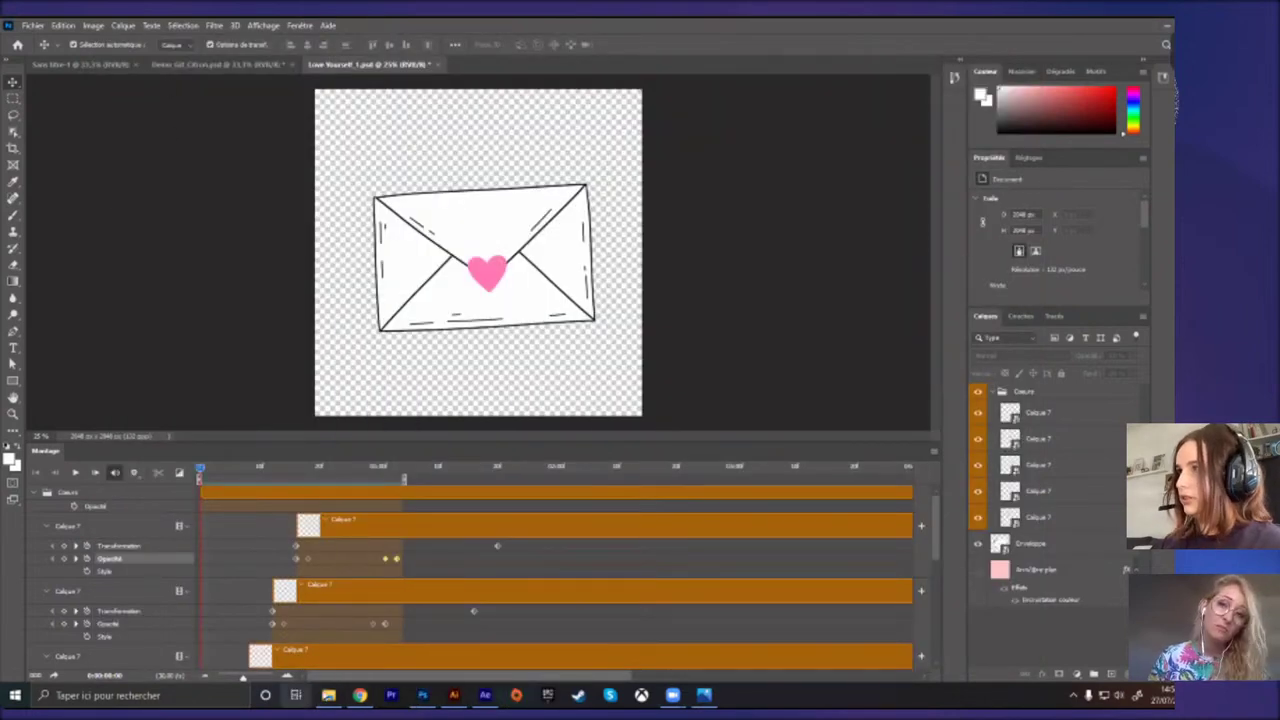
# Step: Open the Apex Gifs_Doc video in Photoshop and scale the timeline to fit the whole clip
pyautogui.click(328, 695)
pyautogui.moveTo(216, 233); pyautogui.dragTo(424, 702)
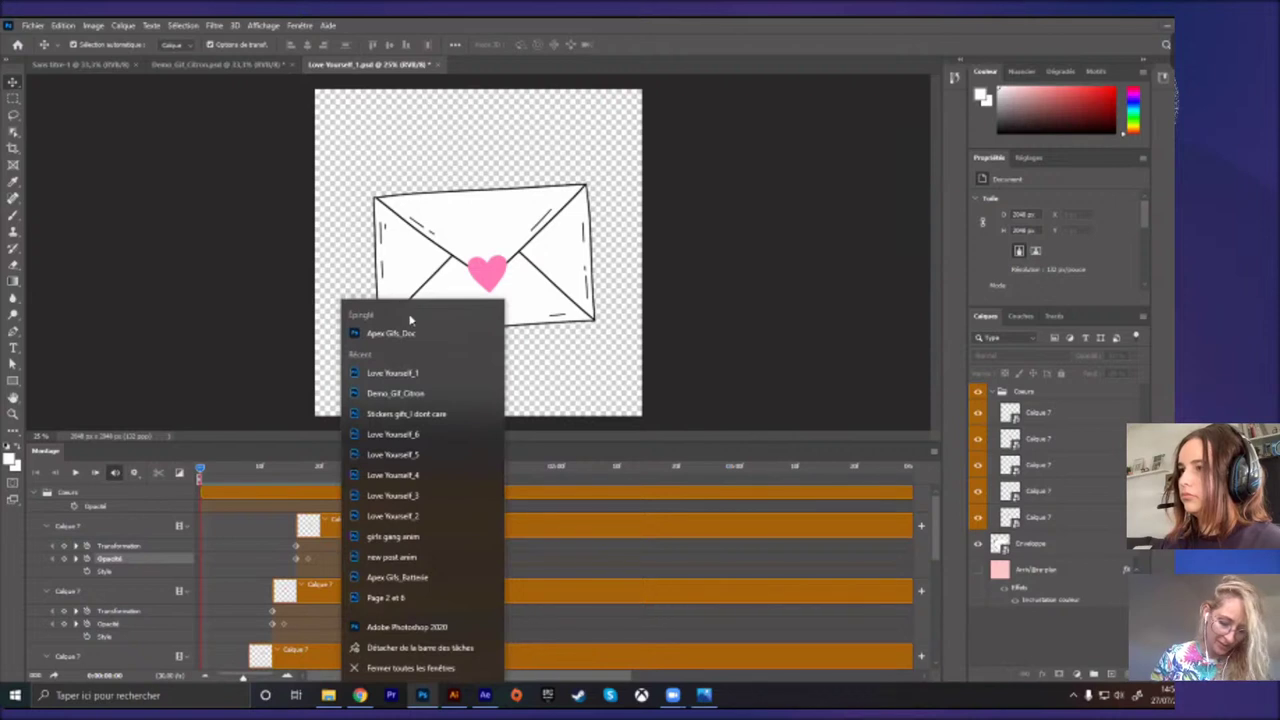
pyautogui.click(404, 334)
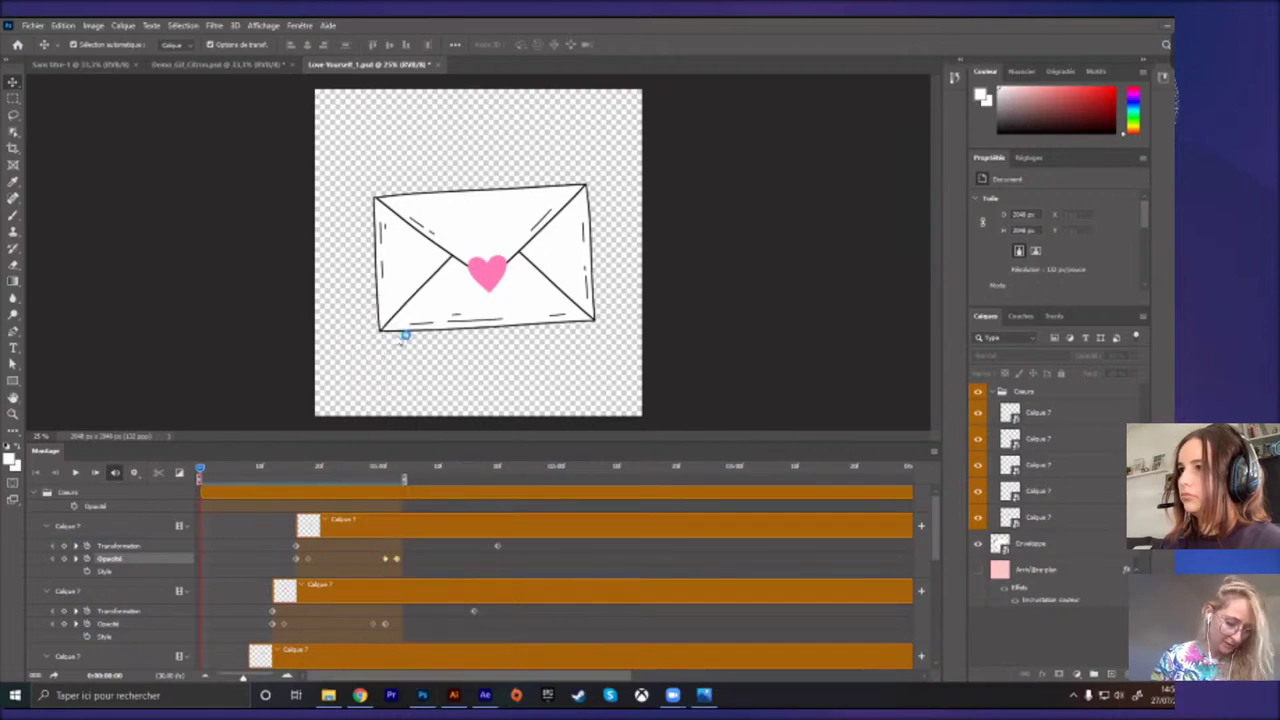
pyautogui.moveTo(404, 336); pyautogui.dragTo(470, 294)
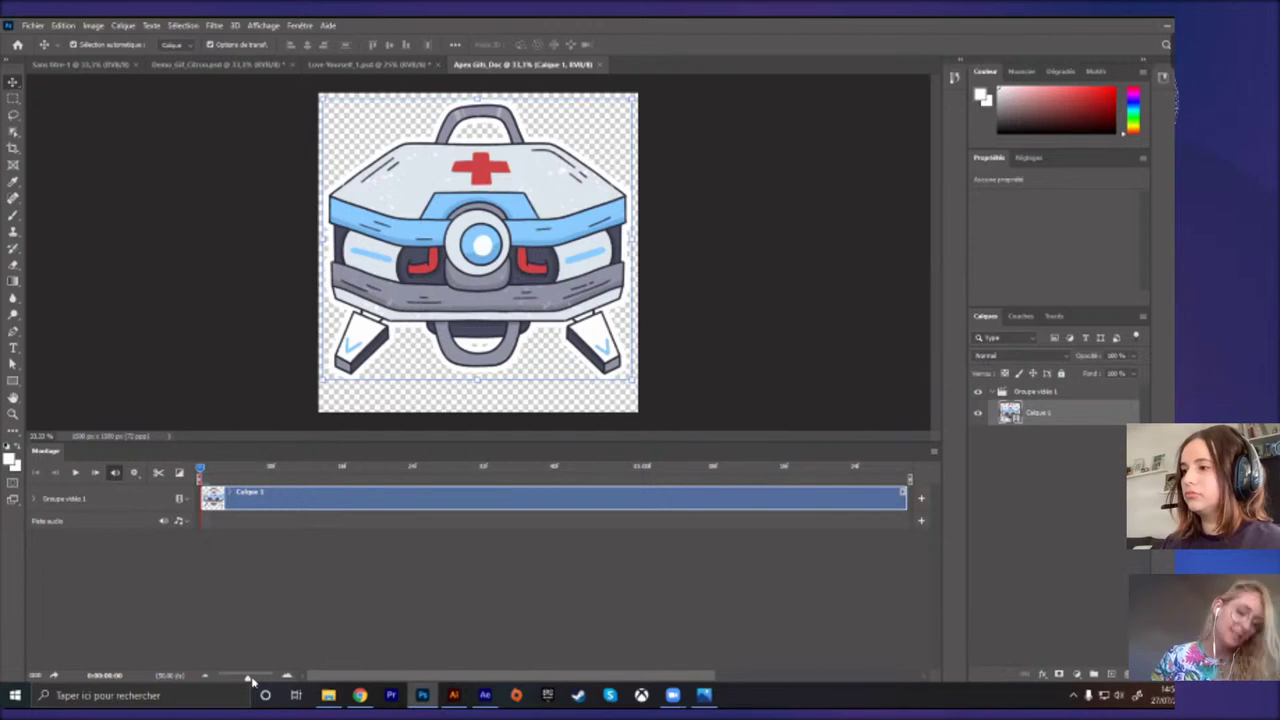
pyautogui.moveTo(251, 681); pyautogui.dragTo(240, 679)
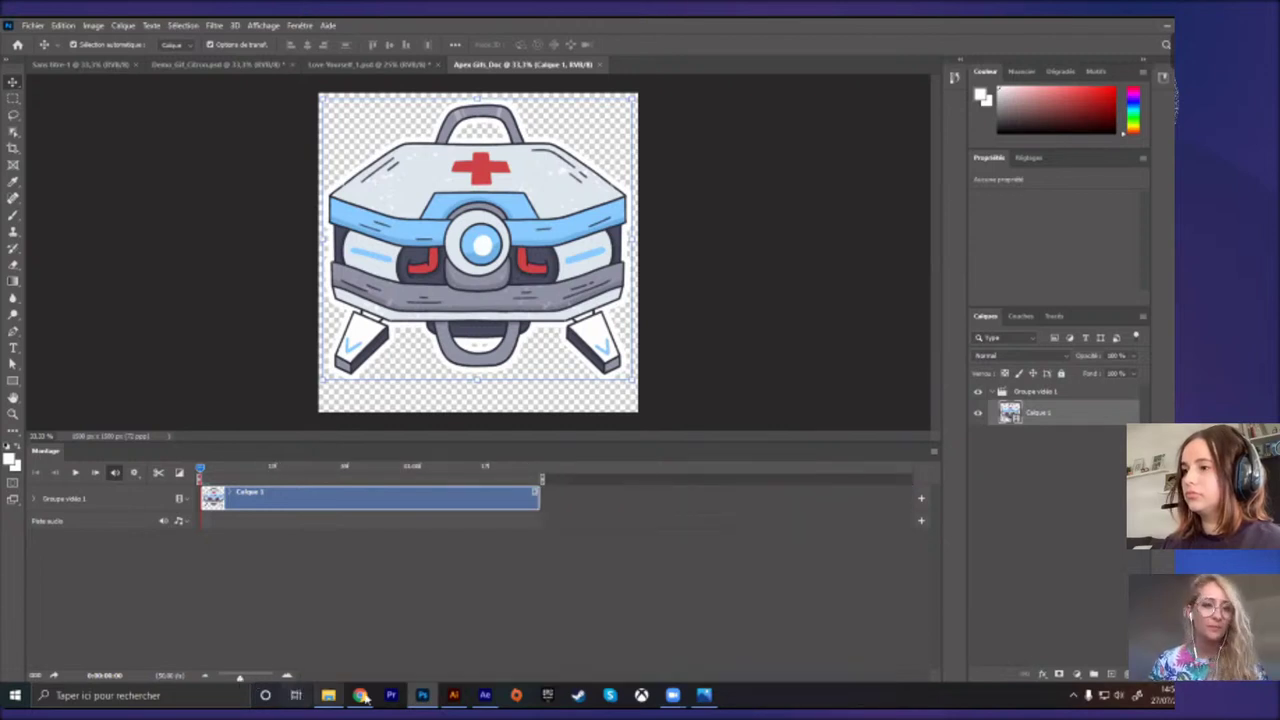
# Step: Switch to Chrome and look through the illustrator's Giphy channel up to the Apex Legends stickers
pyautogui.moveTo(360, 695)
pyautogui.click(368, 640)
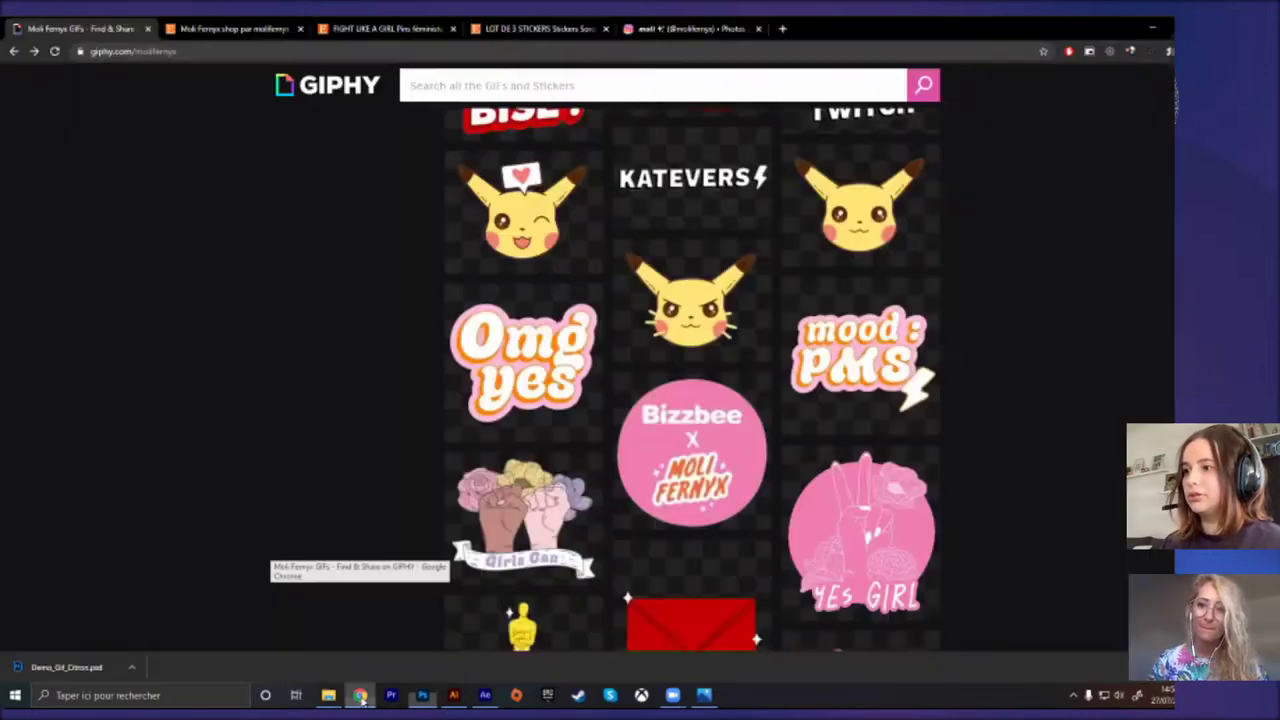
pyautogui.scroll(5, 505, 480)
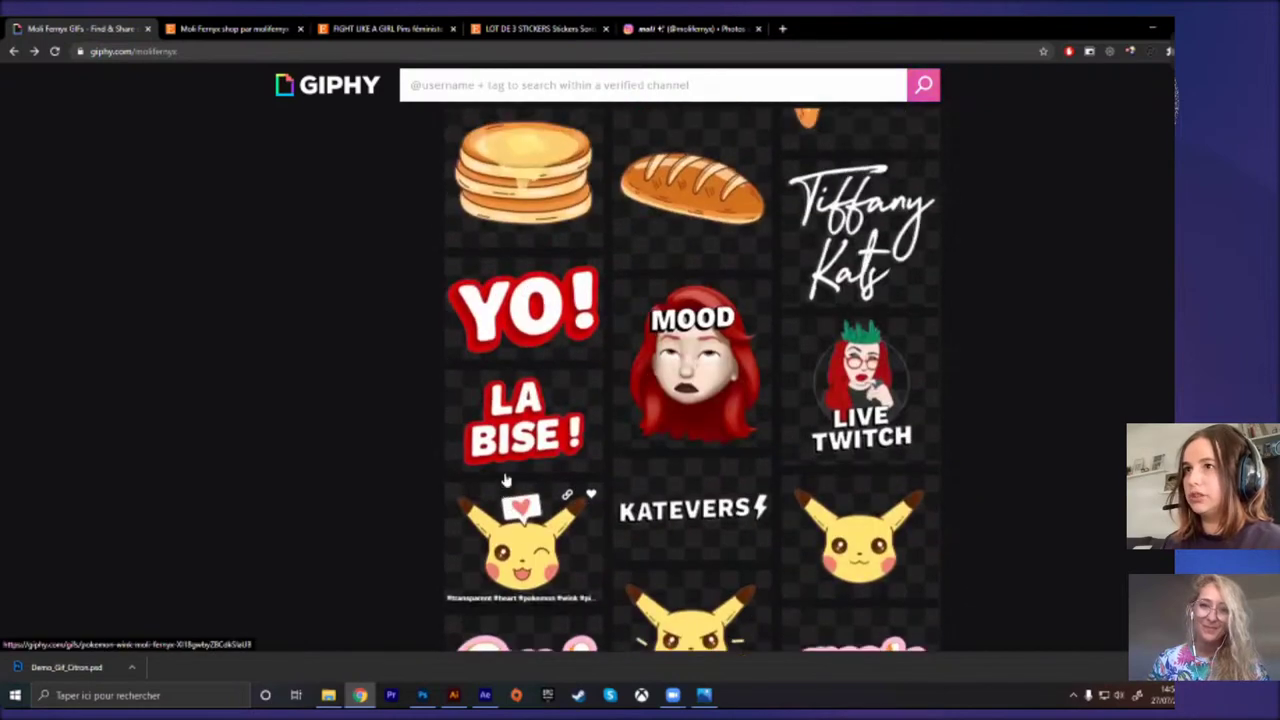
pyautogui.scroll(8, 505, 480)
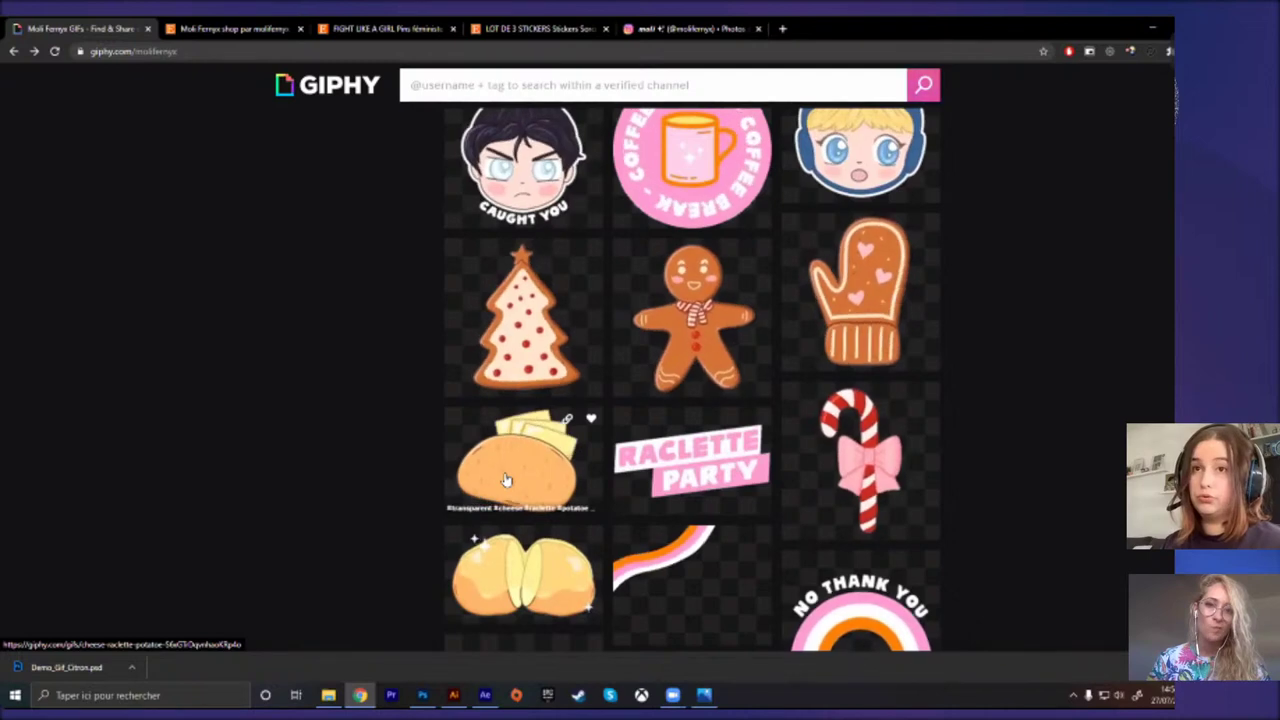
pyautogui.scroll(5, 495, 403)
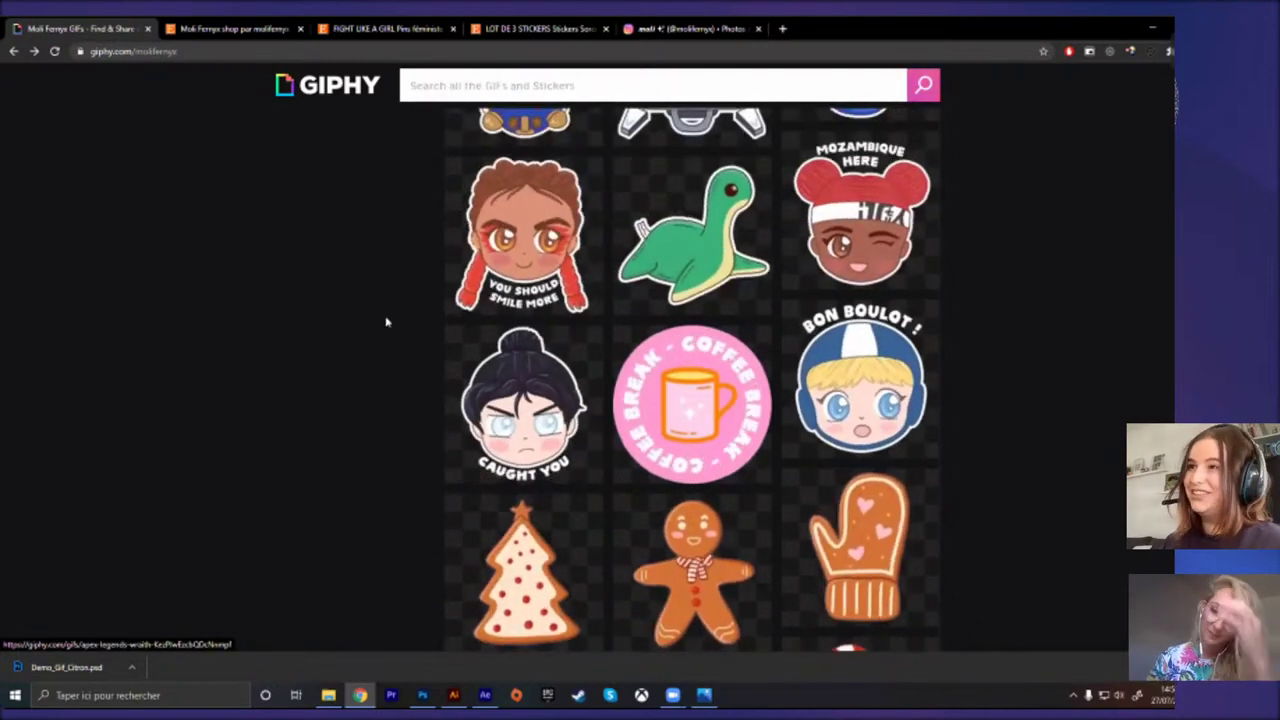
pyautogui.scroll(-2, 586, 423)
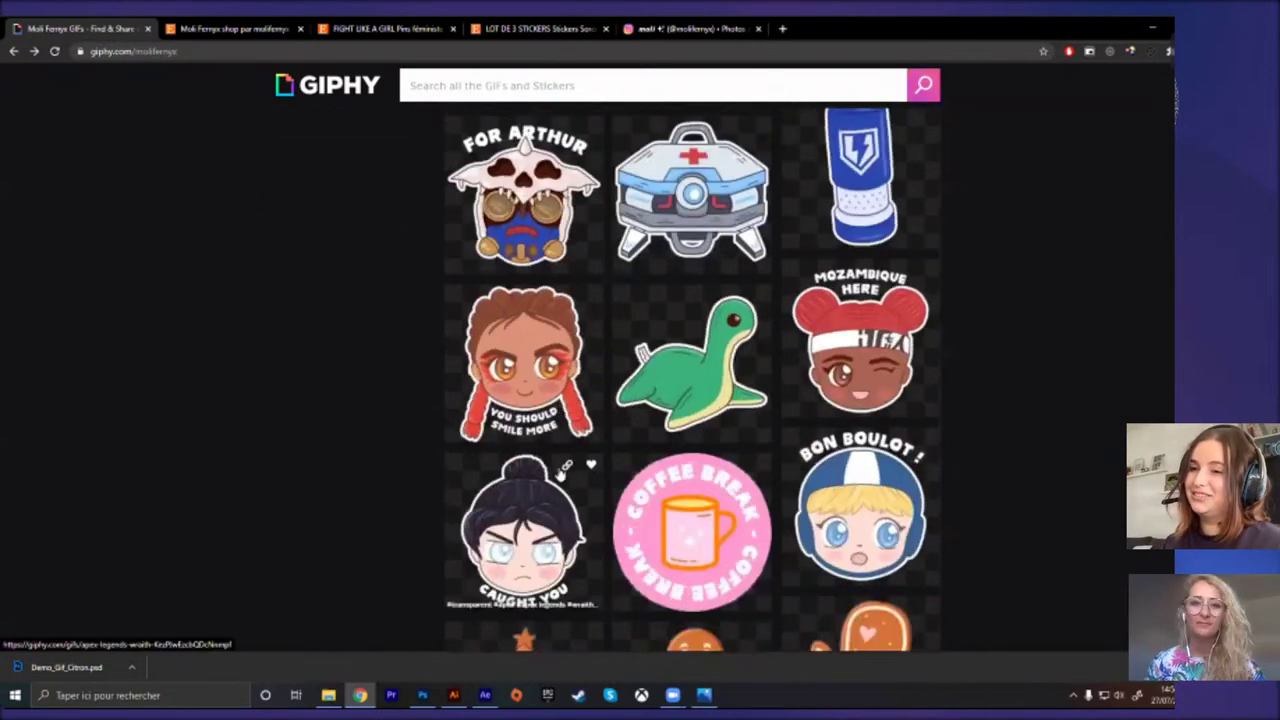
# Step: Switch to Photoshop and play back the Apex Gifs_Doc animation in the timeline
pyautogui.scroll(-2, 560, 475)
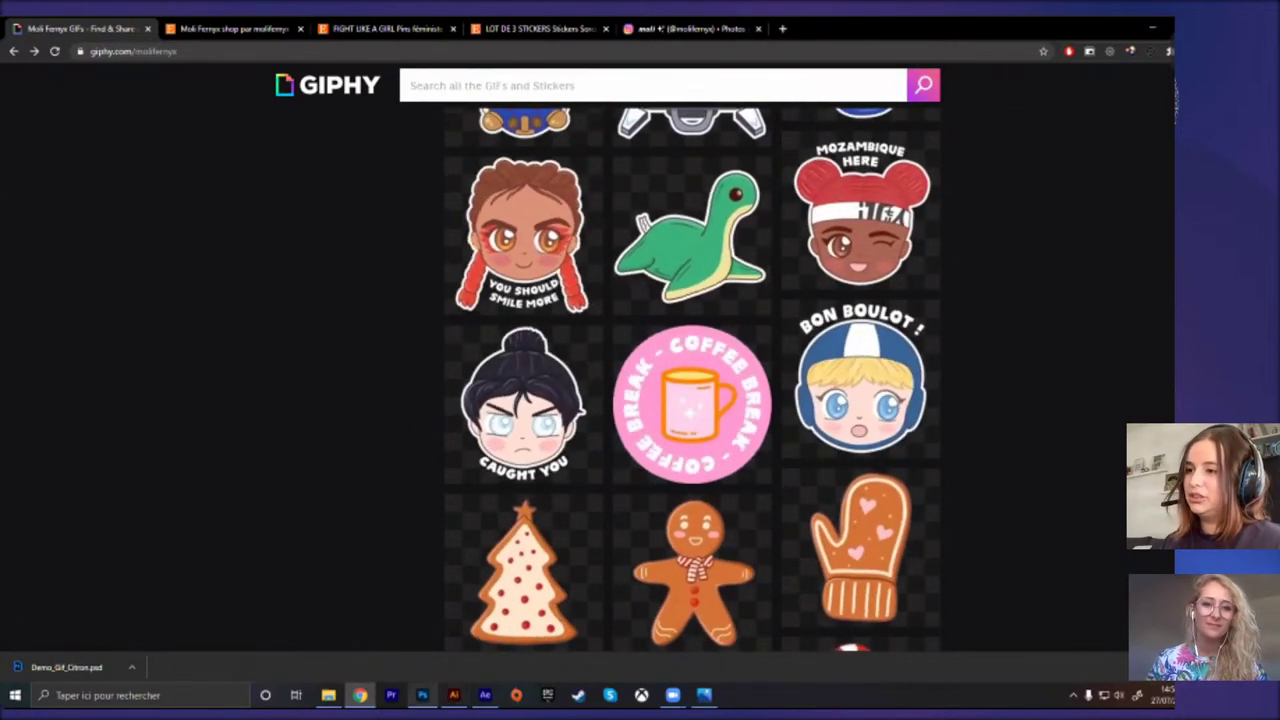
pyautogui.click(422, 695)
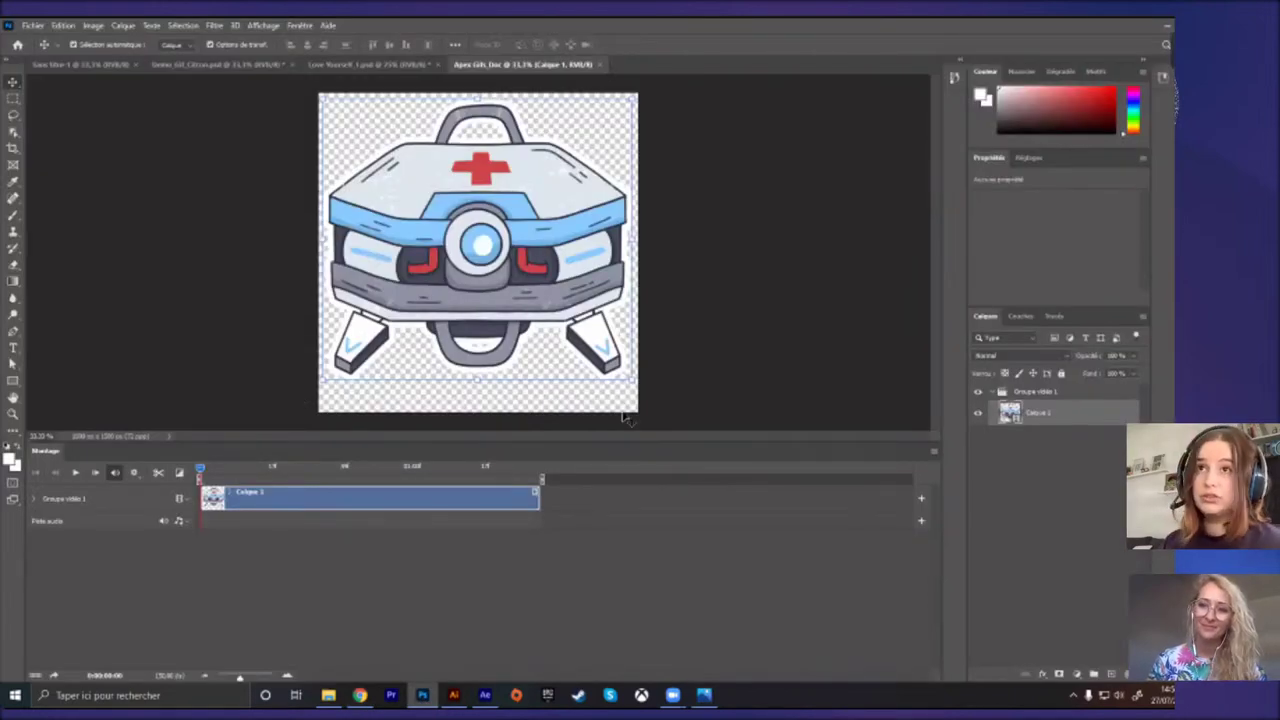
pyautogui.press('space')
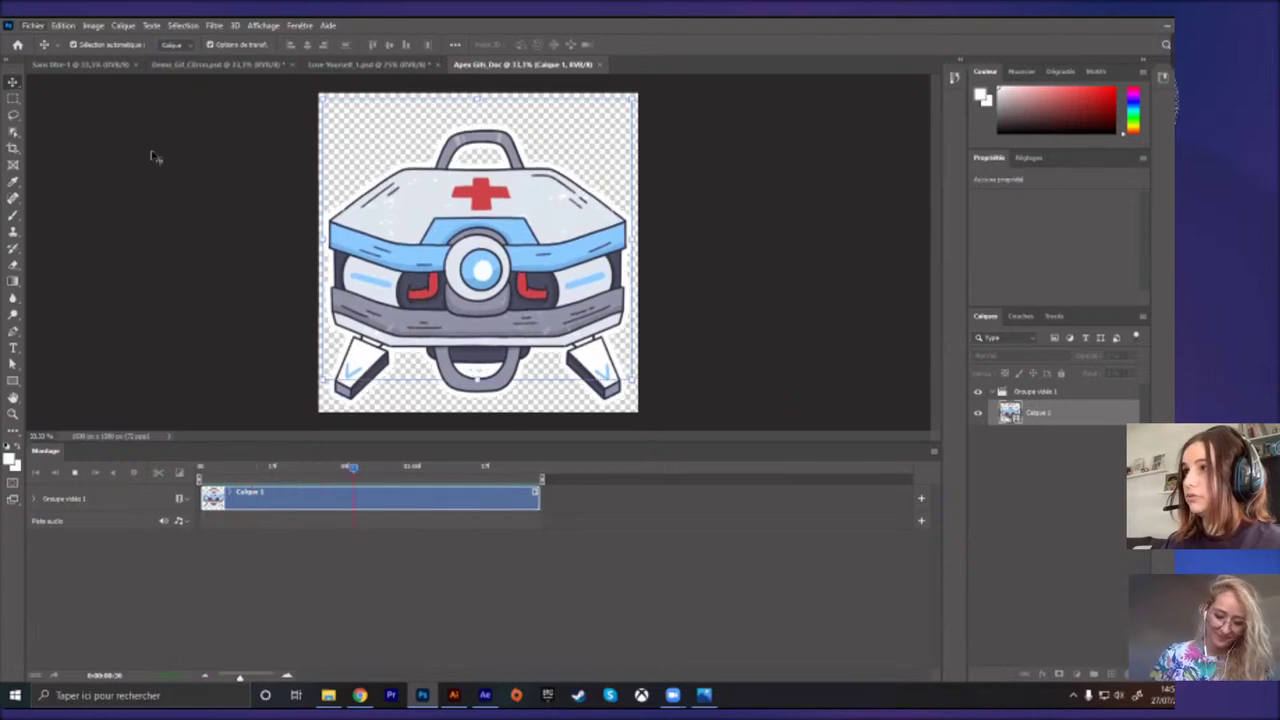
# Step: Start a Save for Web export of the animation as a transparent GIF and reduce the preview to 33.3% to see the whole sticker
pyautogui.click(33, 25)
pyautogui.moveTo(106, 213)
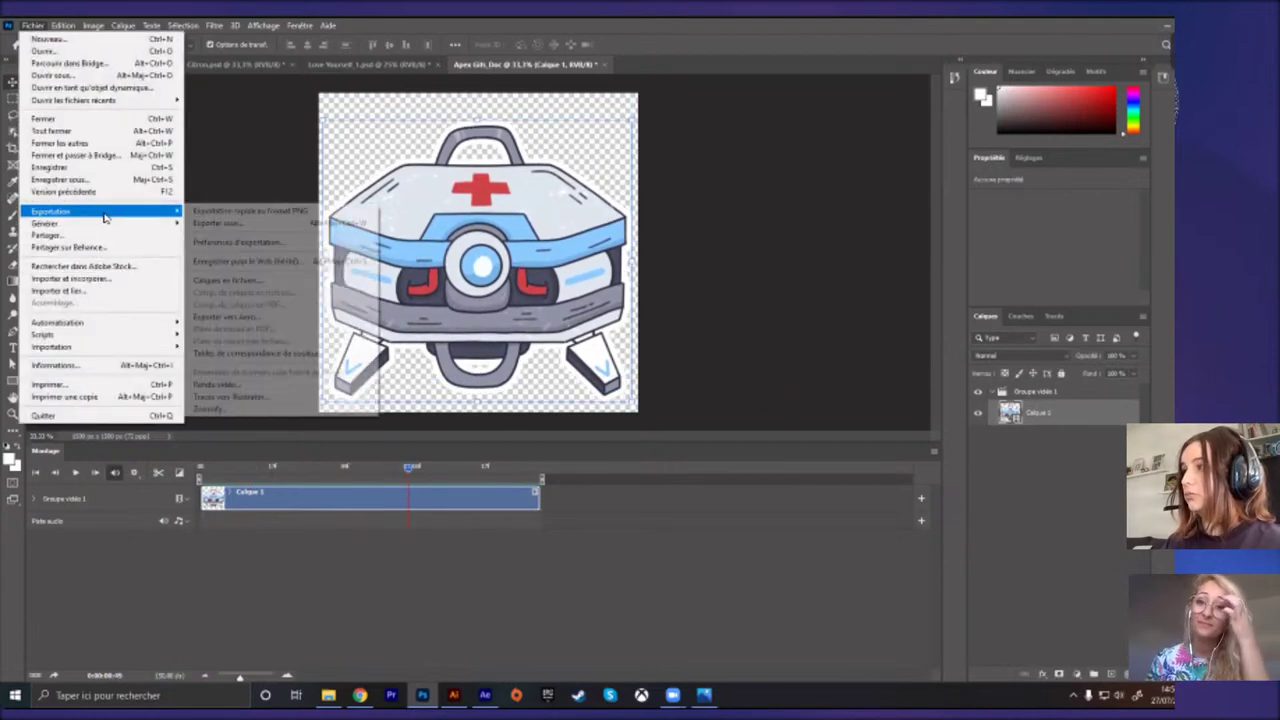
pyautogui.click(236, 262)
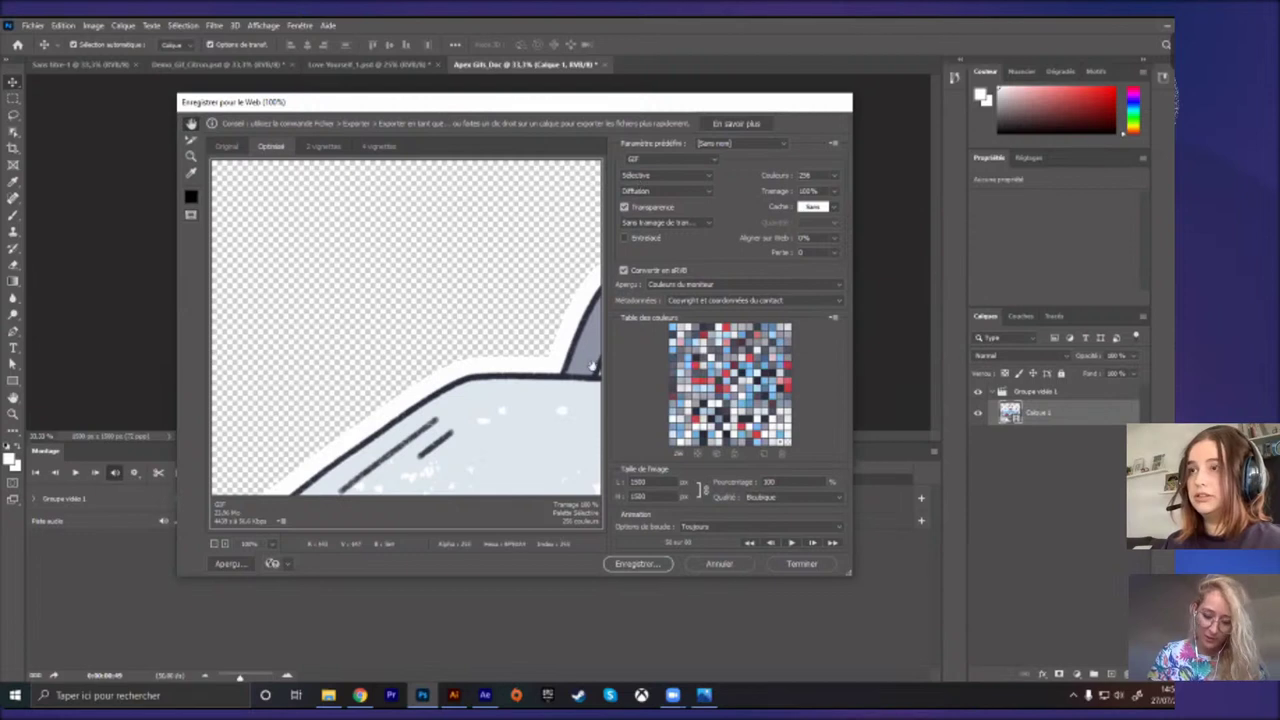
pyautogui.click(214, 544)
pyautogui.click(215, 545)
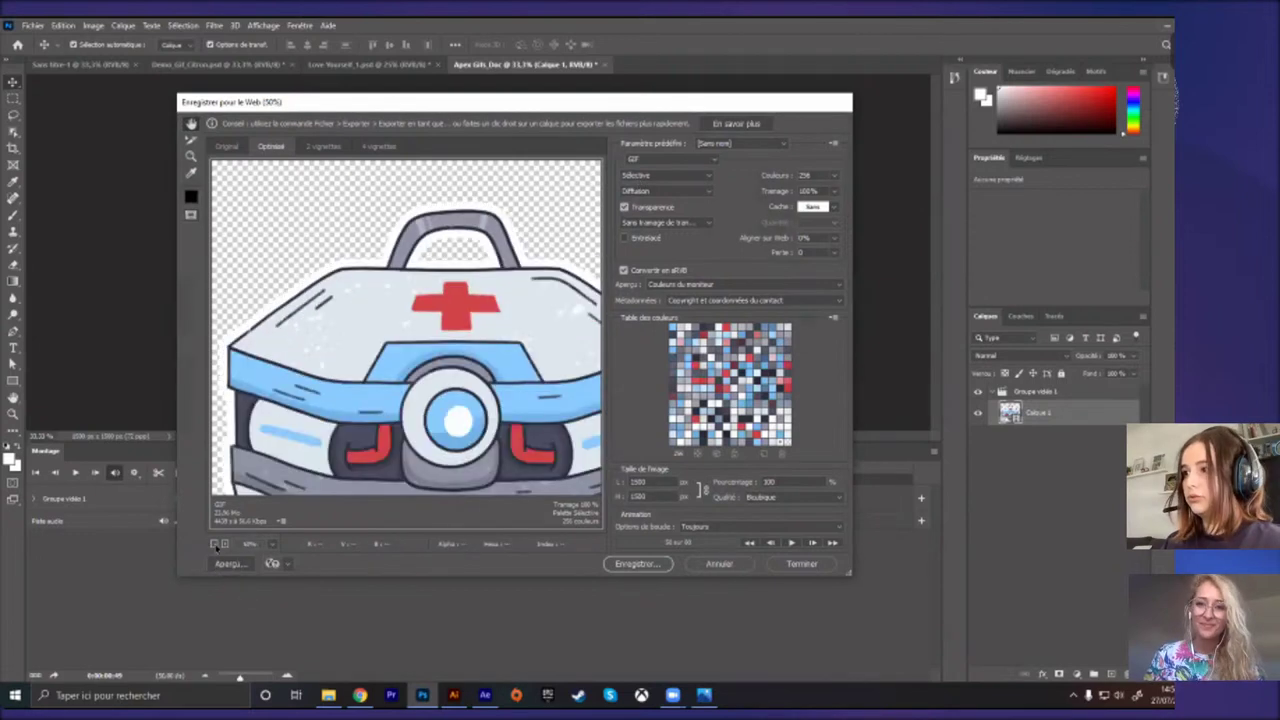
pyautogui.click(215, 545)
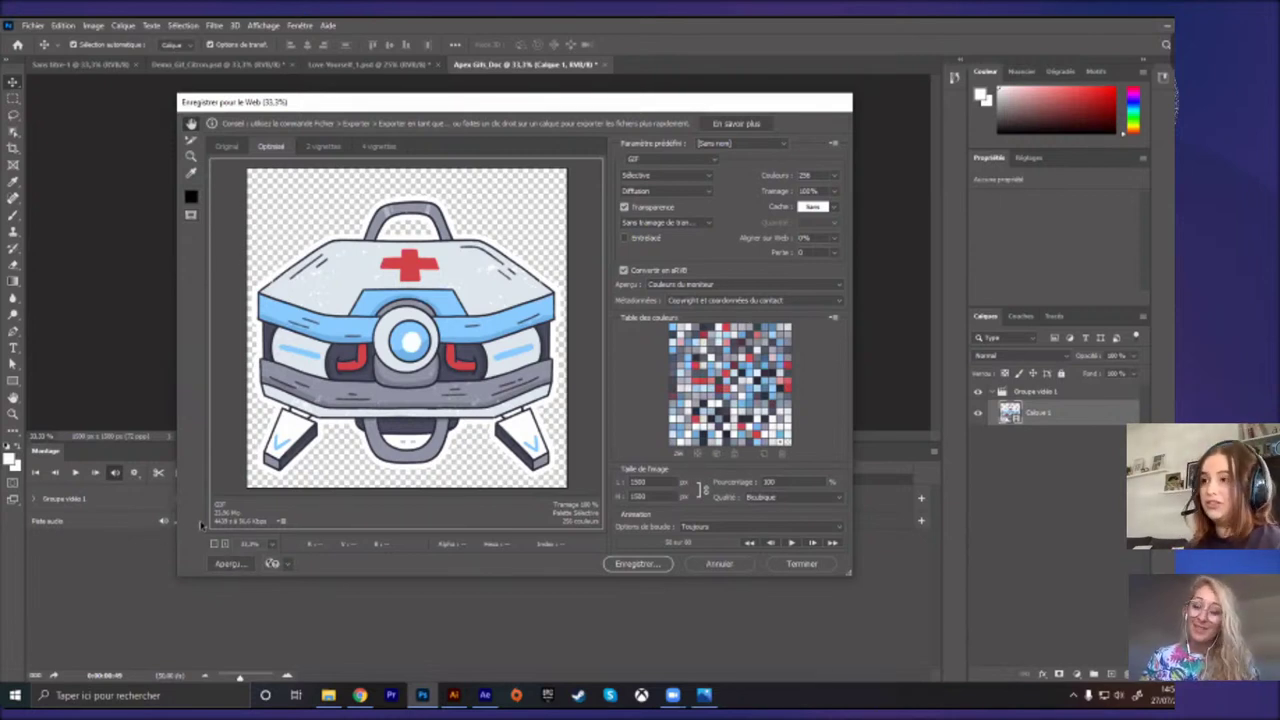
# Step: Save the optimized GIF as Apex-Gifs_Doc in the BOOK MOLI folder
pyautogui.moveTo(360, 697)
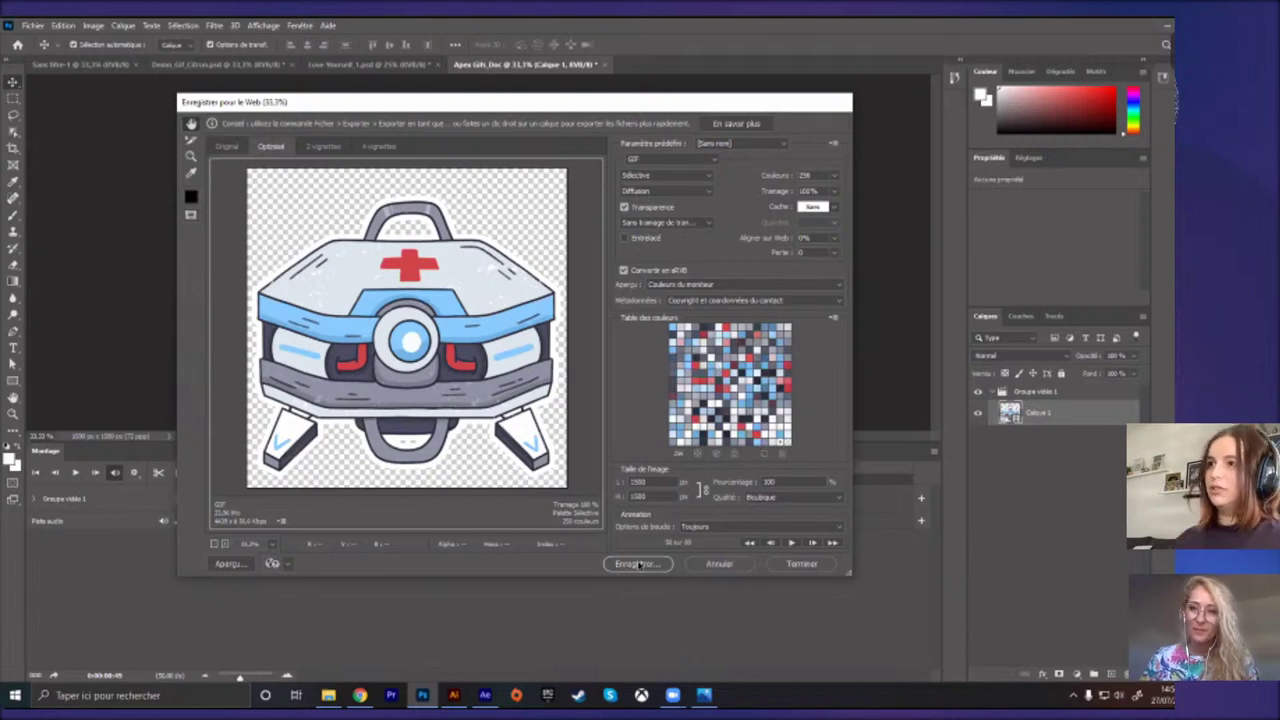
pyautogui.click(638, 566)
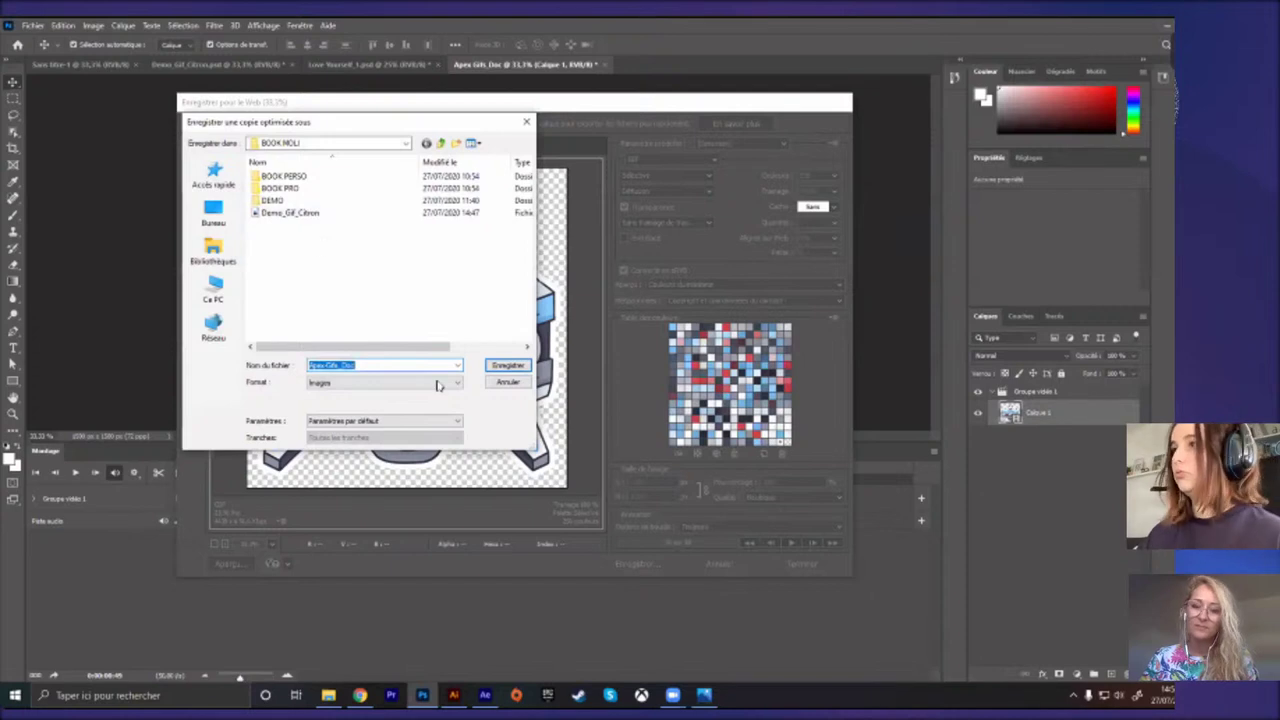
pyautogui.moveTo(531, 444); pyautogui.dragTo(636, 460)
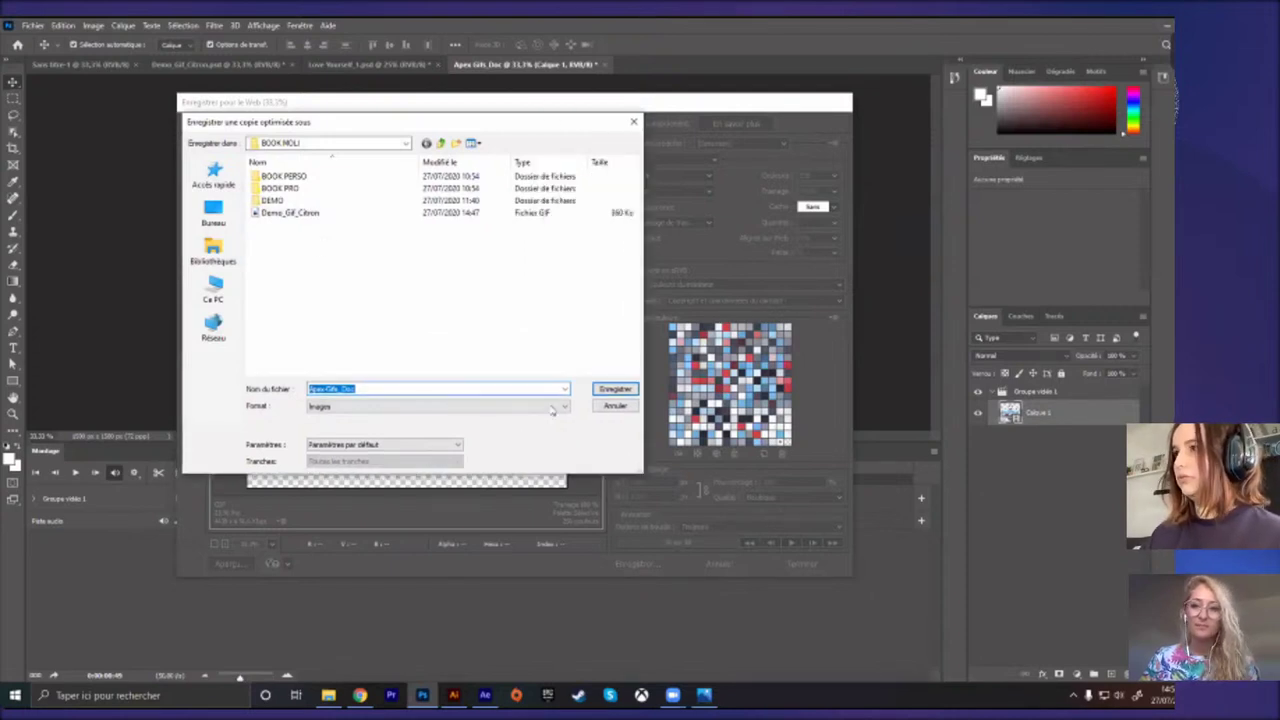
pyautogui.click(619, 392)
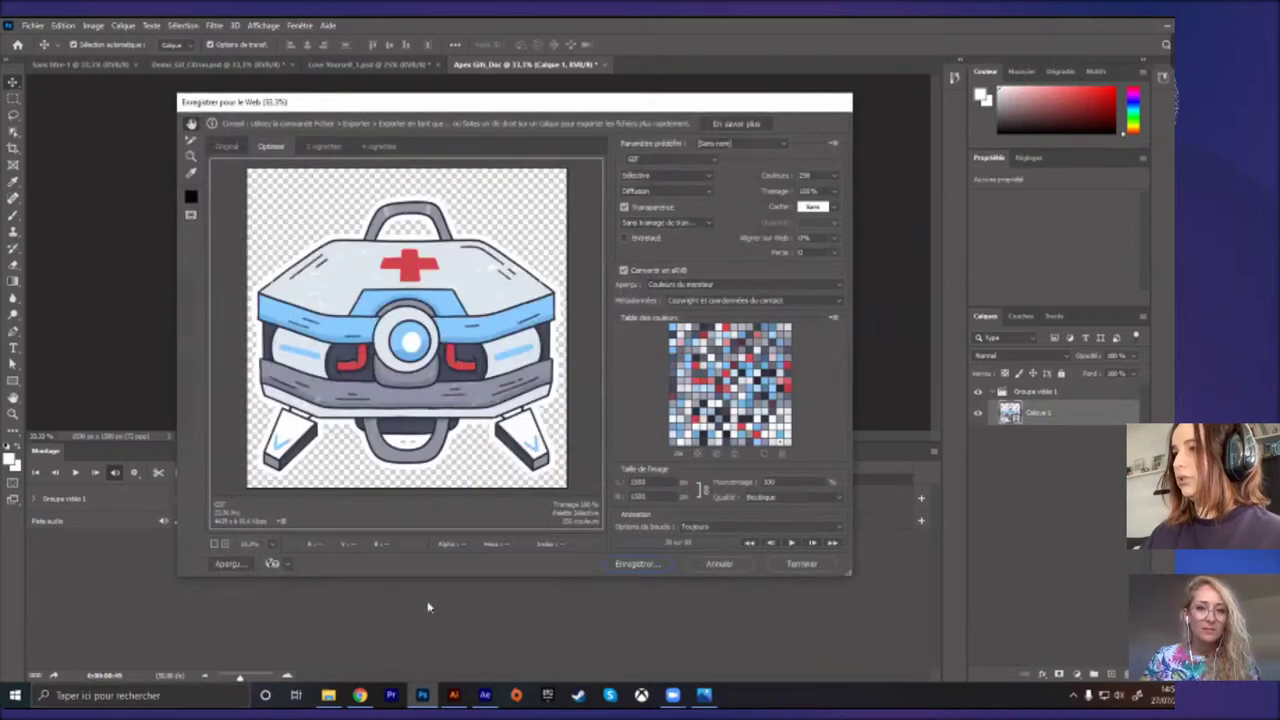
# Step: Switch to File Explorer and check the exported Apex-Gifs_Doc GIF and its file size in the BOOK MOLI folder
pyautogui.click(328, 697)
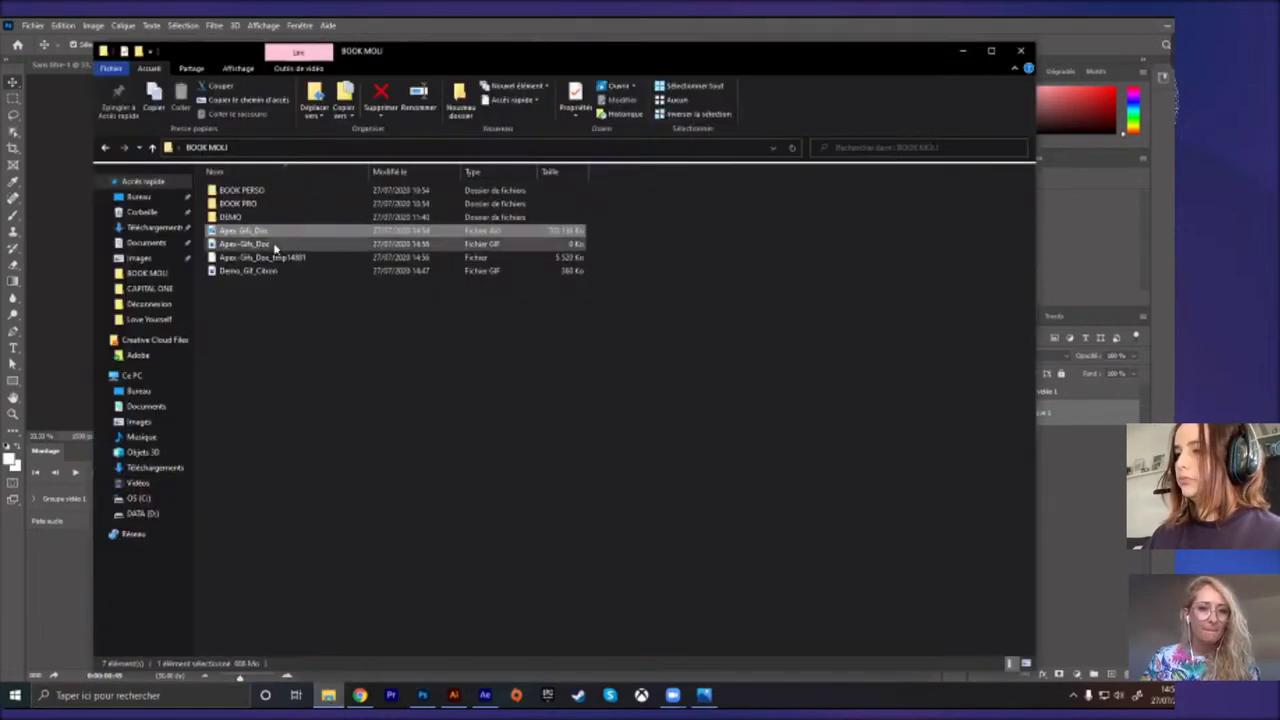
pyautogui.click(327, 247)
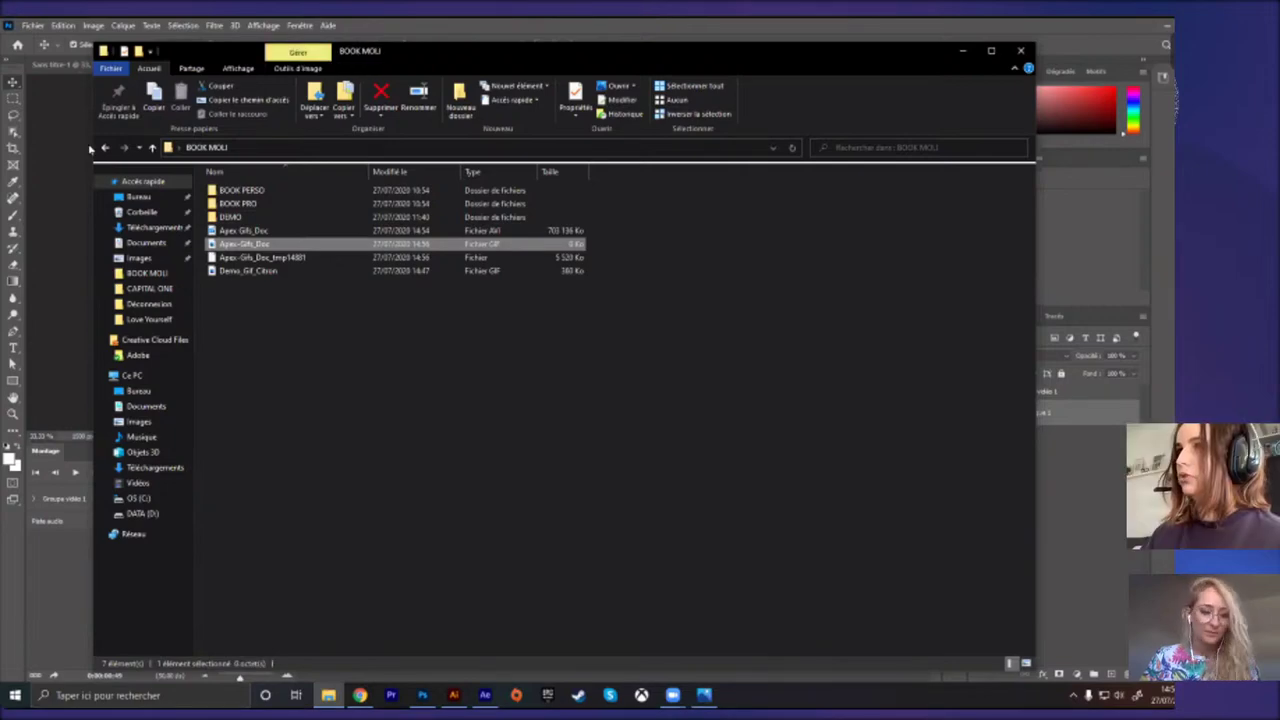
pyautogui.click(90, 148)
pyautogui.click(362, 696)
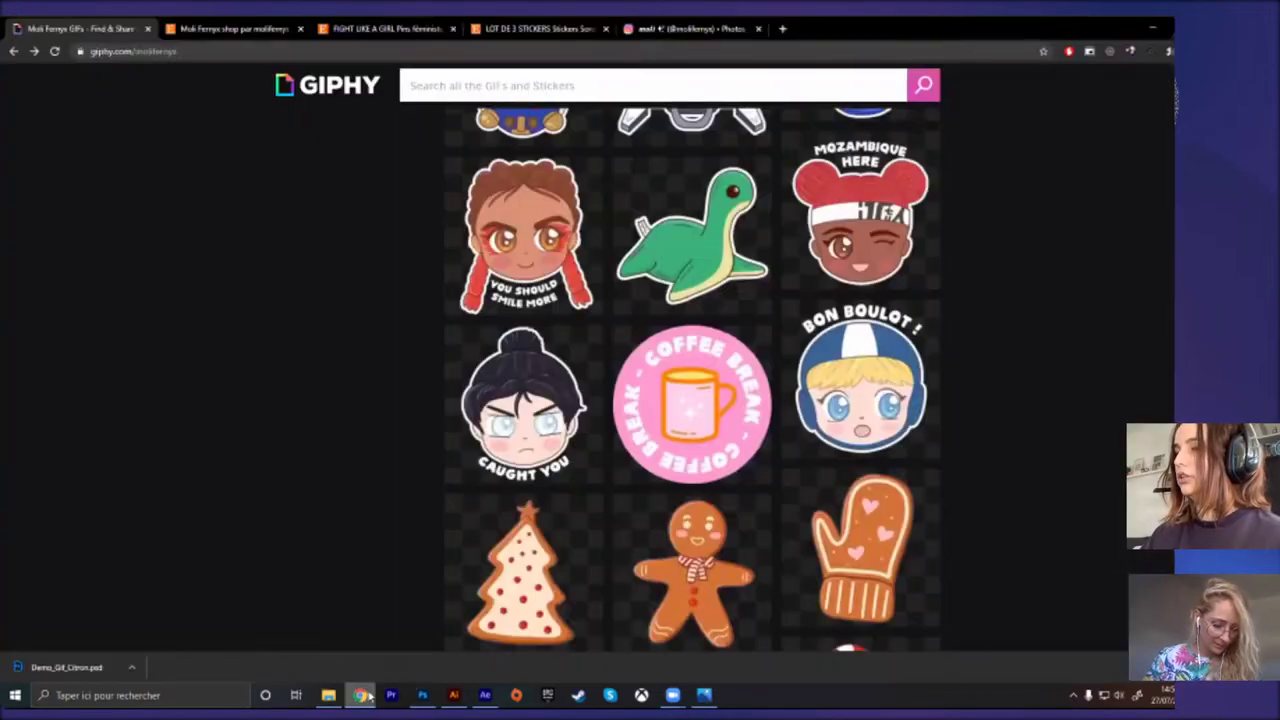
pyautogui.click(328, 696)
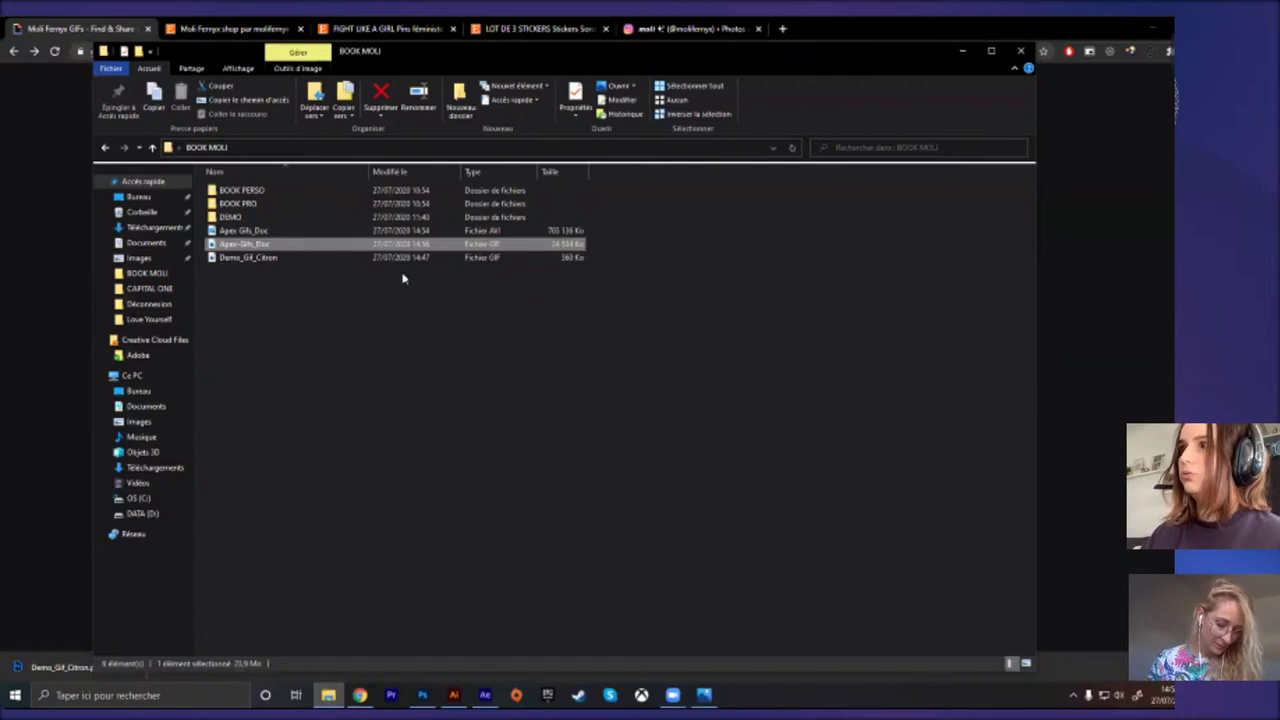
# Step: Switch to Chrome and open the Giphy upload page from the channel
pyautogui.click(1104, 427)
pyautogui.scroll(10, 991, 443)
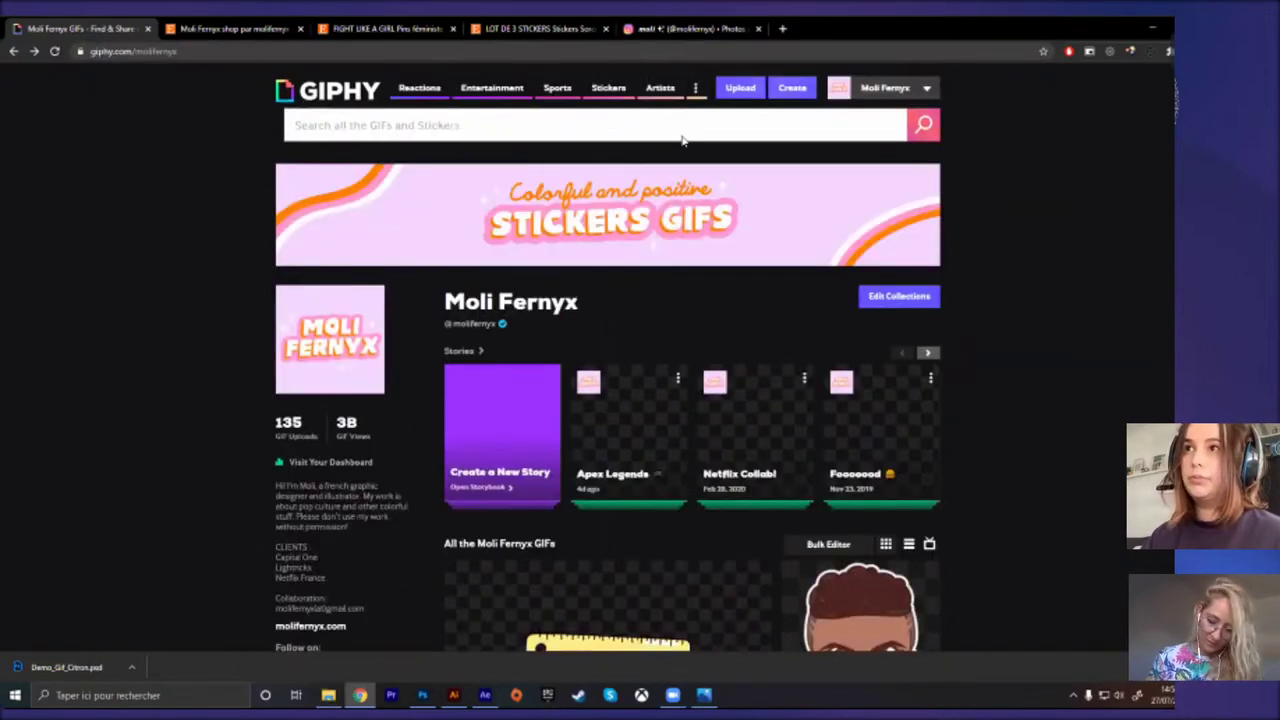
pyautogui.click(740, 88)
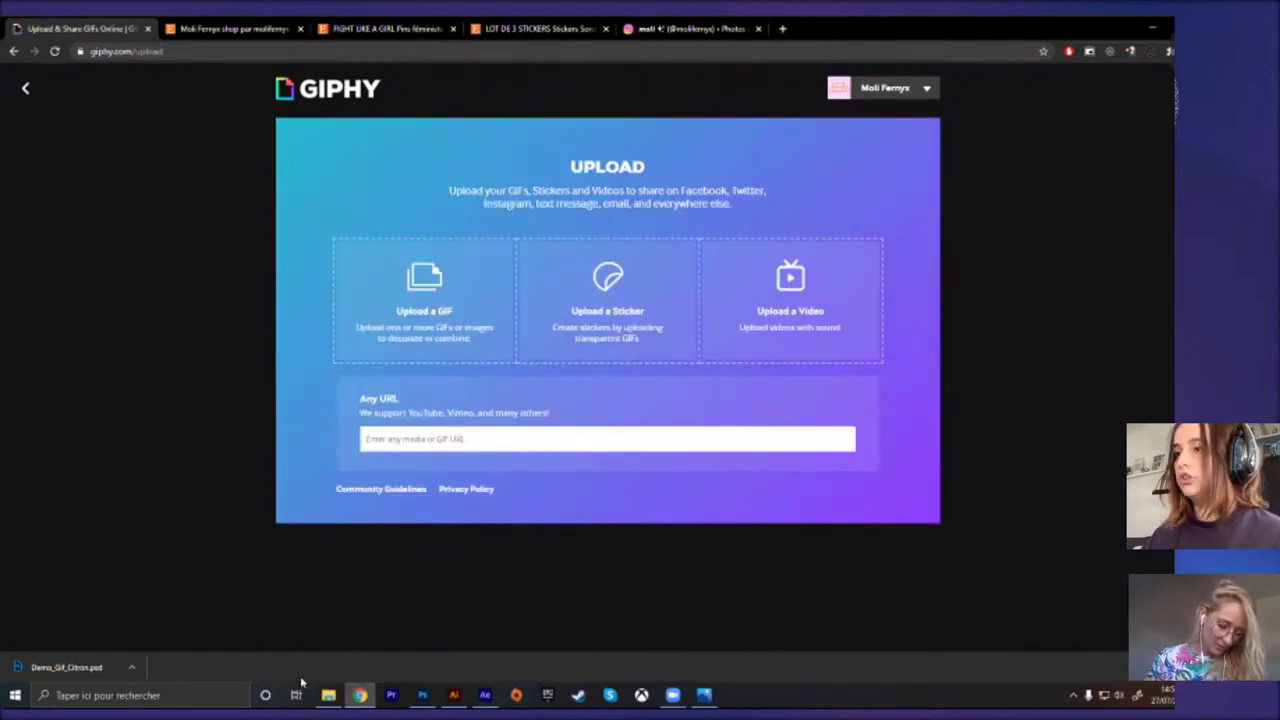
# Step: Select the Demo_Gif_Citron GIF in File Explorer, then return to the Giphy upload page in Chrome
pyautogui.click(328, 696)
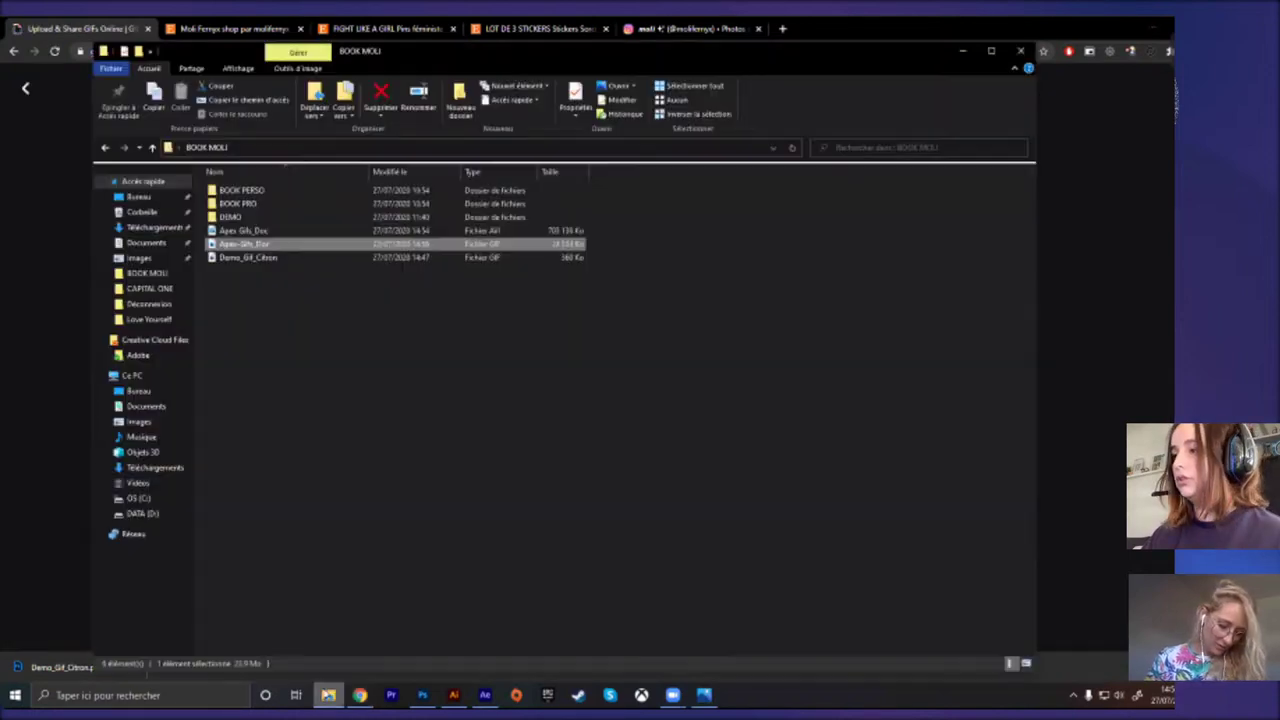
pyautogui.click(265, 259)
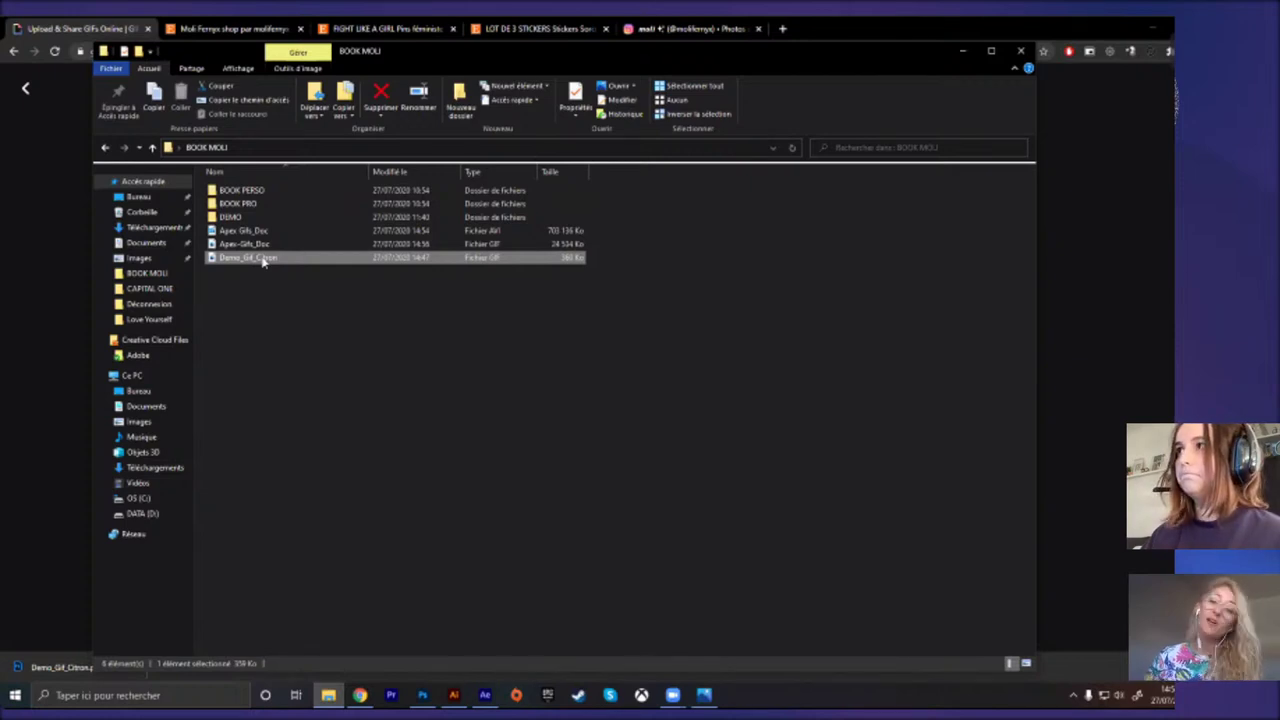
pyautogui.hotkey('alt', 'Tab')
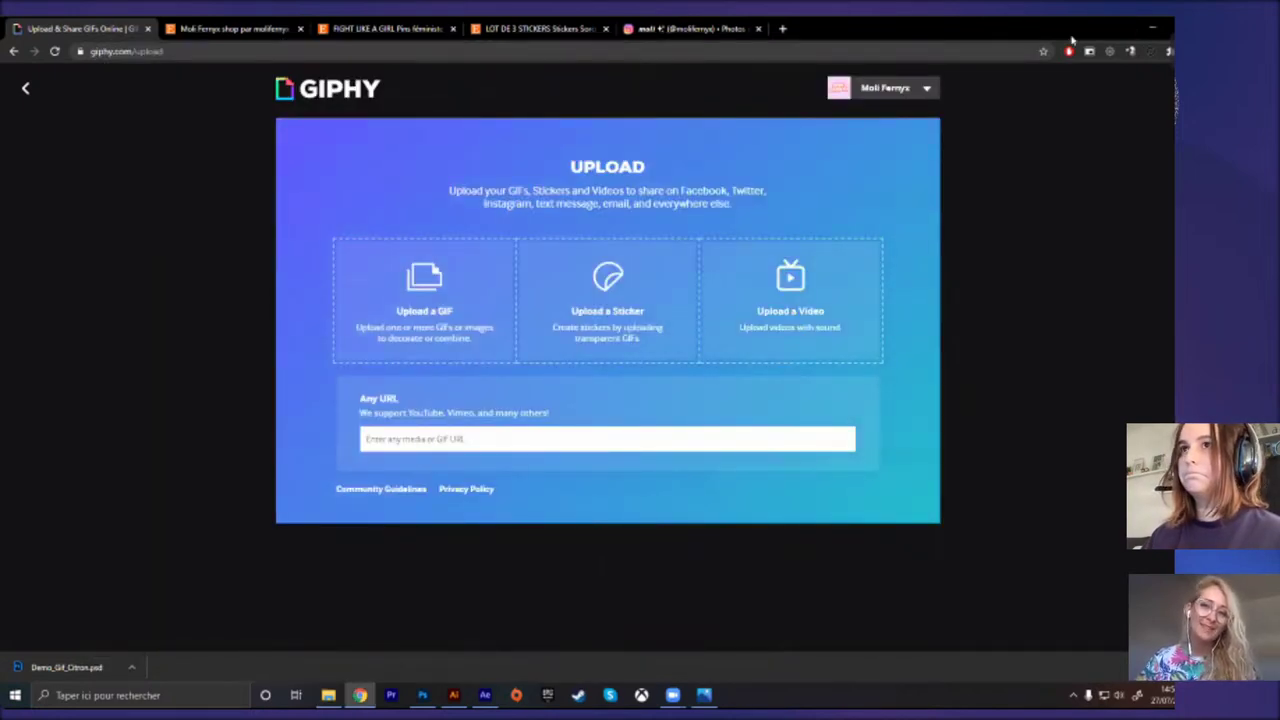
# Step: Open the illustrator's Instagram profile in Chrome and look through its bio, highlights and publications
pyautogui.moveTo(1071, 40); pyautogui.dragTo(1039, 102)
pyautogui.click(680, 91)
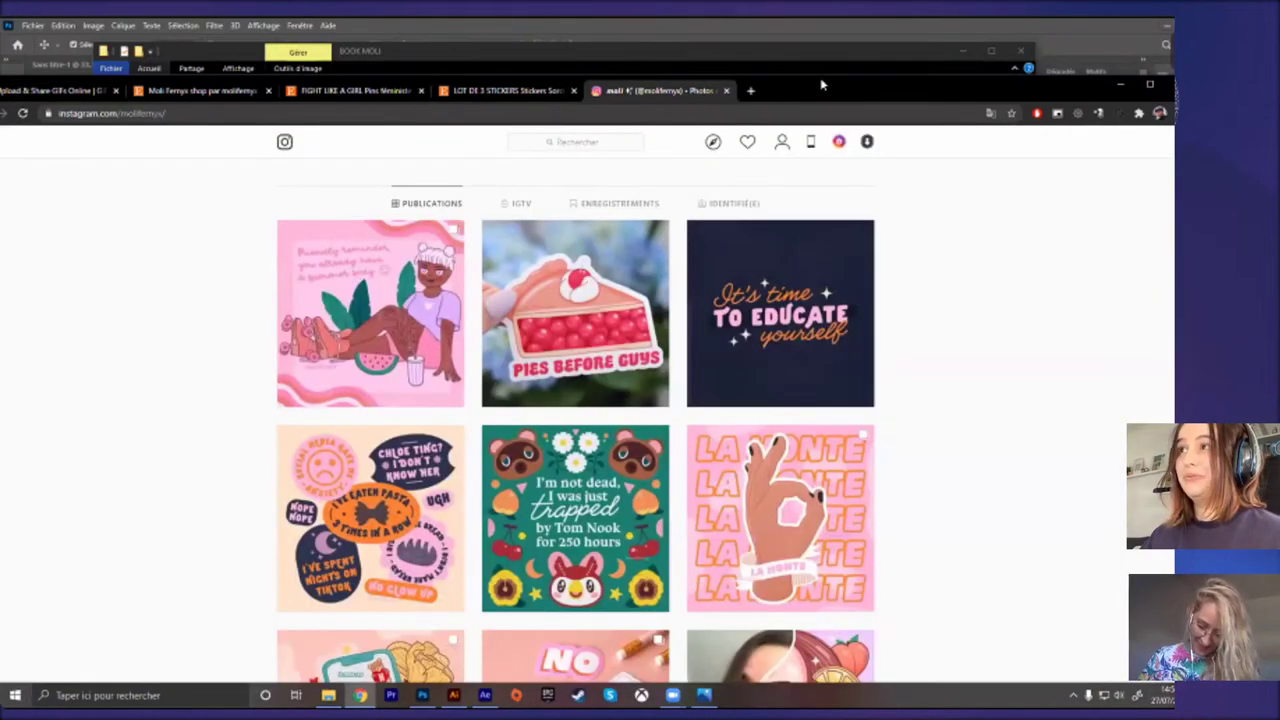
pyautogui.doubleClick(822, 85)
pyautogui.scroll(3, 728, 325)
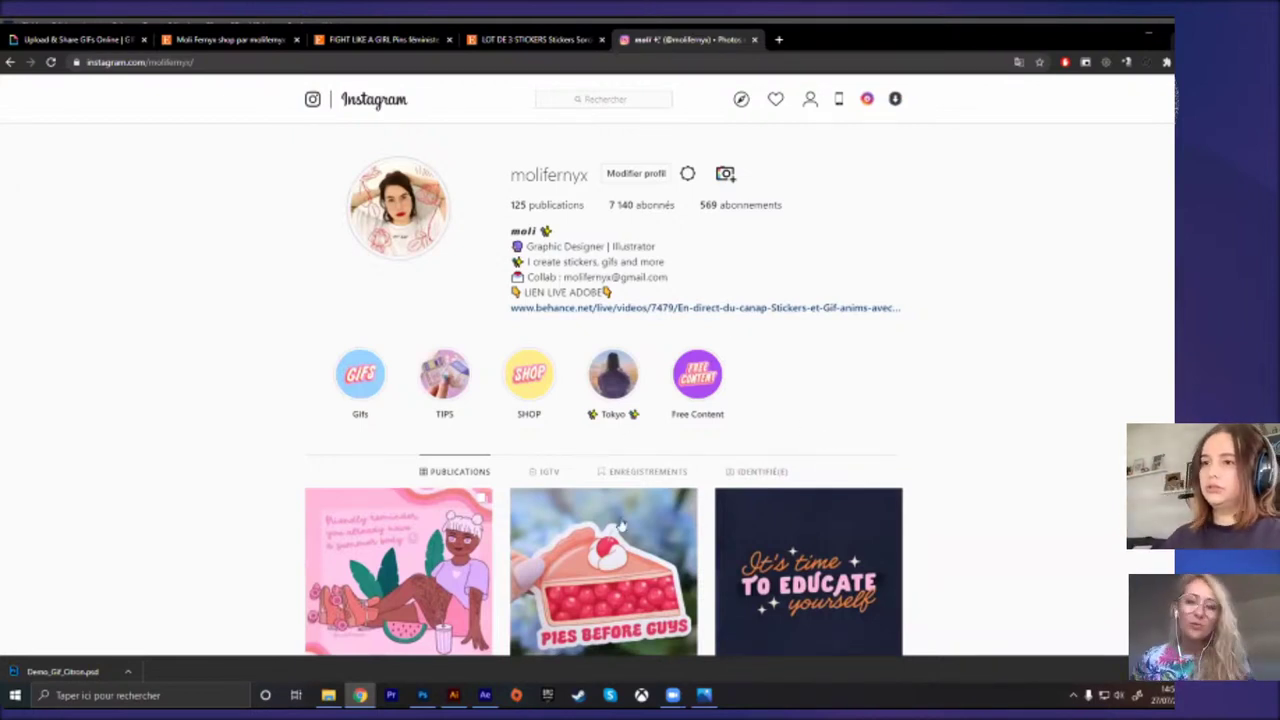
pyautogui.scroll(-1, 1063, 457)
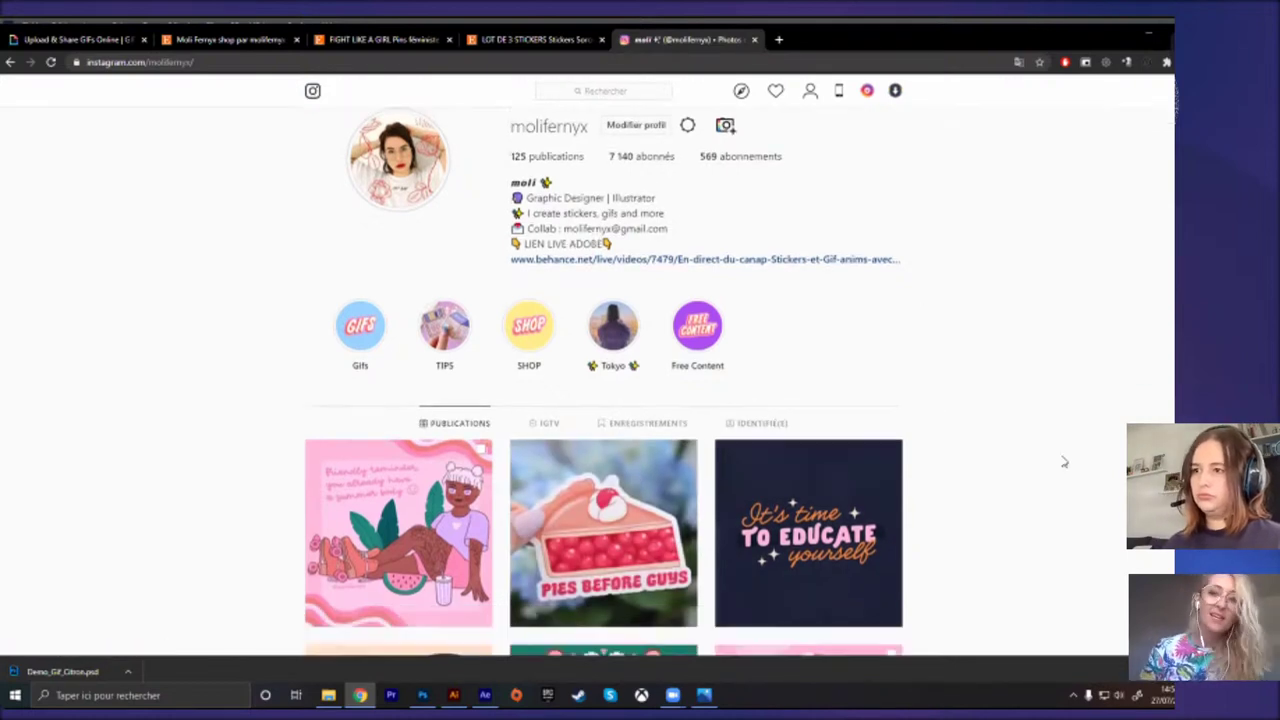
pyautogui.scroll(1, 1064, 462)
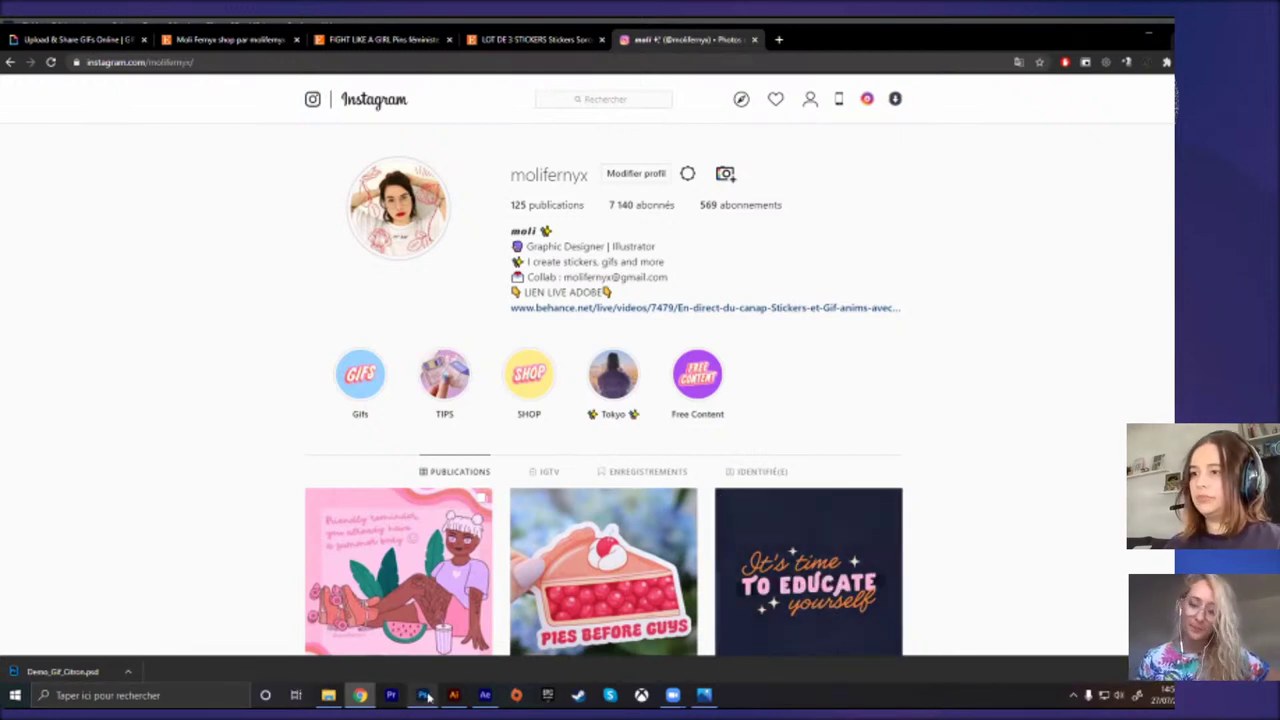
pyautogui.moveTo(424, 698)
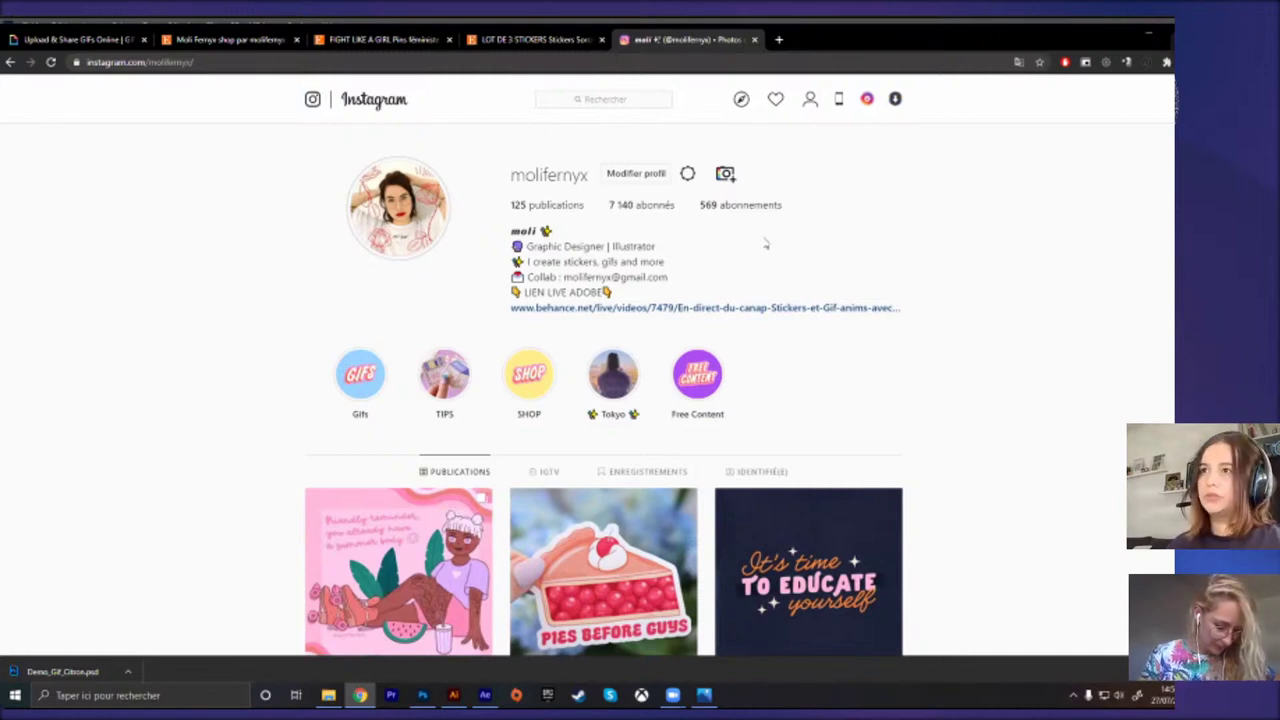
pyautogui.scroll(-3, 740, 256)
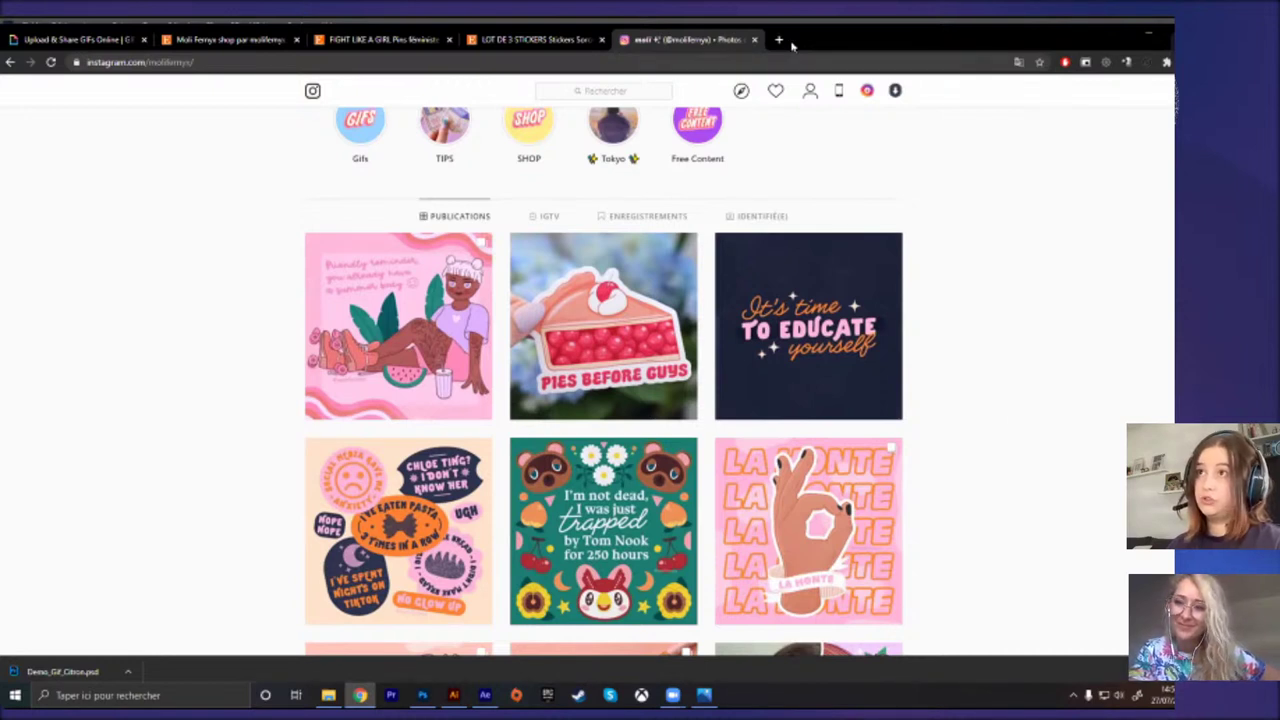
pyautogui.moveTo(792, 45); pyautogui.dragTo(801, 42)
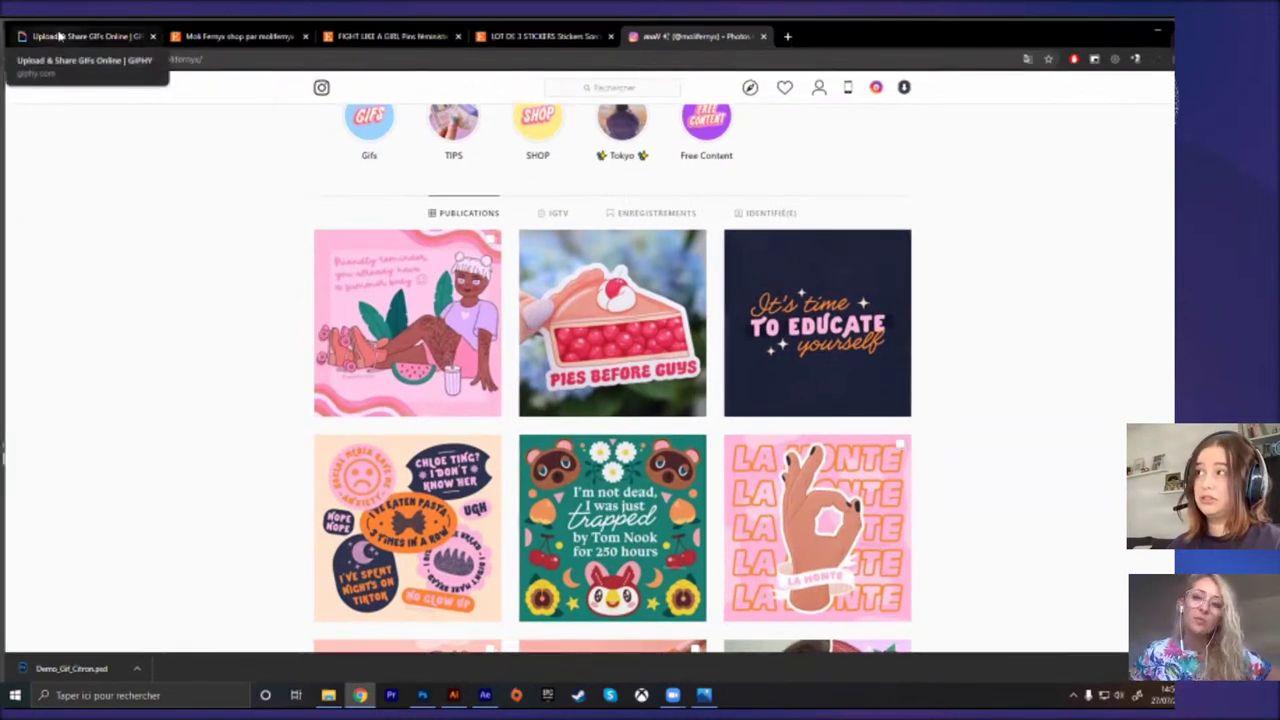